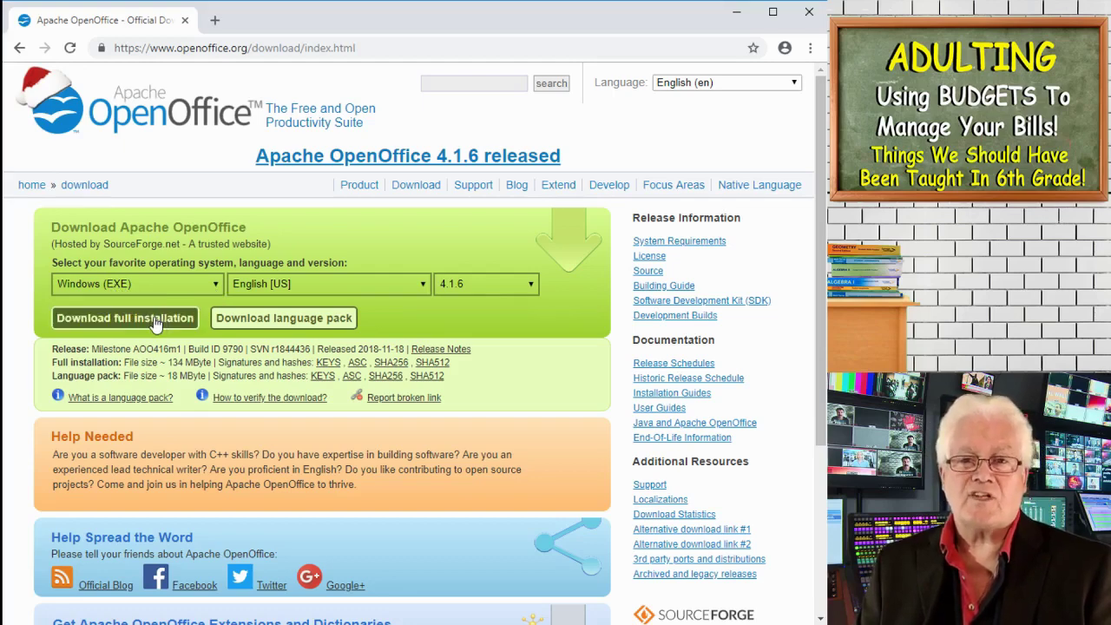
# Download the full Windows English [US] installation of Apache OpenOffice 4.1.6 and start a new spreadsheet
pyautogui.click(156, 321)
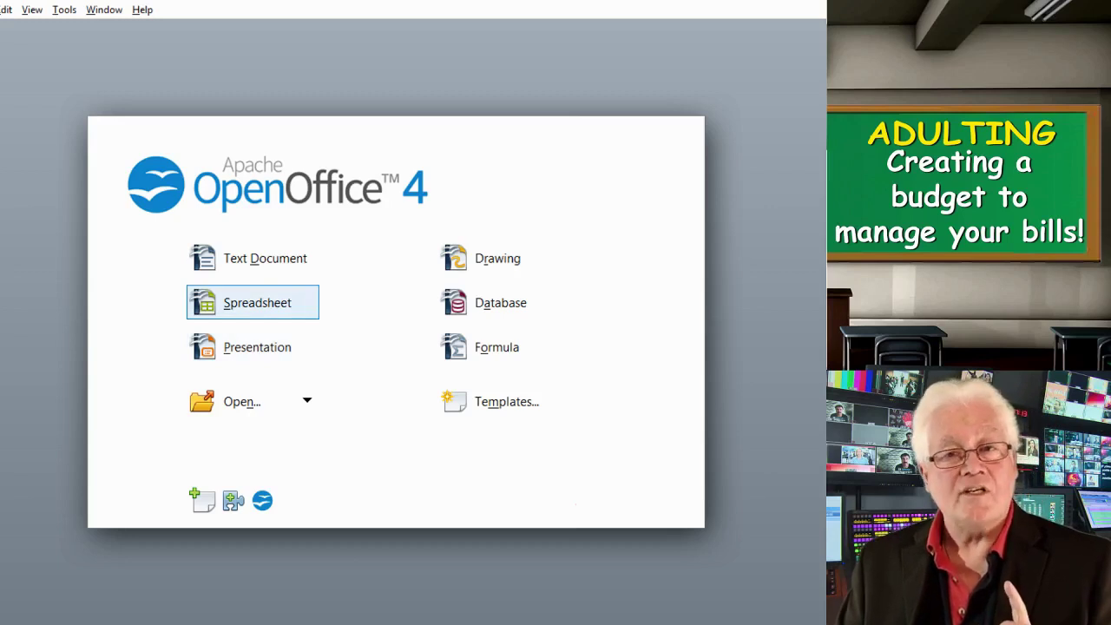
pyautogui.click(268, 310)
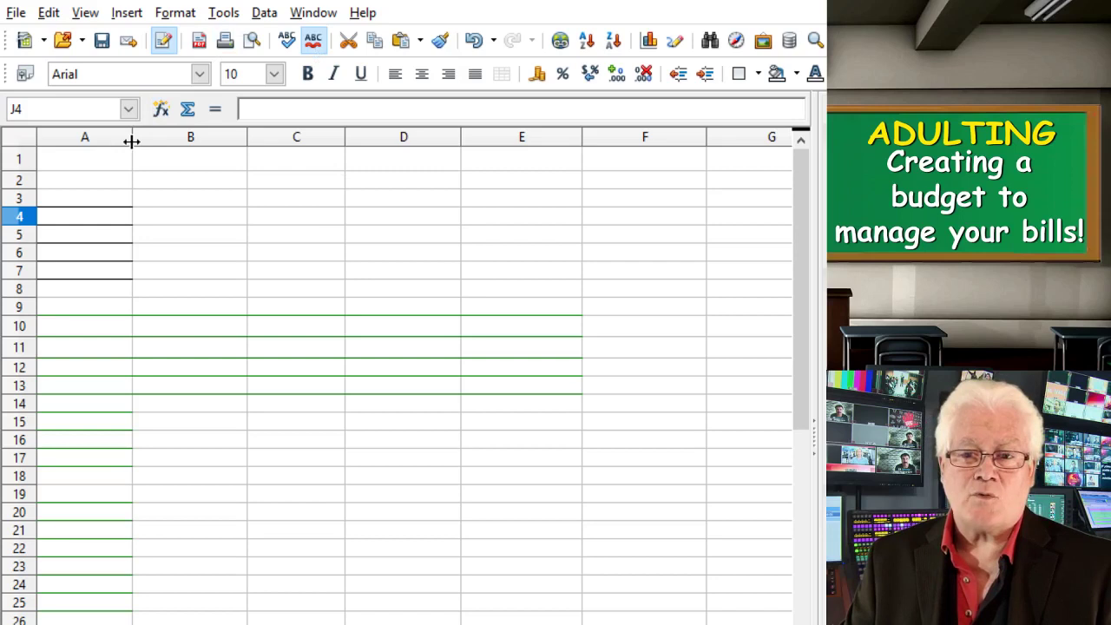
# Widen column A to roughly twice its width and make columns B, C and D slightly wider
pyautogui.moveTo(131, 140); pyautogui.dragTo(131, 141)
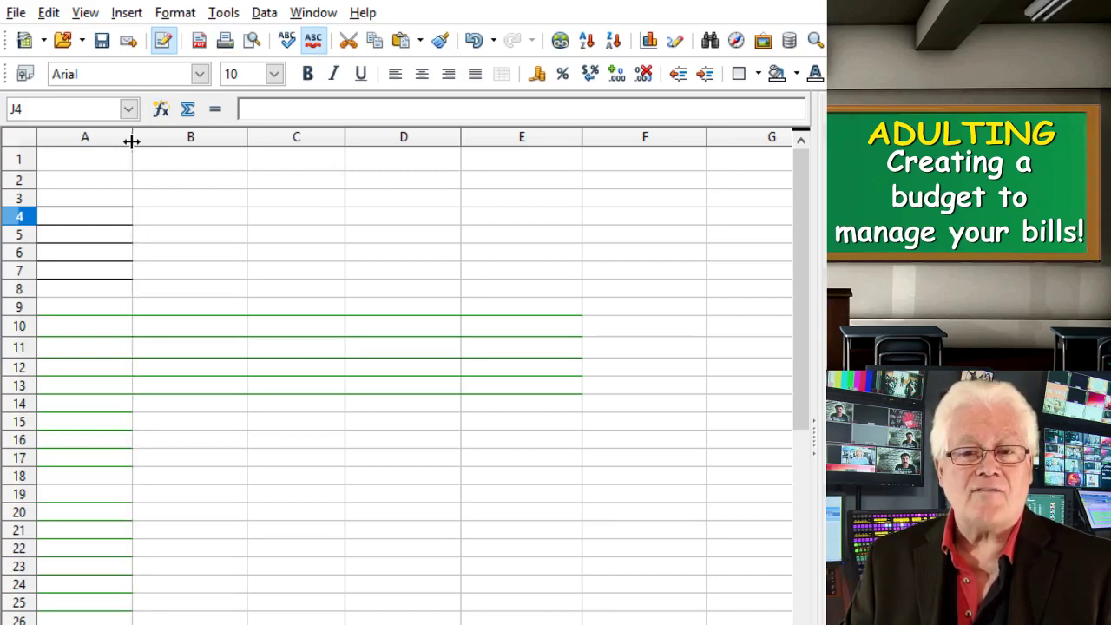
pyautogui.moveTo(131, 141); pyautogui.dragTo(252, 140)
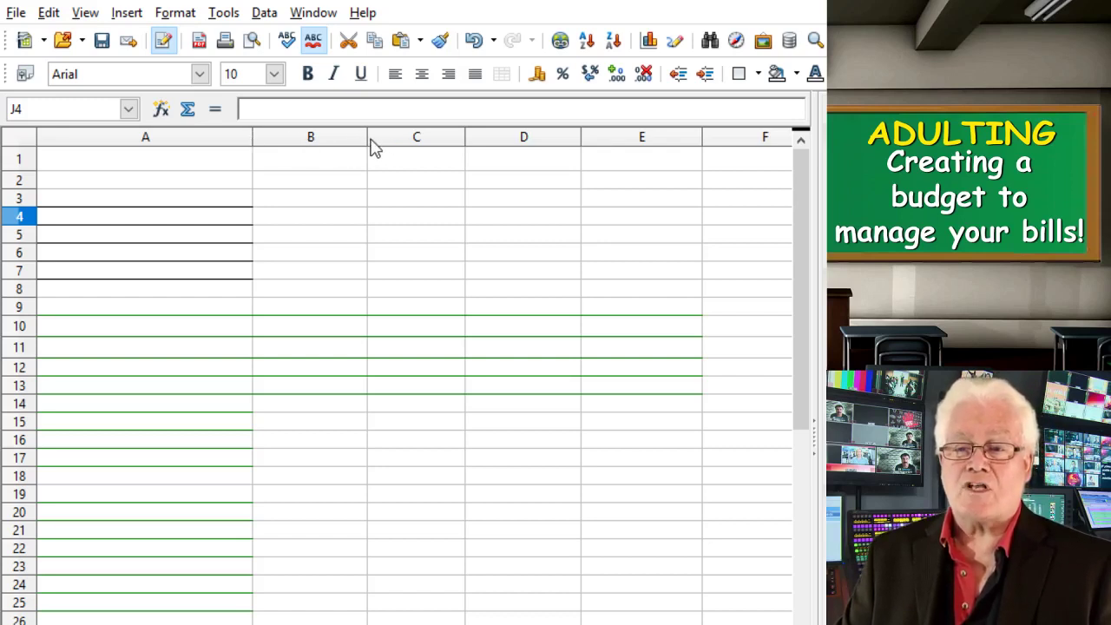
pyautogui.moveTo(368, 138); pyautogui.dragTo(395, 137)
pyautogui.moveTo(493, 137); pyautogui.dragTo(523, 140)
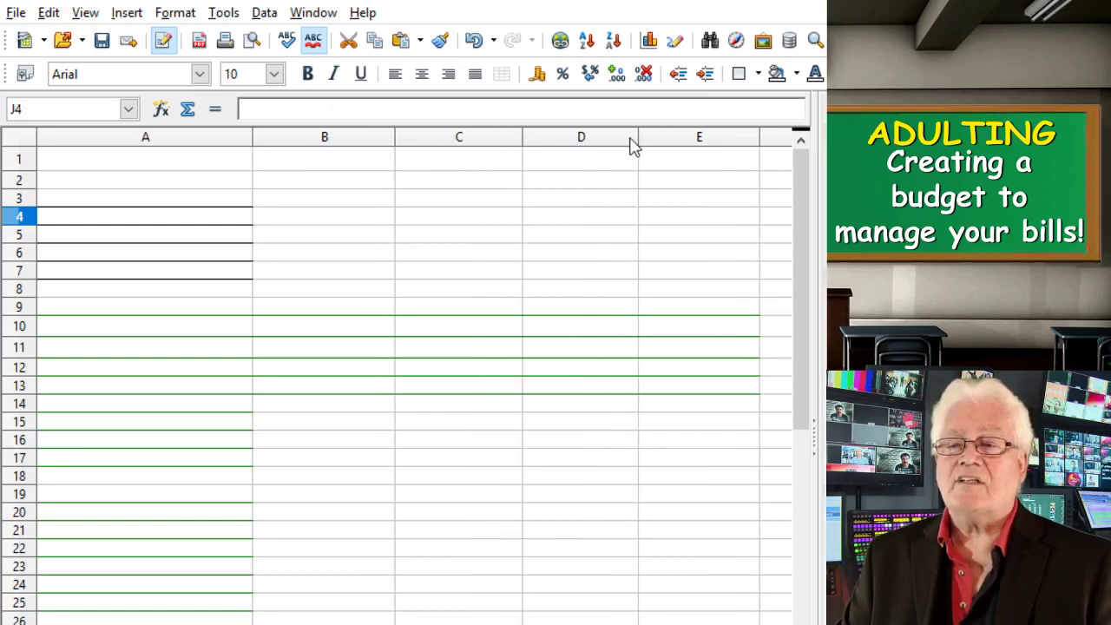
pyautogui.moveTo(638, 137); pyautogui.dragTo(667, 139)
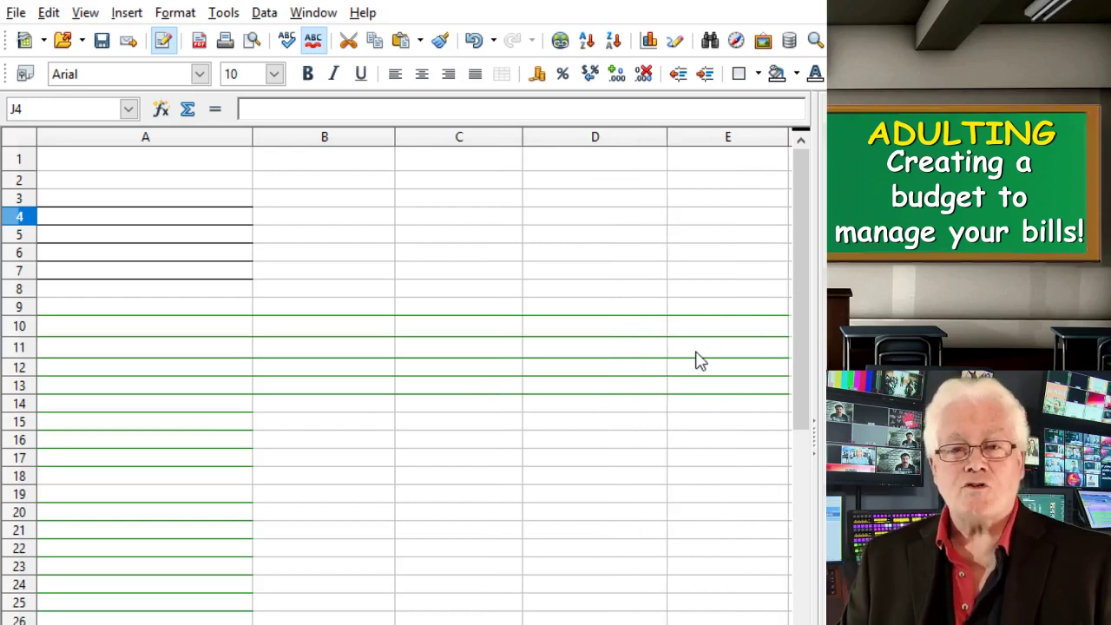
# Enter the month title "FEBRUARY - 2019" in cell A1
pyautogui.click(179, 165)
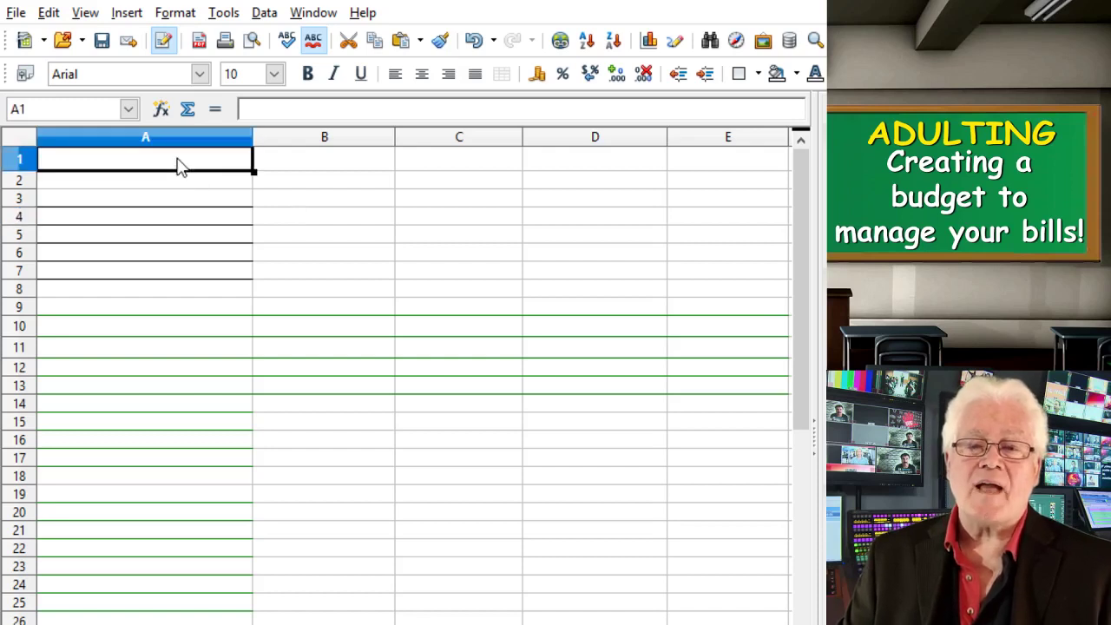
pyautogui.doubleClick(179, 165)
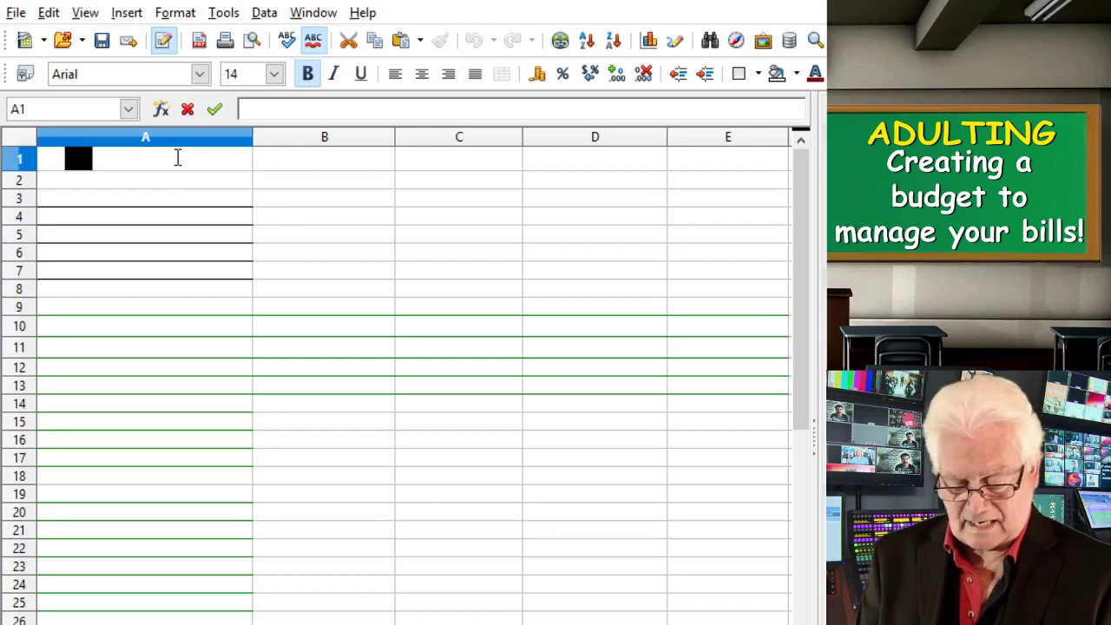
pyautogui.write('FEBRU')
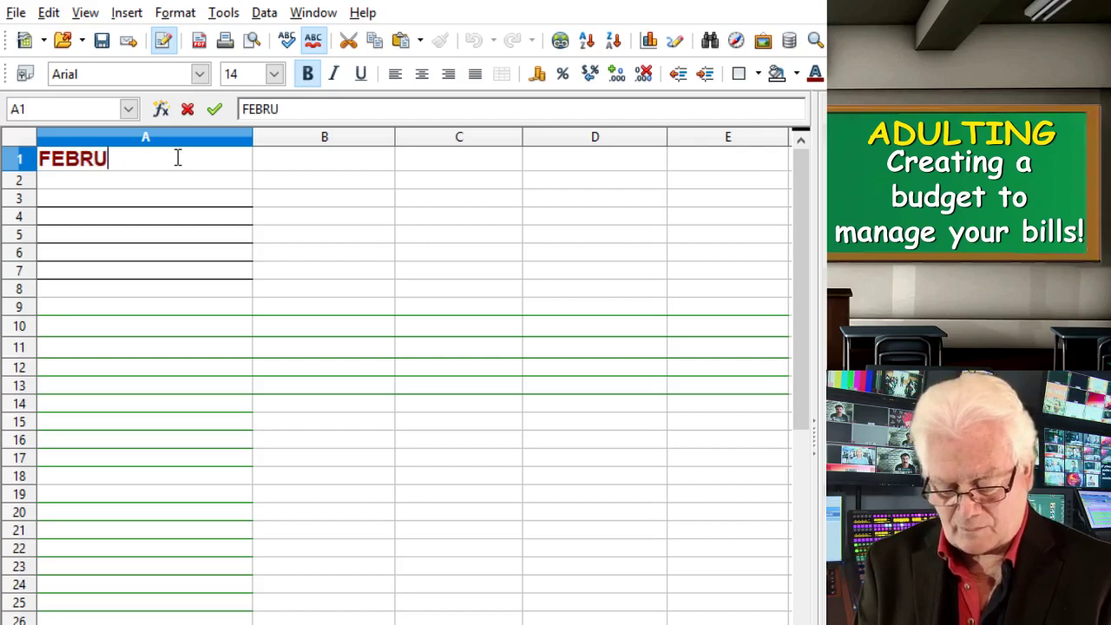
pyautogui.write('ARY - 2019')
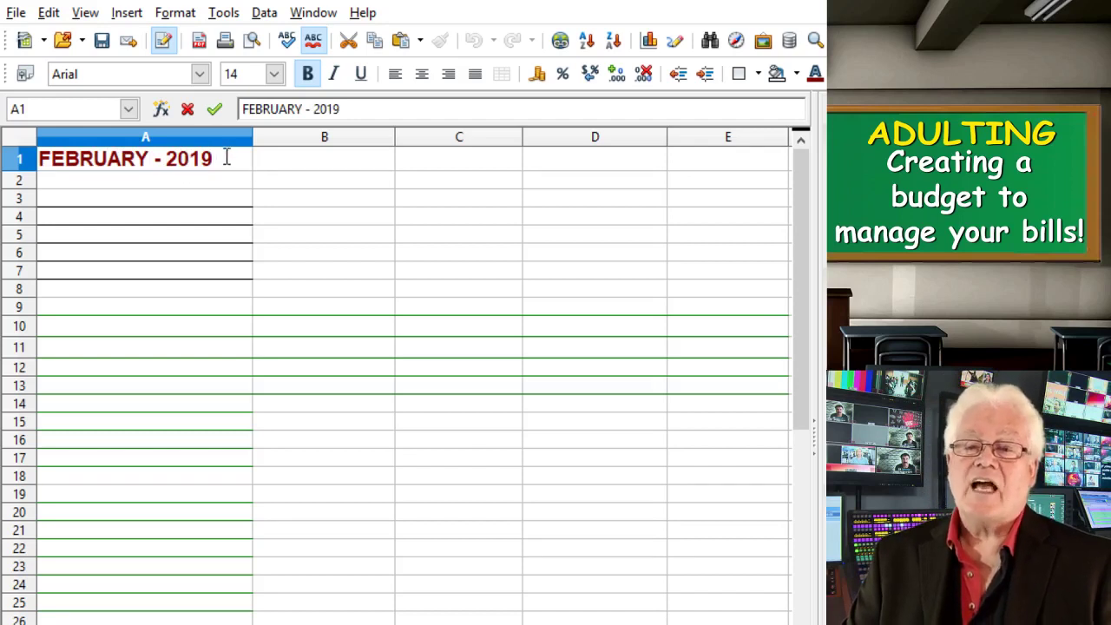
# Format the month title in A1 at 12 pt in blue
pyautogui.moveTo(229, 159); pyautogui.dragTo(41, 162)
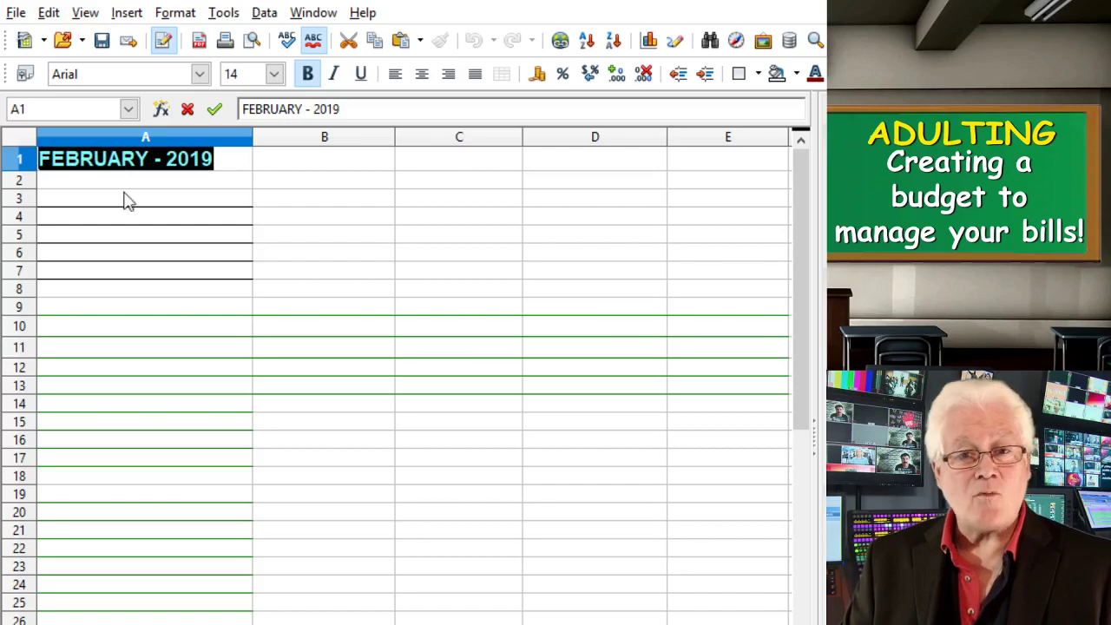
pyautogui.click(273, 74)
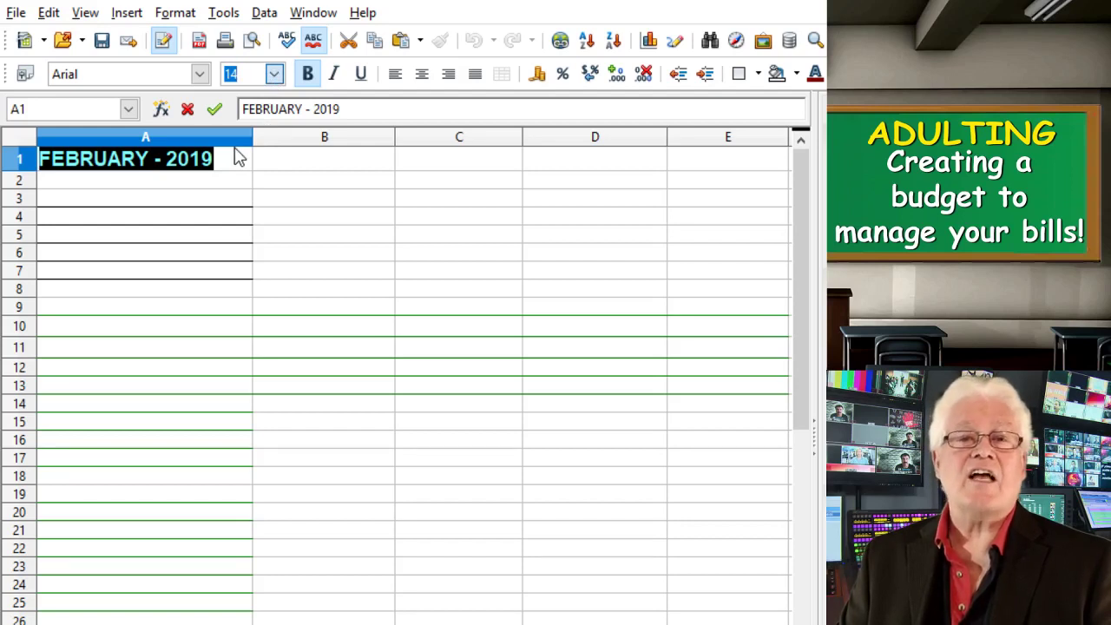
pyautogui.write('12')
pyautogui.press('Return')
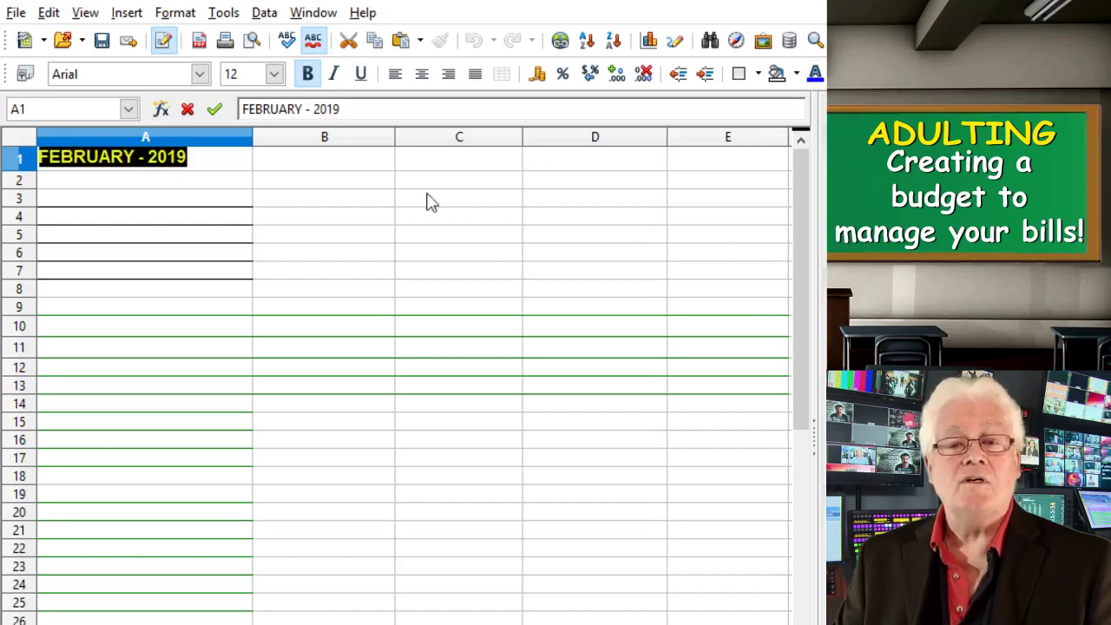
# Enter the column heading "BUDGET" in cell B1
pyautogui.click(345, 168)
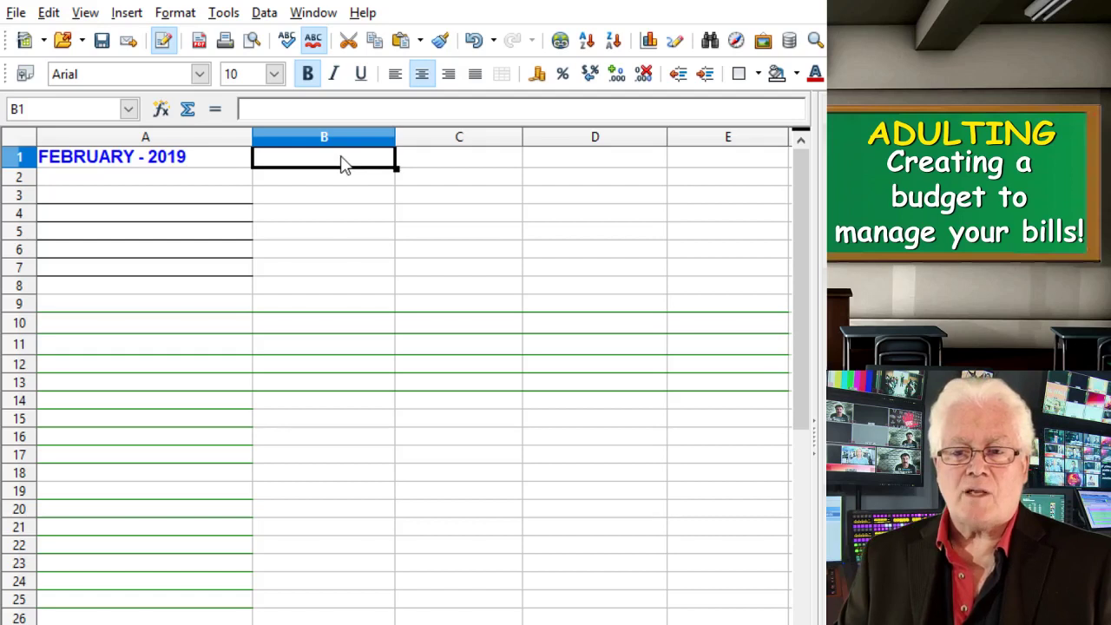
pyautogui.doubleClick(342, 158)
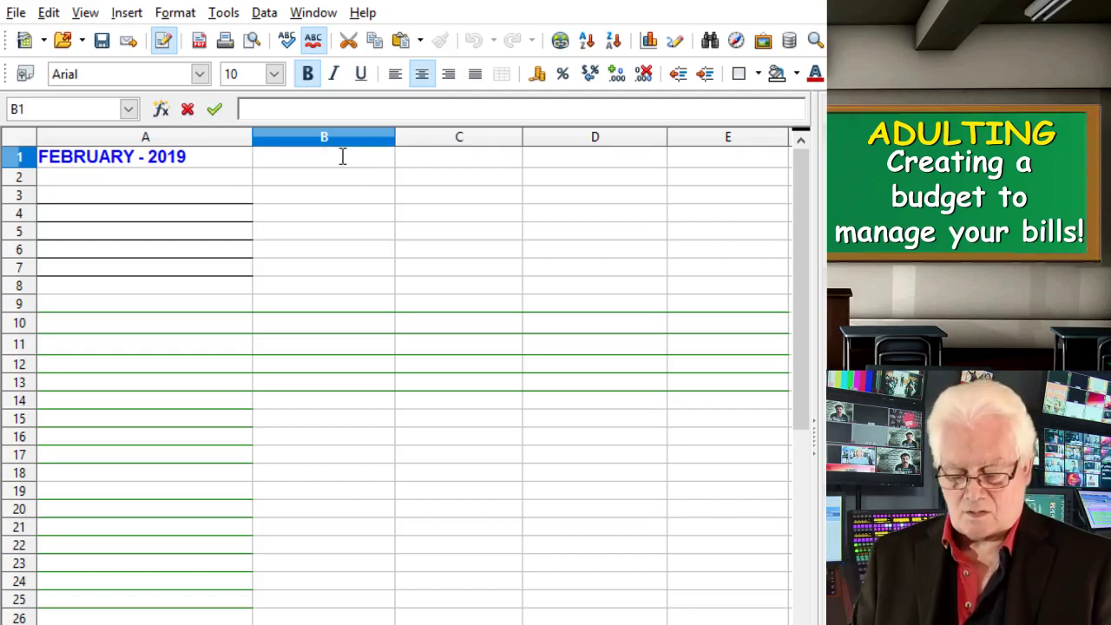
pyautogui.write('BUD')
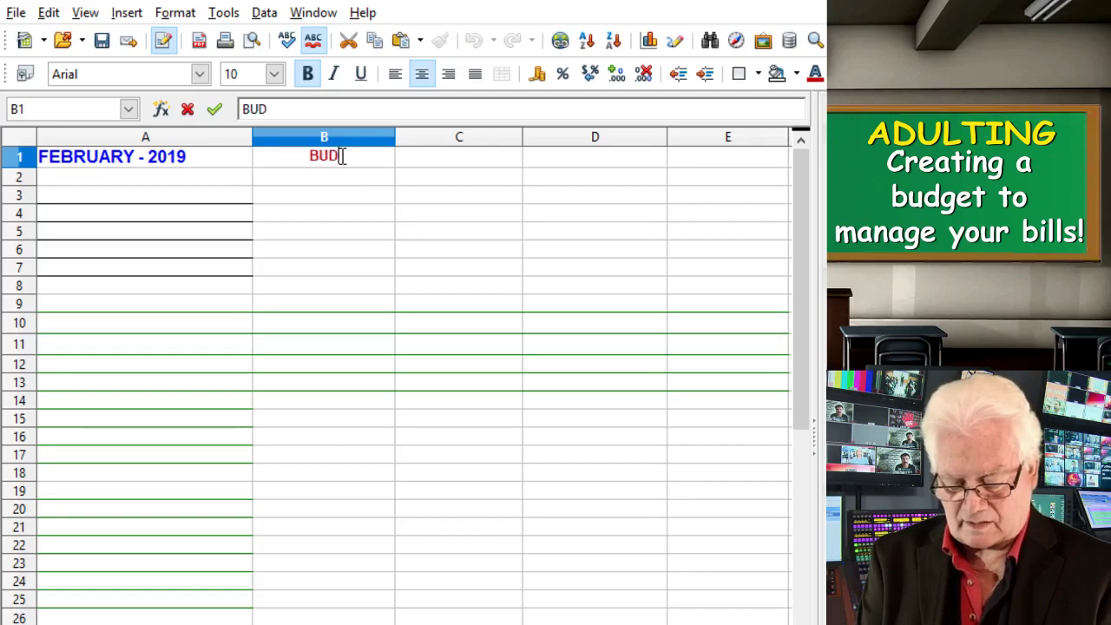
pyautogui.write('GET')
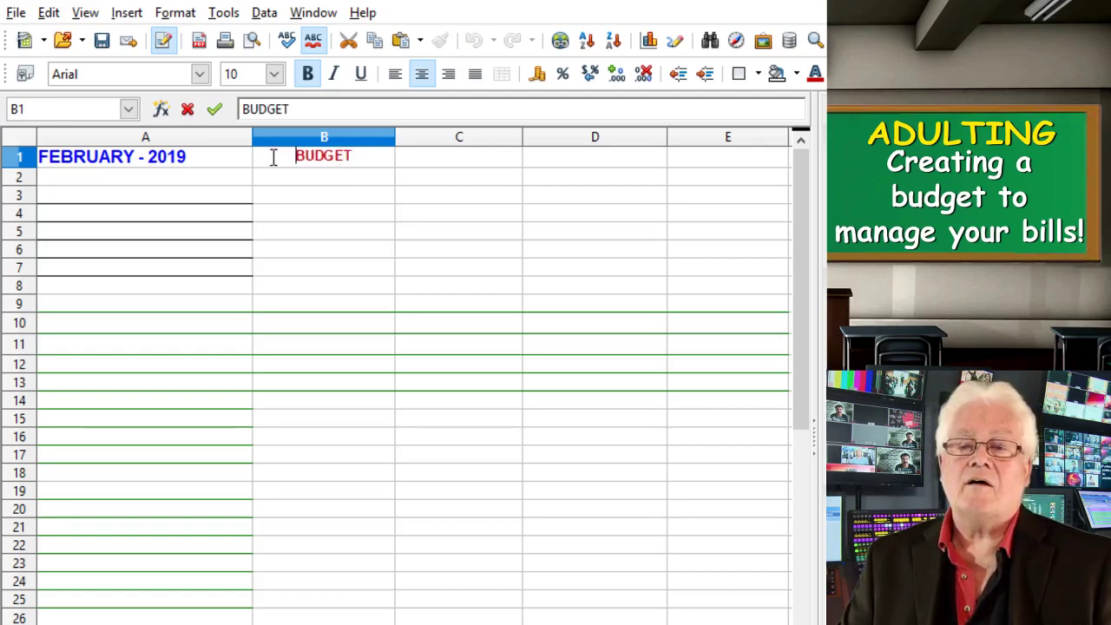
# Remove the bold formatting from cells B1:E30 and set their text to black Arial 10 pt
pyautogui.moveTo(273, 157); pyautogui.dragTo(493, 235)
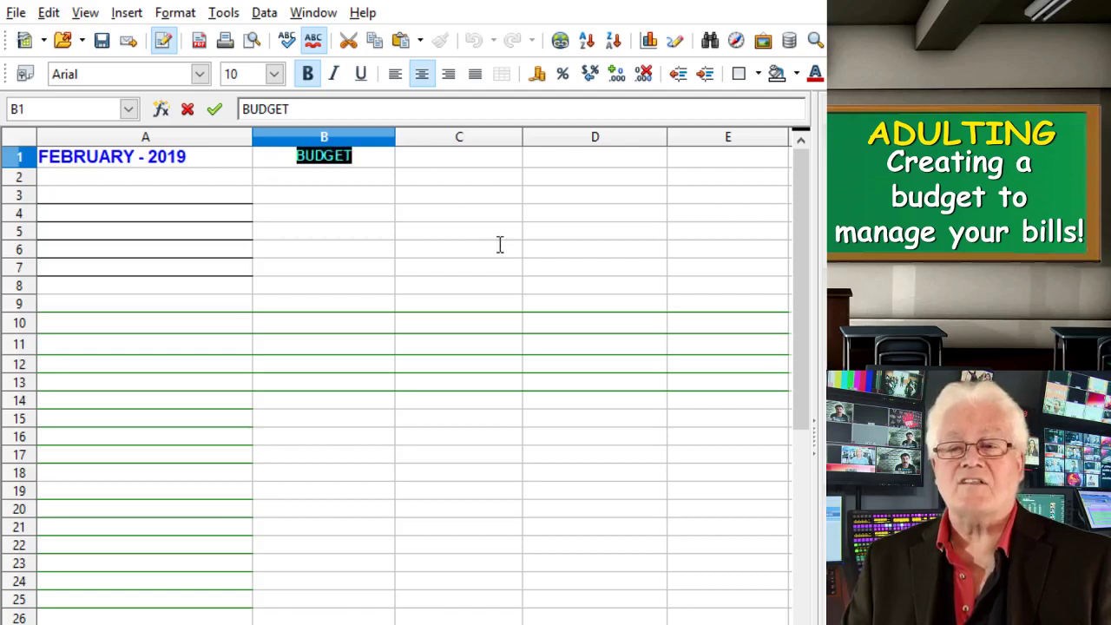
pyautogui.click(376, 165)
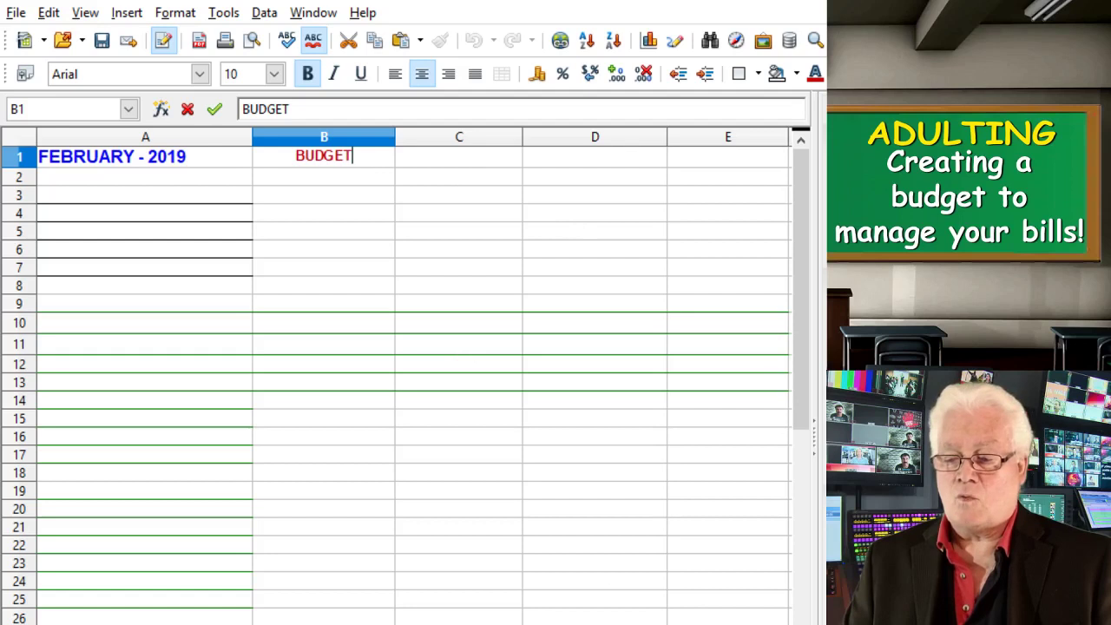
pyautogui.moveTo(727, 624); pyautogui.dragTo(303, 160)
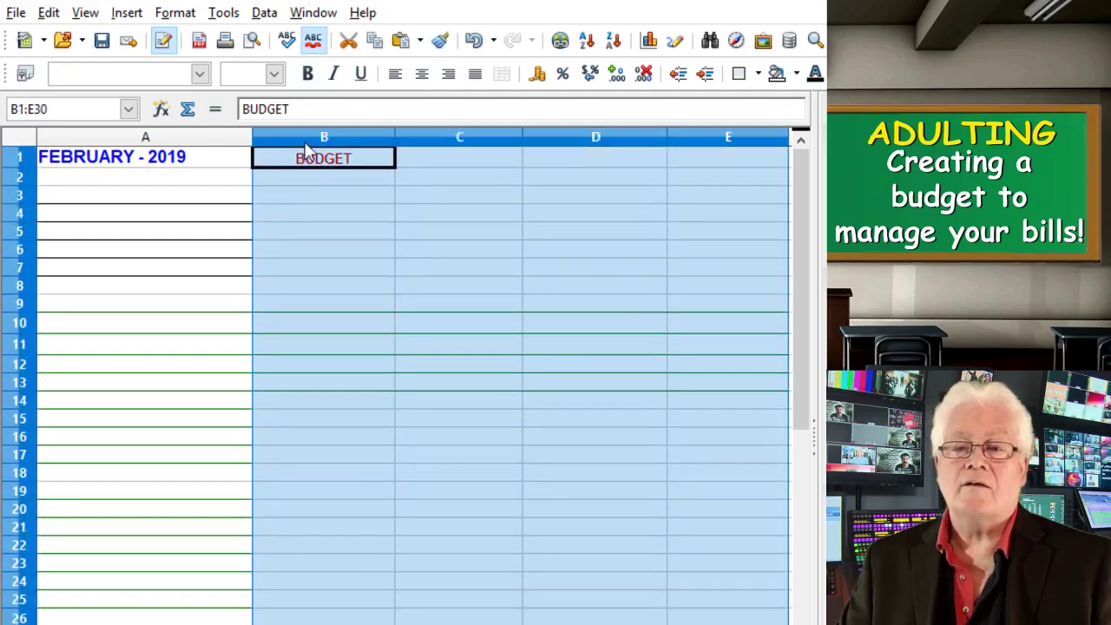
pyautogui.click(308, 74)
pyautogui.click(308, 75)
pyautogui.click(308, 74)
pyautogui.click(309, 75)
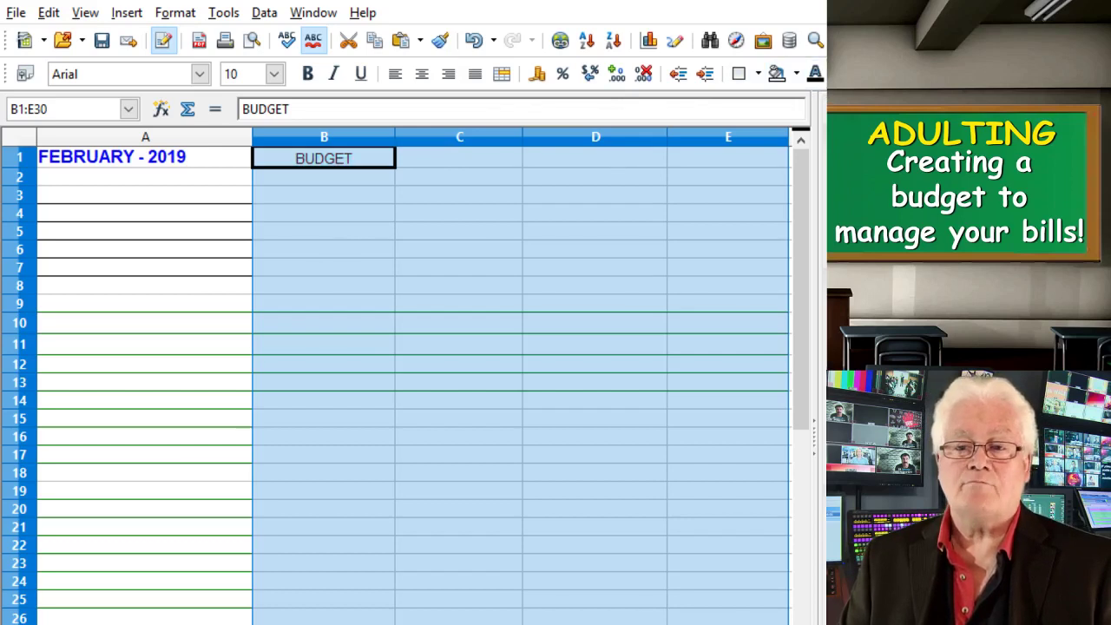
pyautogui.click(134, 236)
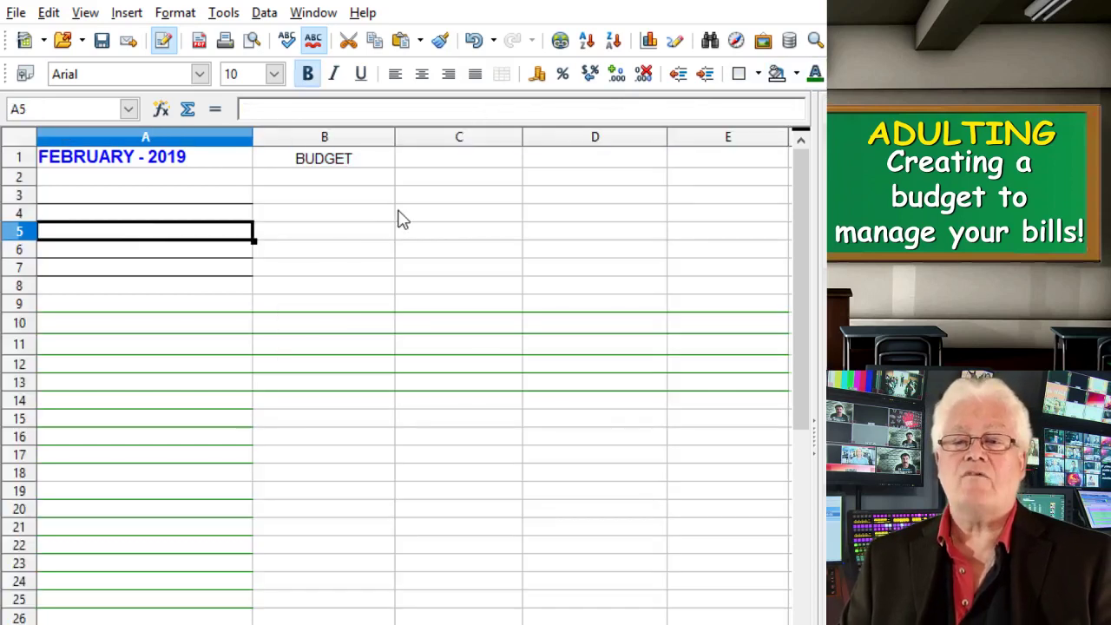
# Replace the text in cell B1 with a freshly entered "BUDGET" heading
pyautogui.click(466, 167)
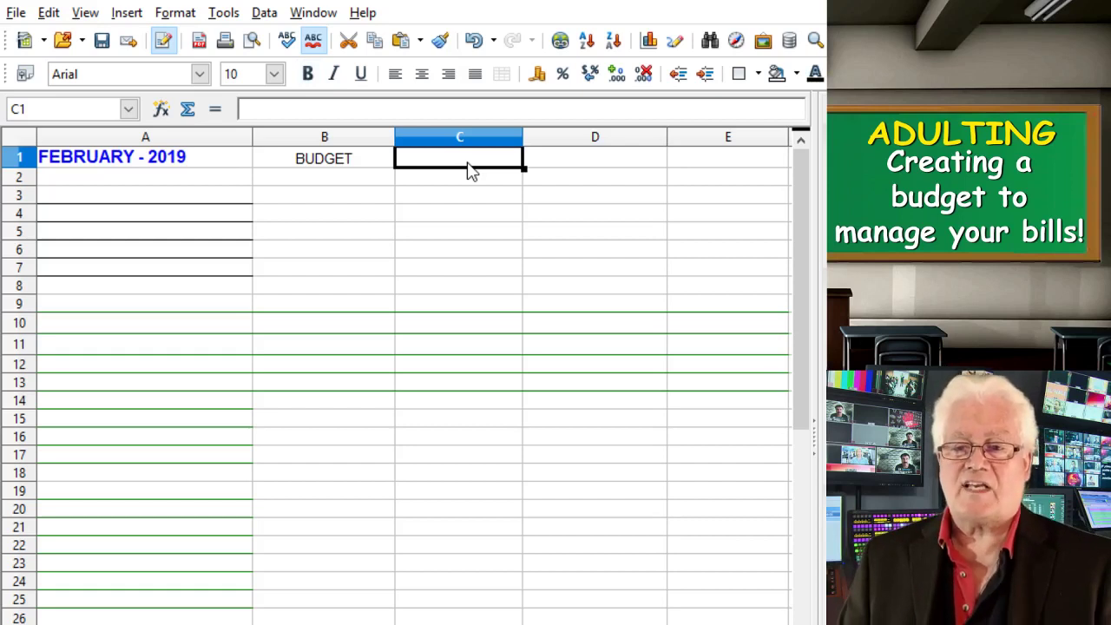
pyautogui.doubleClick(367, 156)
pyautogui.moveTo(368, 156); pyautogui.dragTo(130, 166)
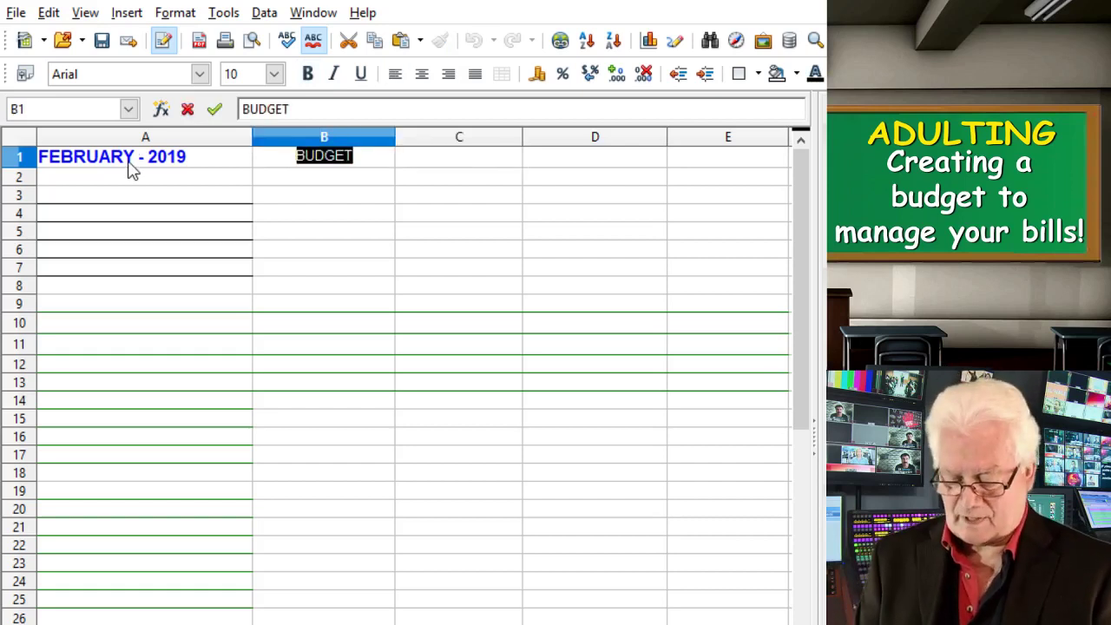
pyautogui.press('BackSpace')
pyautogui.write('BUYDGET')
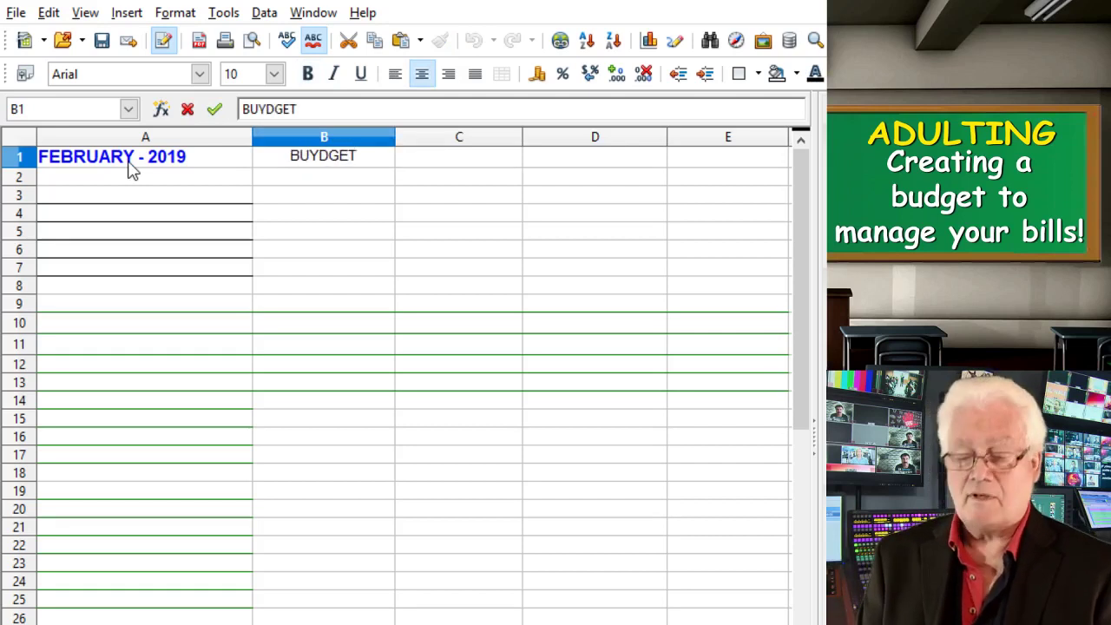
pyautogui.press('BackSpace')
pyautogui.press('BackSpace')
pyautogui.press('BackSpace')
pyautogui.press('BackSpace')
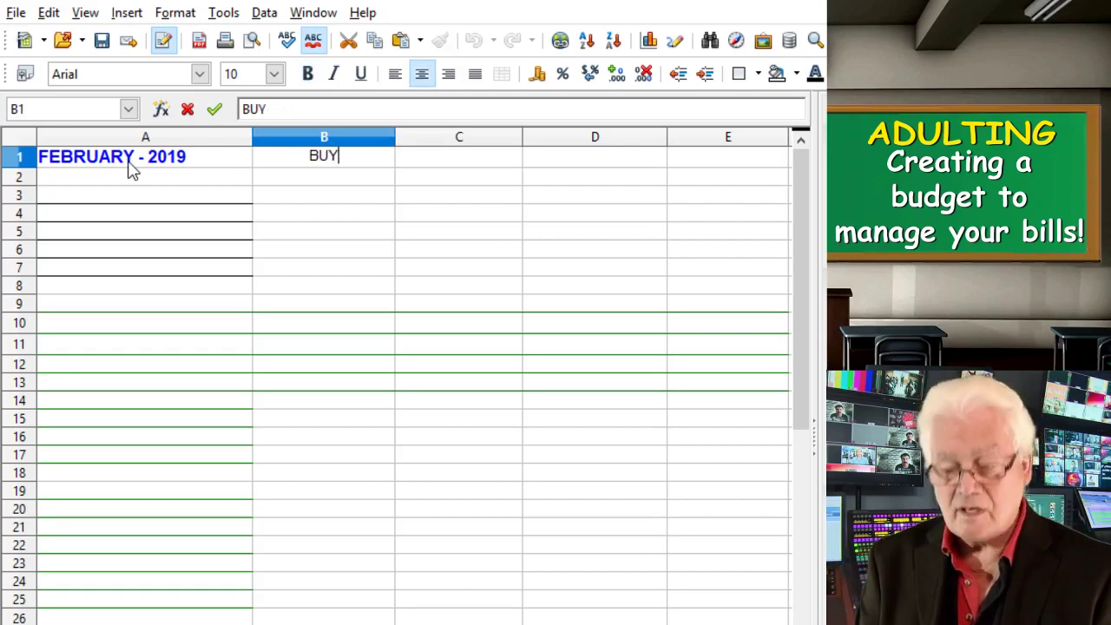
pyautogui.press('BackSpace')
pyautogui.write('DGET')
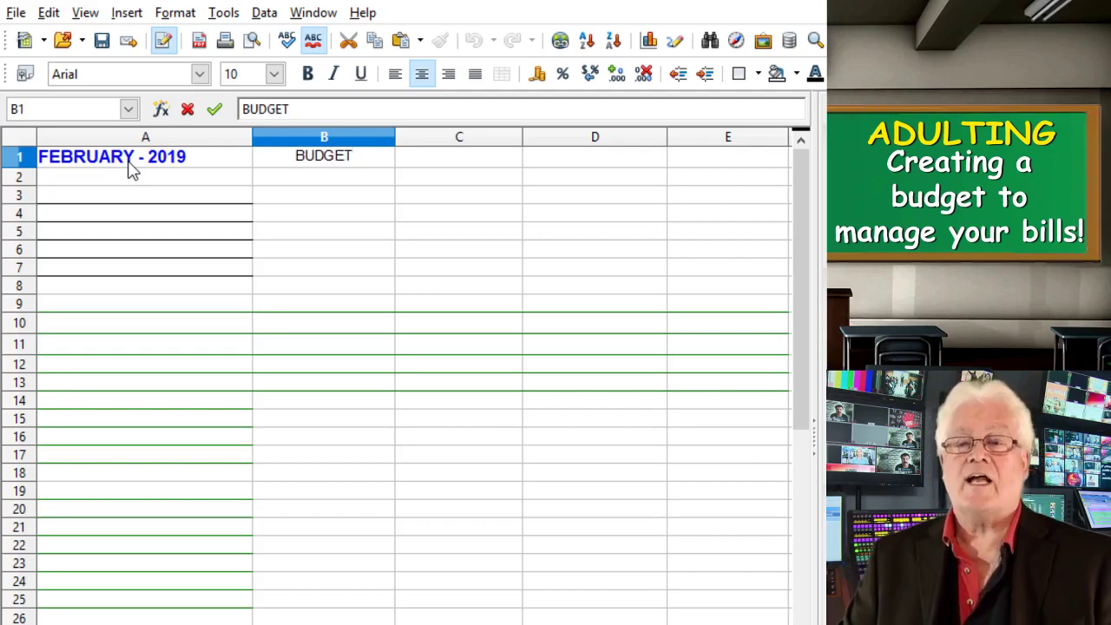
# Enter the column heading "ACTUAL" in cell C1
pyautogui.click(488, 157)
pyautogui.doubleClick(488, 157)
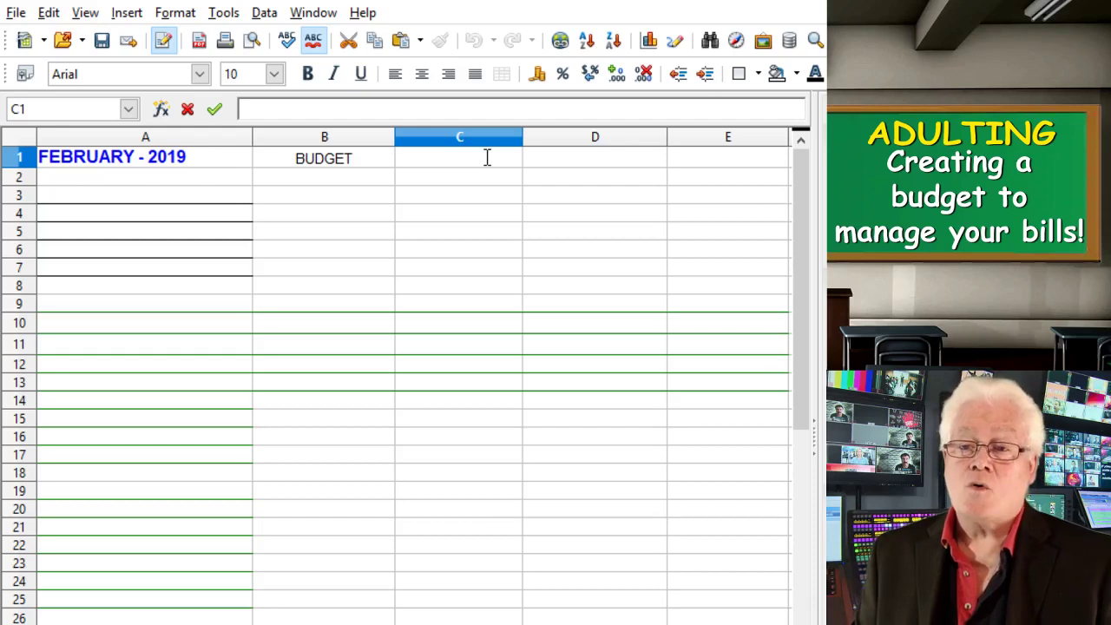
pyautogui.write('ACTIVE')
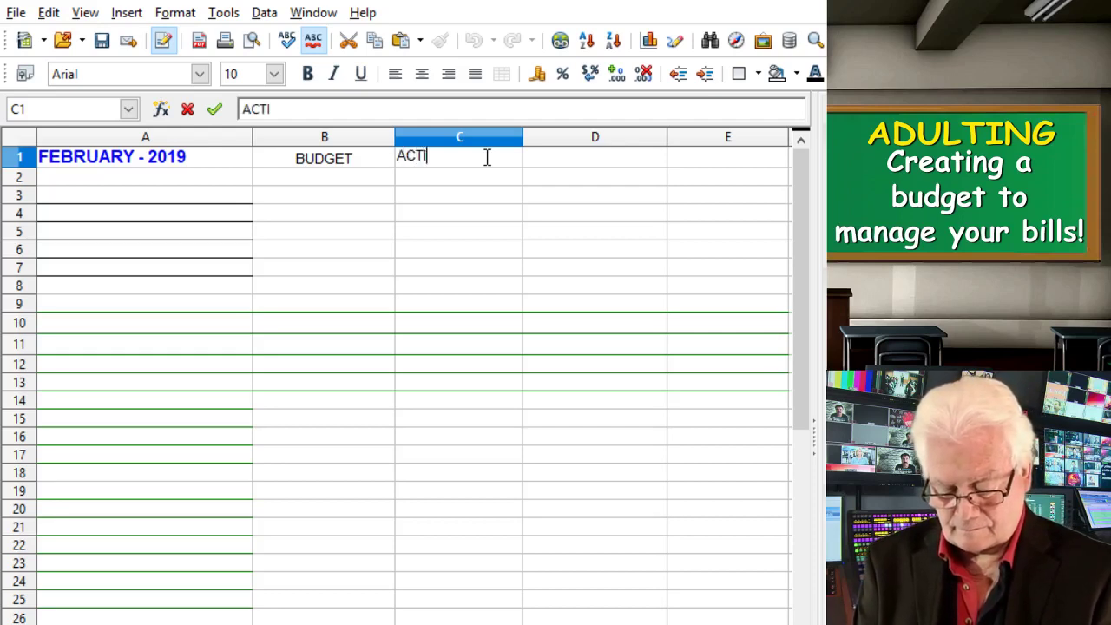
pyautogui.press('BackSpace')
pyautogui.press('BackSpace')
pyautogui.press('BackSpace')
pyautogui.press('BackSpace')
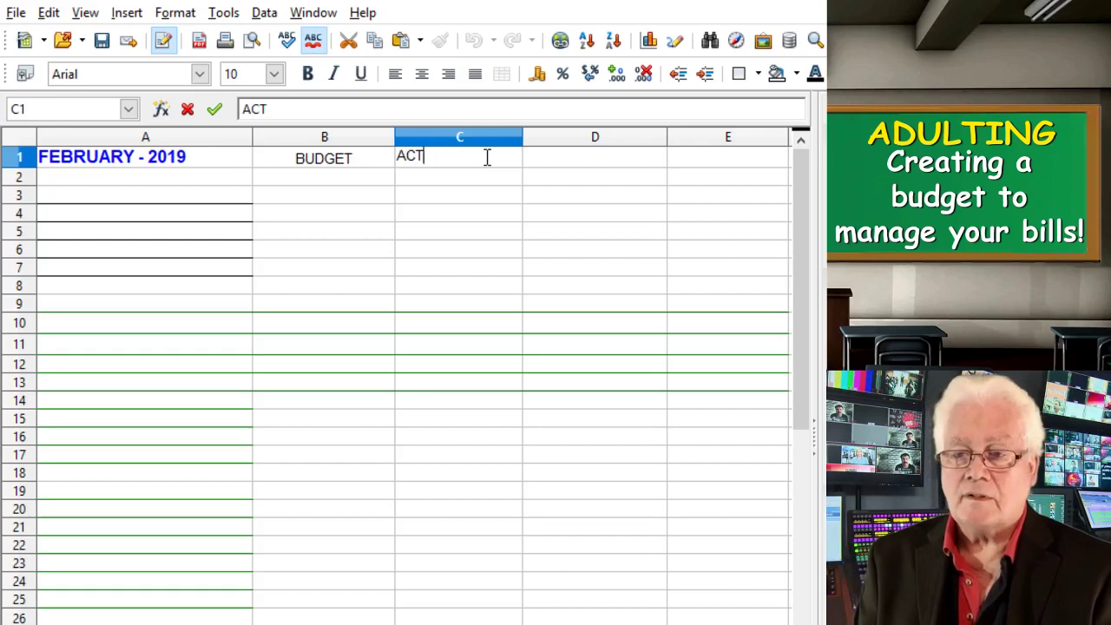
pyautogui.write('E')
pyautogui.press('BackSpace')
pyautogui.write('TUAL')
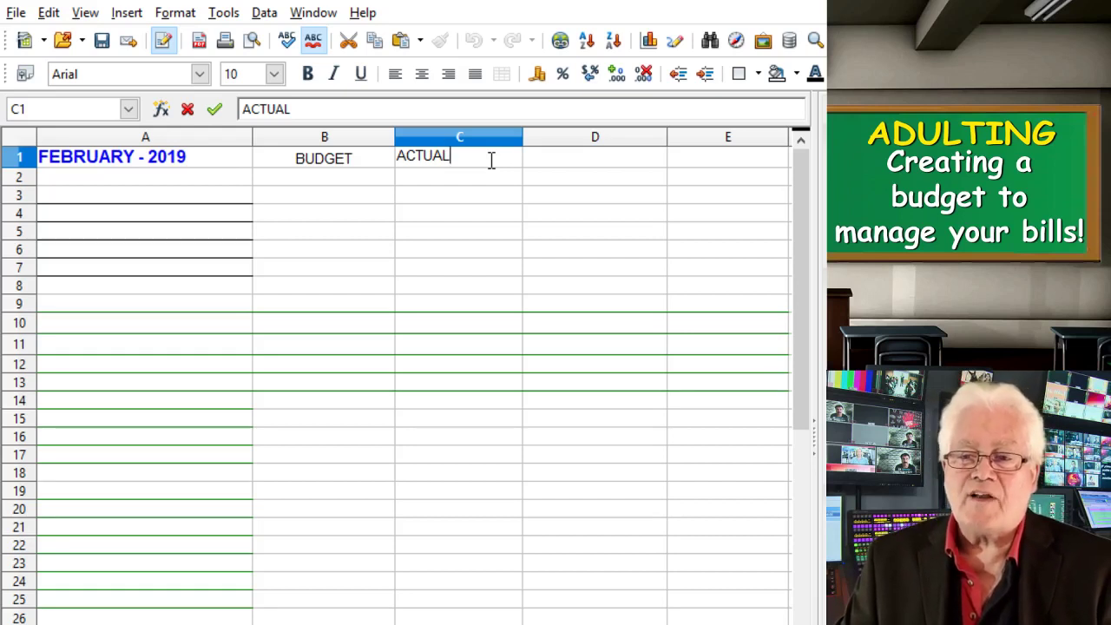
# Enter the column heading "REMARKS" in cell D1
pyautogui.click(588, 165)
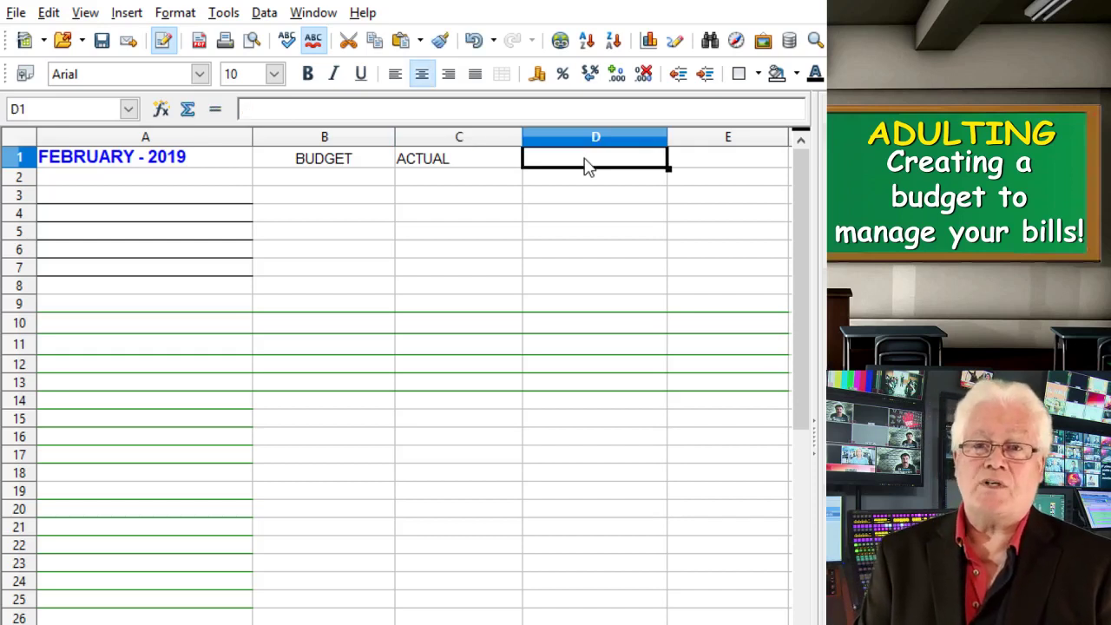
pyautogui.write('R')
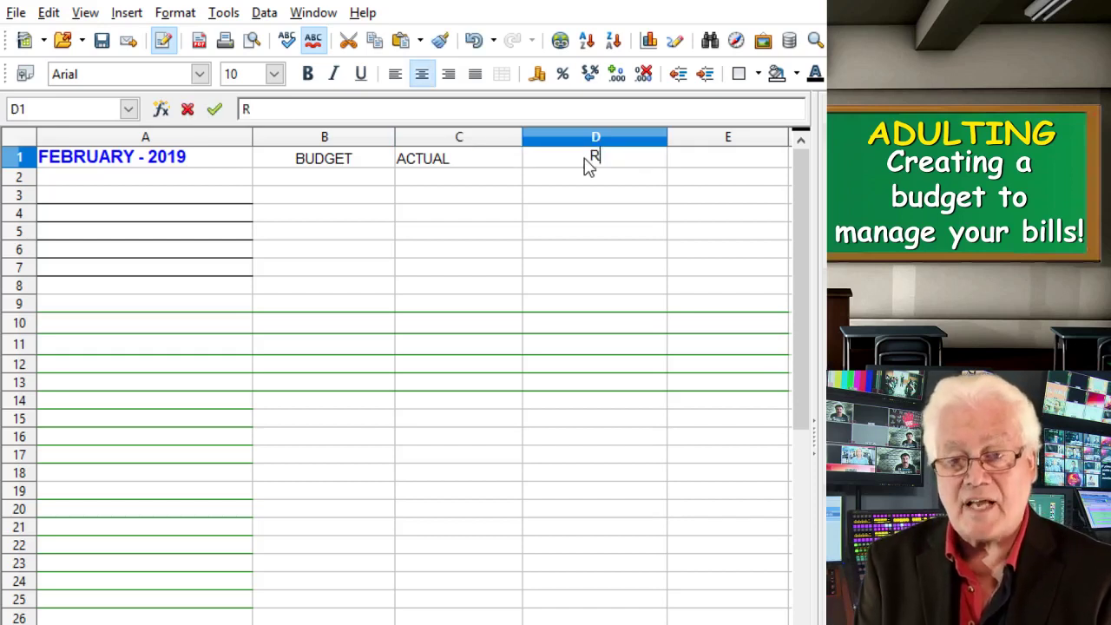
pyautogui.write('EMARKS')
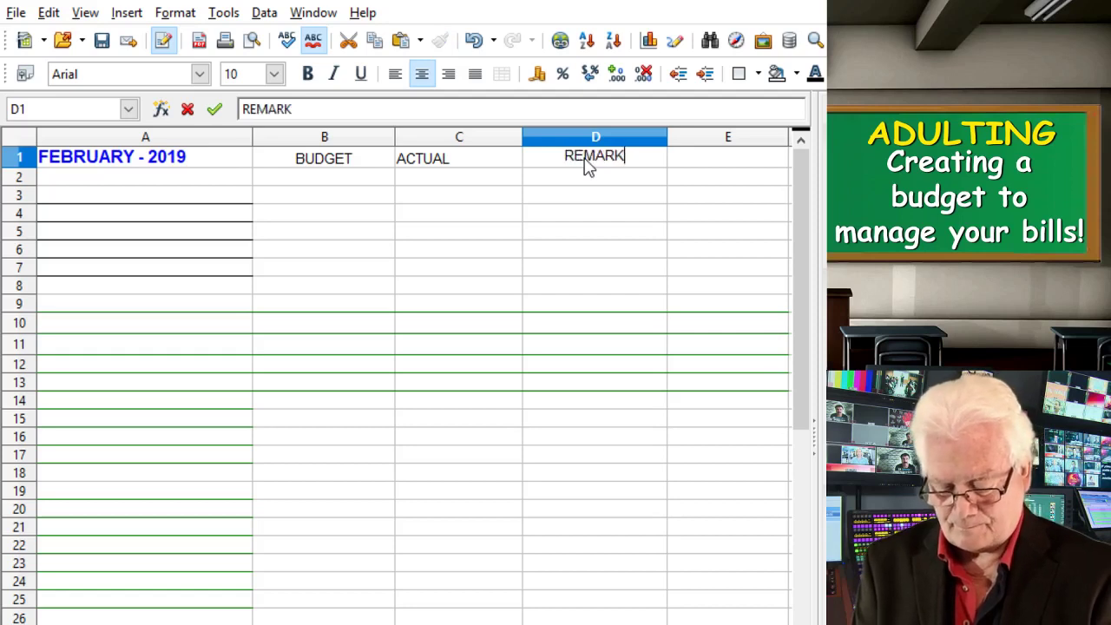
pyautogui.press('Return')
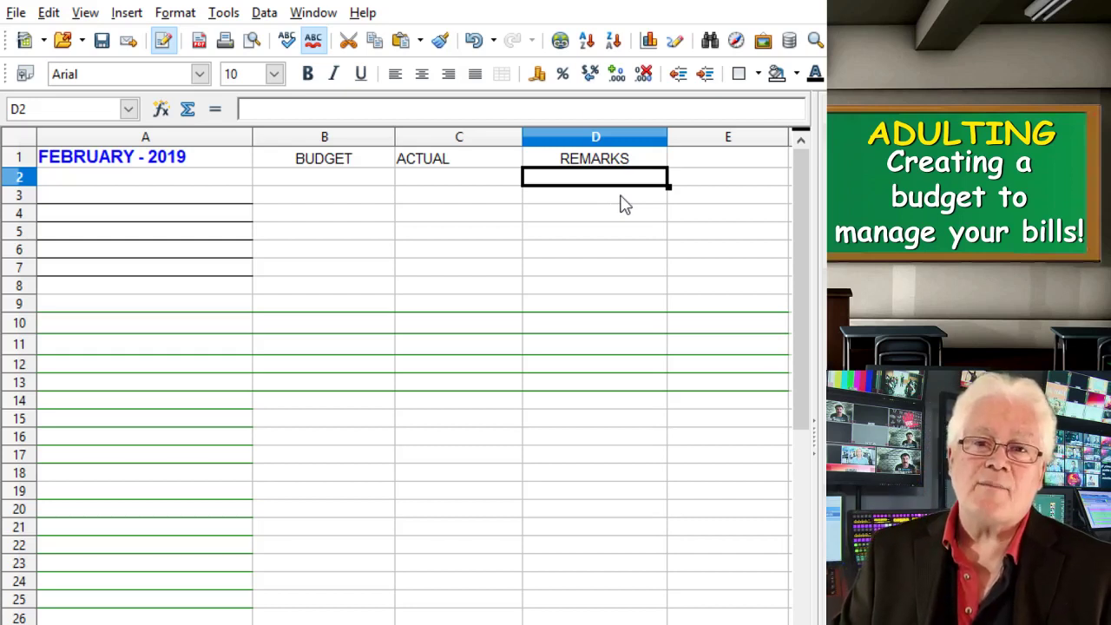
# Center the BUDGET, ACTUAL and REMARKS headings in cells B1:D1 and make them bold
pyautogui.click(385, 167)
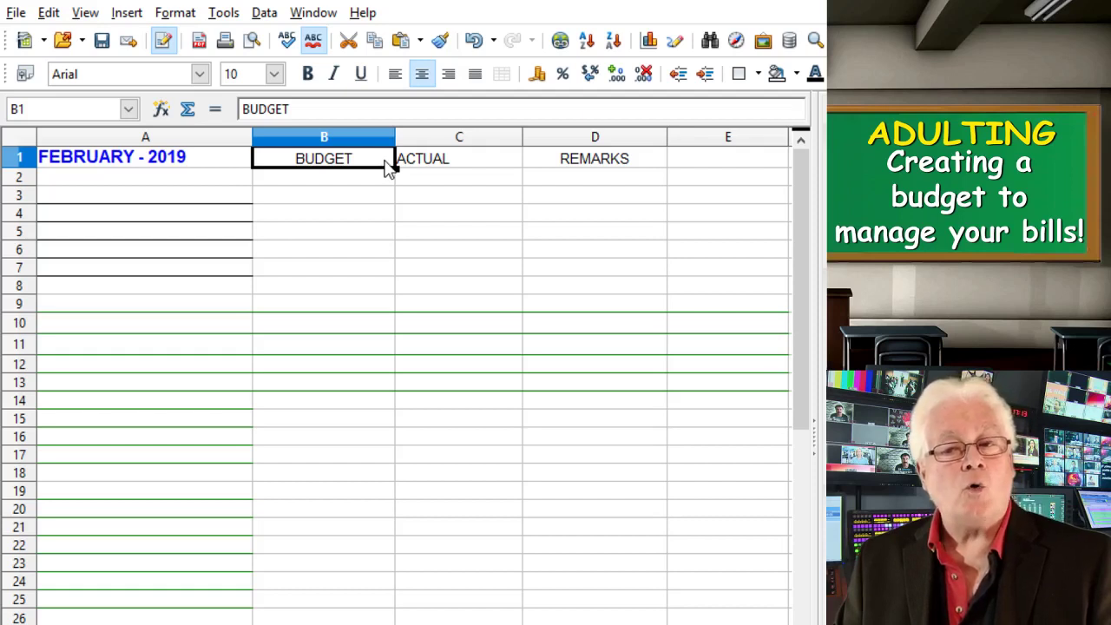
pyautogui.moveTo(385, 166); pyautogui.dragTo(635, 169)
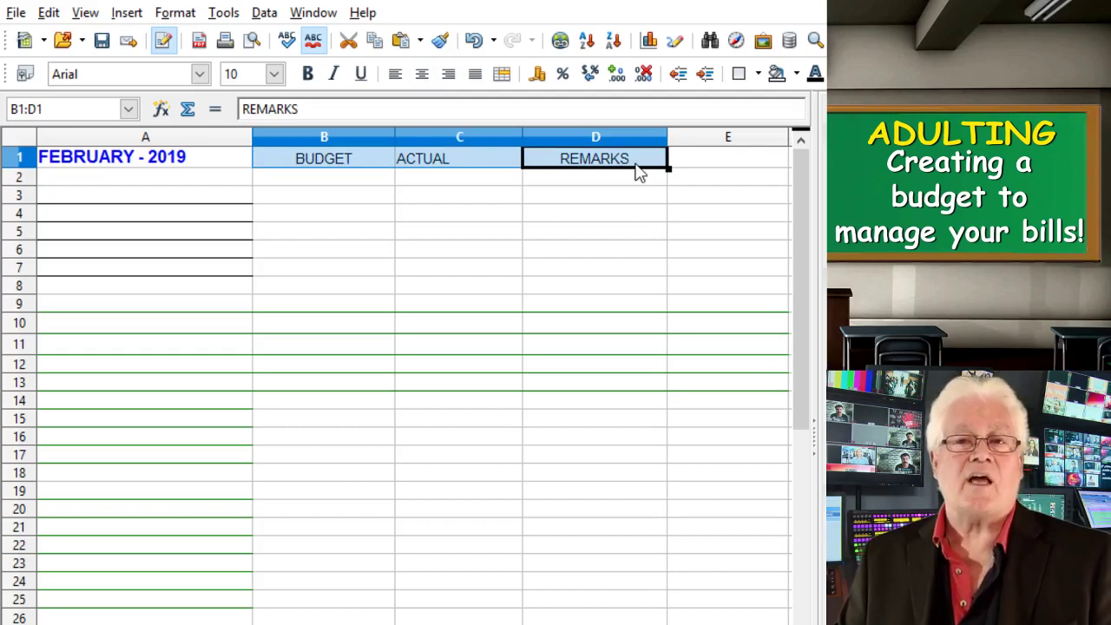
pyautogui.click(422, 75)
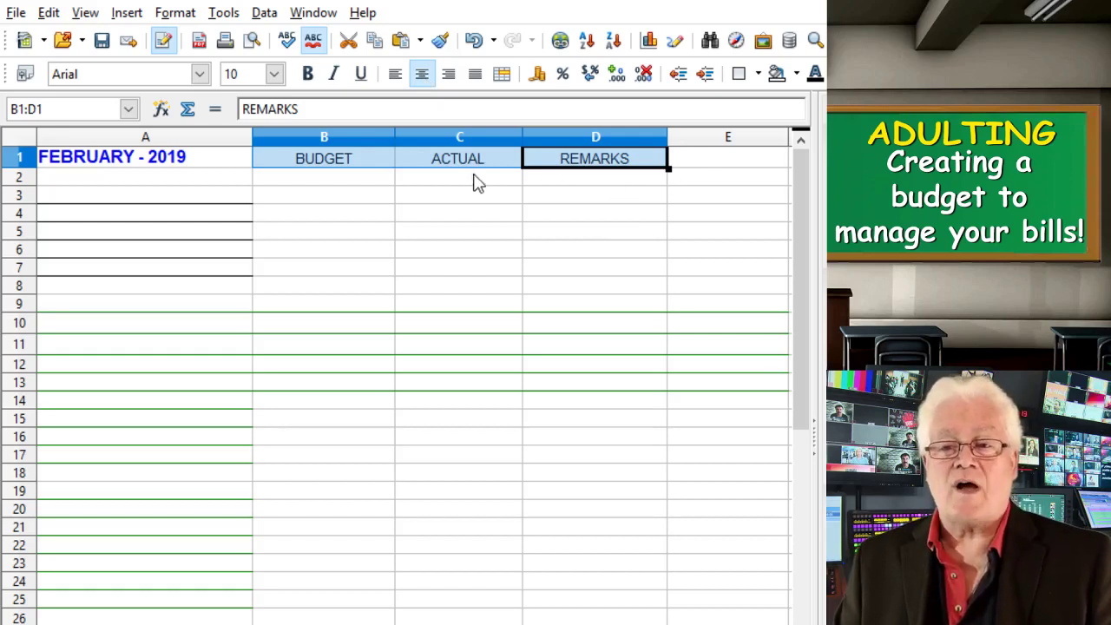
pyautogui.click(385, 168)
pyautogui.moveTo(385, 167); pyautogui.dragTo(562, 171)
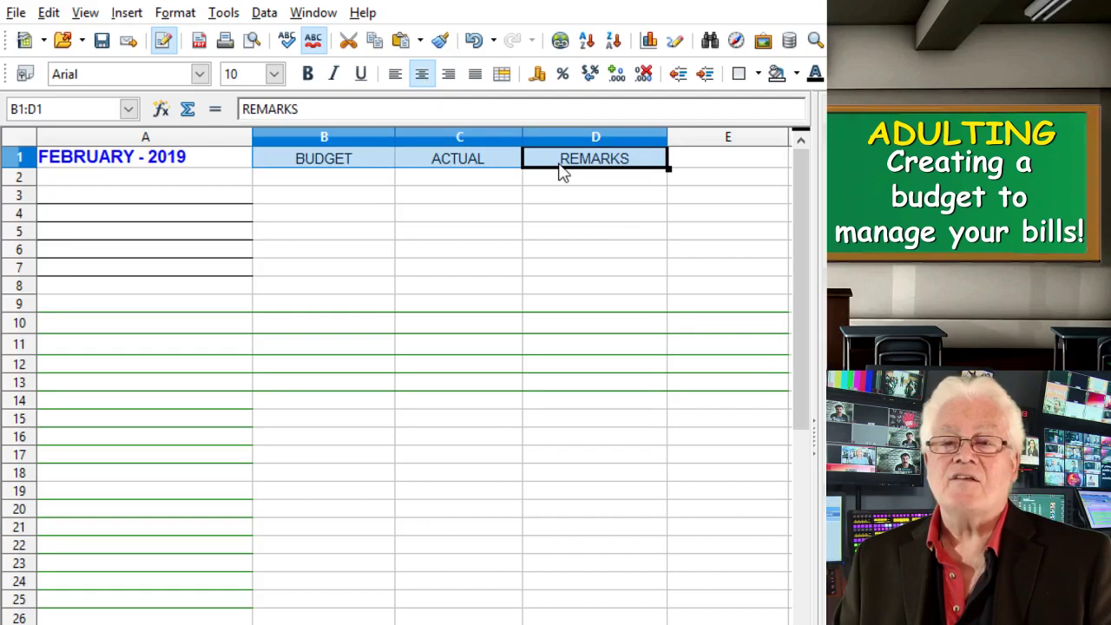
pyautogui.click(309, 75)
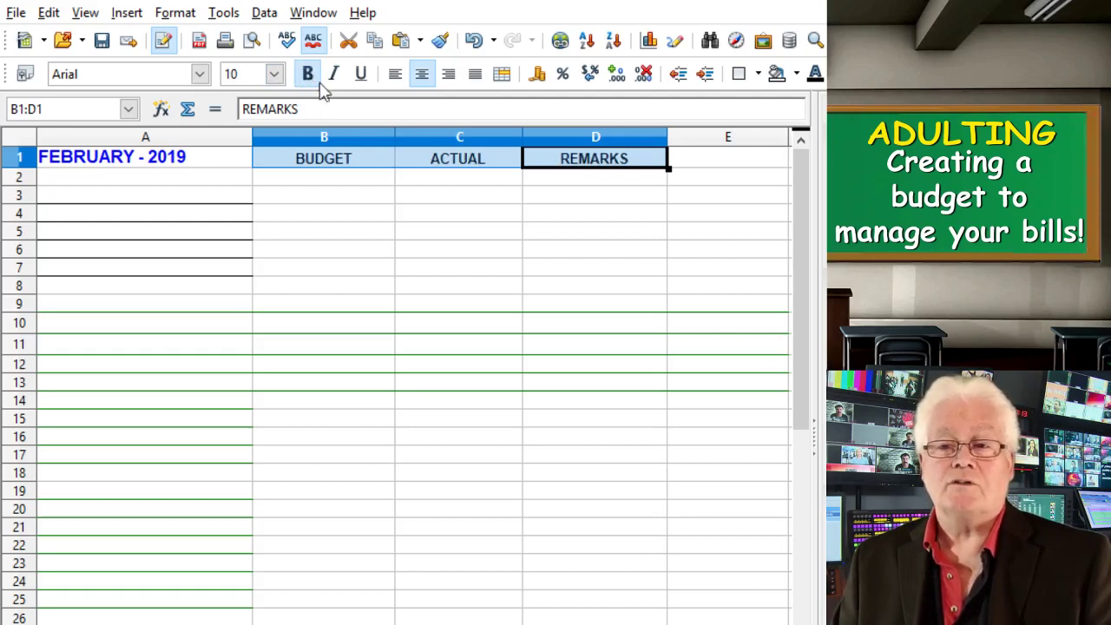
pyautogui.click(712, 163)
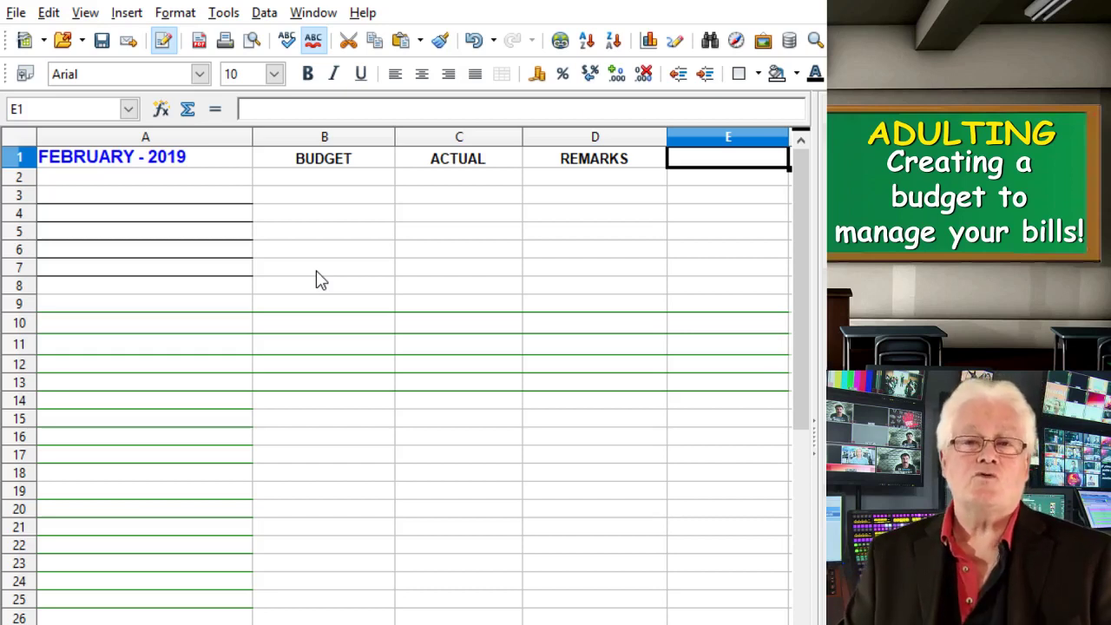
# Enter the section heading "INCOME" in cell A3
pyautogui.click(122, 200)
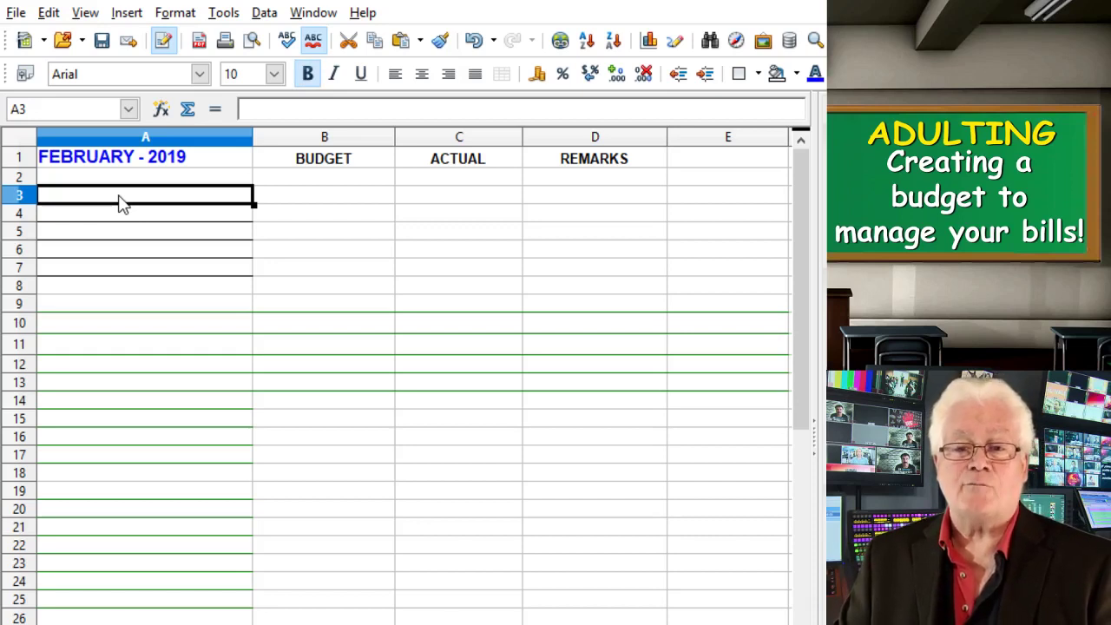
pyautogui.doubleClick(122, 199)
pyautogui.write('INCOME')
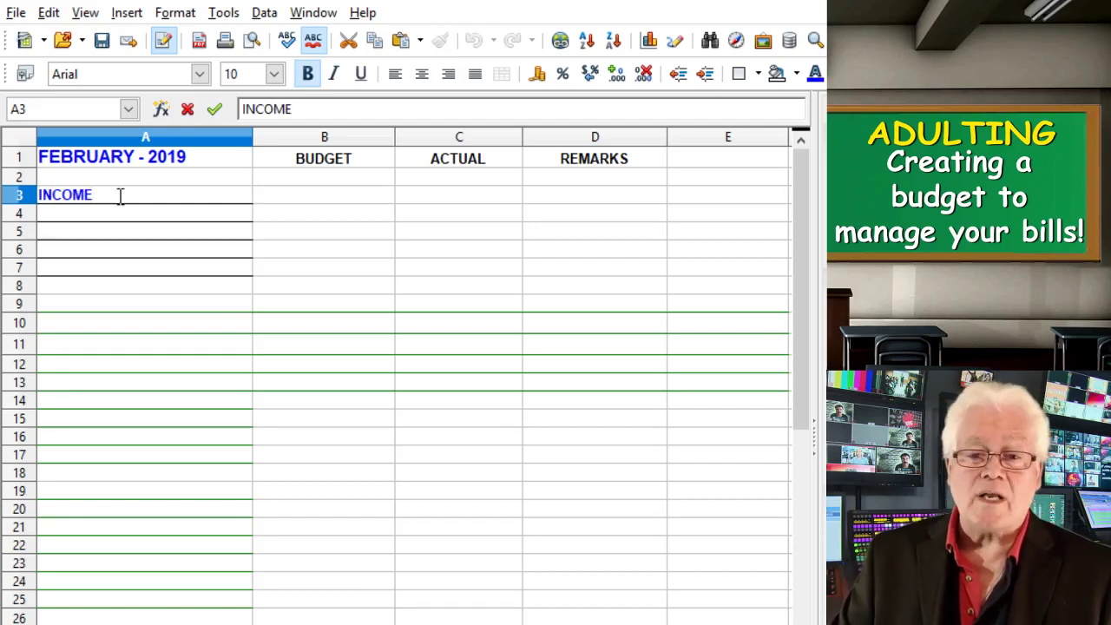
# Change the text colour of the INCOME heading in cell A3 to green
pyautogui.moveTo(112, 196); pyautogui.dragTo(40, 196)
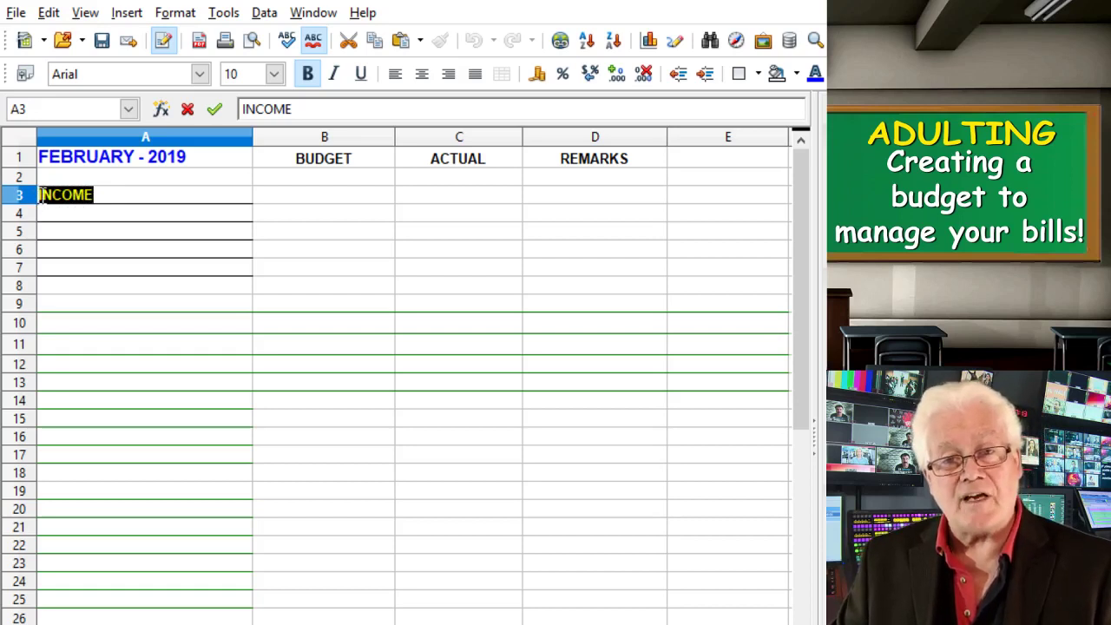
pyautogui.click(159, 201)
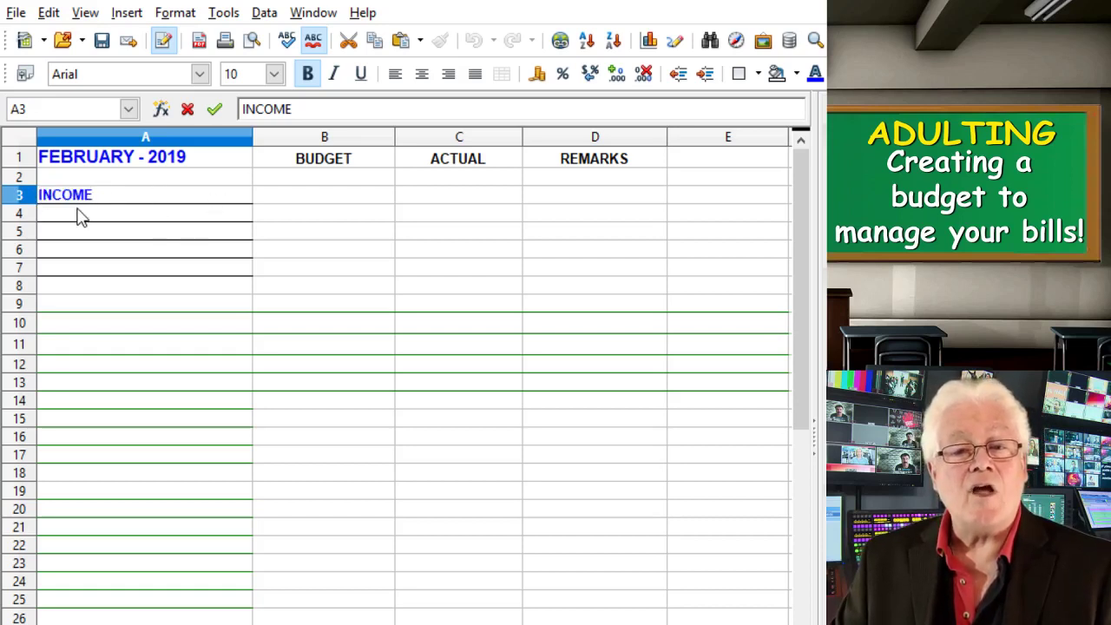
pyautogui.moveTo(99, 195); pyautogui.dragTo(39, 181)
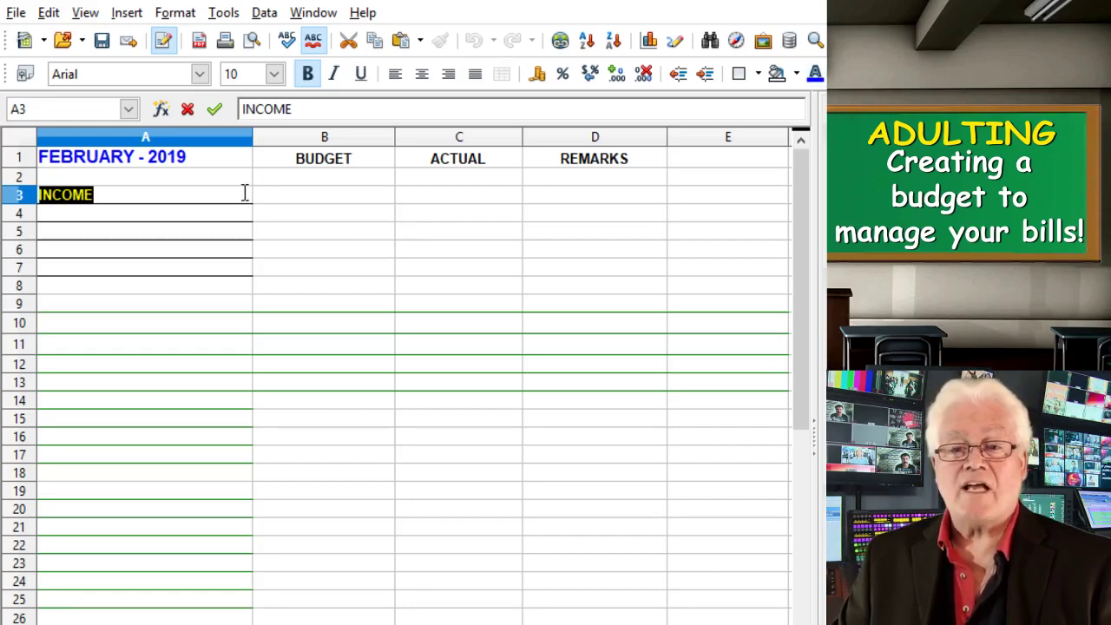
pyautogui.click(187, 196)
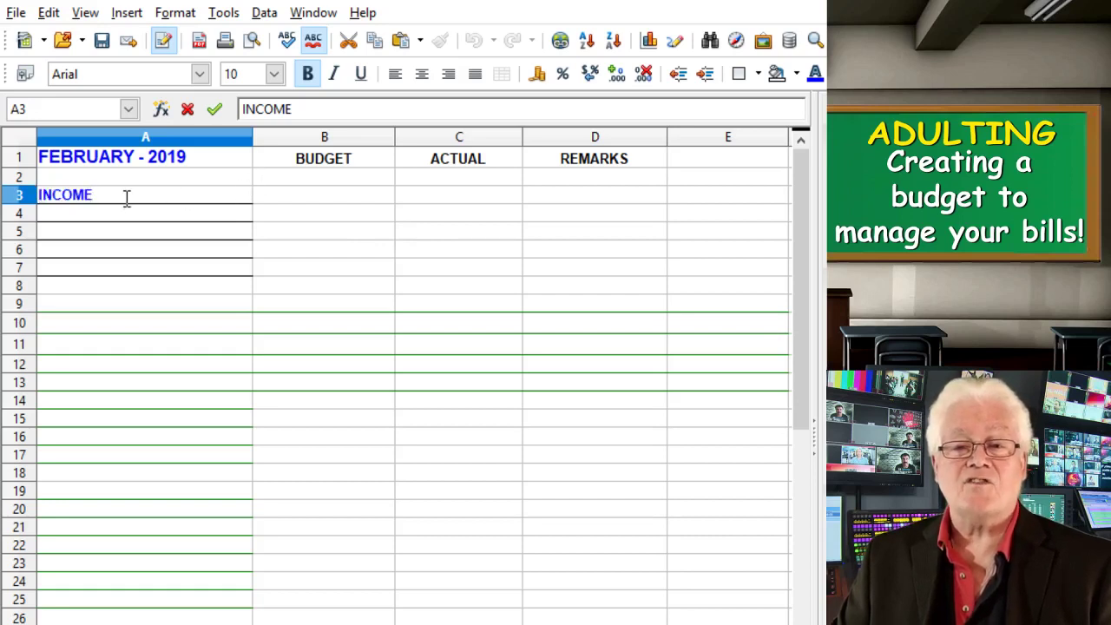
pyautogui.moveTo(102, 197); pyautogui.dragTo(33, 196)
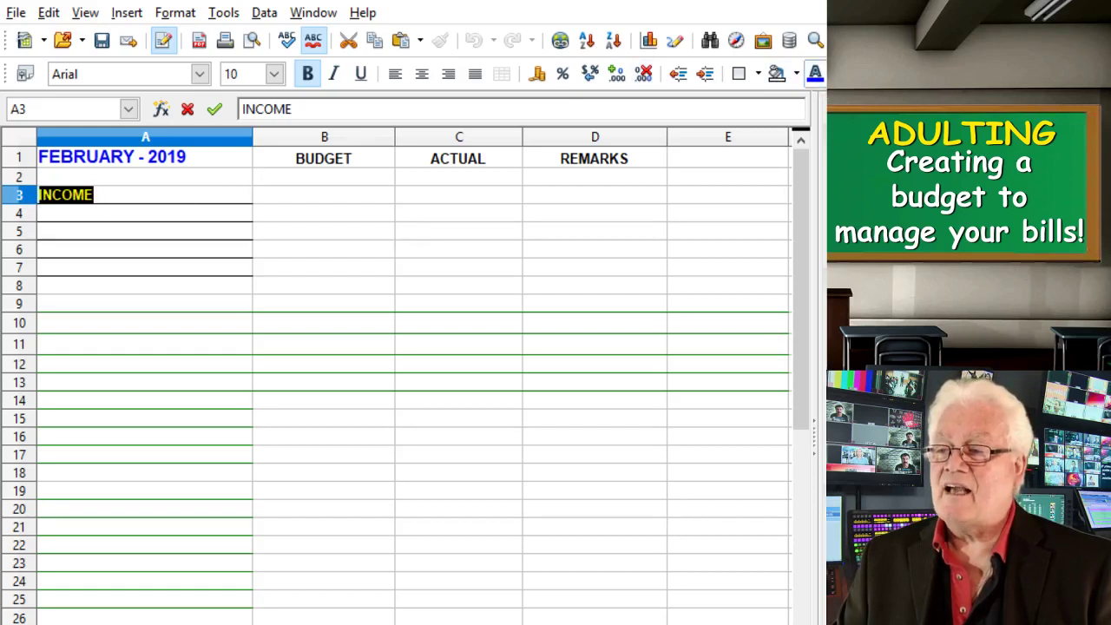
pyautogui.click(815, 73)
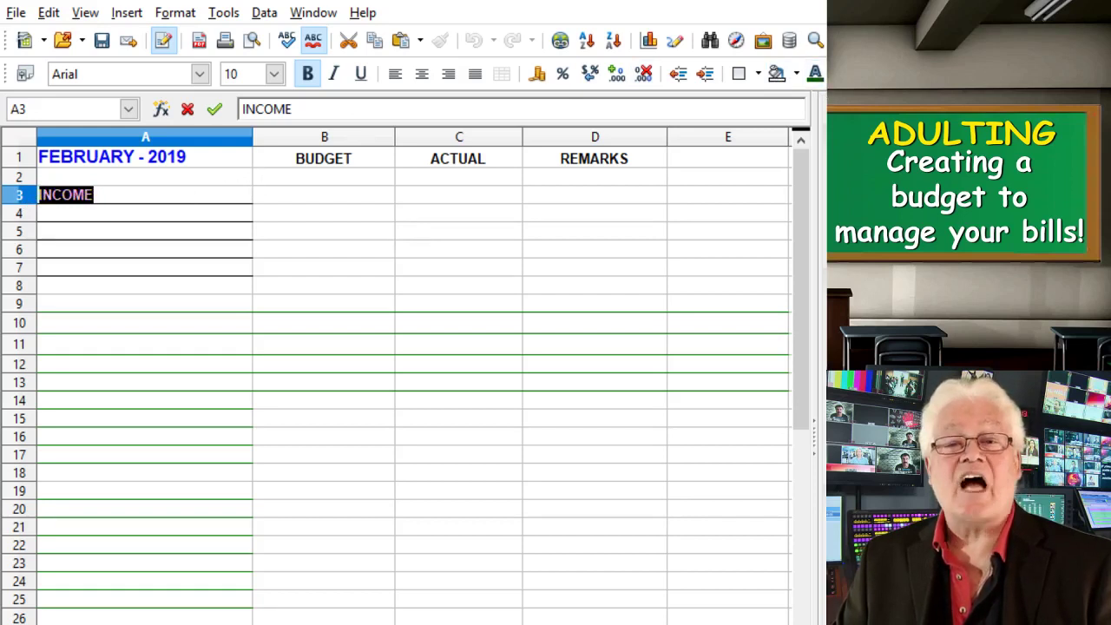
pyautogui.click(192, 195)
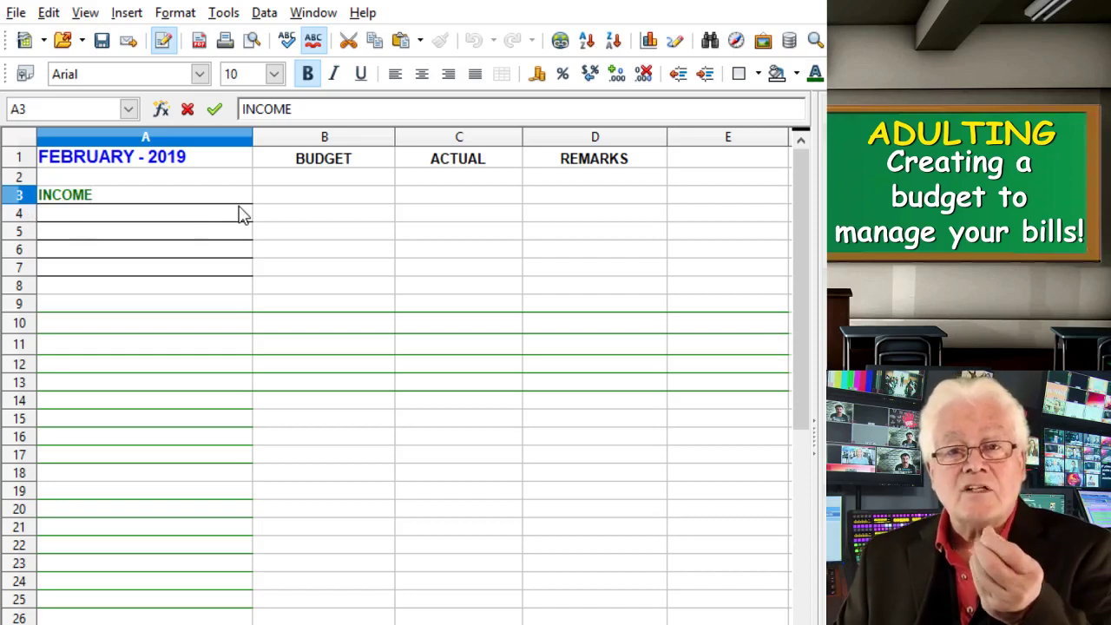
# Enter the income item "Cash on Hand-Bank" in cell A4
pyautogui.doubleClick(161, 215)
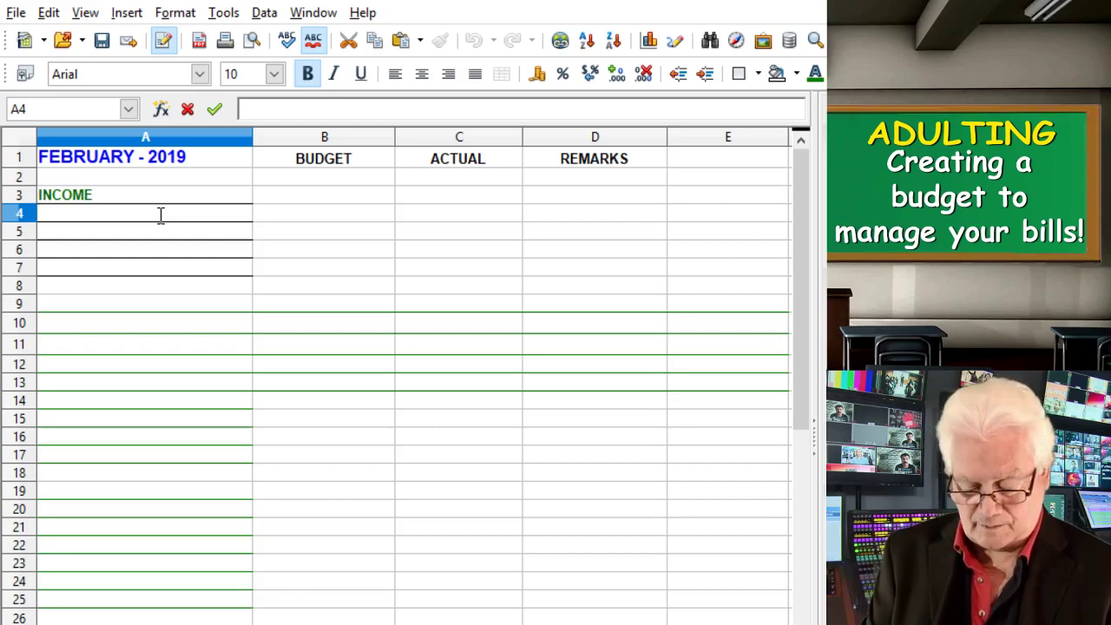
pyautogui.write('Cash ')
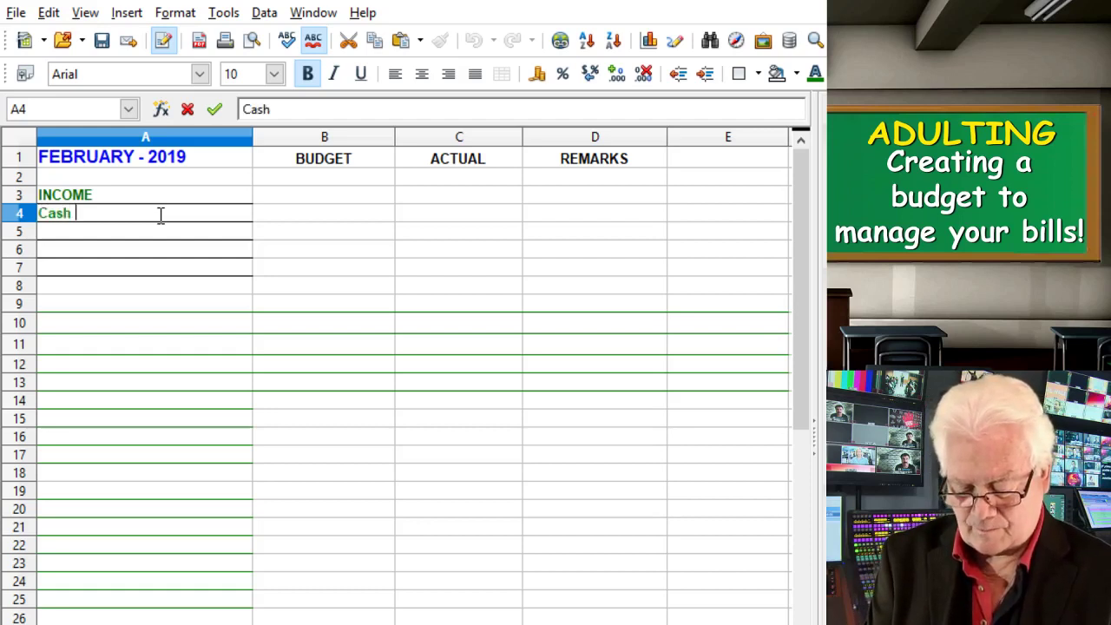
pyautogui.write('on Han')
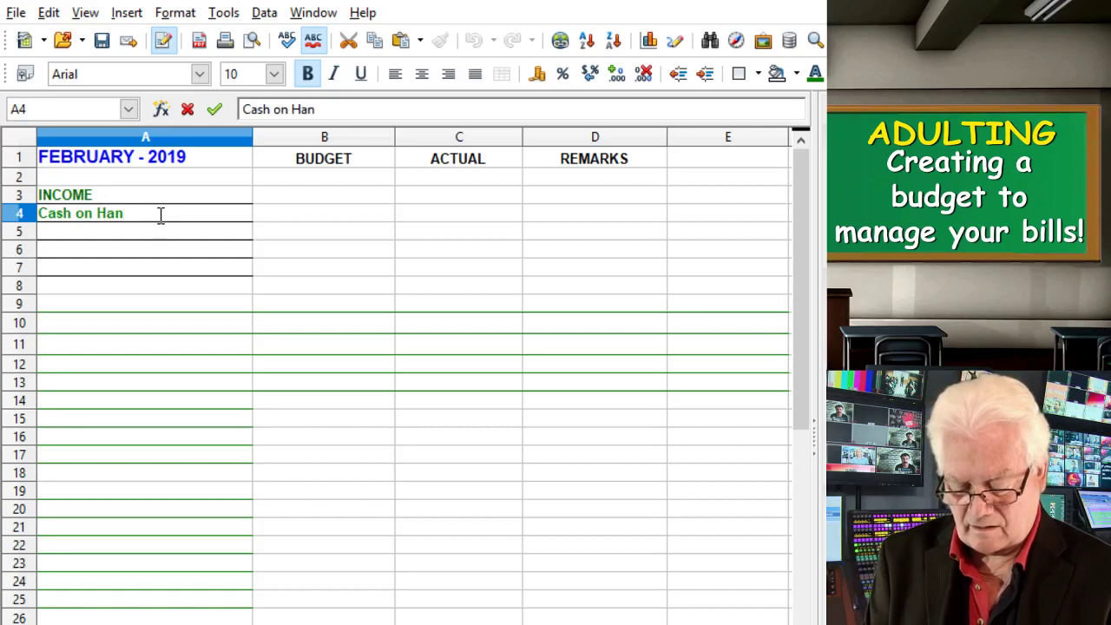
pyautogui.write('d-')
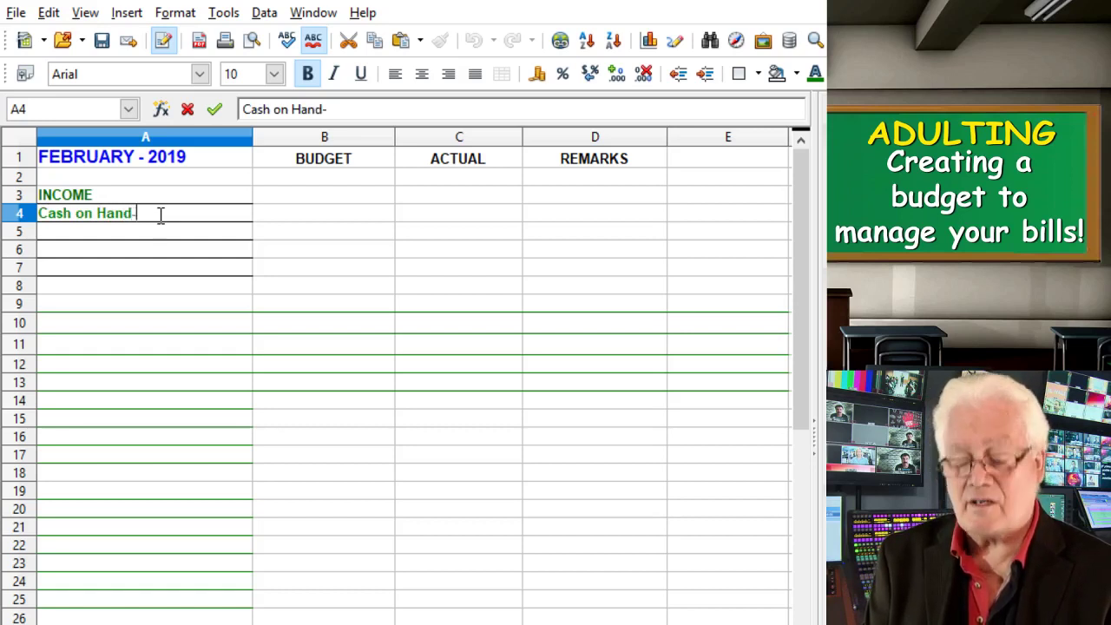
pyautogui.write('Bank')
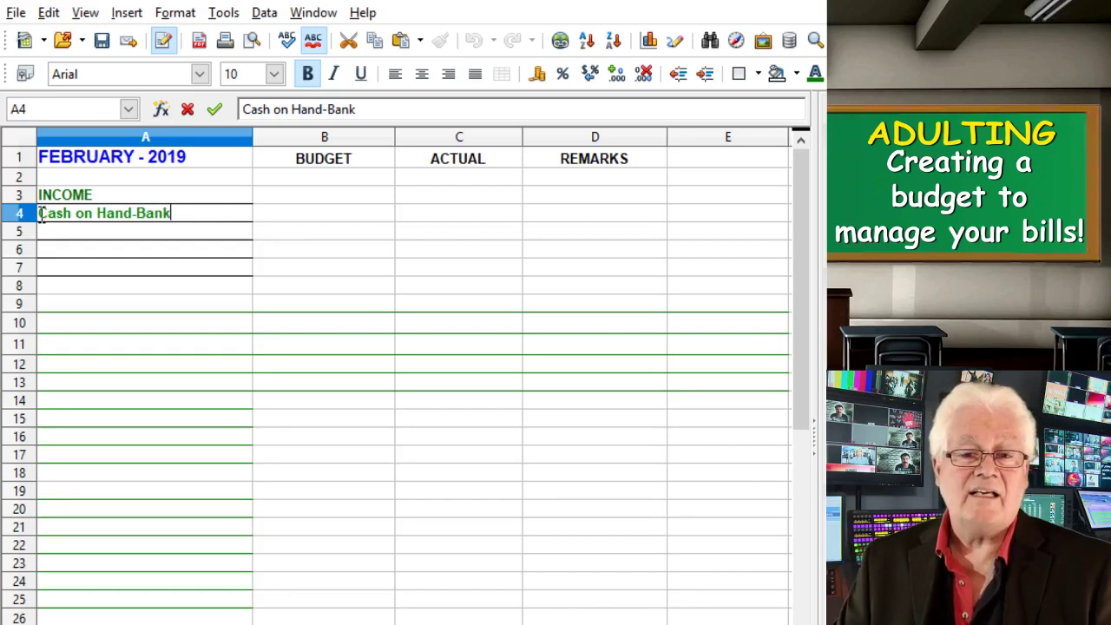
pyautogui.moveTo(42, 215); pyautogui.dragTo(174, 224)
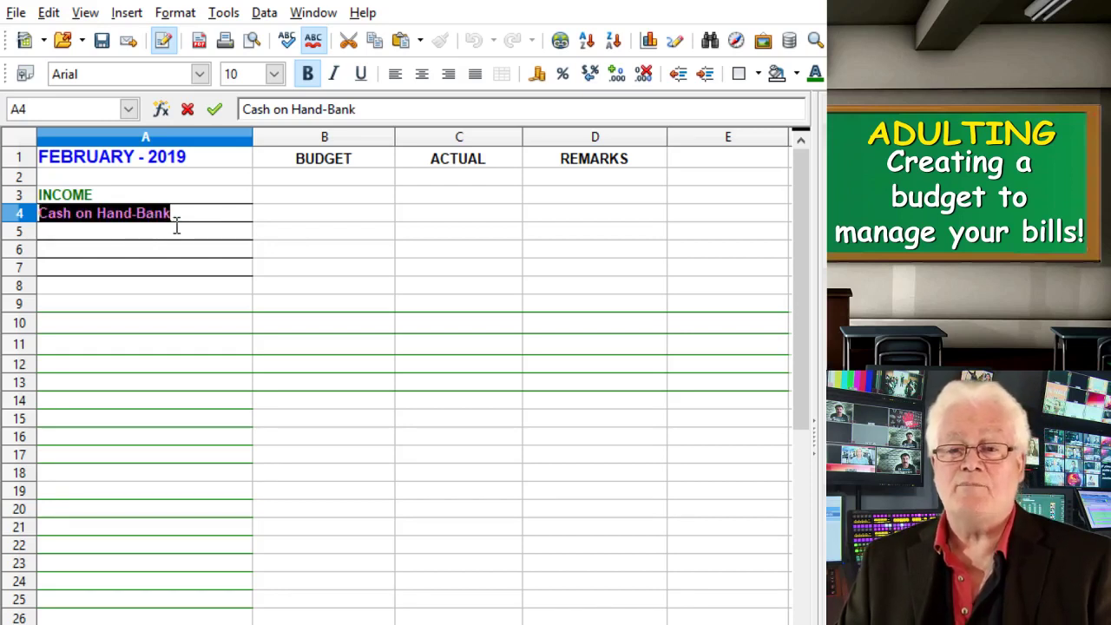
pyautogui.click(187, 217)
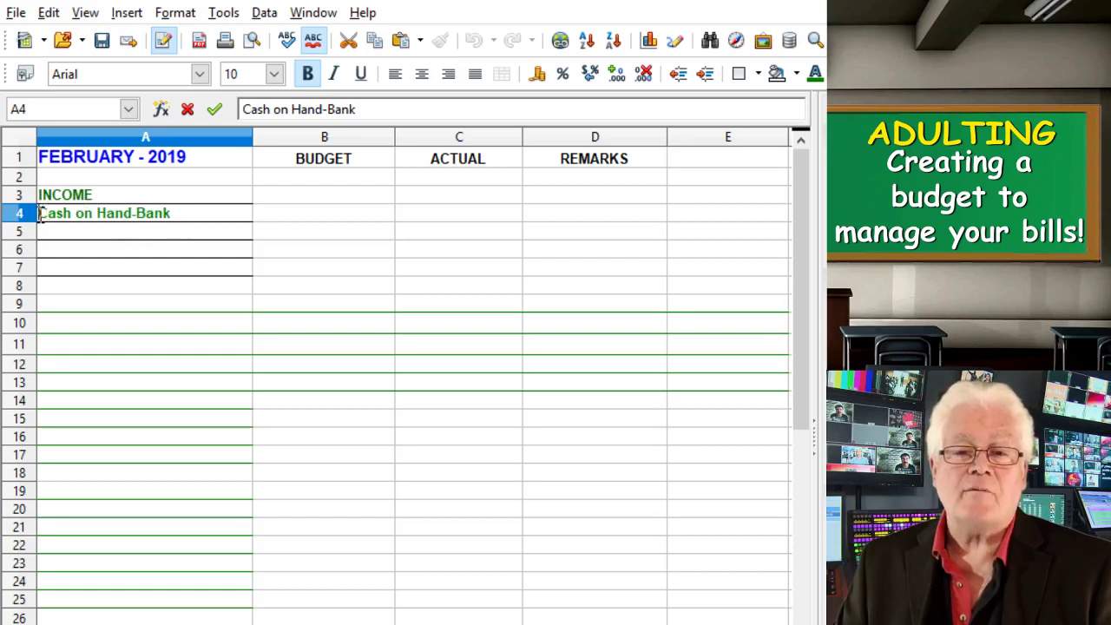
pyautogui.moveTo(40, 217); pyautogui.dragTo(191, 224)
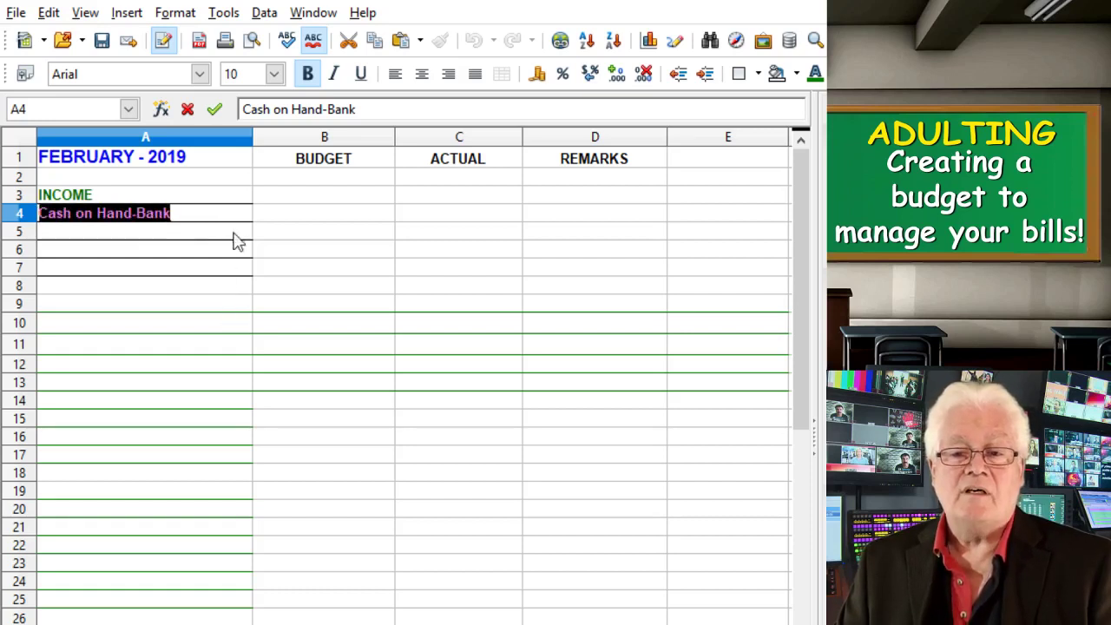
pyautogui.click(234, 212)
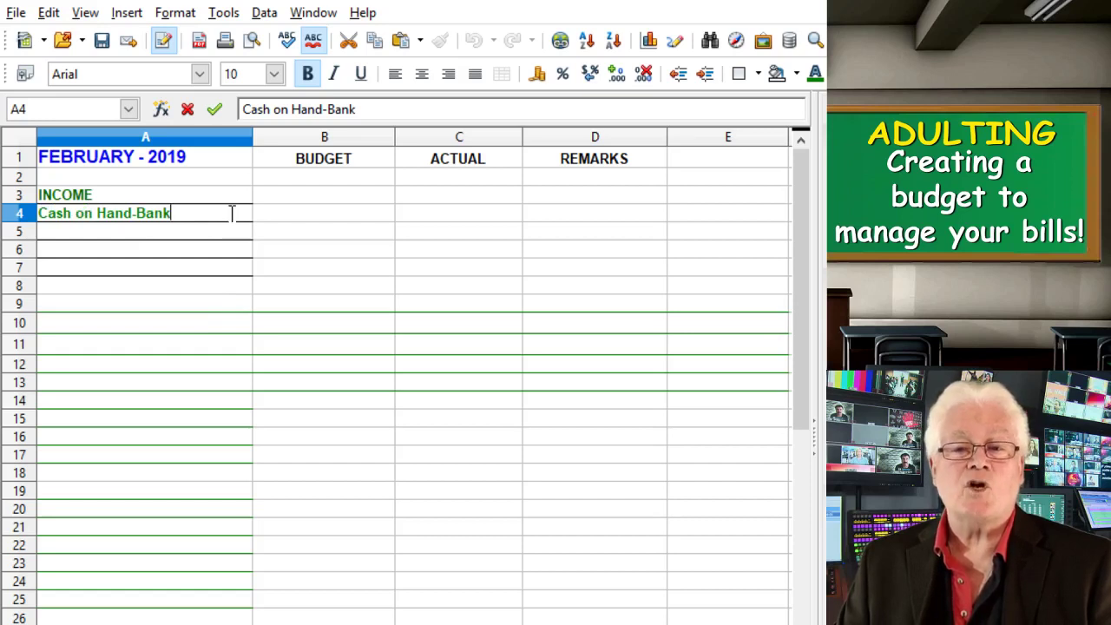
# Format the cell range A4:D32 as bold black Arial 10 pt text
pyautogui.click(276, 217)
pyautogui.moveTo(276, 217); pyautogui.dragTo(547, 624)
pyautogui.click(241, 218)
pyautogui.click(231, 217)
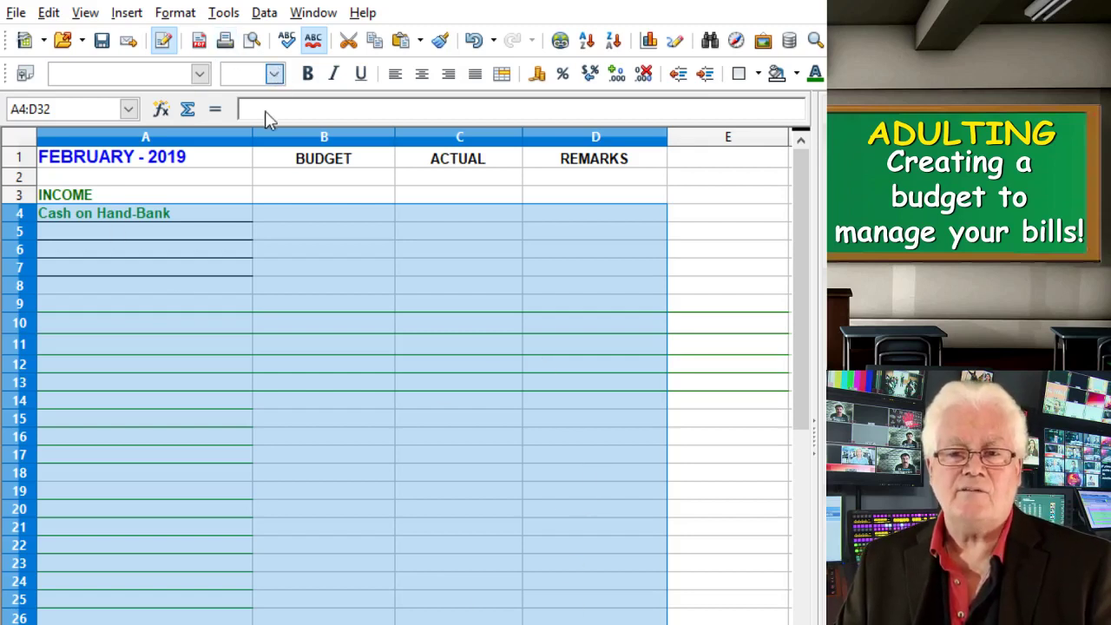
pyautogui.write('10')
pyautogui.press('Return')
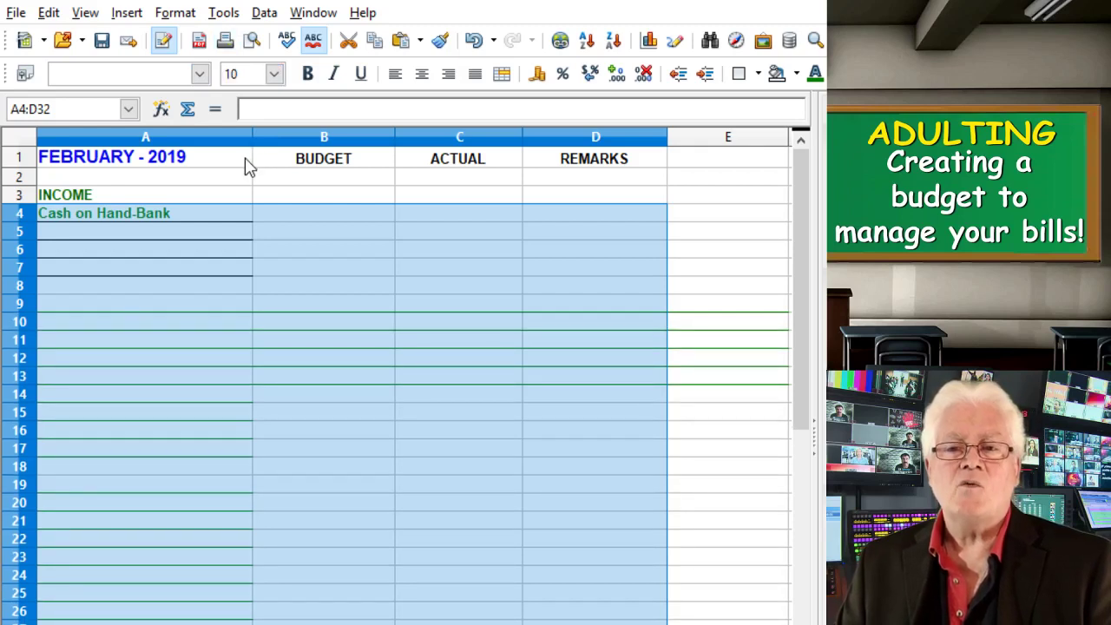
pyautogui.click(199, 77)
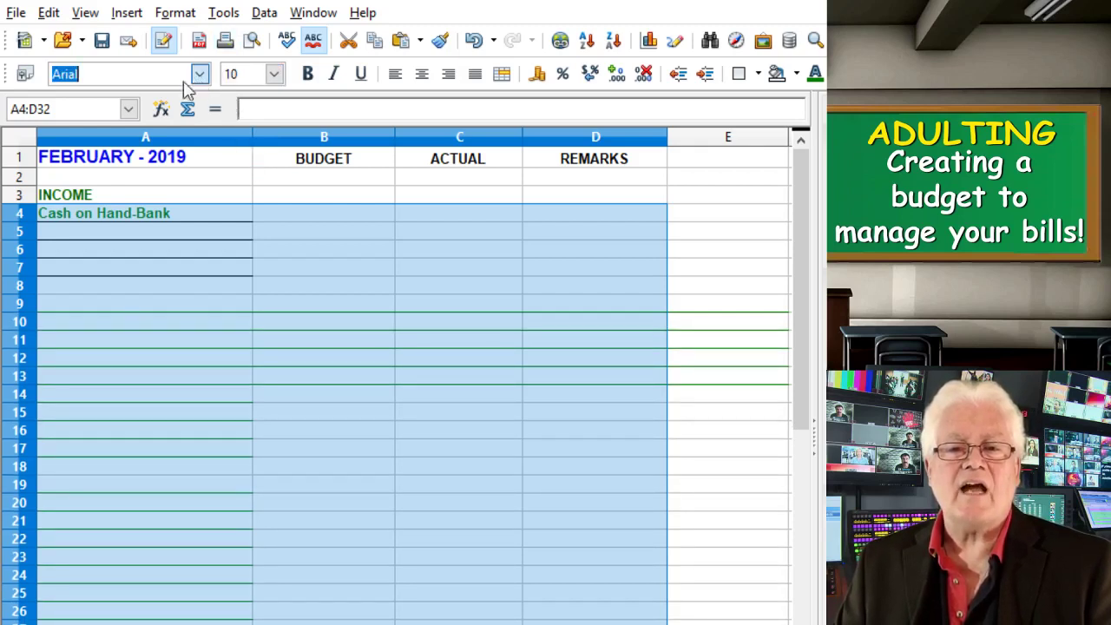
pyautogui.press('Return')
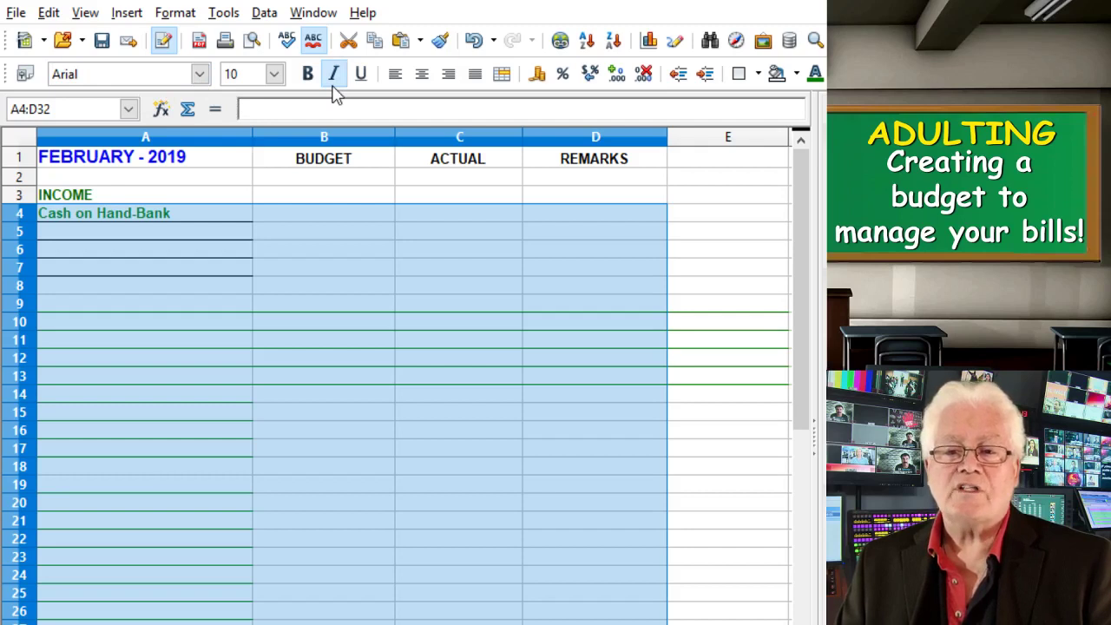
pyautogui.click(309, 76)
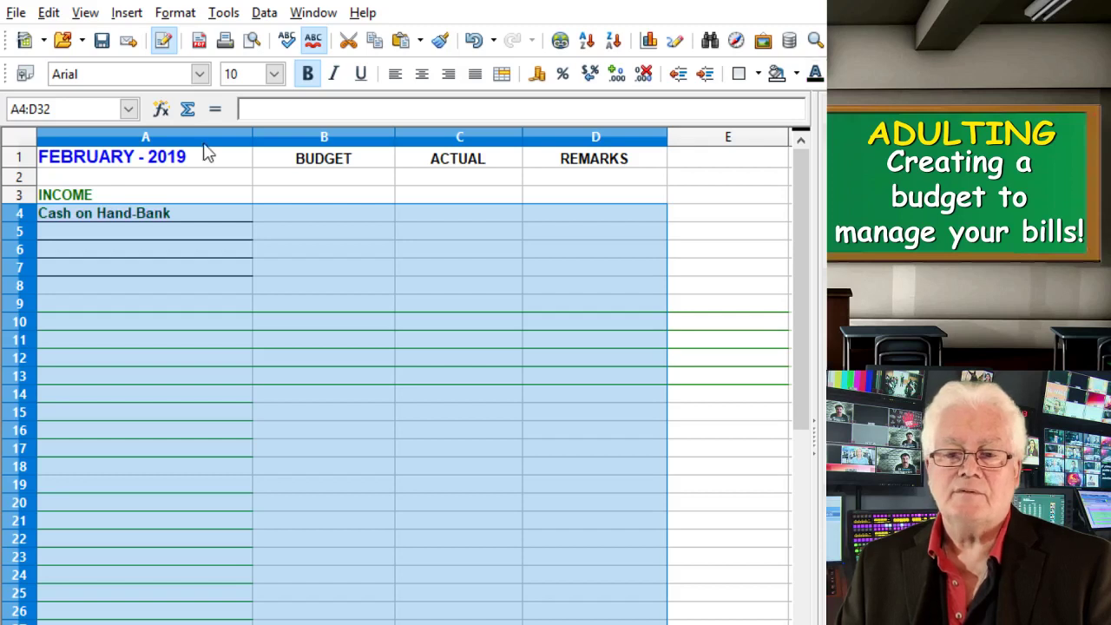
pyautogui.click(304, 212)
pyautogui.click(717, 197)
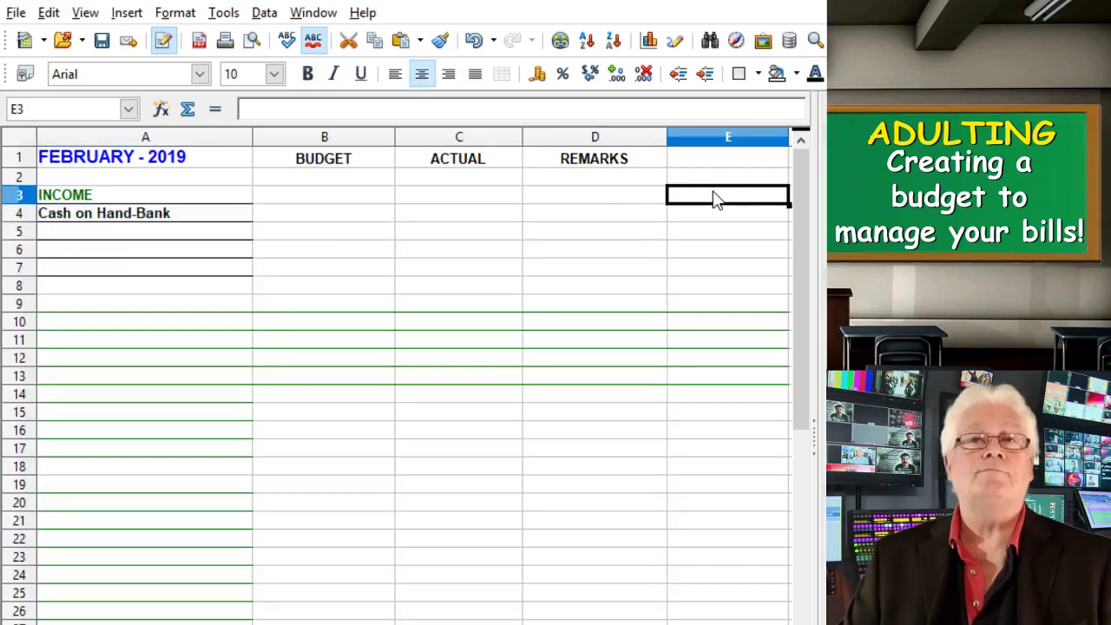
# Enter the income items "Wages" in cell A5 and "Part time job" in cell A6
pyautogui.click(192, 220)
pyautogui.doubleClick(192, 217)
pyautogui.press('Return')
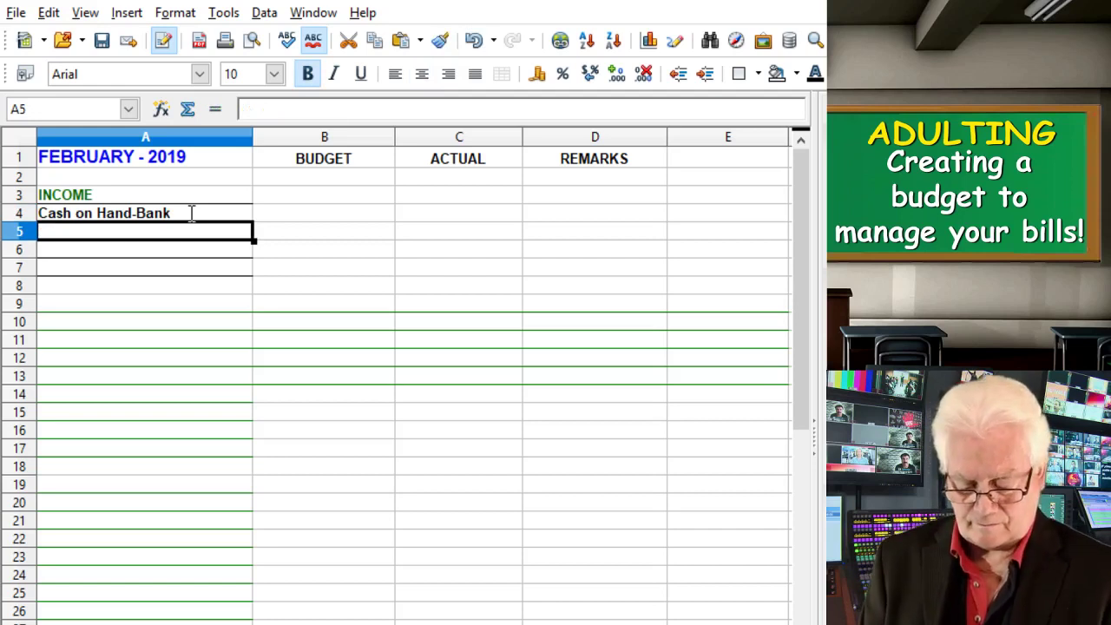
pyautogui.write('Wages')
pyautogui.press('Return')
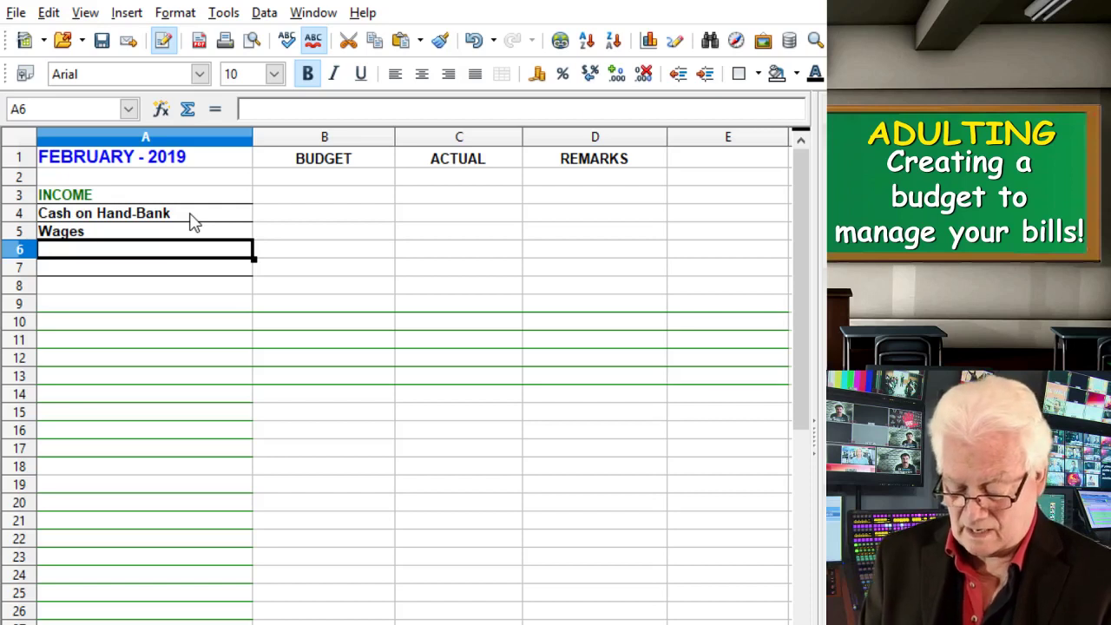
pyautogui.write('Pa')
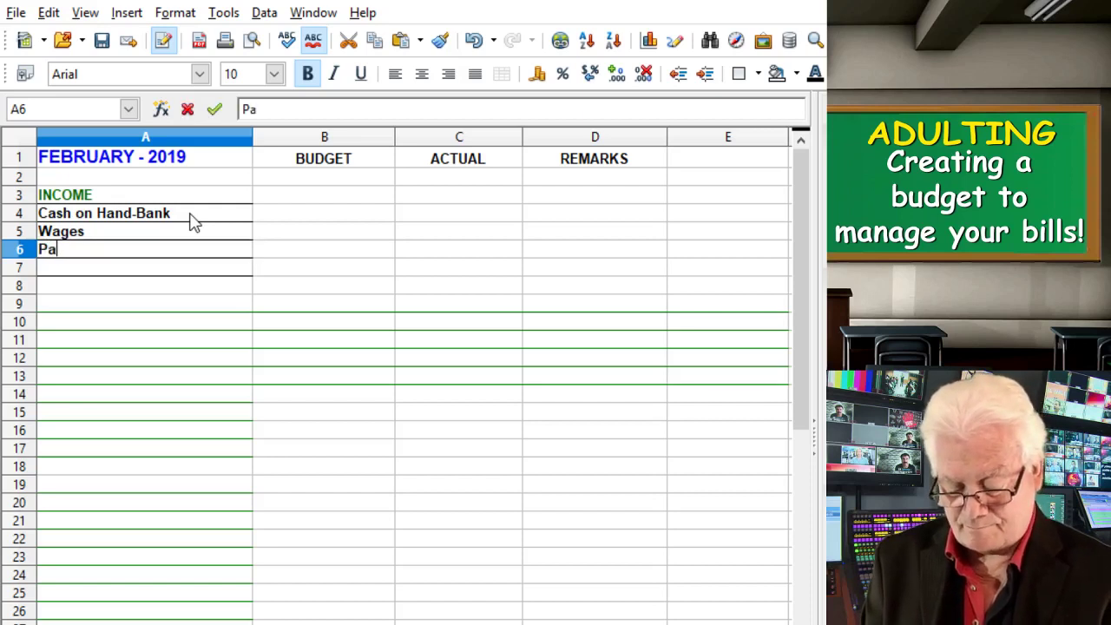
pyautogui.write('rt ti')
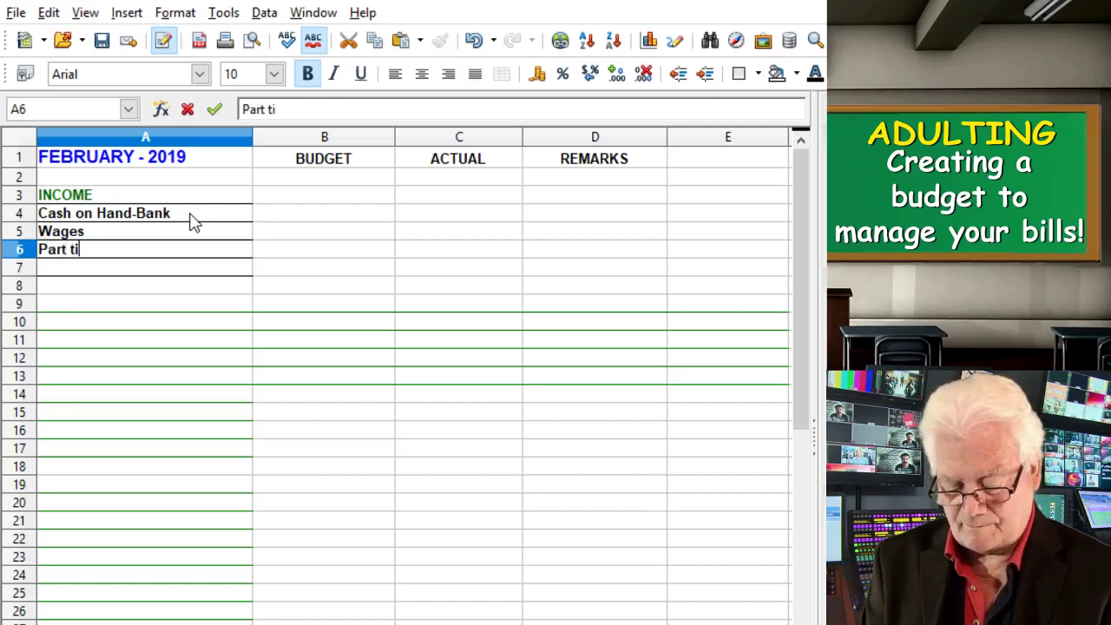
pyautogui.write('me job')
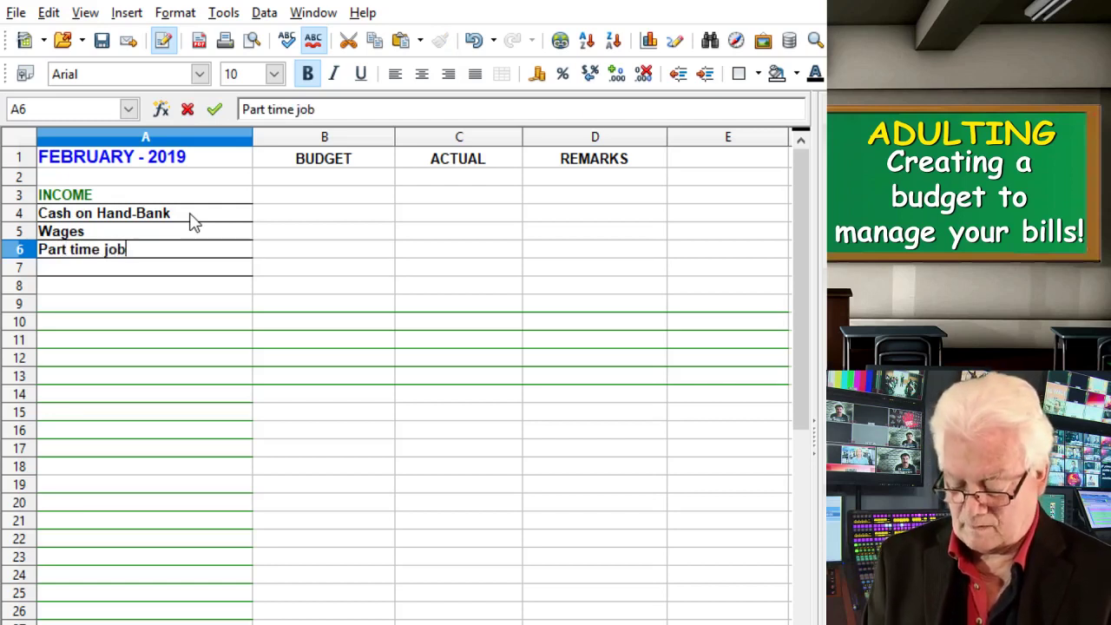
pyautogui.press('Return')
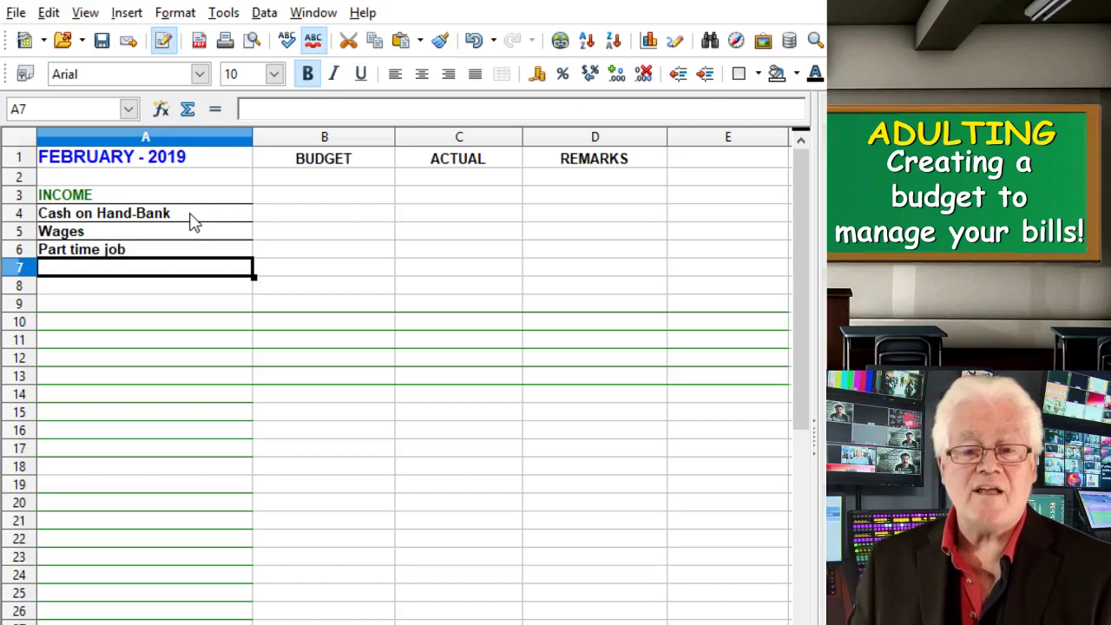
# Enter the label "TOTAL INCOME:" in cell A7 below the income items
pyautogui.doubleClick(213, 276)
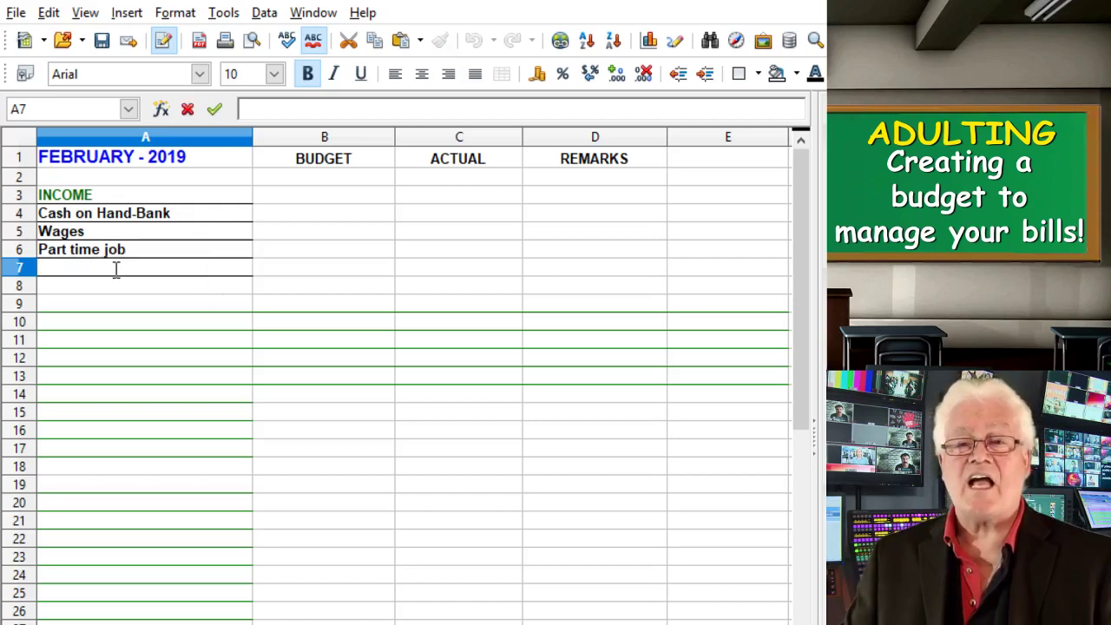
pyautogui.write('TOT')
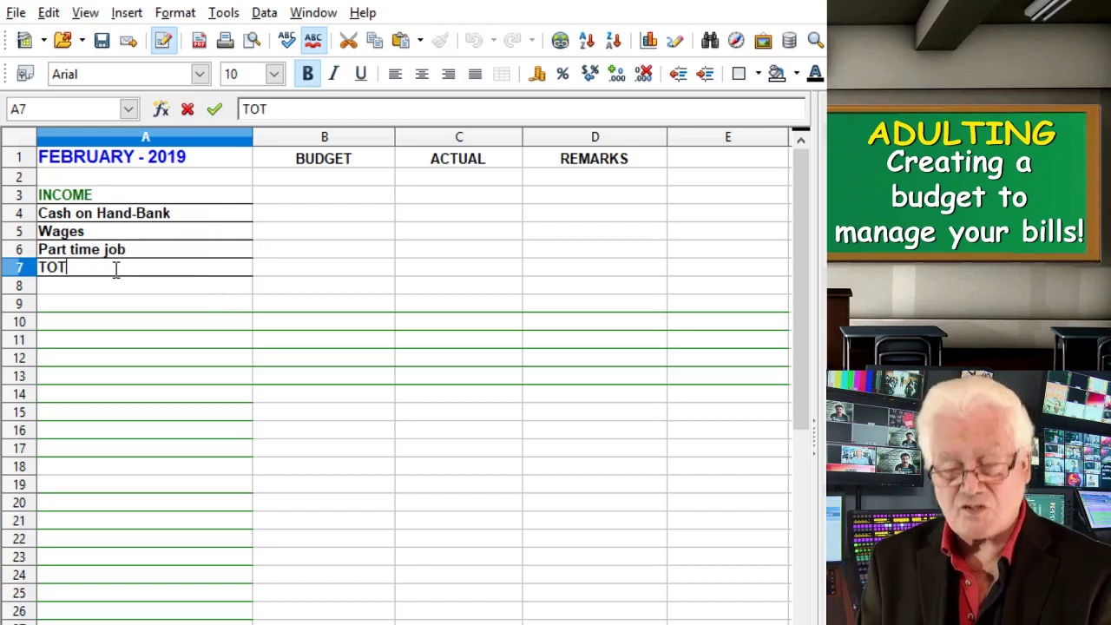
pyautogui.write('AL:')
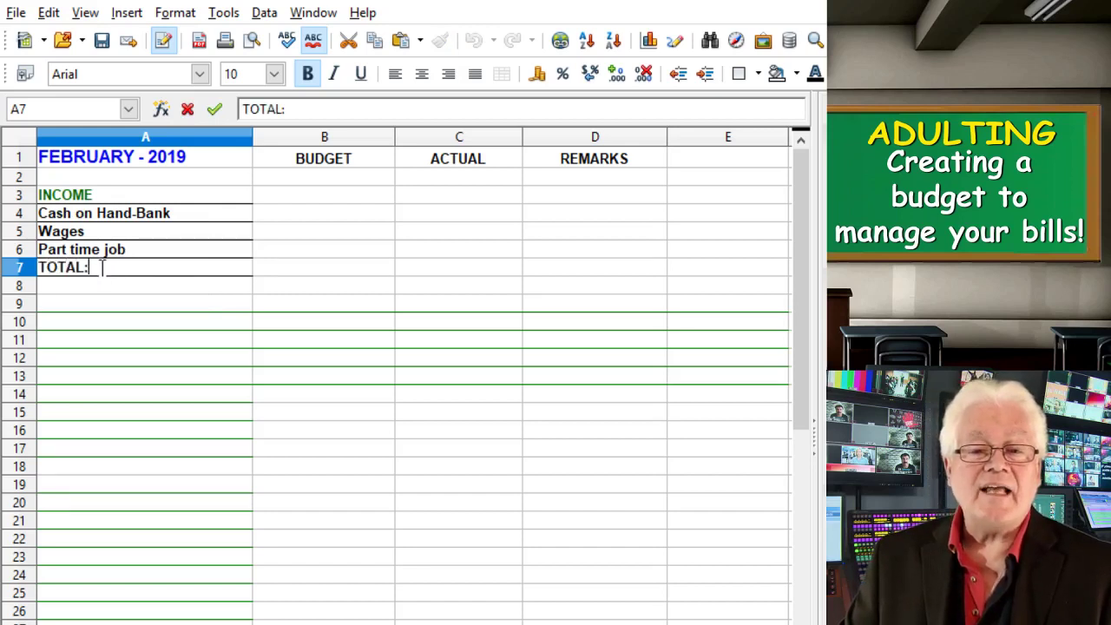
pyautogui.moveTo(101, 267); pyautogui.dragTo(57, 267)
pyautogui.click(91, 268)
pyautogui.press('BackSpace')
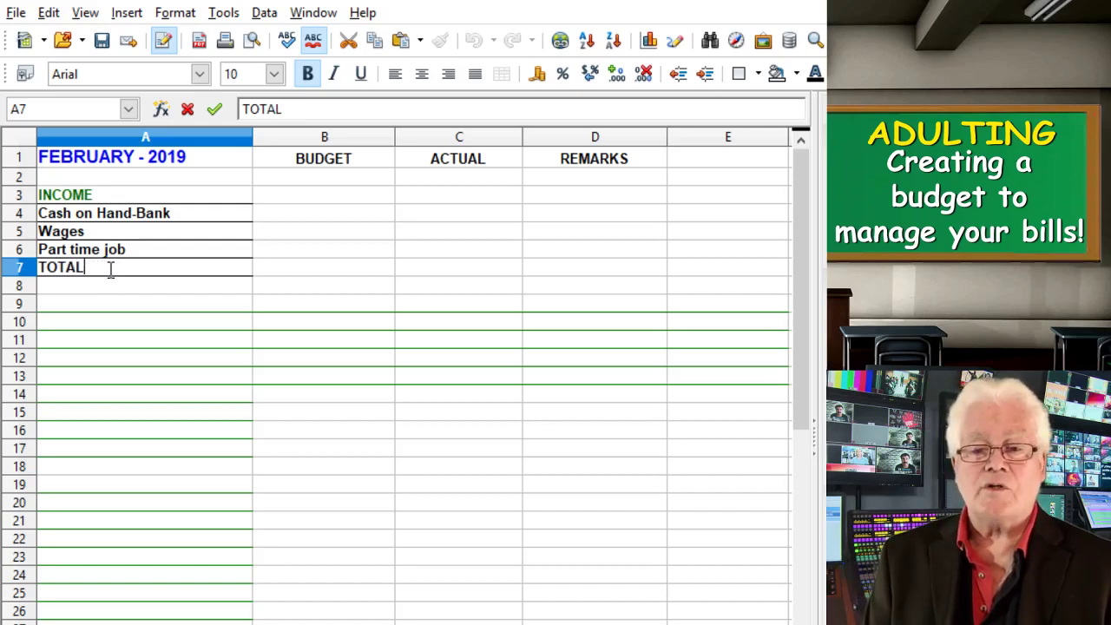
pyautogui.write('INCOME')
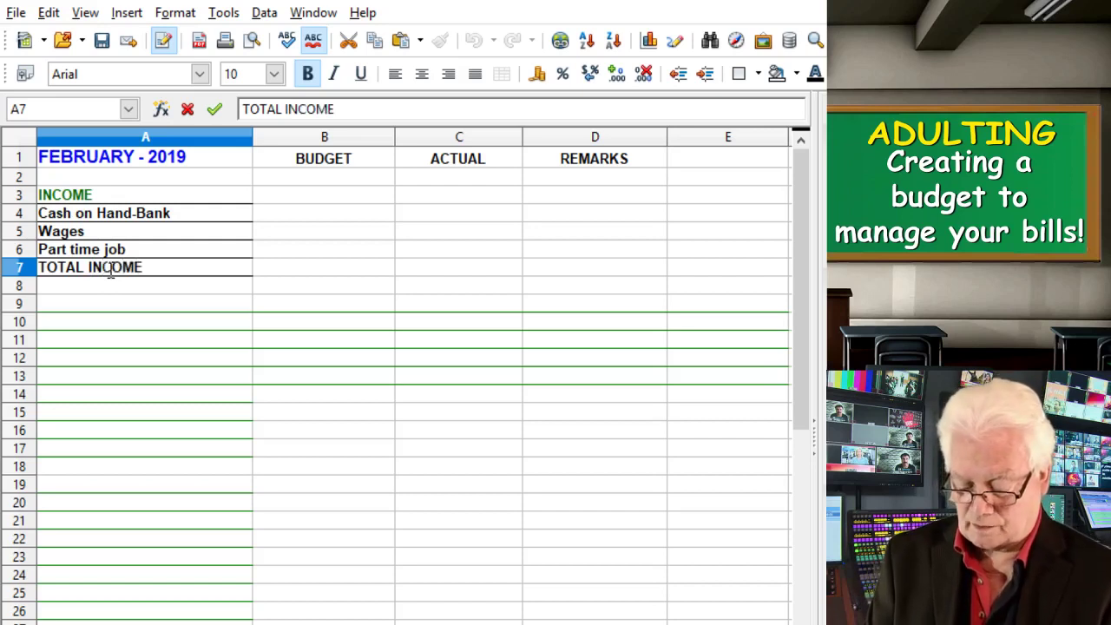
pyautogui.write(':')
# Colour the "TOTAL INCOME:" label in cell A7 green and align it right
pyautogui.moveTo(174, 271); pyautogui.dragTo(26, 291)
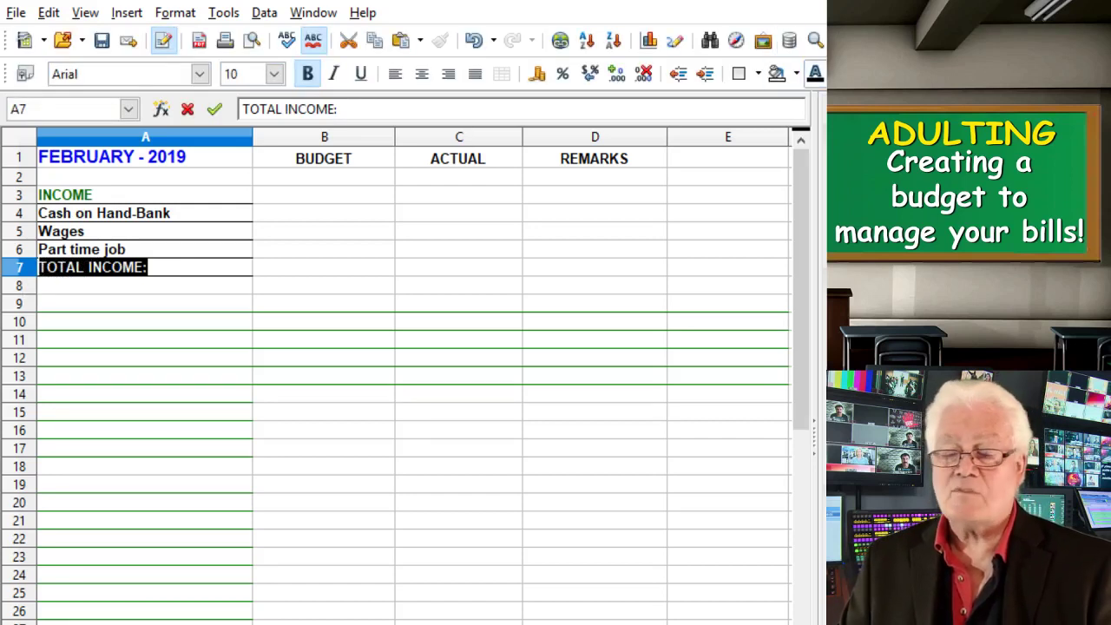
pyautogui.click(815, 74)
pyautogui.click(182, 269)
pyautogui.moveTo(182, 269); pyautogui.dragTo(35, 273)
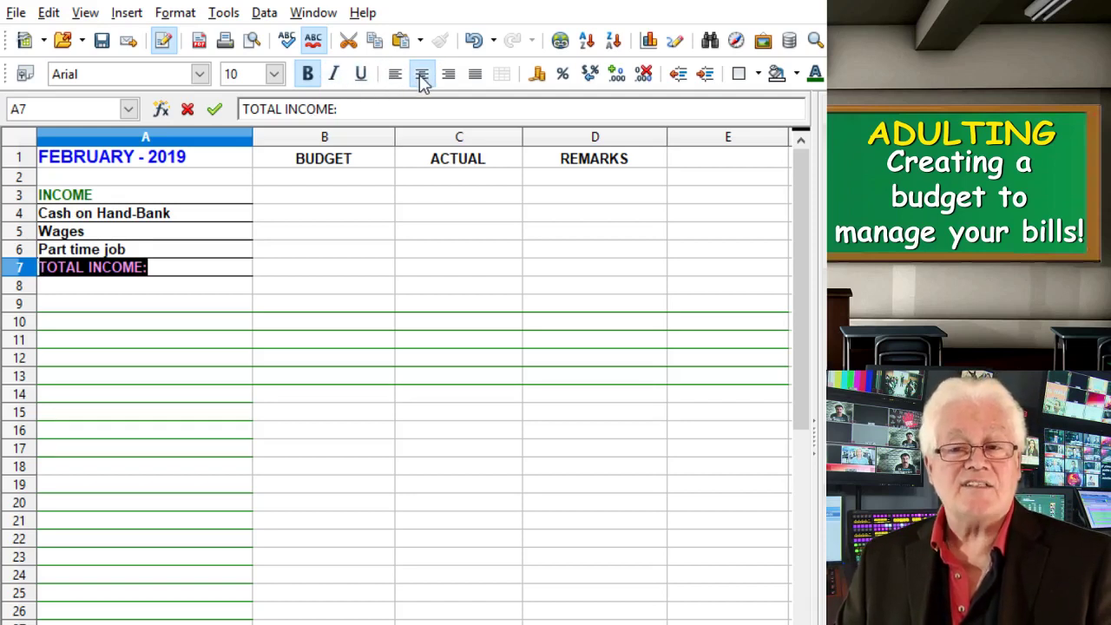
pyautogui.click(449, 77)
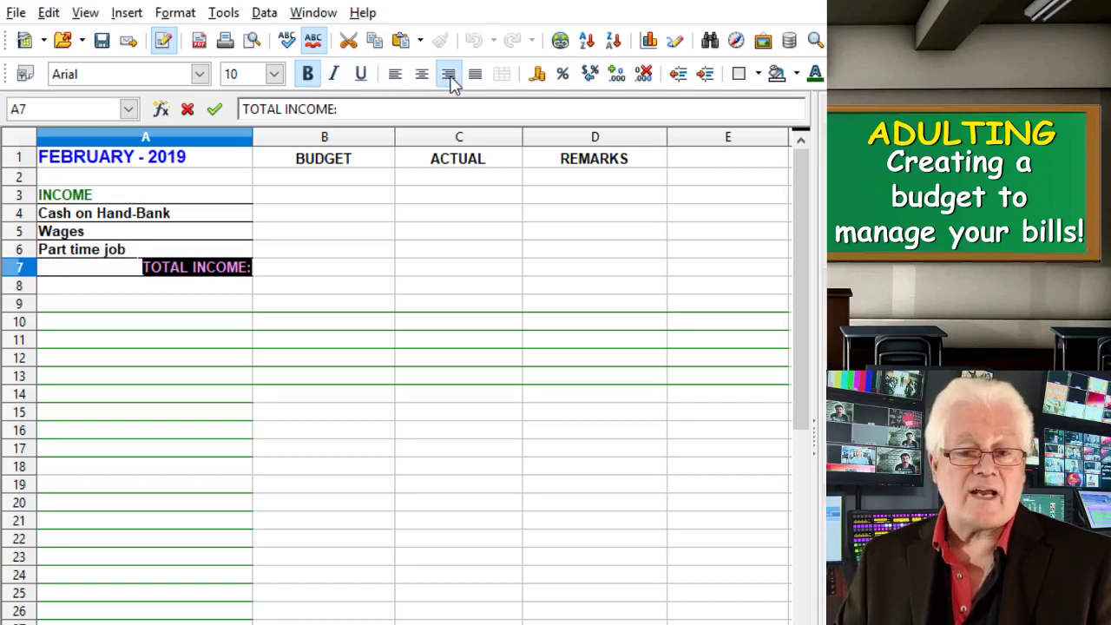
pyautogui.click(359, 276)
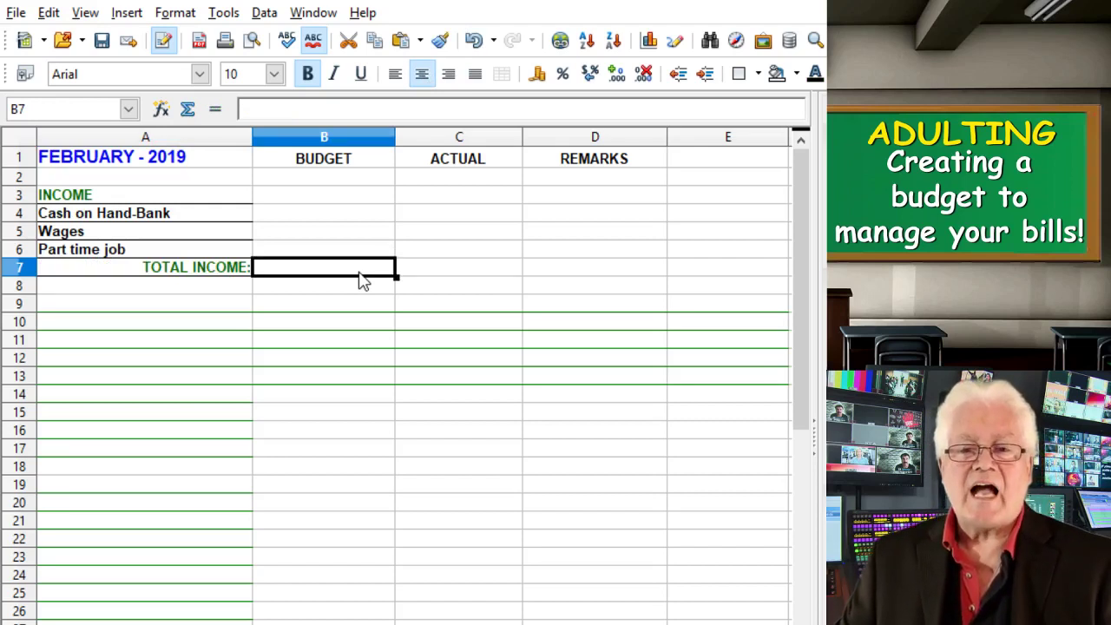
# Enter 0 as the Cash on Hand-Bank budget in cell B4 and format it as currency
pyautogui.click(347, 219)
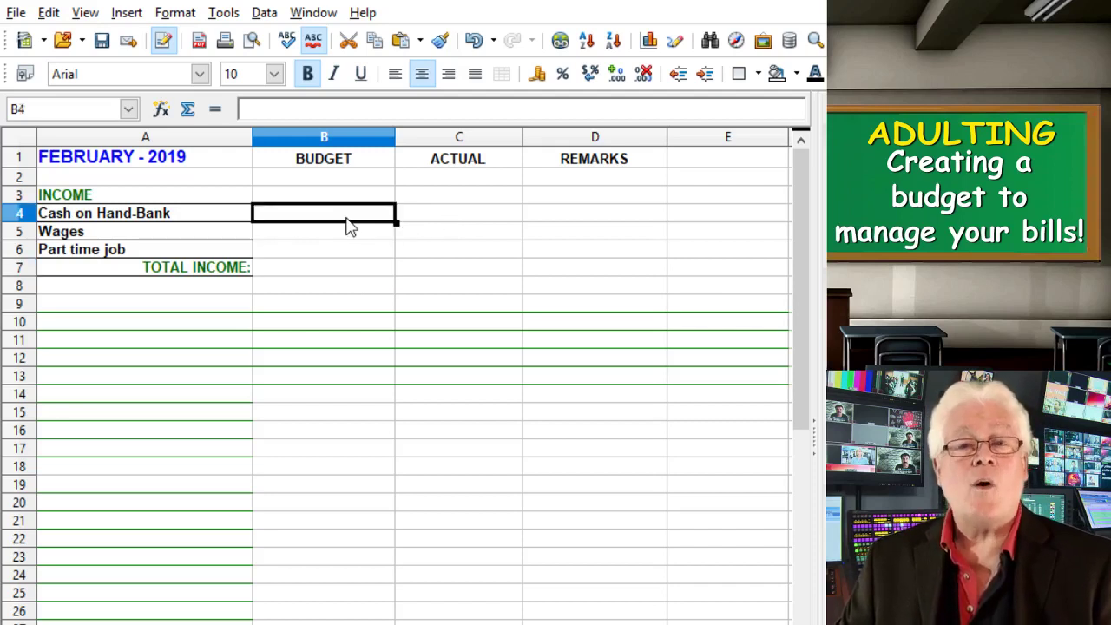
pyautogui.write('0')
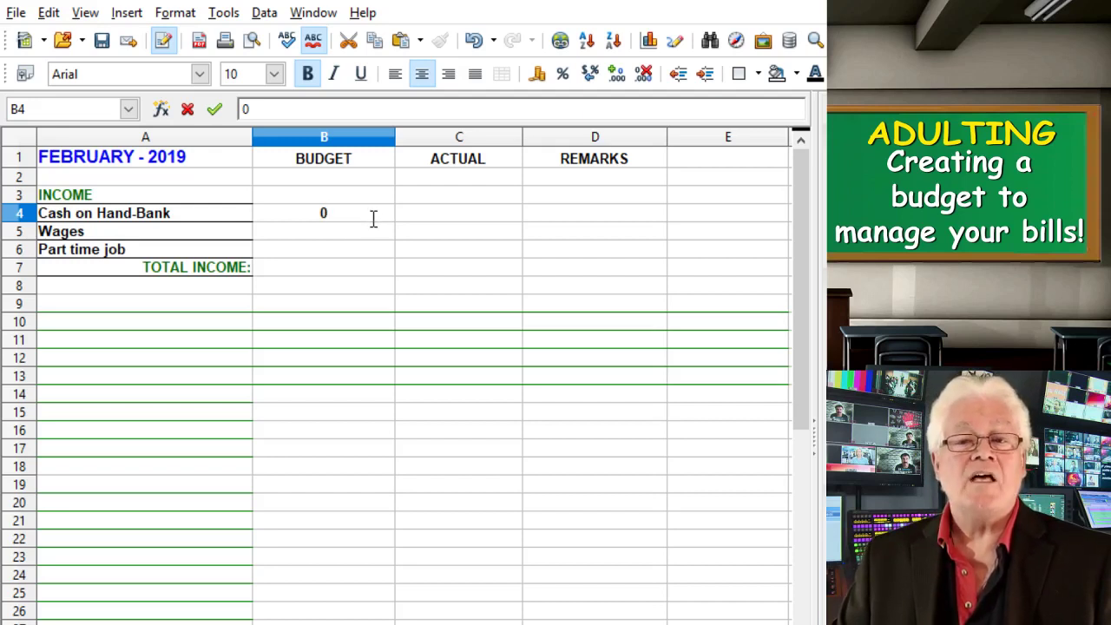
pyautogui.click(538, 76)
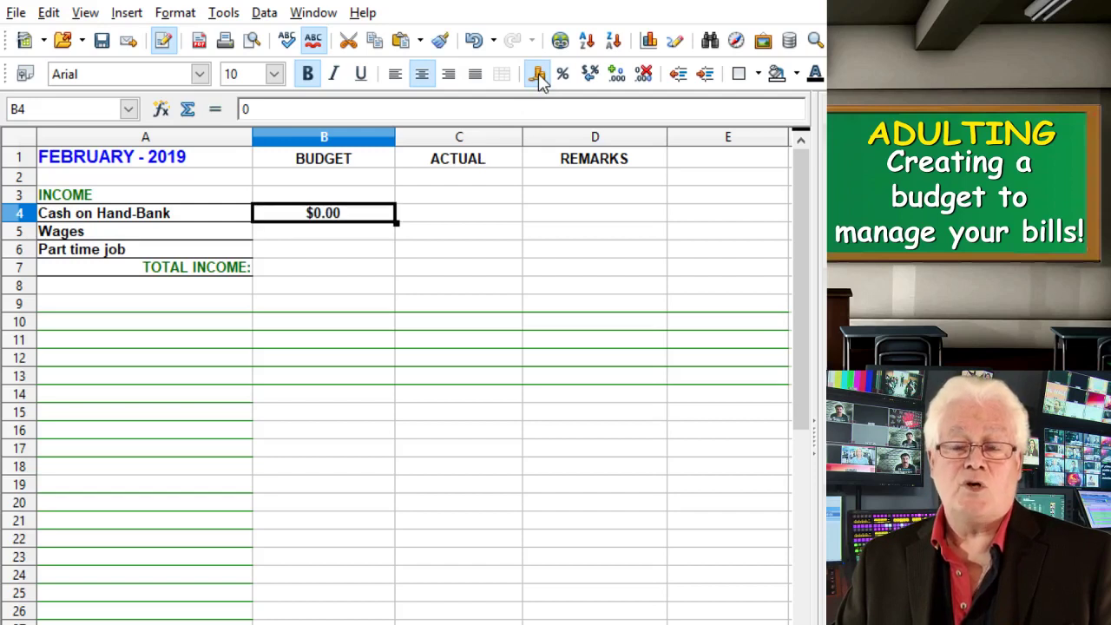
pyautogui.click(465, 221)
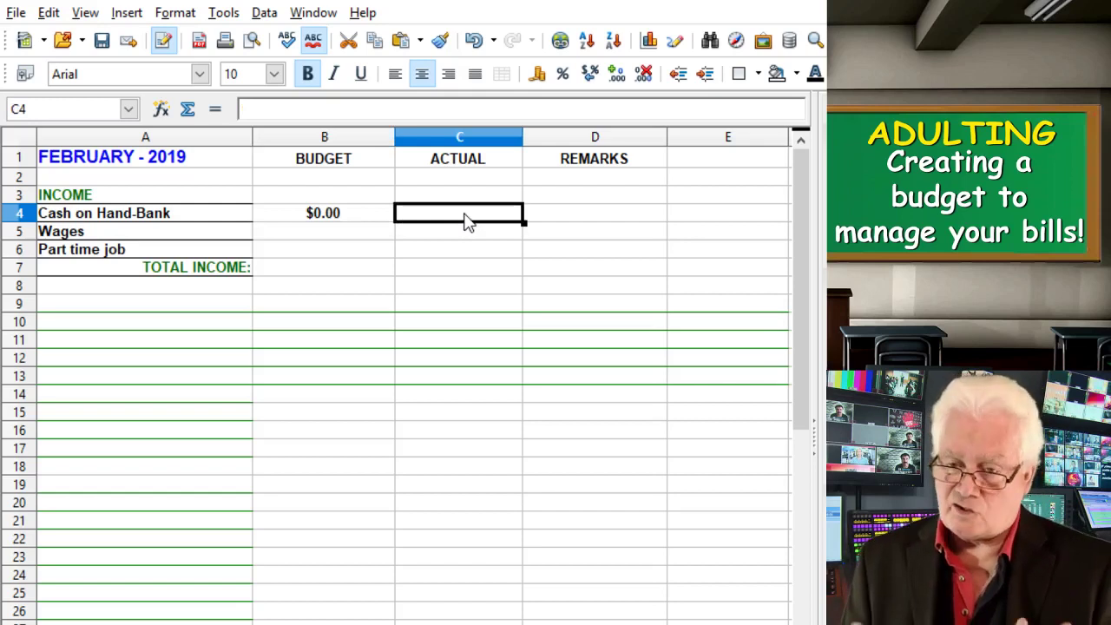
pyautogui.doubleClick(380, 217)
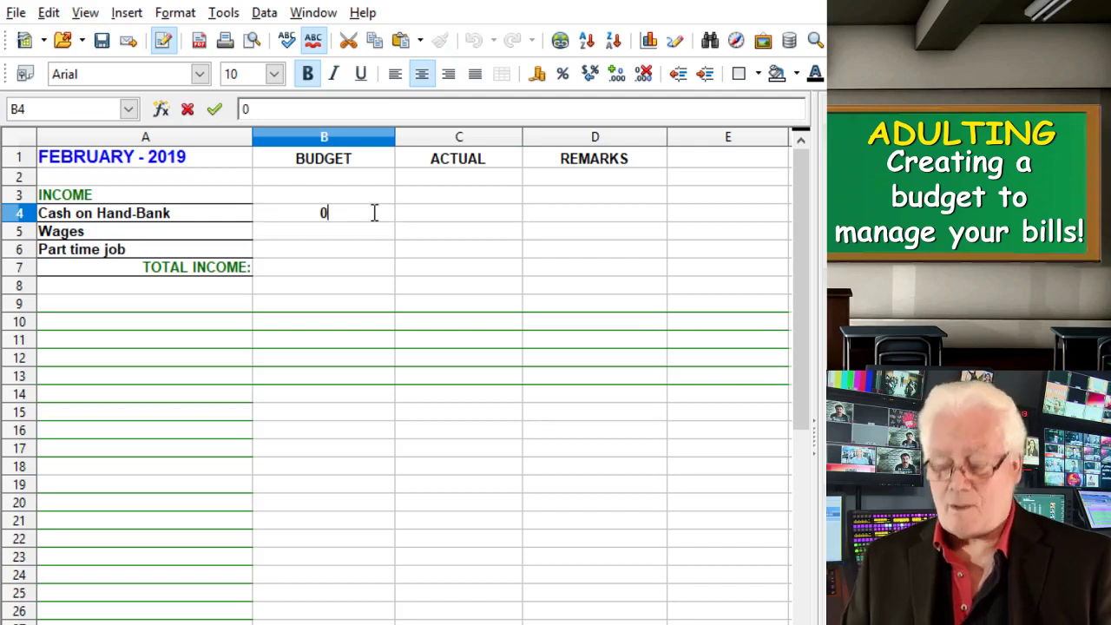
pyautogui.press('Return')
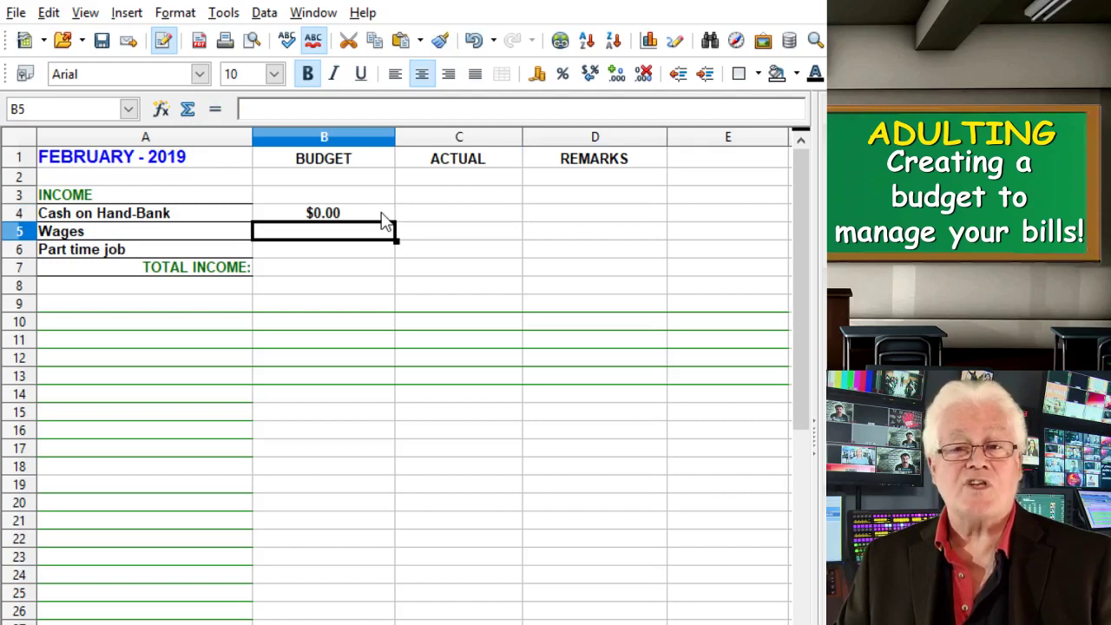
# Copy the $0.00 budget amount from cell B4 into the actual column at cell C4
pyautogui.click(382, 218)
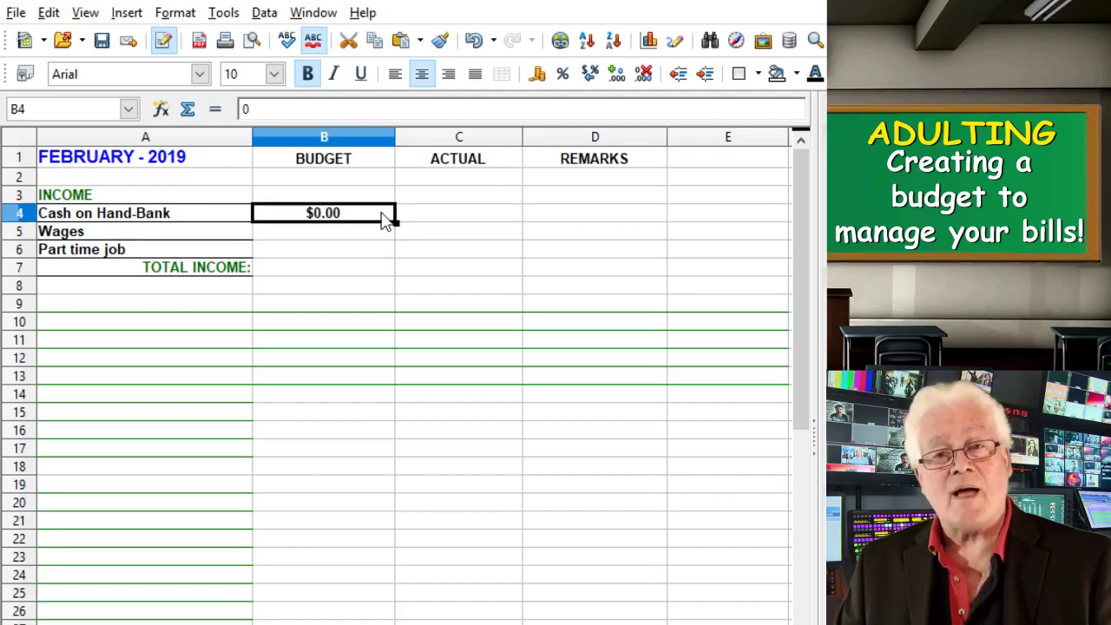
pyautogui.moveTo(394, 218)
pyautogui.mouseDown()
pyautogui.moveTo(417, 217)
pyautogui.moveTo(386, 218)
pyautogui.mouseUp()
pyautogui.hotkey('ctrl', 'c')
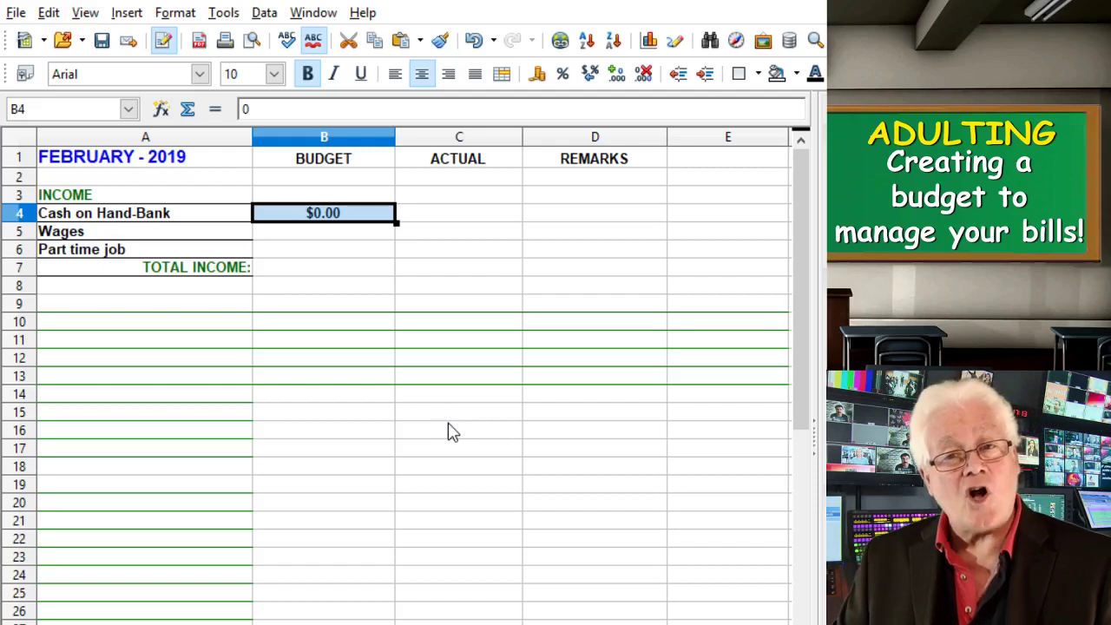
pyautogui.click(480, 217)
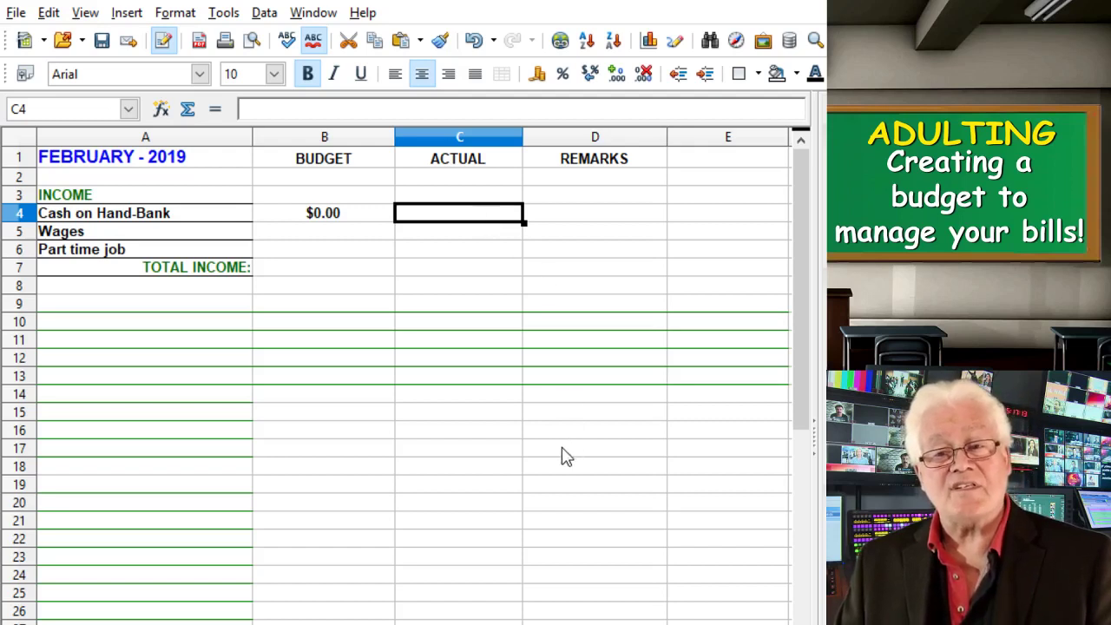
pyautogui.hotkey('ctrl', 'v')
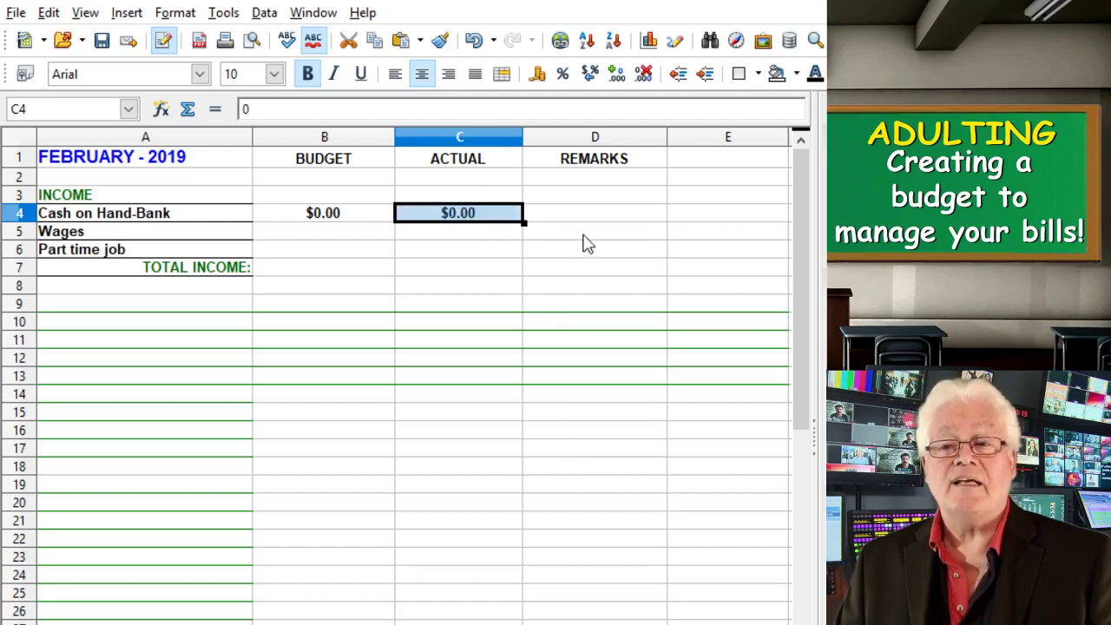
pyautogui.click(585, 235)
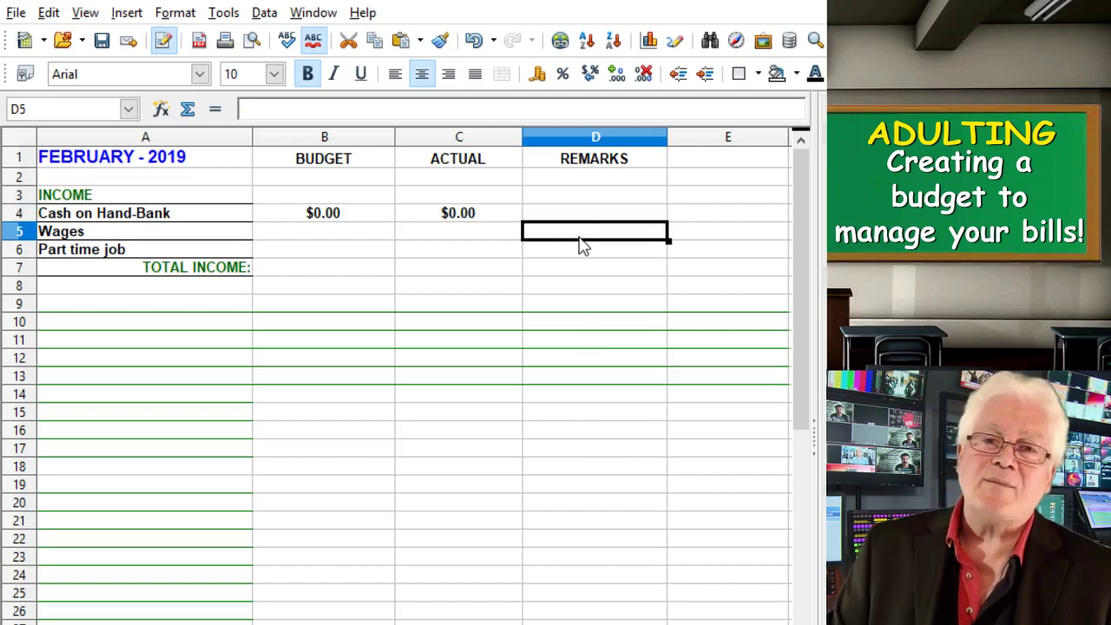
# Fill the Wages and Part time job amounts in cells B5:C6 with $0.00, matching B4:C4
pyautogui.click(384, 219)
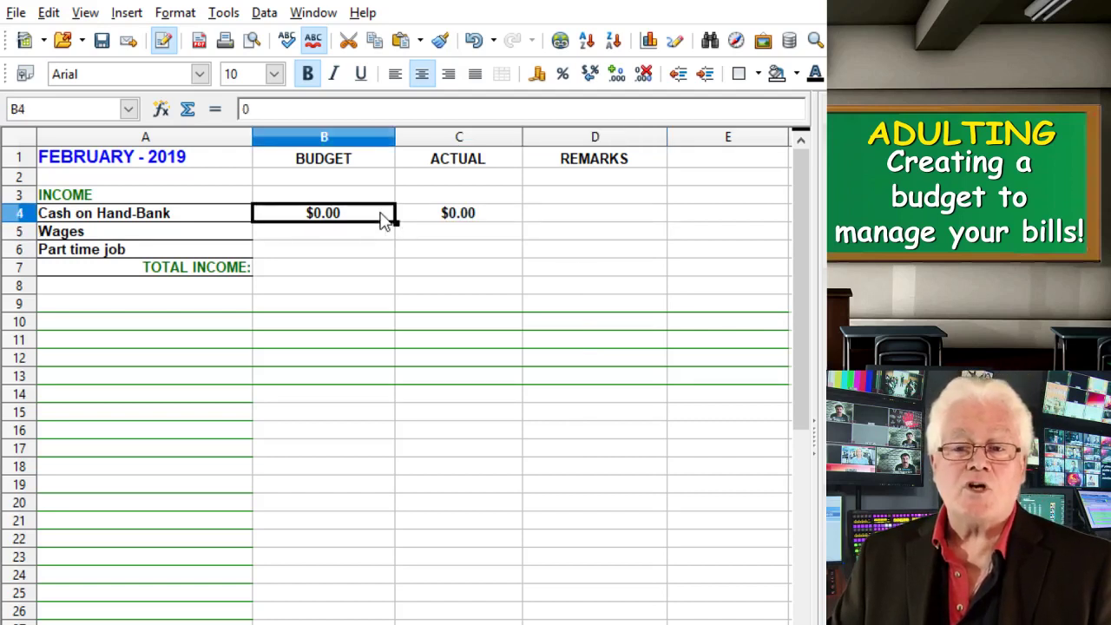
pyautogui.moveTo(384, 218); pyautogui.dragTo(412, 218)
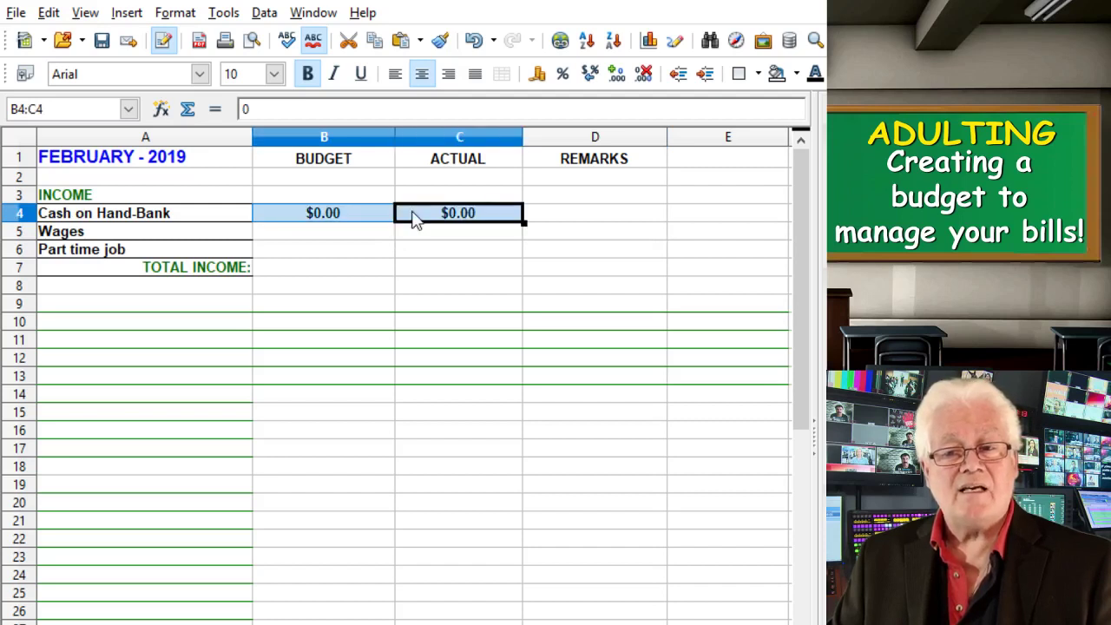
pyautogui.click(364, 218)
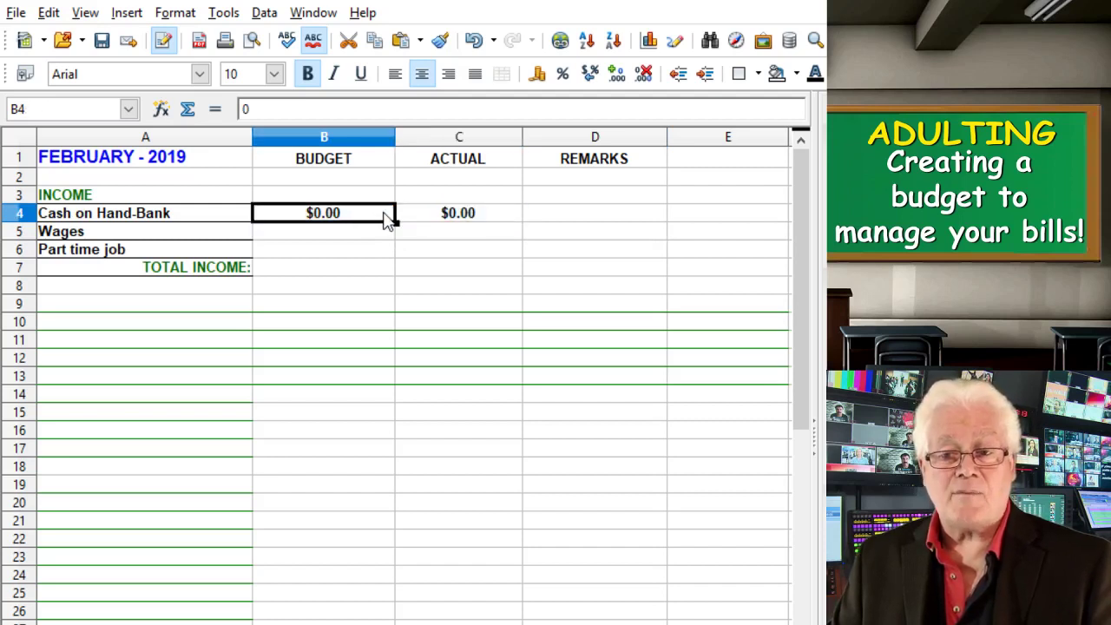
pyautogui.moveTo(385, 219); pyautogui.dragTo(434, 223)
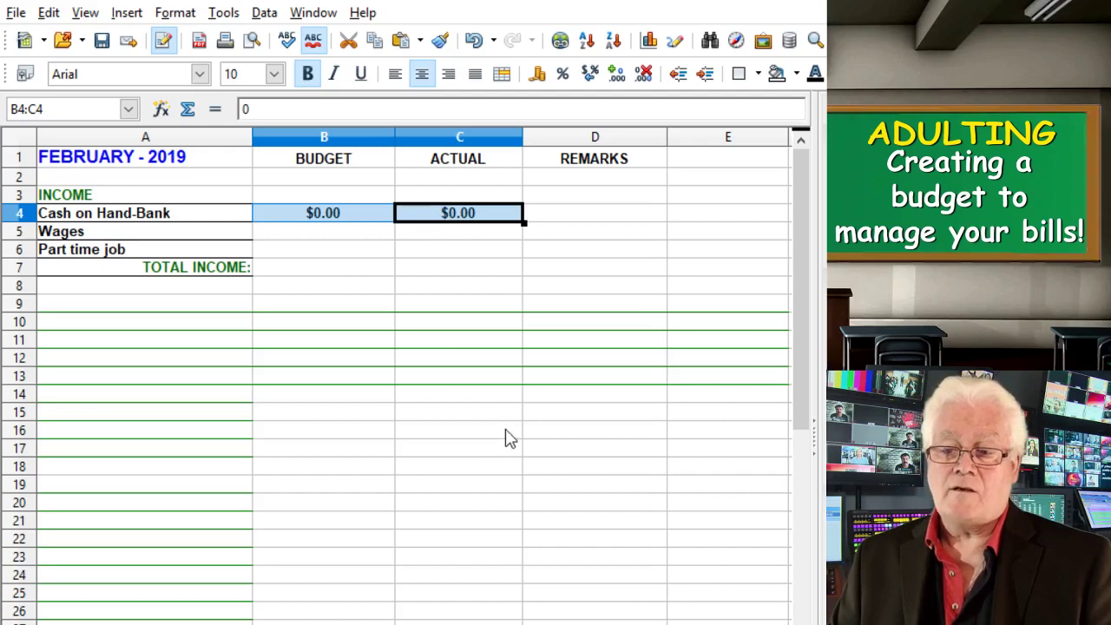
pyautogui.click(380, 237)
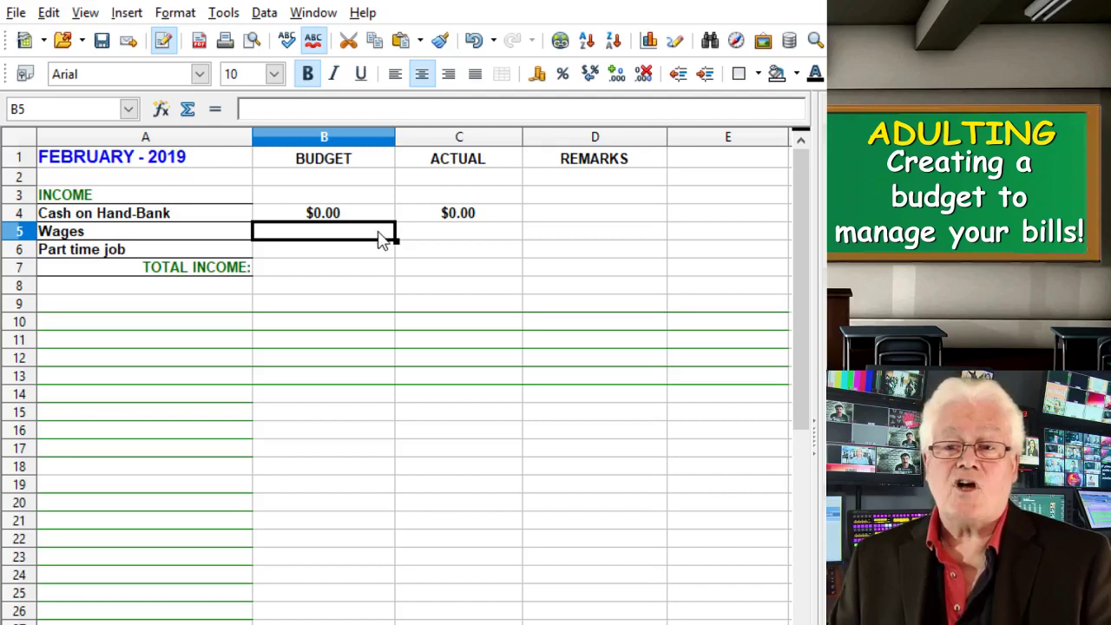
pyautogui.moveTo(379, 238); pyautogui.dragTo(425, 252)
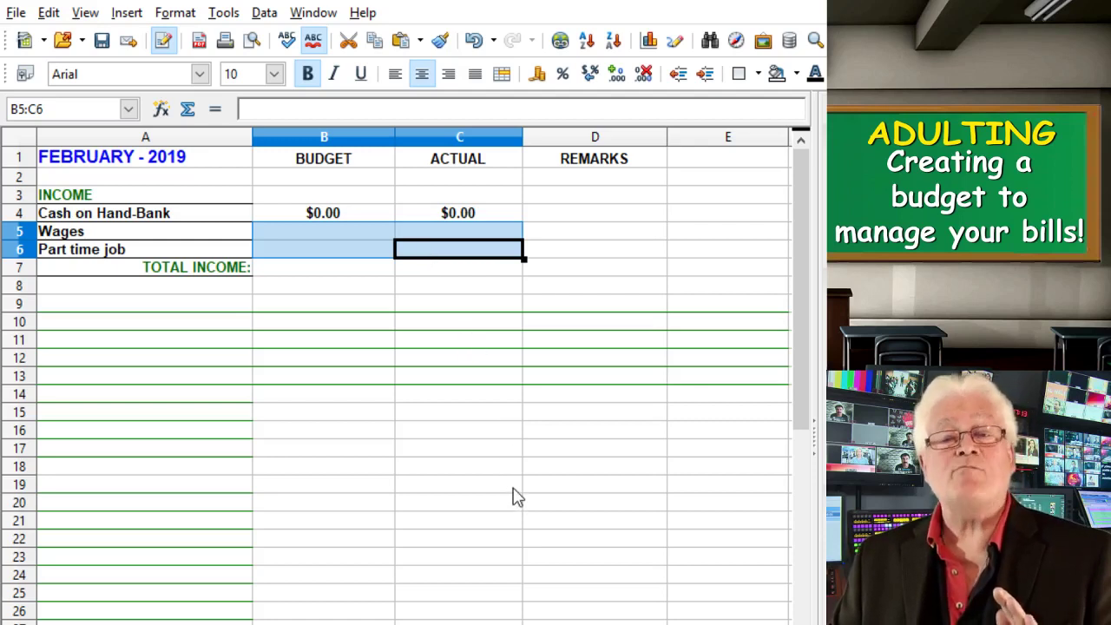
pyautogui.write('0')
pyautogui.hotkey('alt', 'Return')
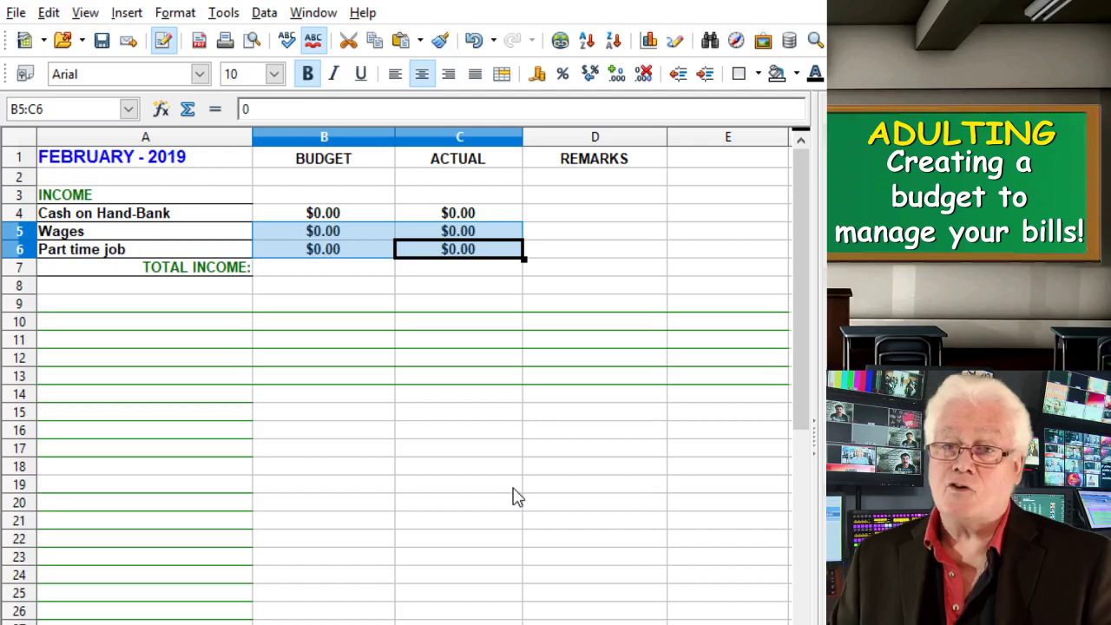
pyautogui.click(580, 254)
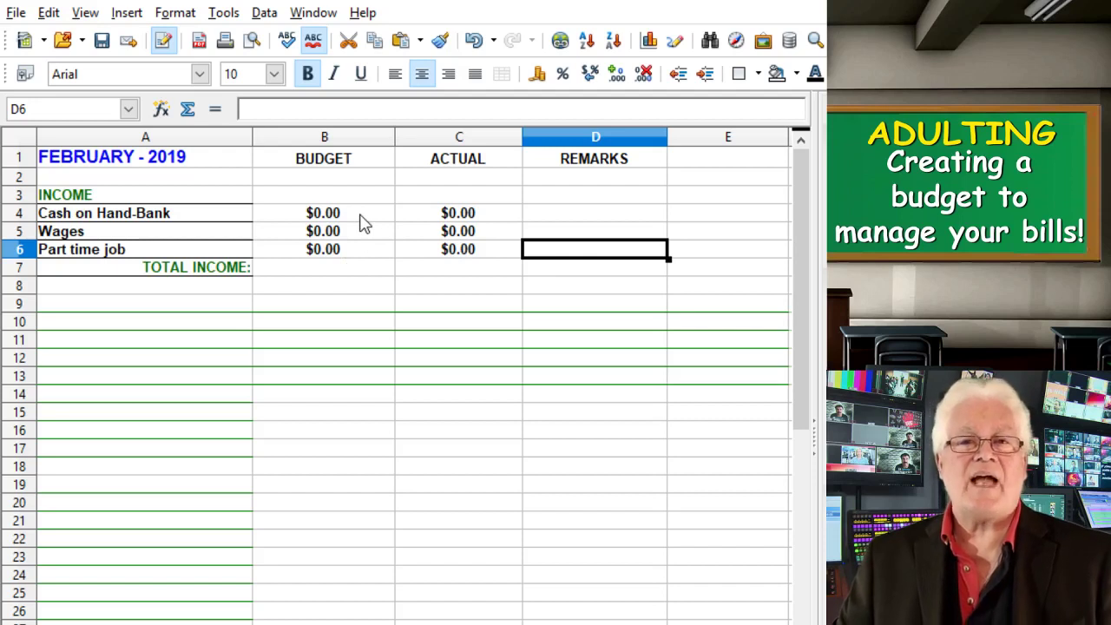
pyautogui.click(295, 273)
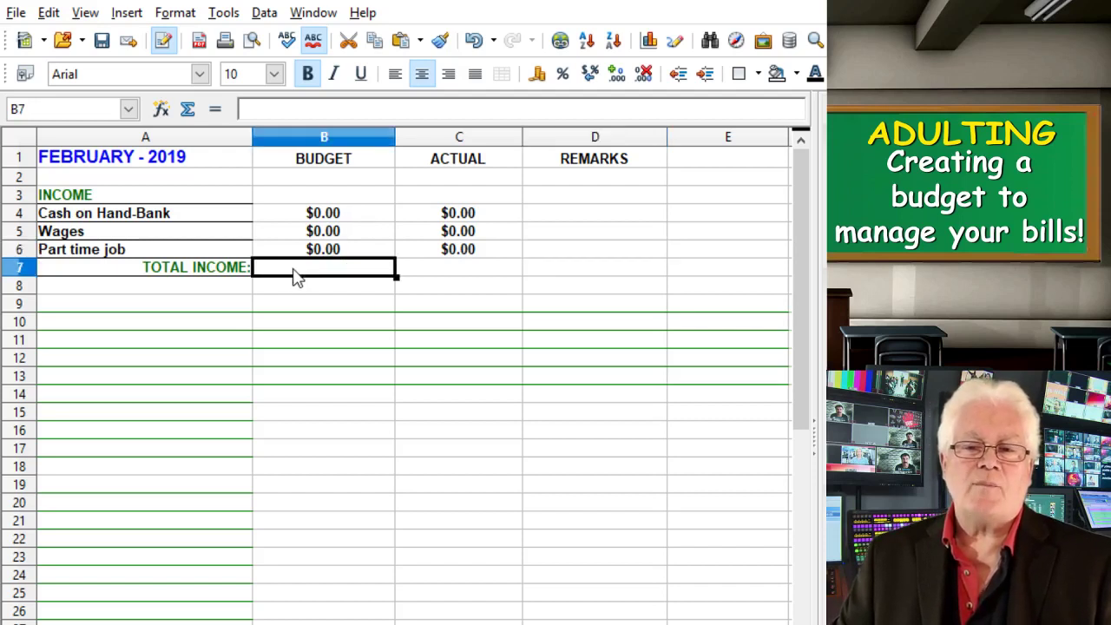
# Enter 400 as the Cash on Hand-Bank amount in both budget cell B4 and actual cell C4
pyautogui.click(356, 221)
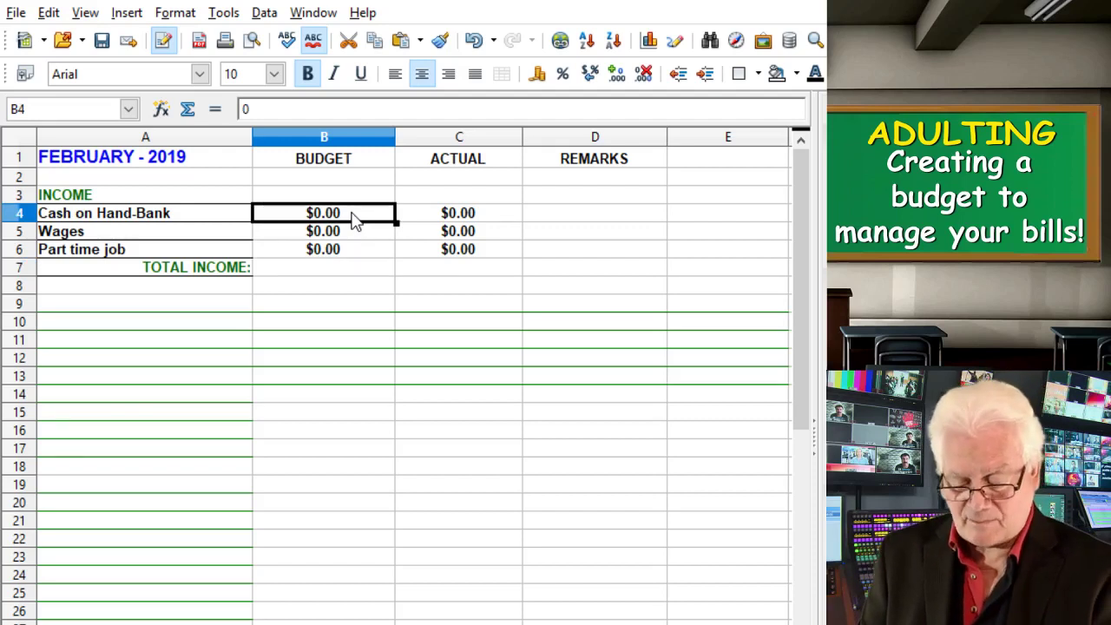
pyautogui.write('400.')
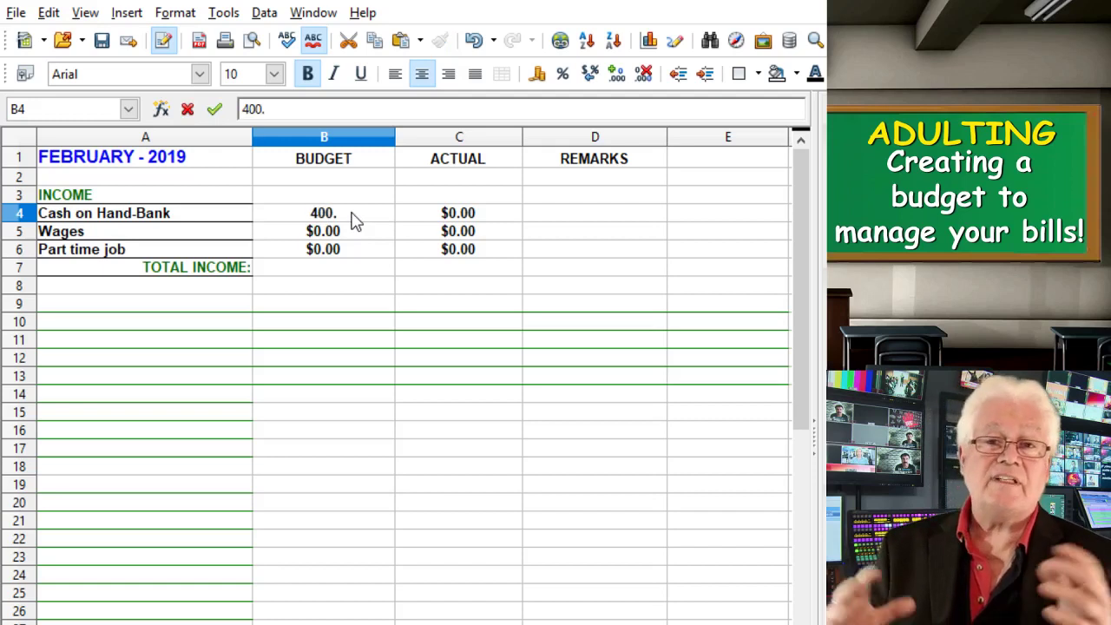
pyautogui.press('Return')
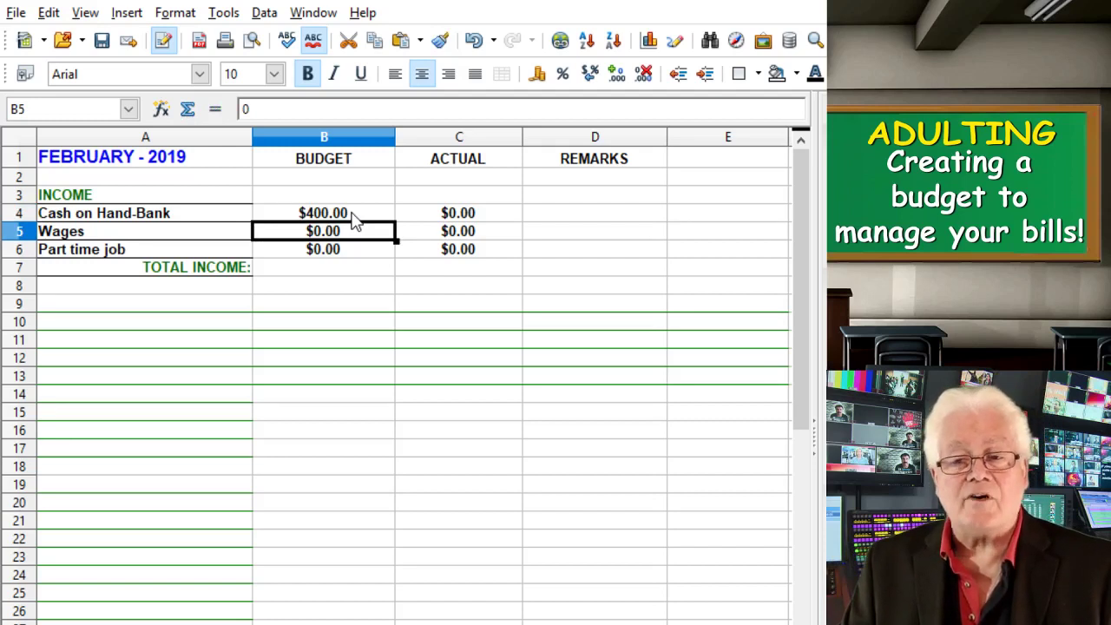
pyautogui.click(351, 213)
pyautogui.doubleClick(477, 222)
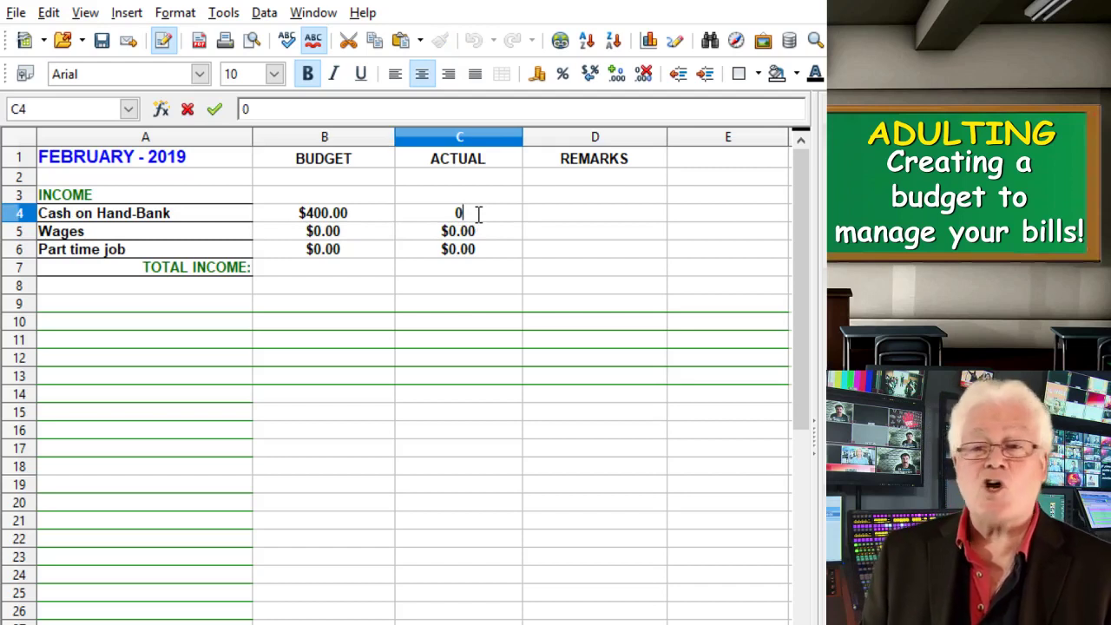
pyautogui.press('BackSpace')
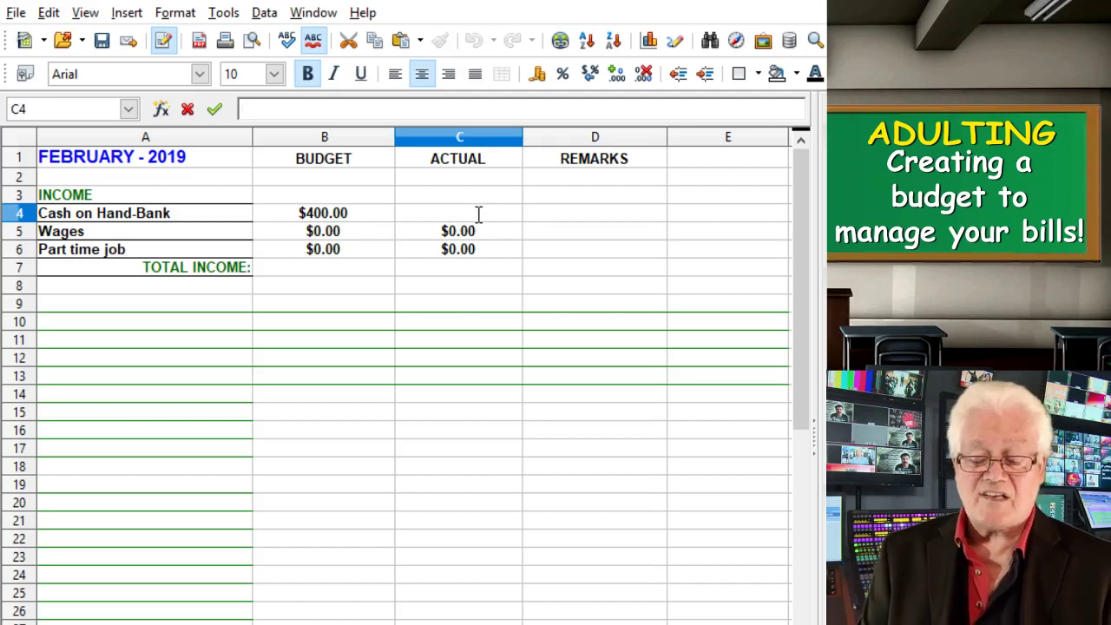
pyautogui.write('400.')
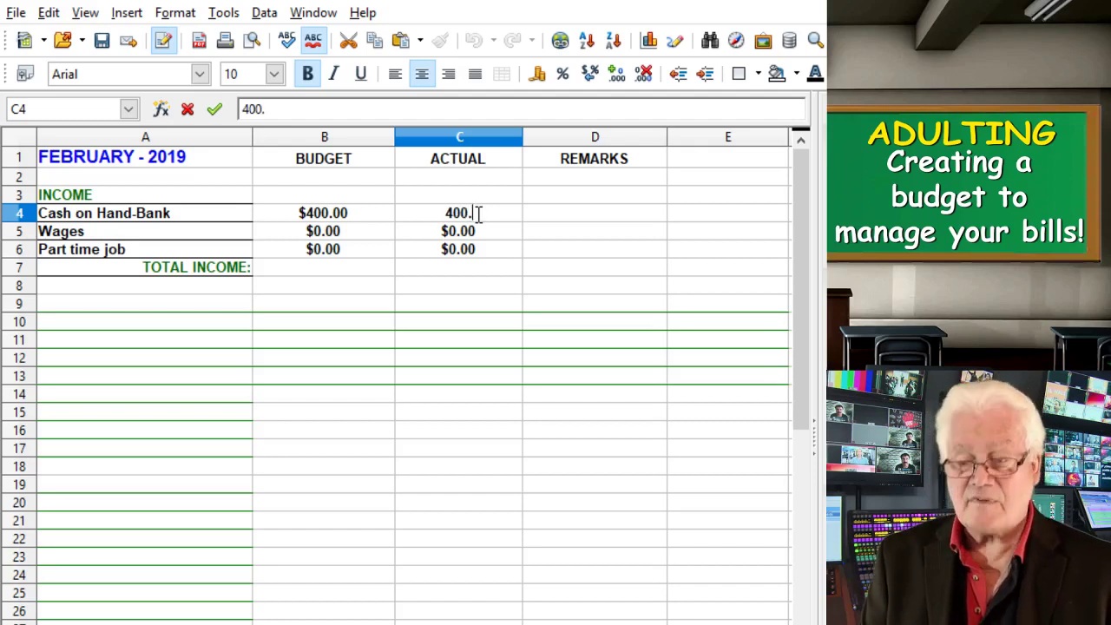
pyautogui.press('Return')
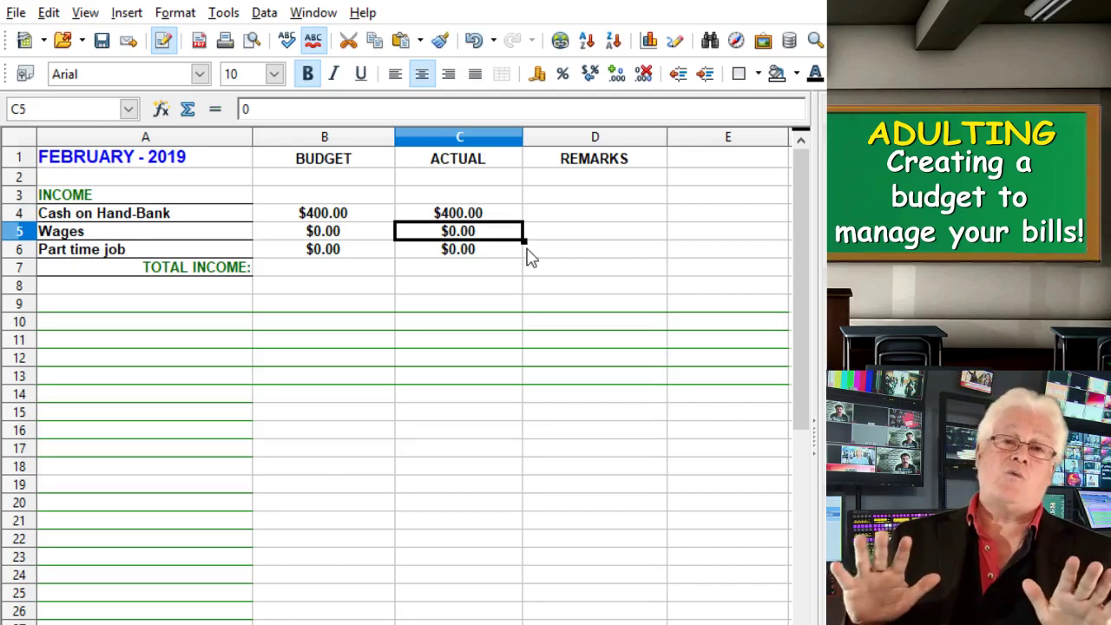
# Total the budgeted income in cell B7 with the formula =SUM(B4:B6)
pyautogui.click(344, 274)
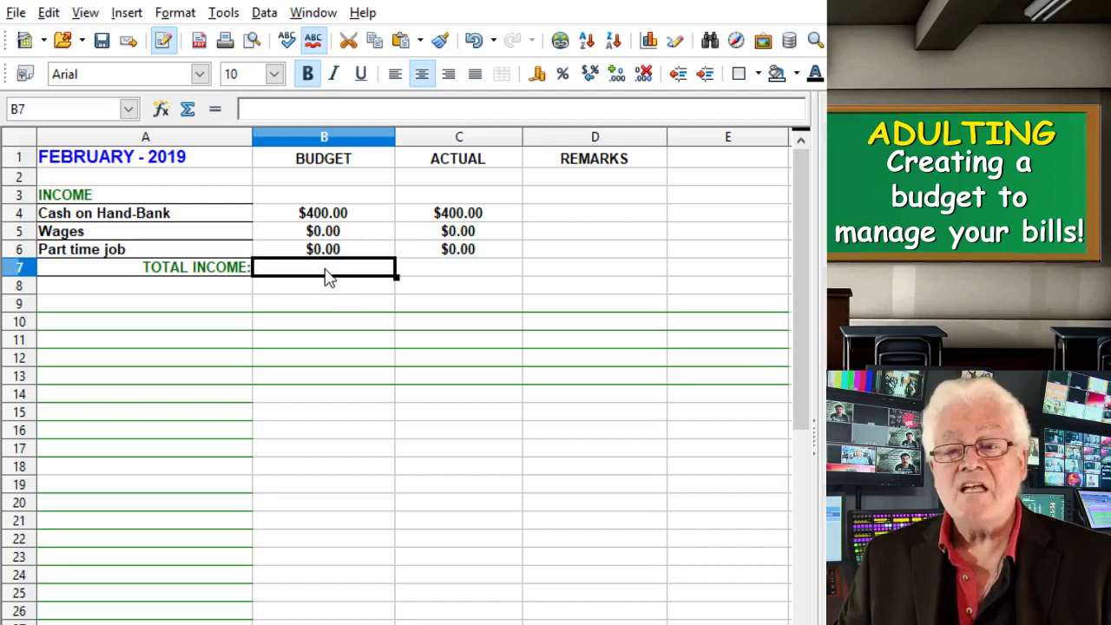
pyautogui.click(416, 272)
pyautogui.click(350, 270)
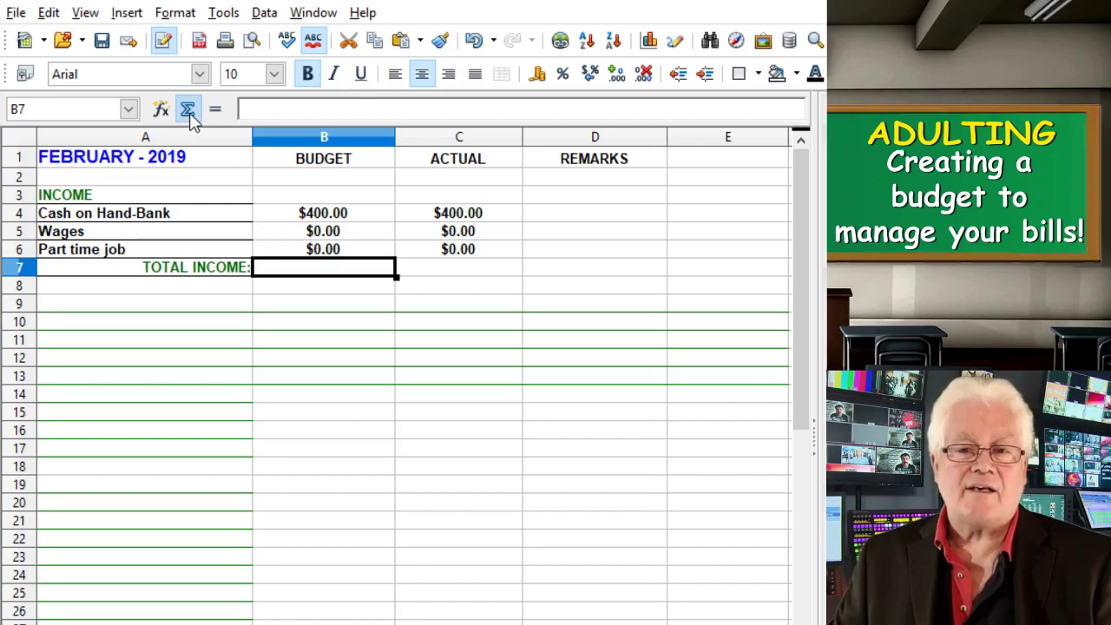
pyautogui.click(189, 111)
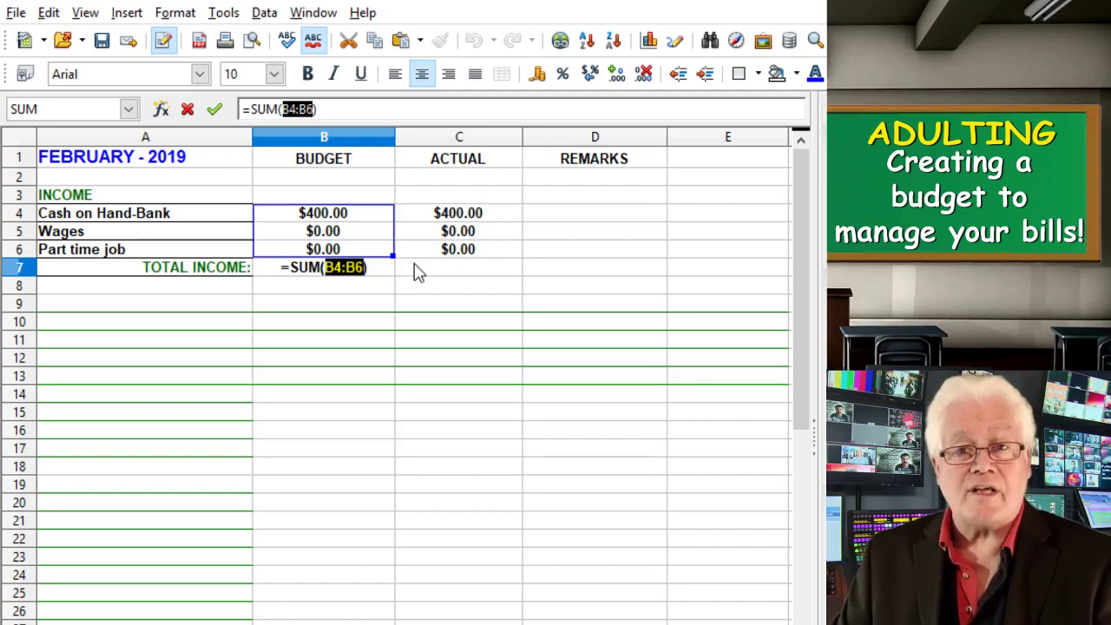
pyautogui.click(366, 270)
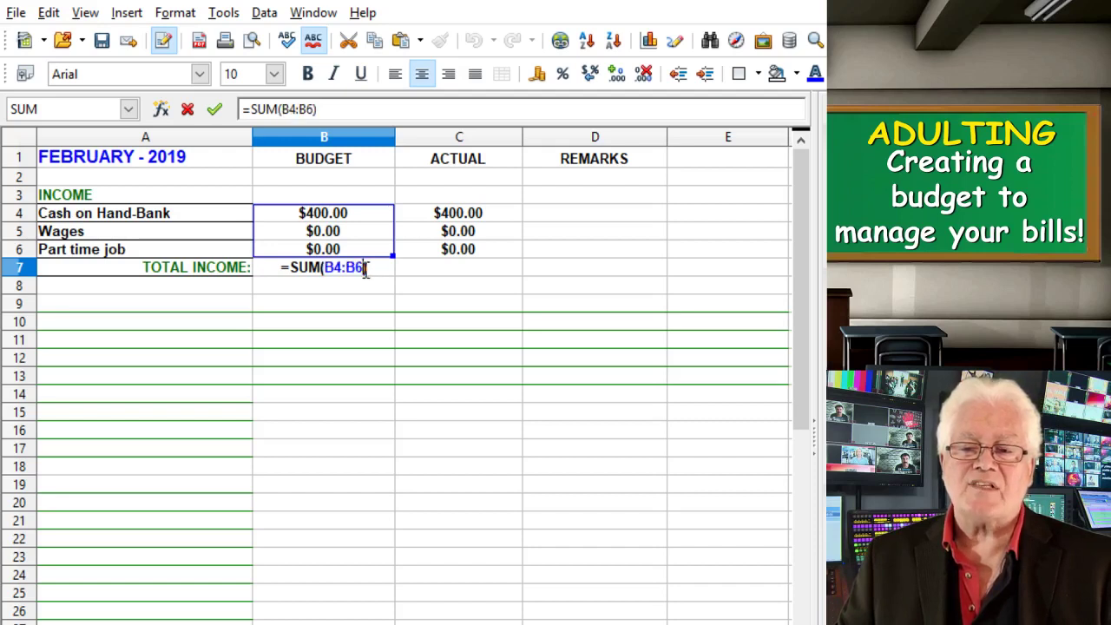
pyautogui.press('BackSpace')
pyautogui.press('BackSpace')
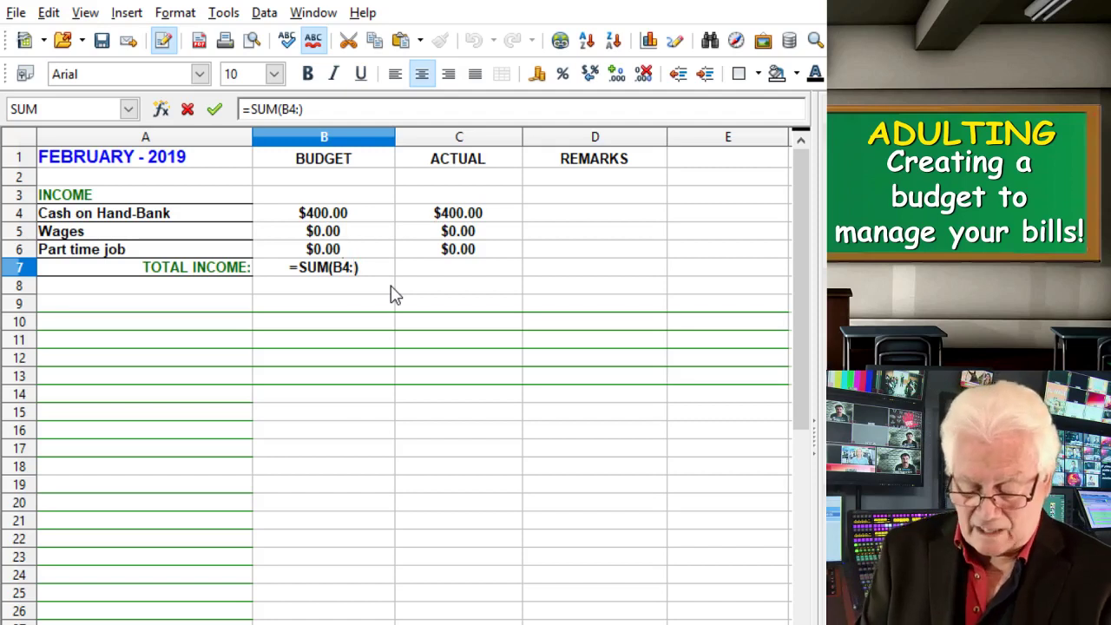
pyautogui.write('B6')
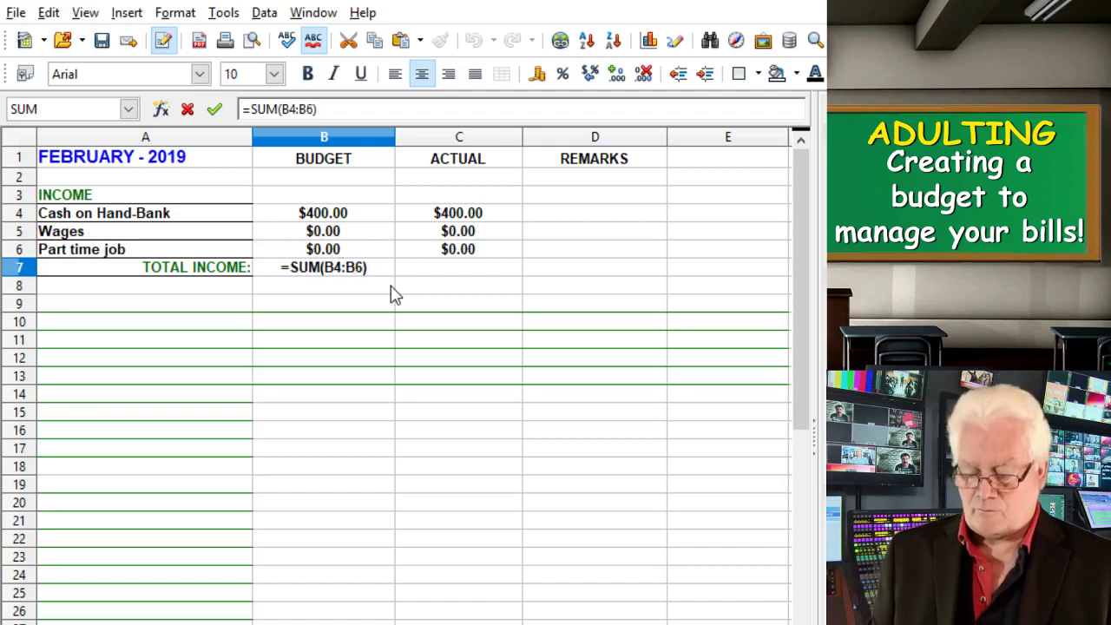
pyautogui.press('Return')
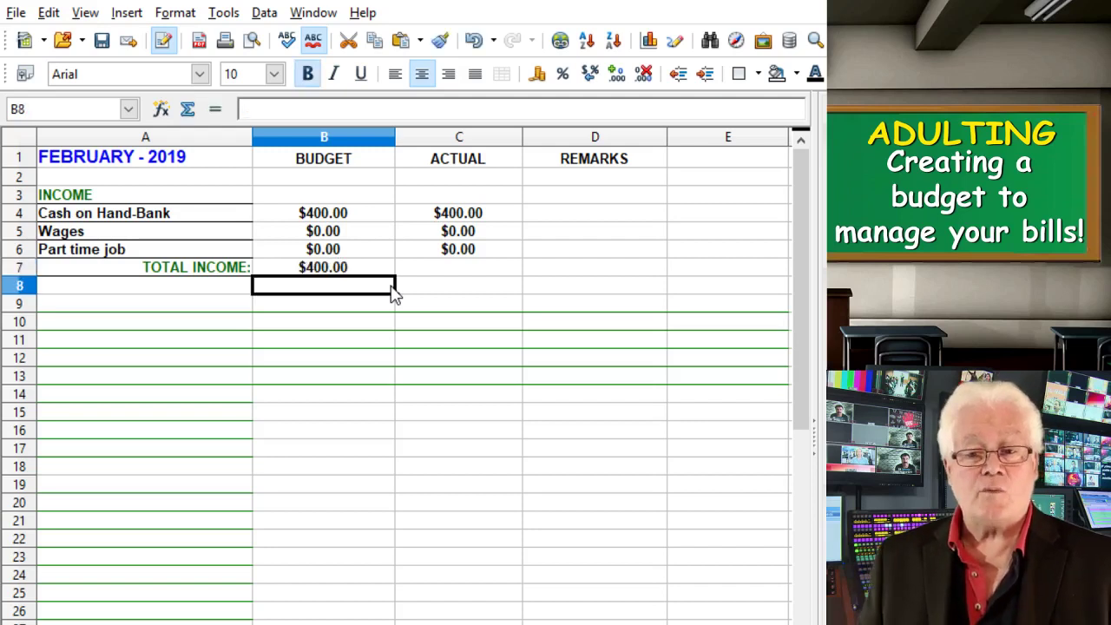
pyautogui.click(500, 324)
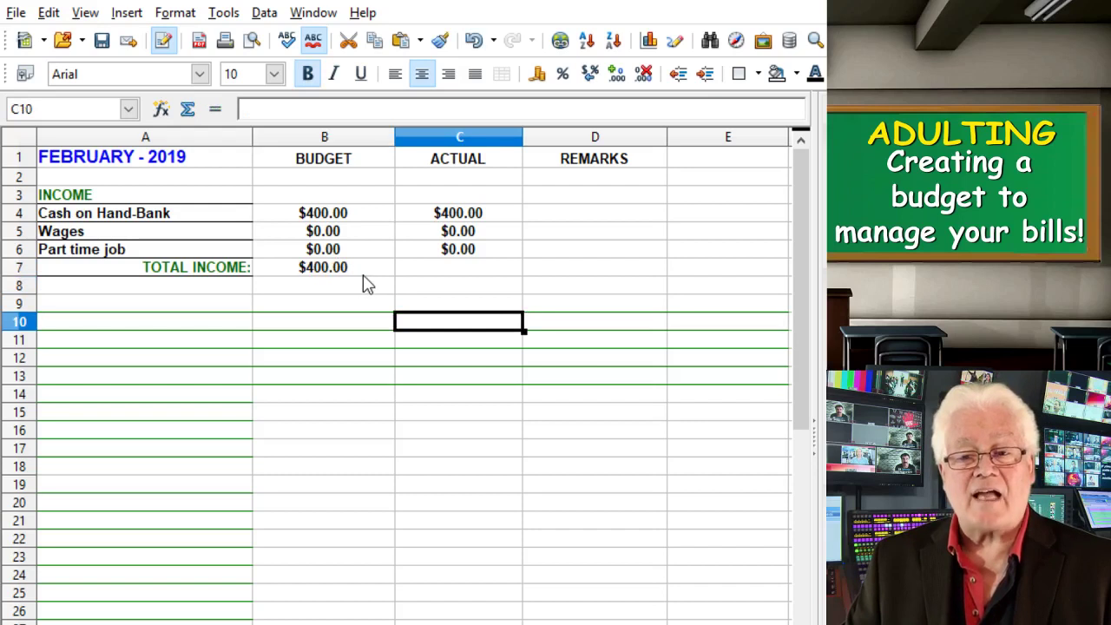
# Set the budgeted Wages amount in cell B5 to 2,000
pyautogui.click(357, 232)
pyautogui.write('0')
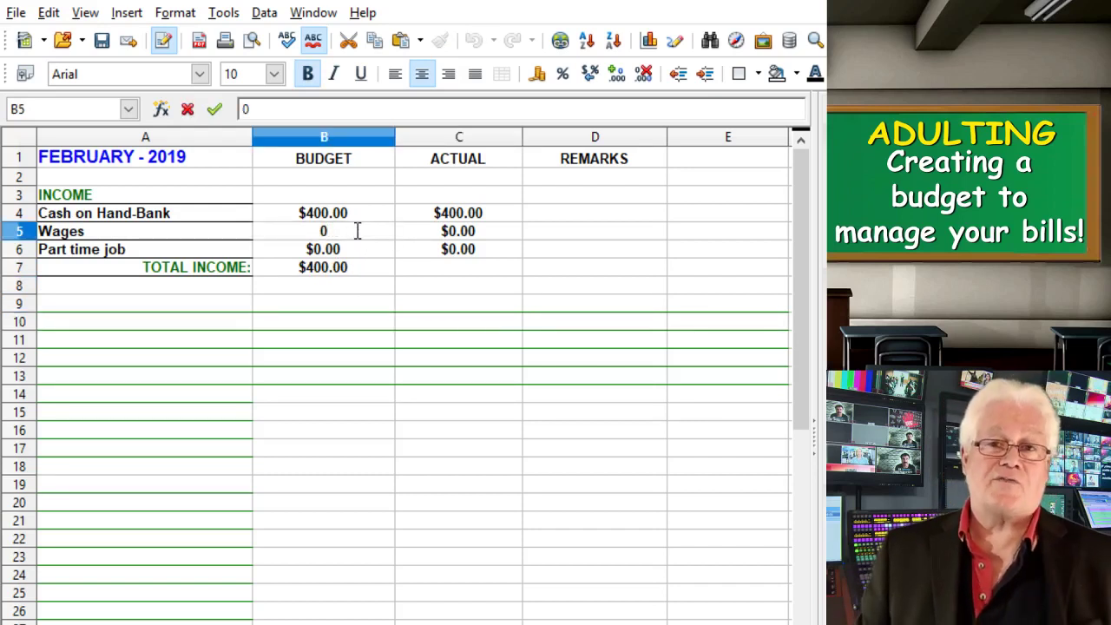
pyautogui.press('BackSpace')
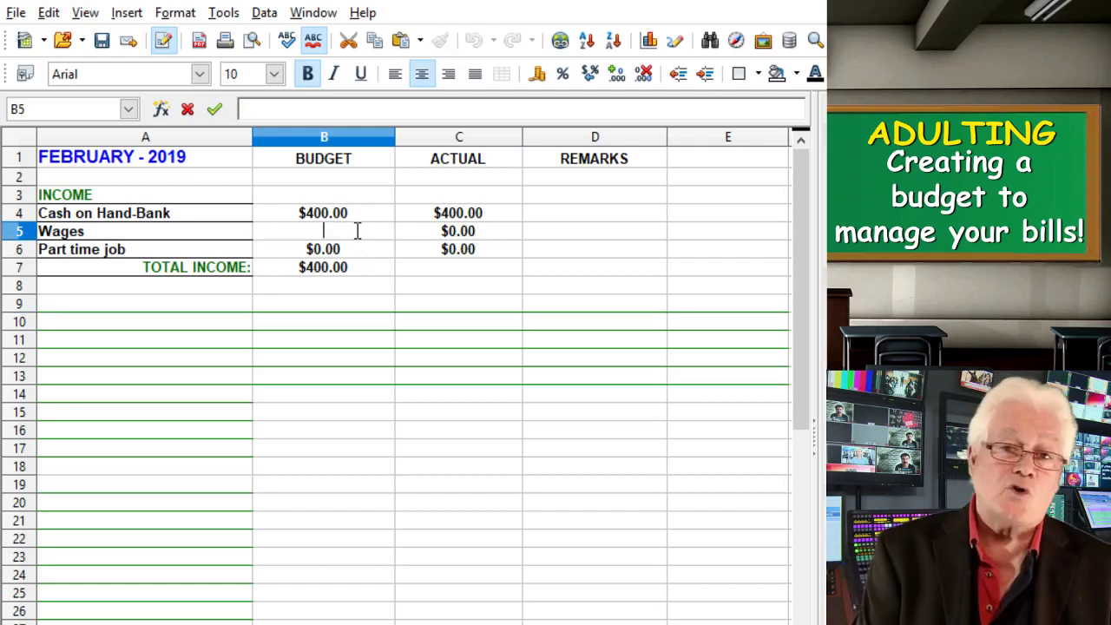
pyautogui.write('2')
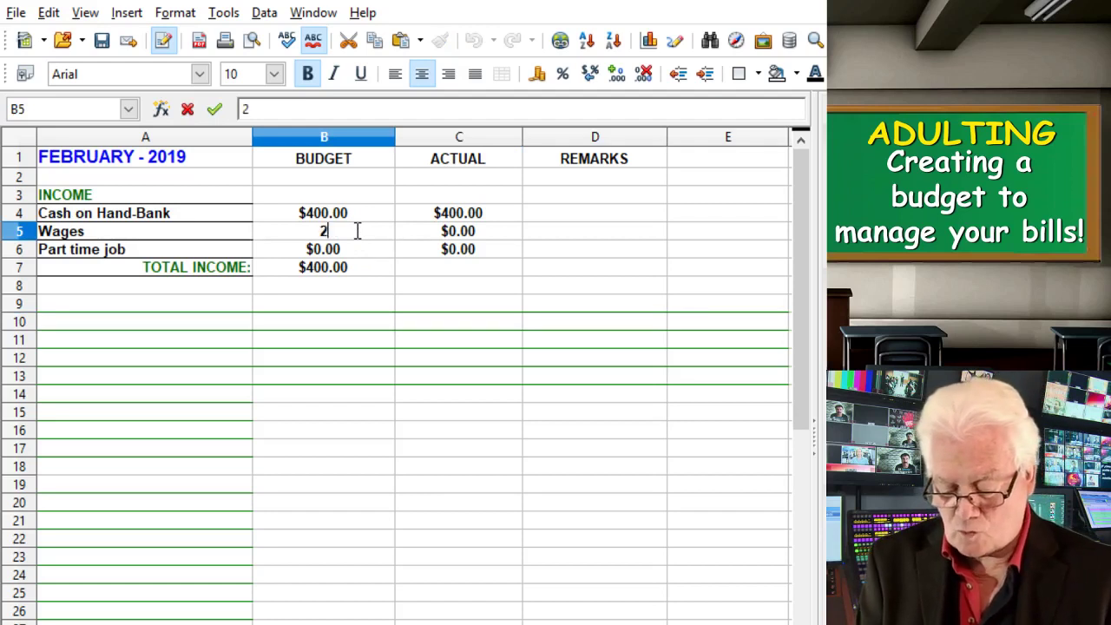
pyautogui.write(',000.')
pyautogui.press('Return')
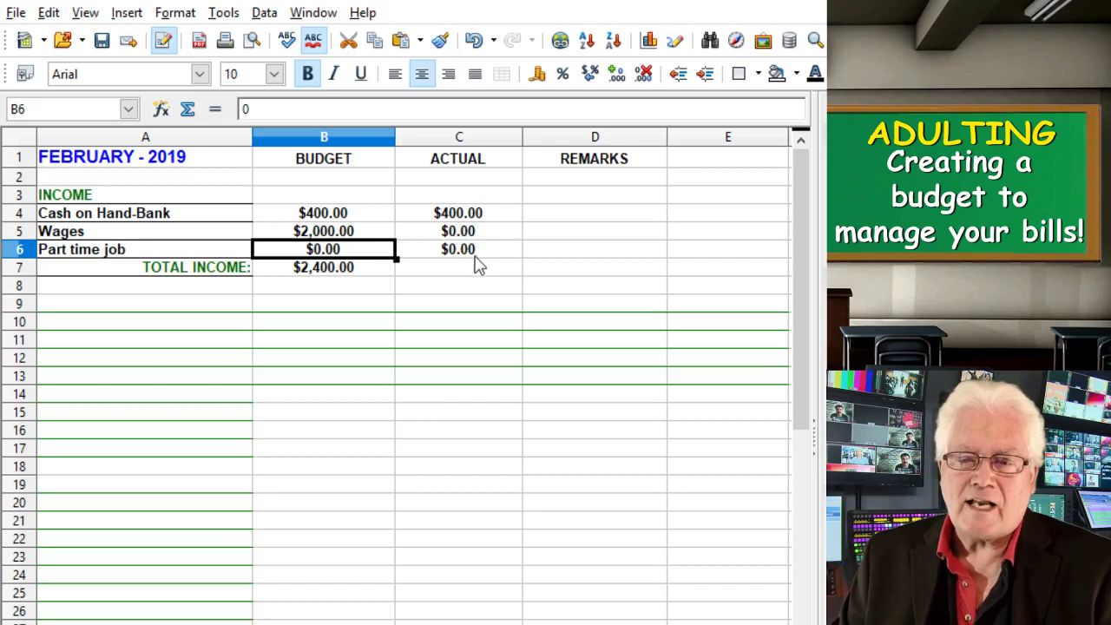
# Set the budgeted Part time job amount in cell B6 to 80
pyautogui.doubleClick(376, 253)
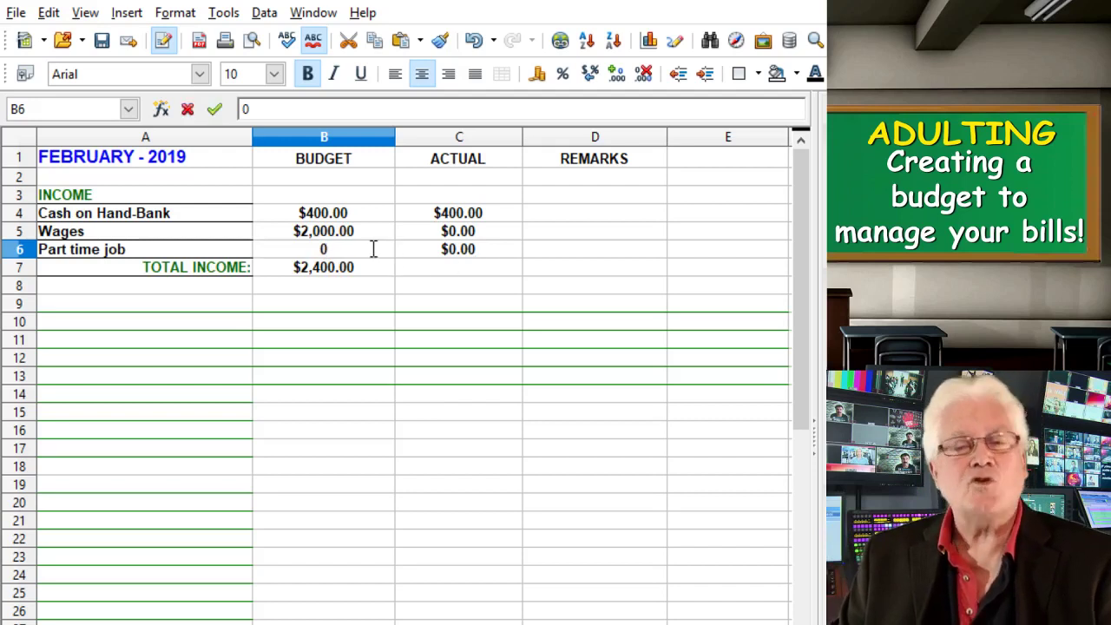
pyautogui.press('BackSpace')
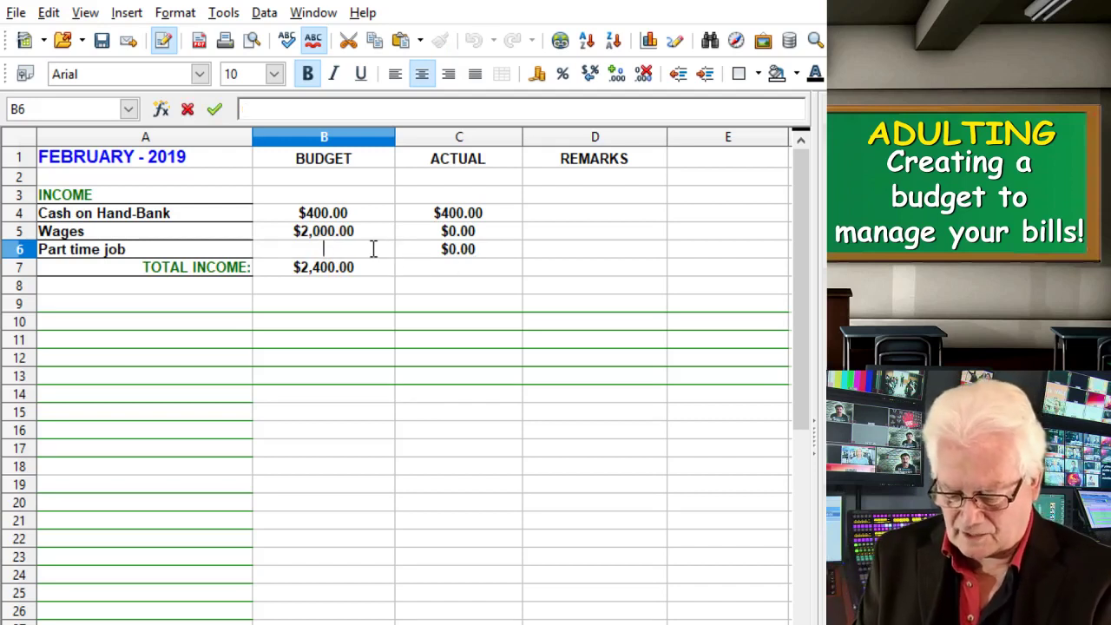
pyautogui.write('80.')
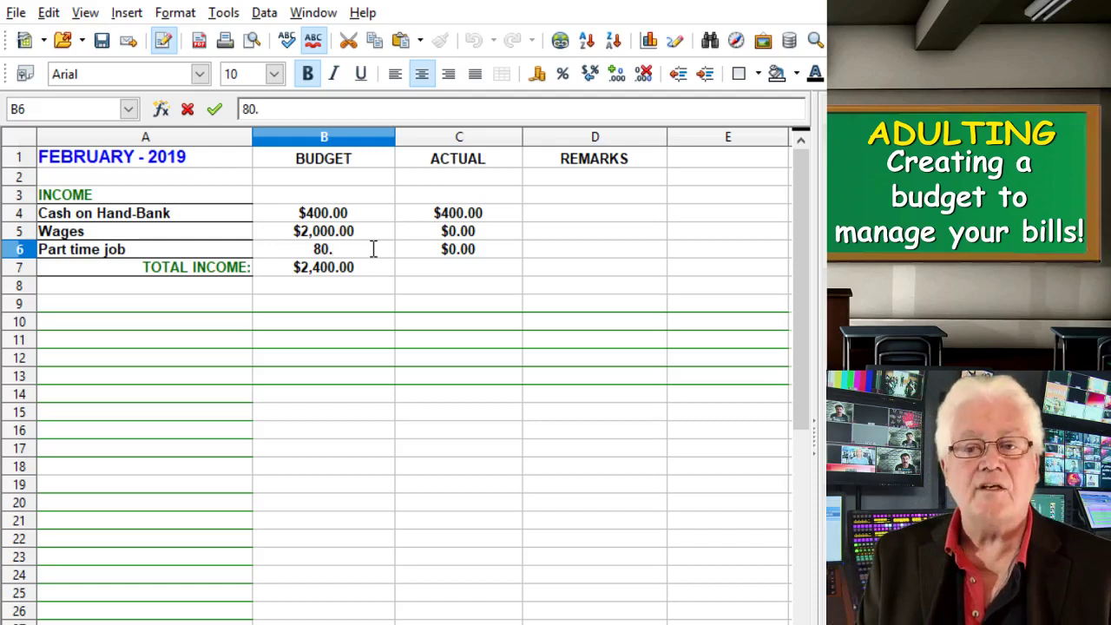
pyautogui.press('Return')
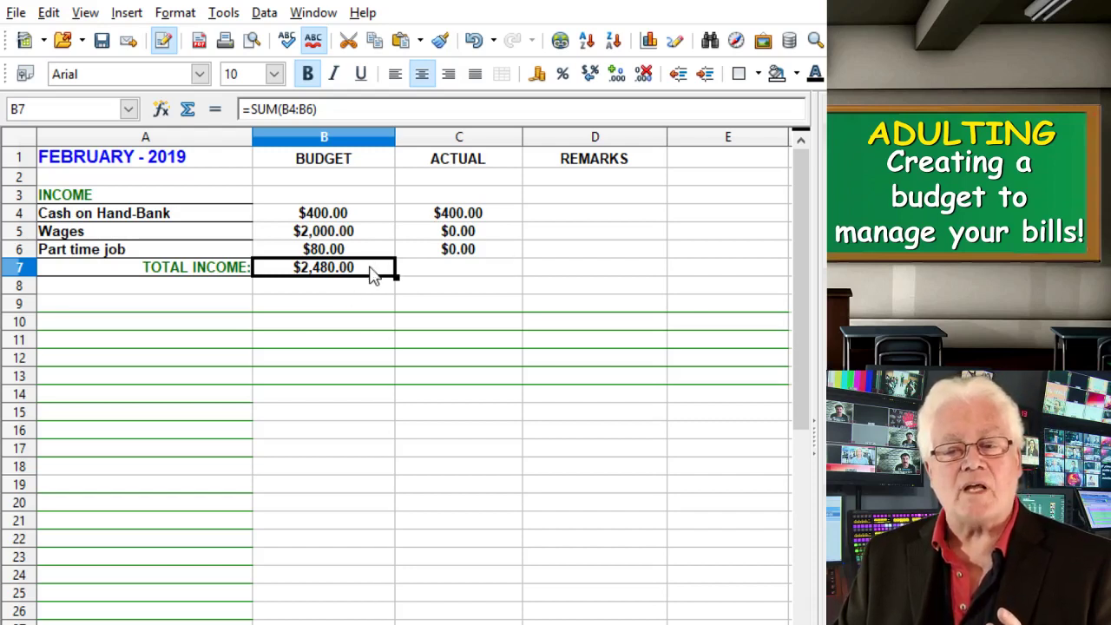
# Total the actual income in cell C7 with the formula =SUM(C4:C6)
pyautogui.click(426, 271)
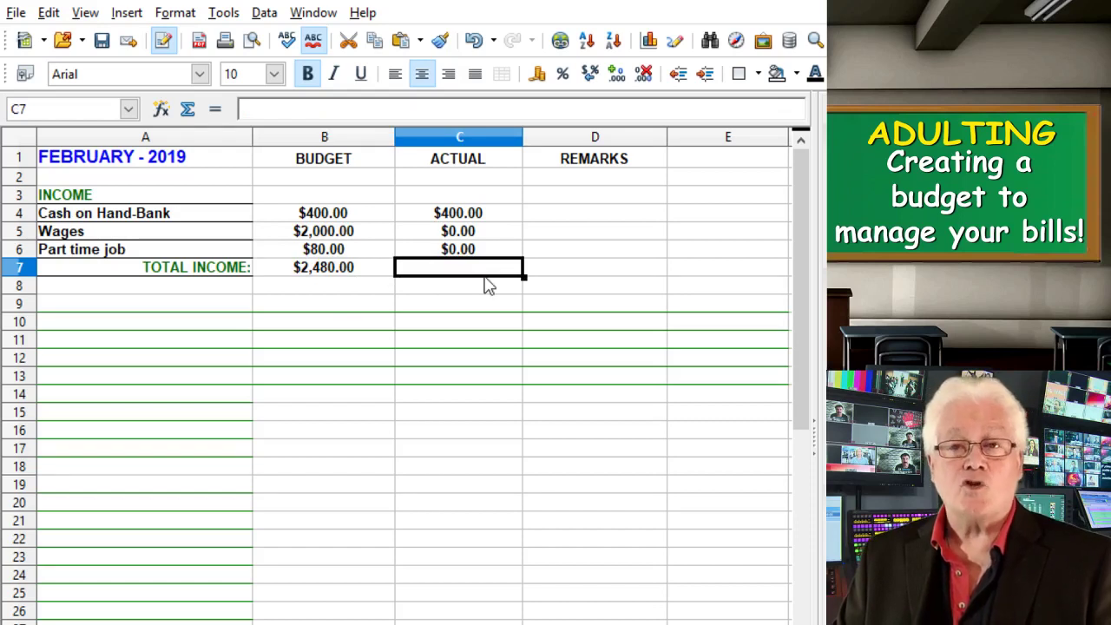
pyautogui.click(189, 111)
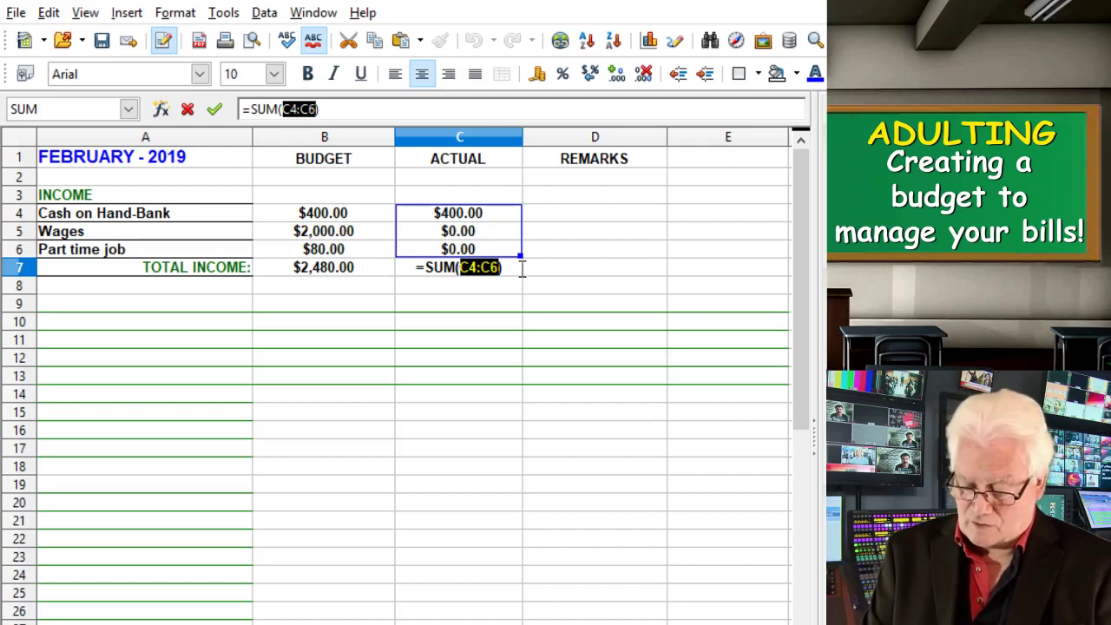
pyautogui.press('Return')
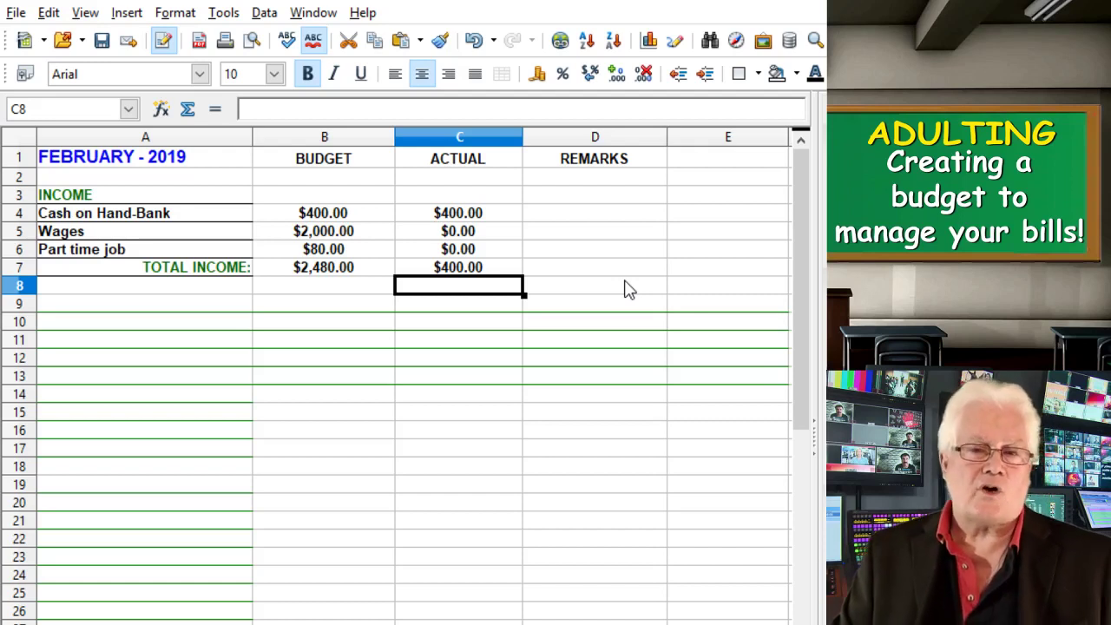
# Add the heading "EXPENSES" in cell A9 and colour its text red
pyautogui.click(166, 312)
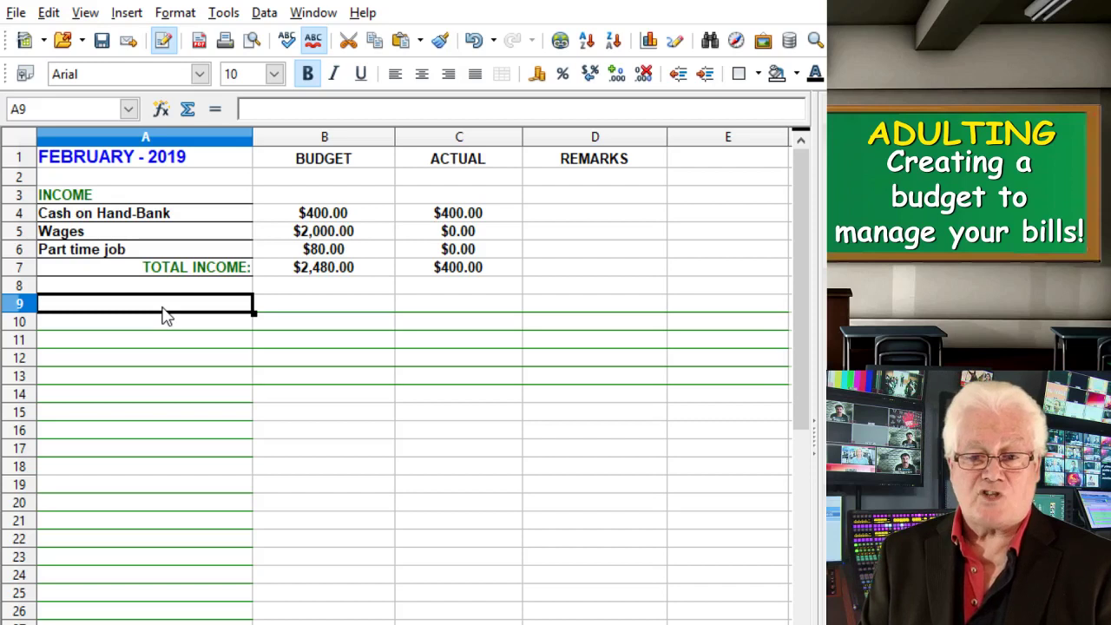
pyautogui.write('E')
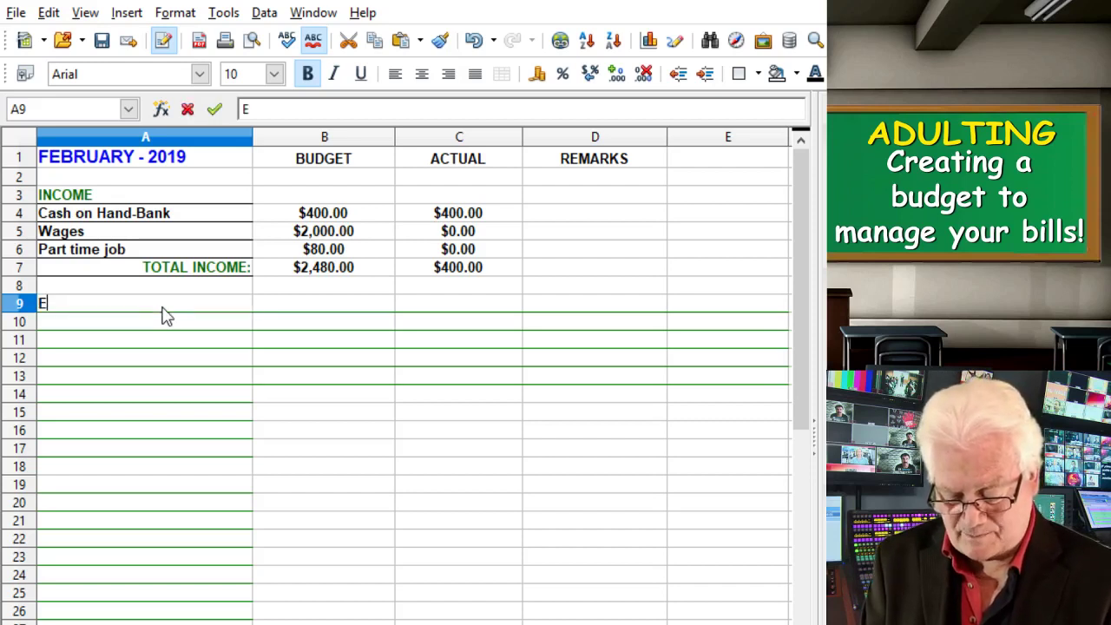
pyautogui.write('XPENSES')
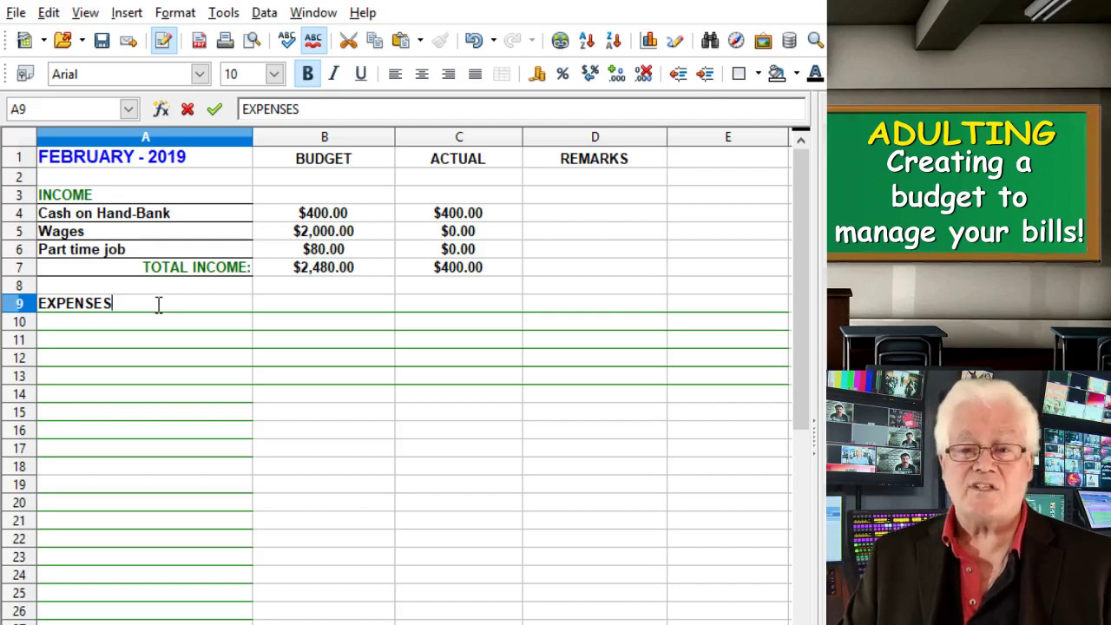
pyautogui.moveTo(148, 303); pyautogui.dragTo(37, 295)
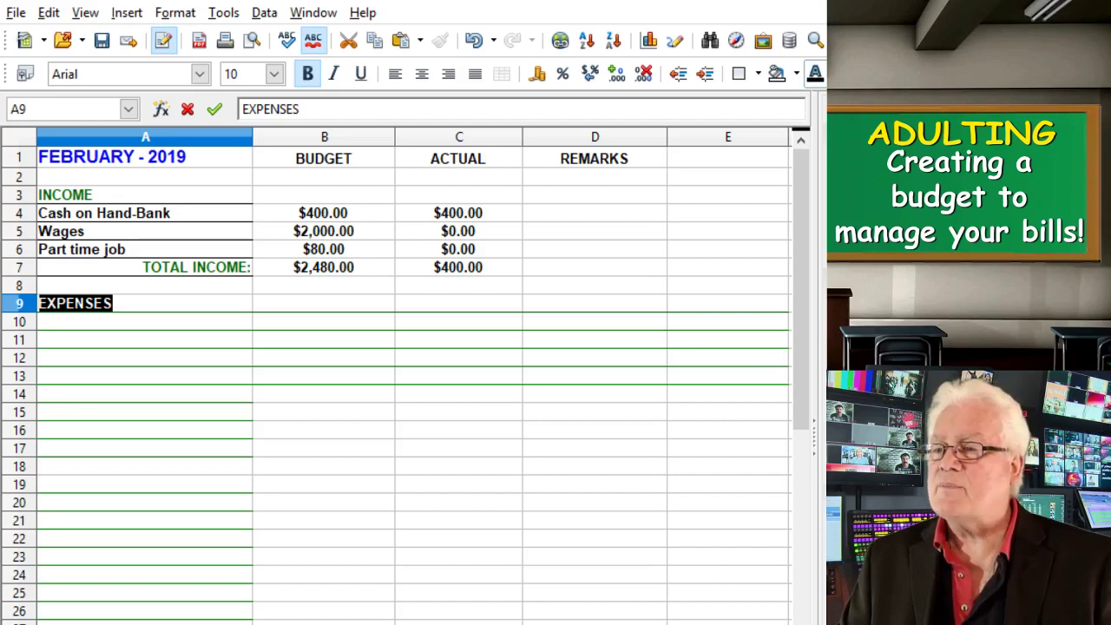
pyautogui.click(816, 74)
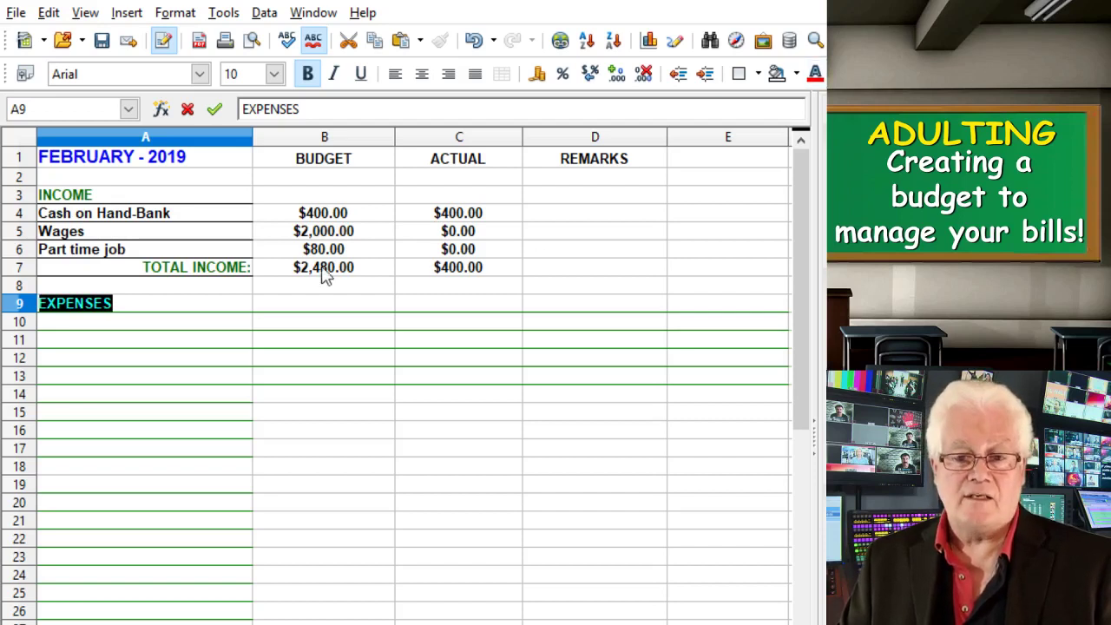
pyautogui.click(237, 290)
pyautogui.click(171, 305)
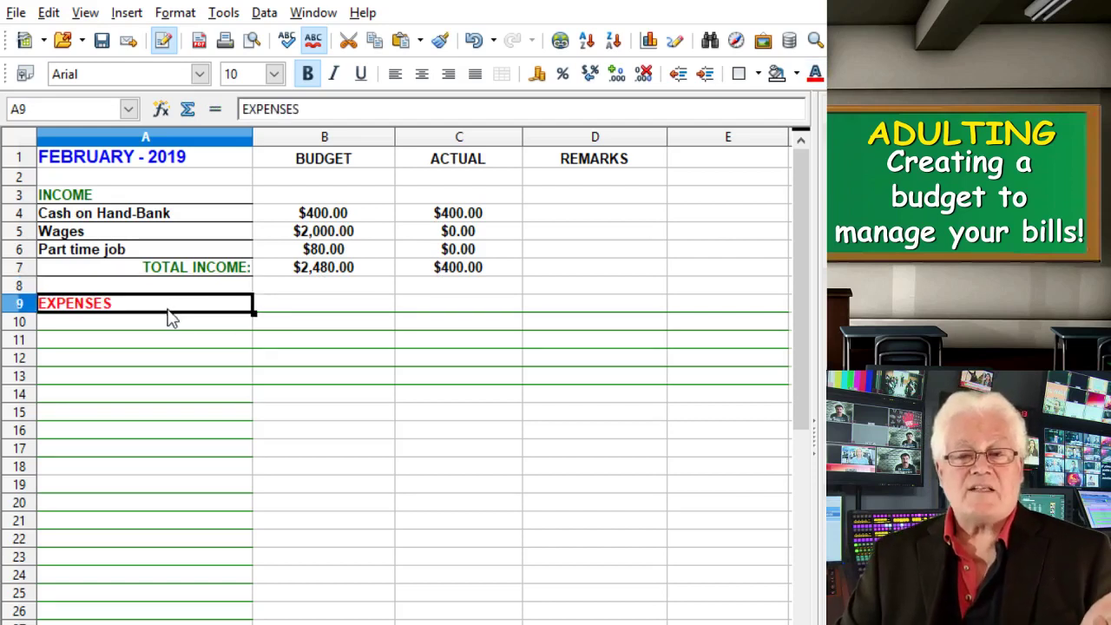
# Enter "Rent-Mortgage" in cell A10 as the first item under the EXPENSES heading
pyautogui.click(154, 328)
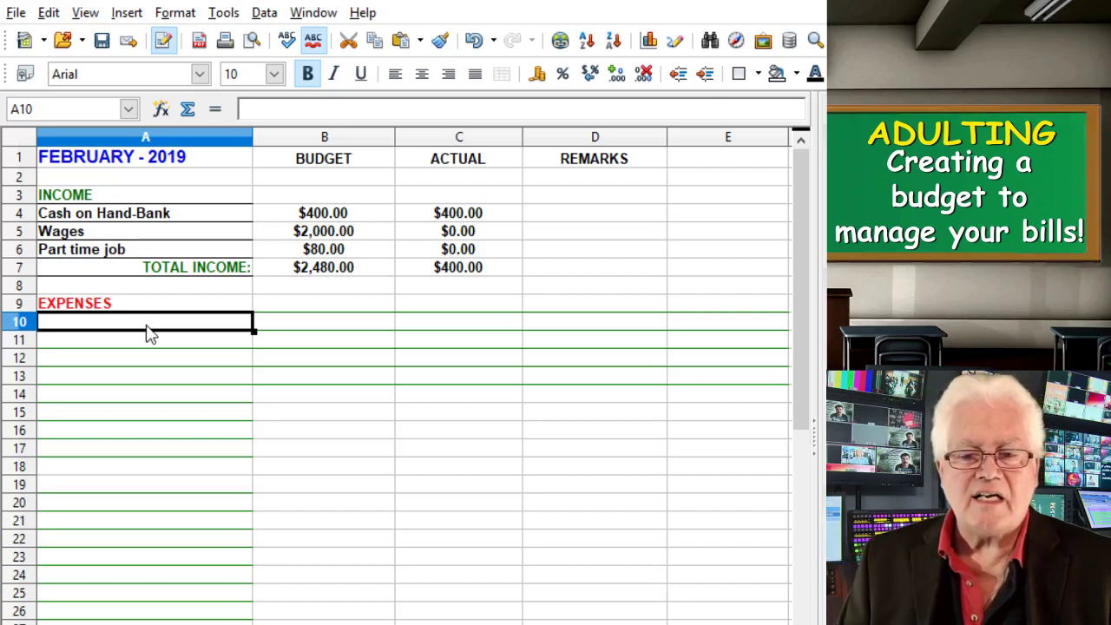
pyautogui.doubleClick(148, 325)
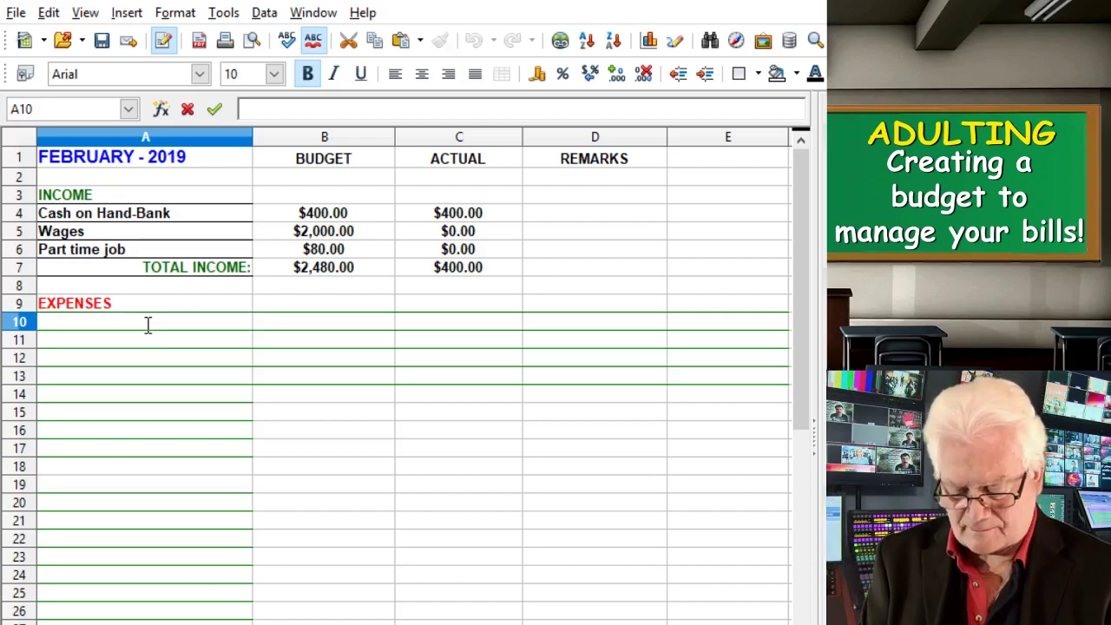
pyautogui.write('Rent')
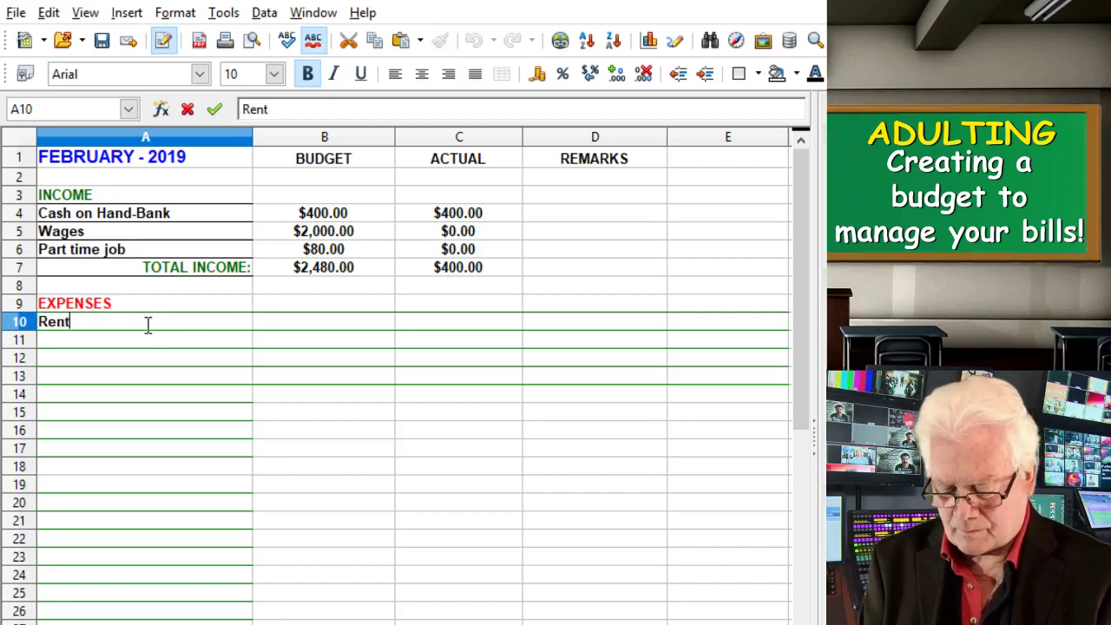
pyautogui.write('-Mortgage')
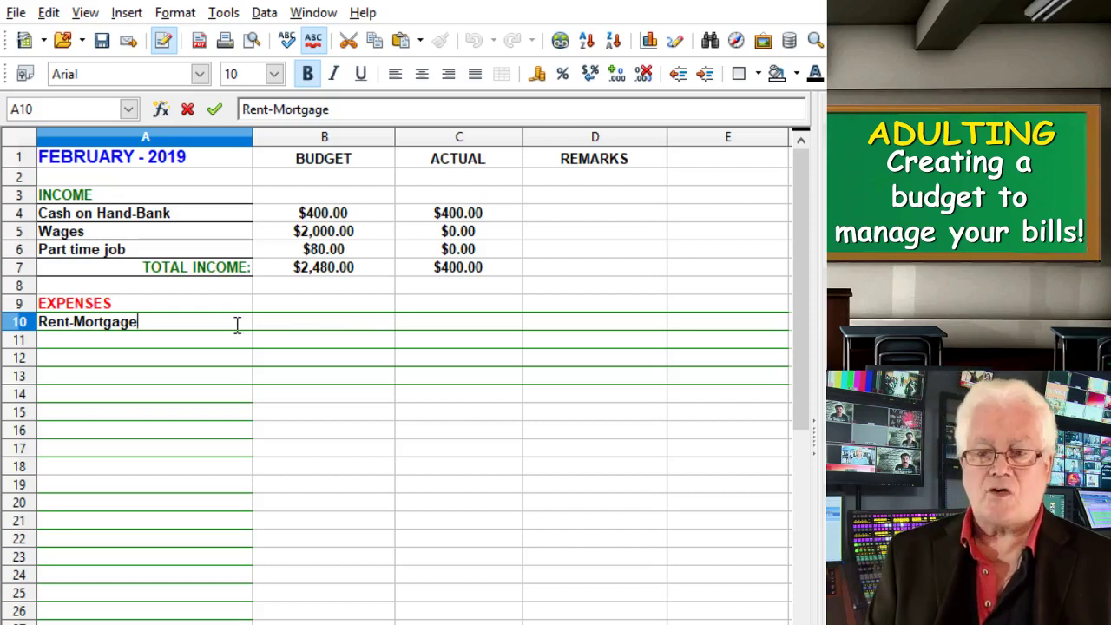
pyautogui.press('Return')
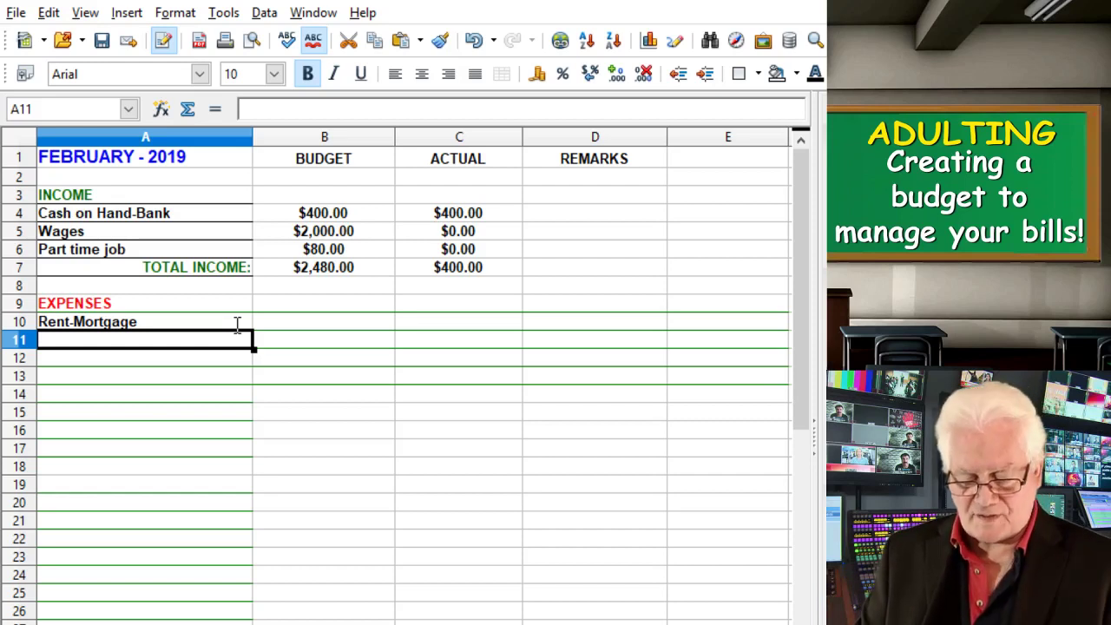
# Add the expense labels "Car Payment - Lease" in cell A11 and "Car Insurance" in cell A12
pyautogui.write('Ca')
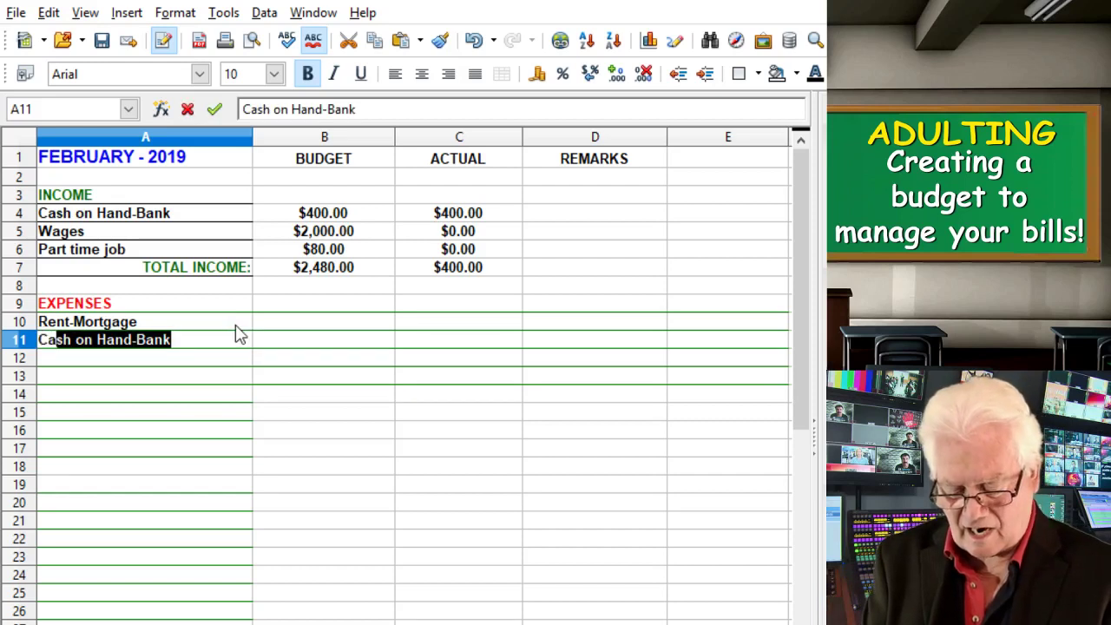
pyautogui.write('r Paym')
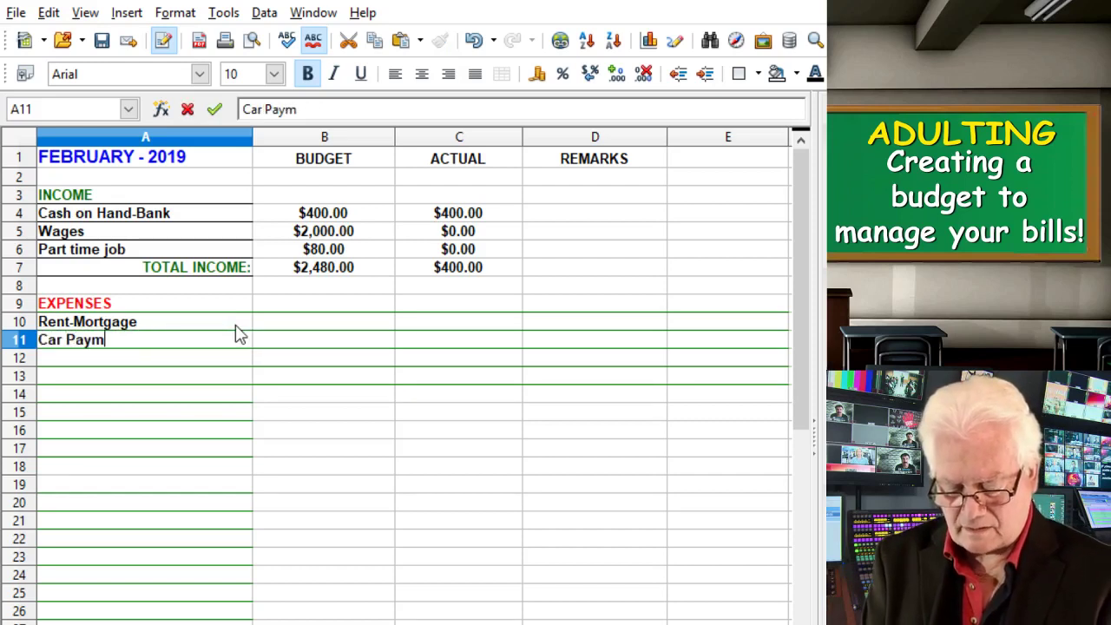
pyautogui.write('ent - Lease')
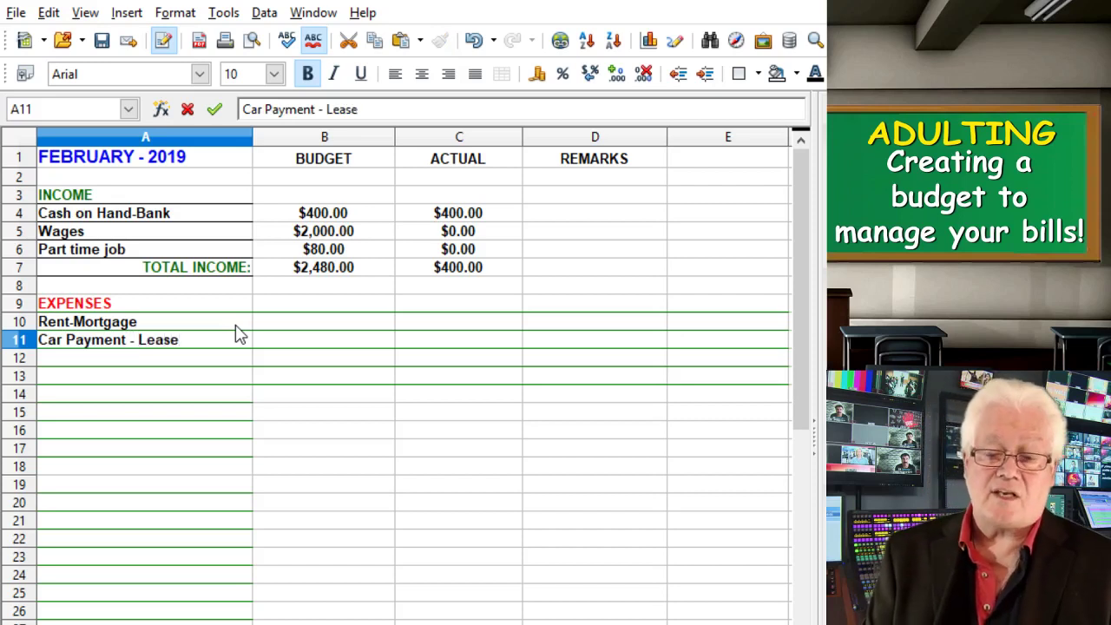
pyautogui.press('Return')
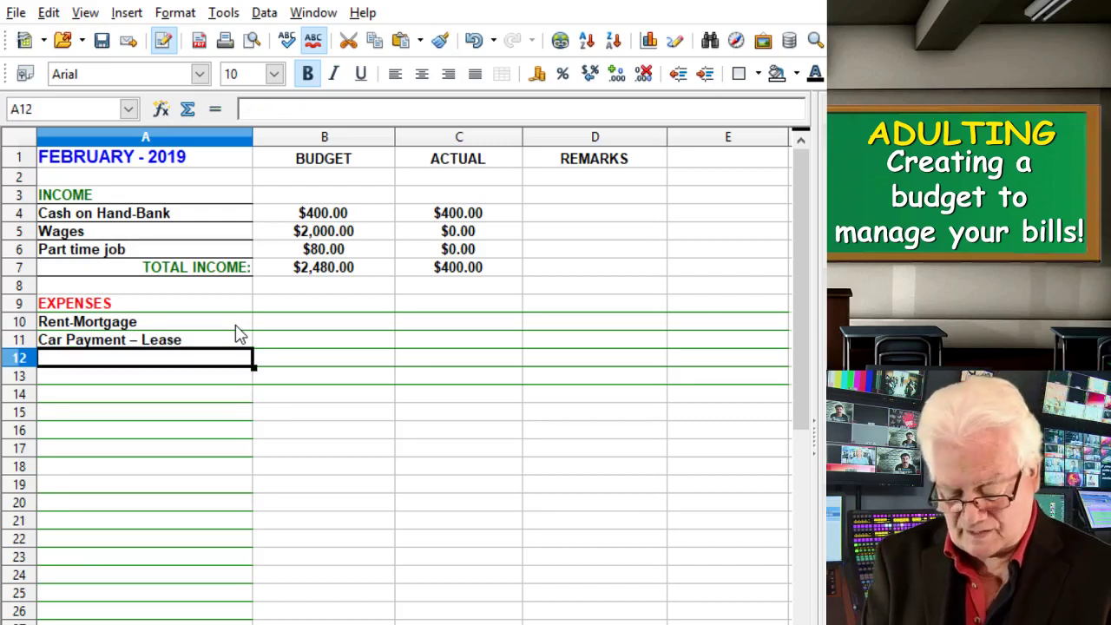
pyautogui.write('Car Insurance')
pyautogui.press('Return')
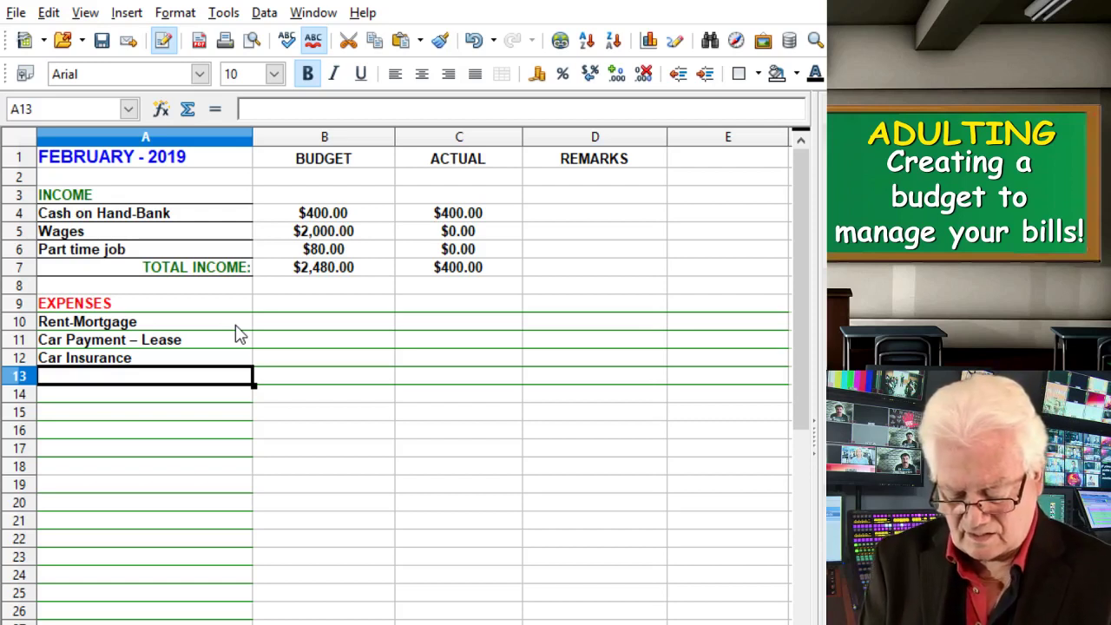
# Add the expense labels "Gasoline" in cell A13 and "Food-Groceries" in cell A14
pyautogui.write('Gasoline')
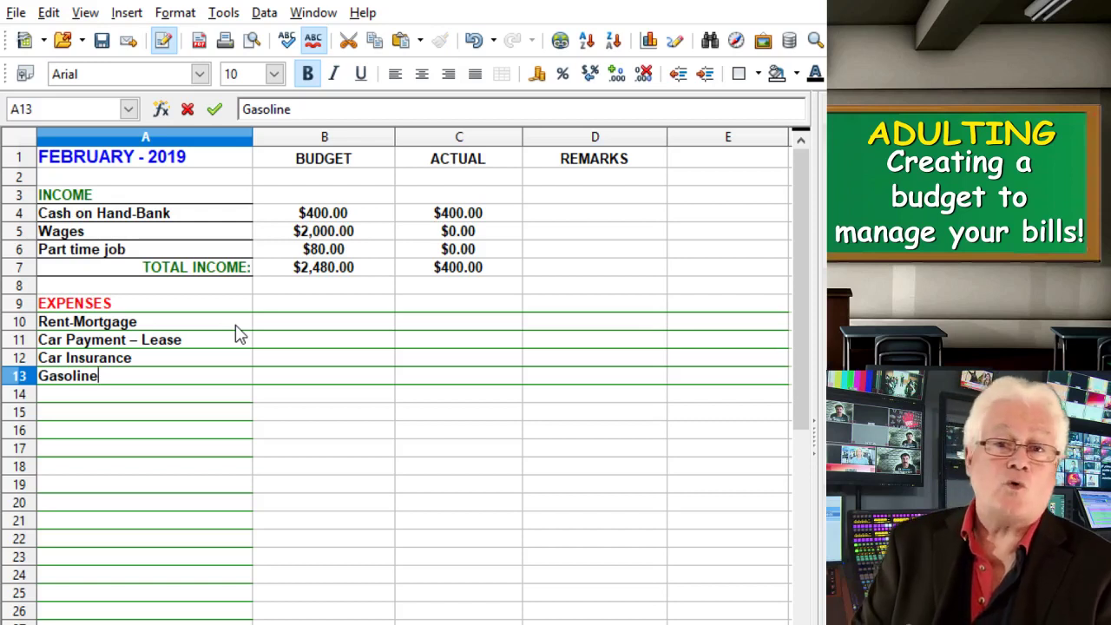
pyautogui.press('Return')
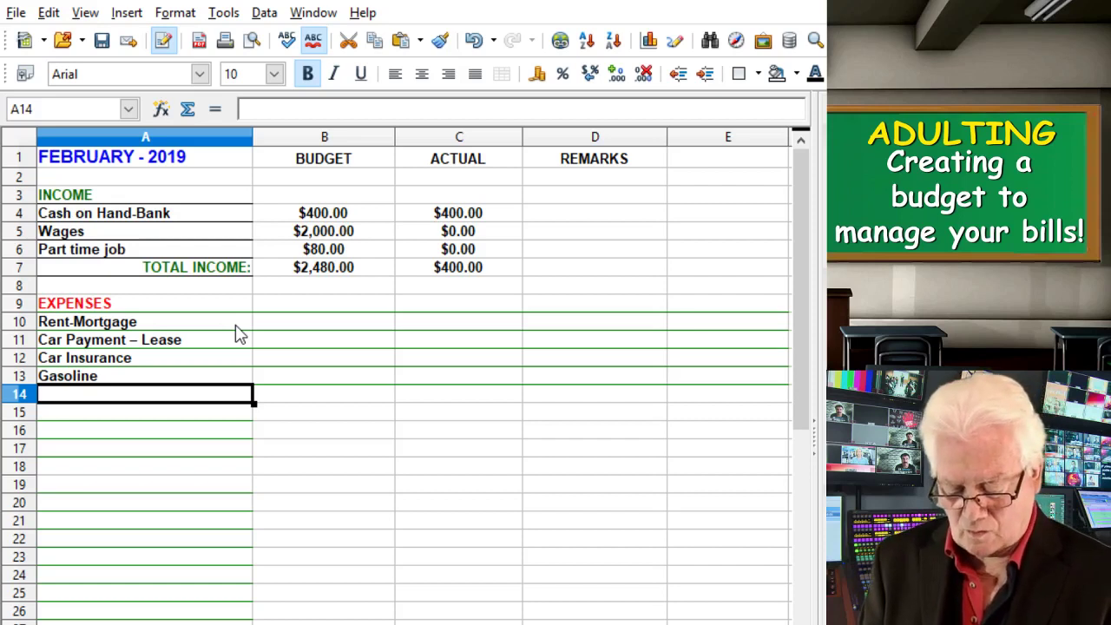
pyautogui.write('Food-')
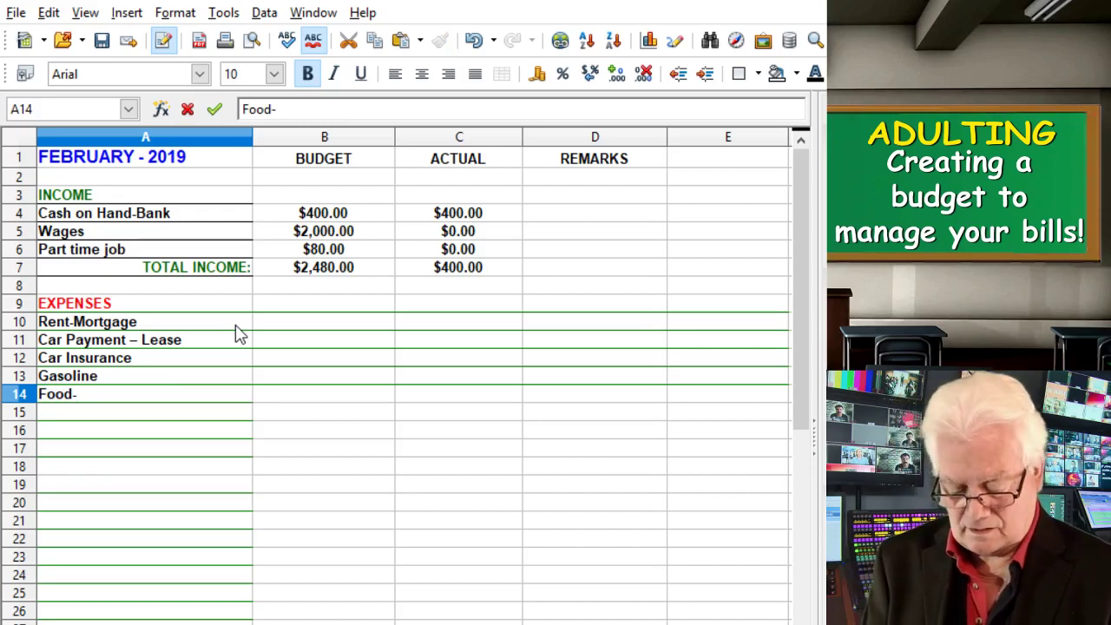
pyautogui.write('Groce')
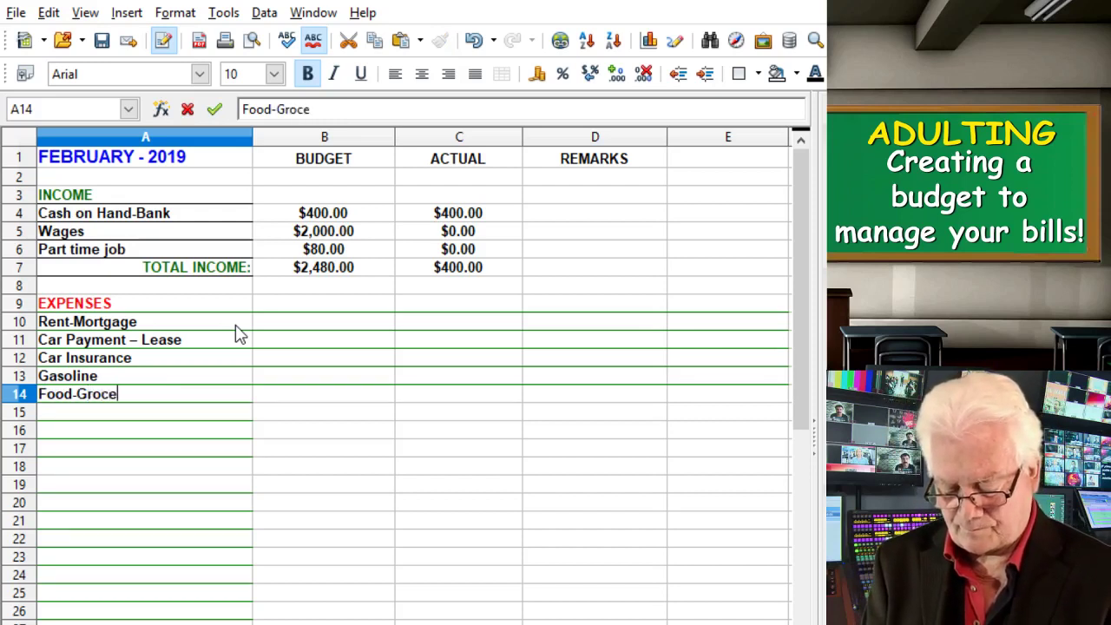
pyautogui.write('ries')
pyautogui.press('Return')
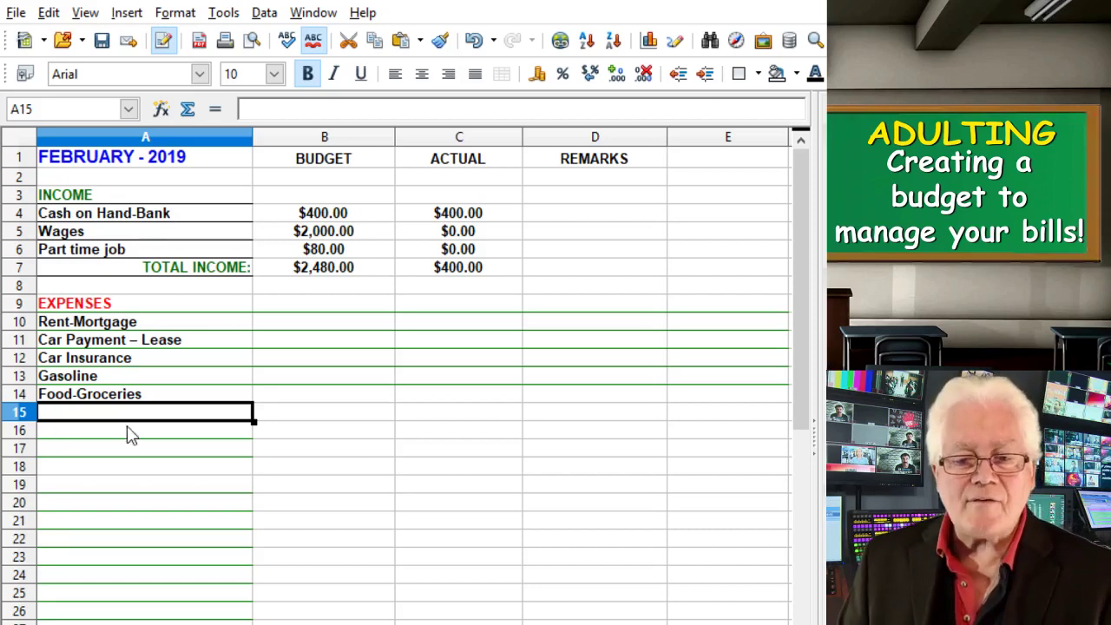
# Add the expense label "Food-Dining Out" in cell A15, below the groceries item
pyautogui.click(311, 400)
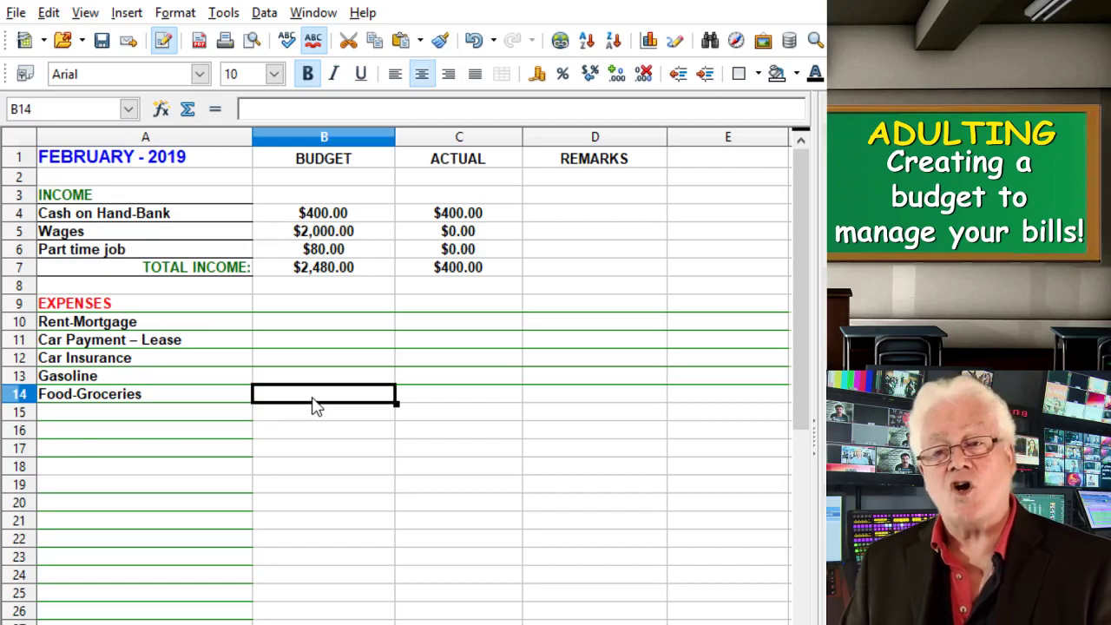
pyautogui.click(184, 400)
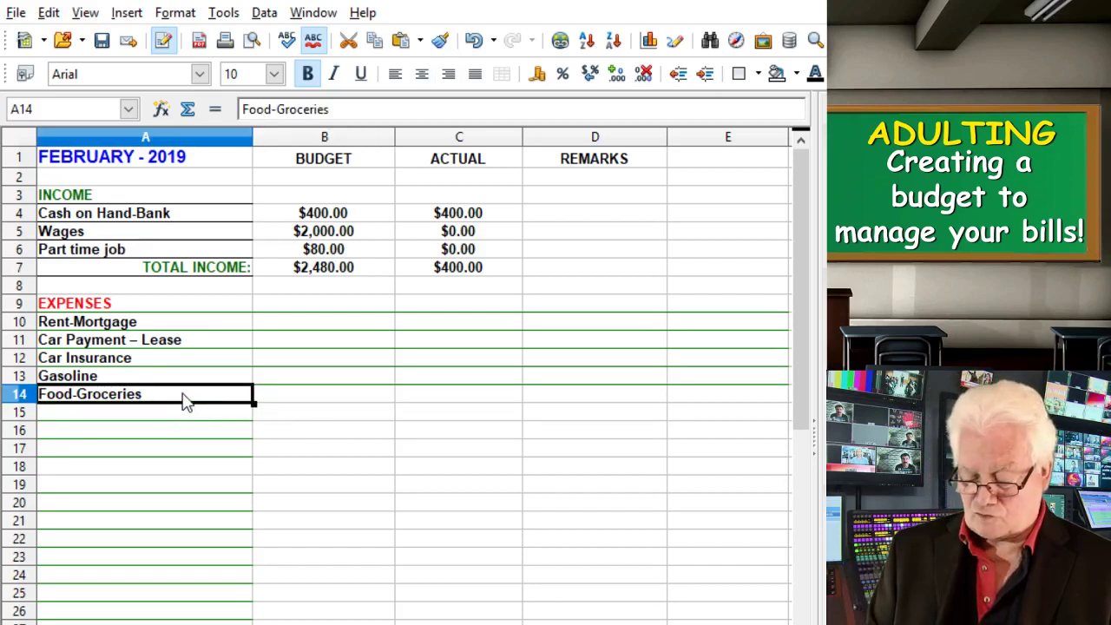
pyautogui.press('Down')
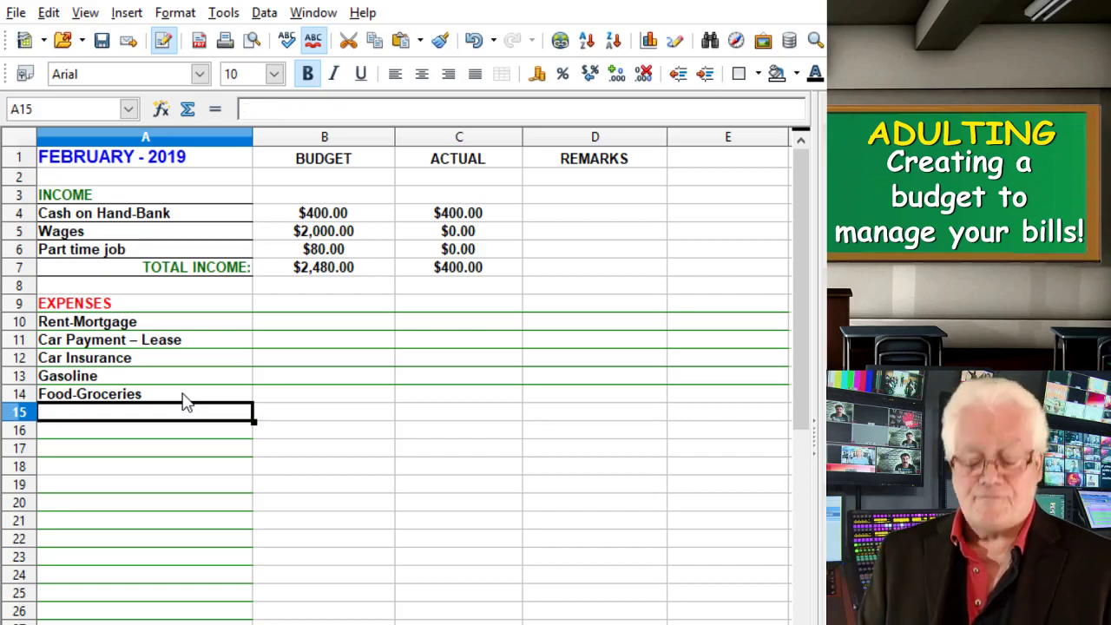
pyautogui.write('Food')
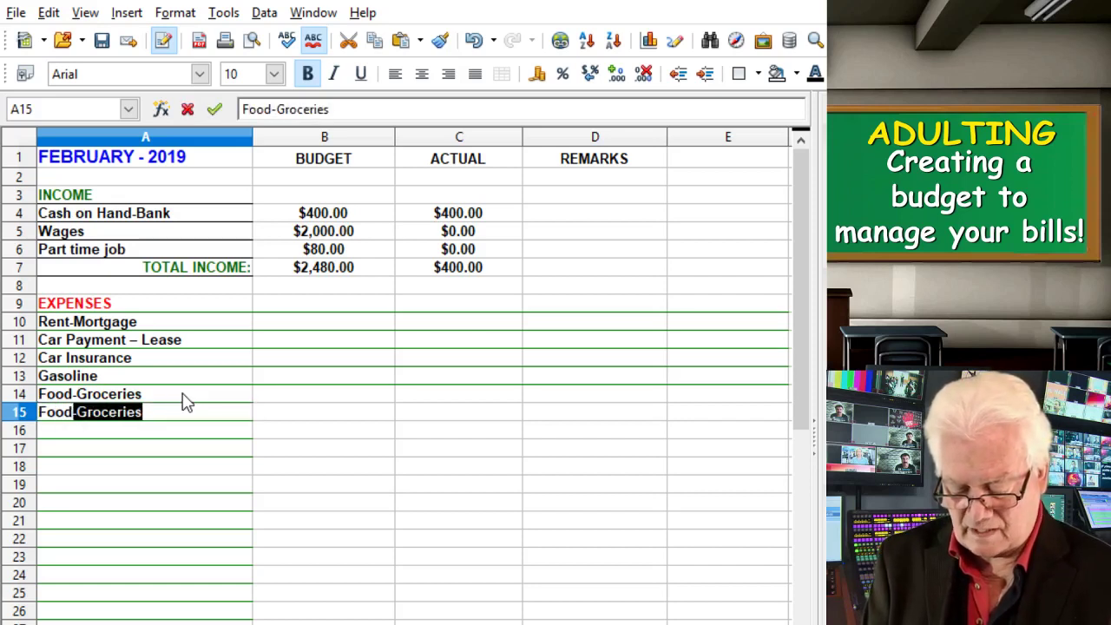
pyautogui.write('-')
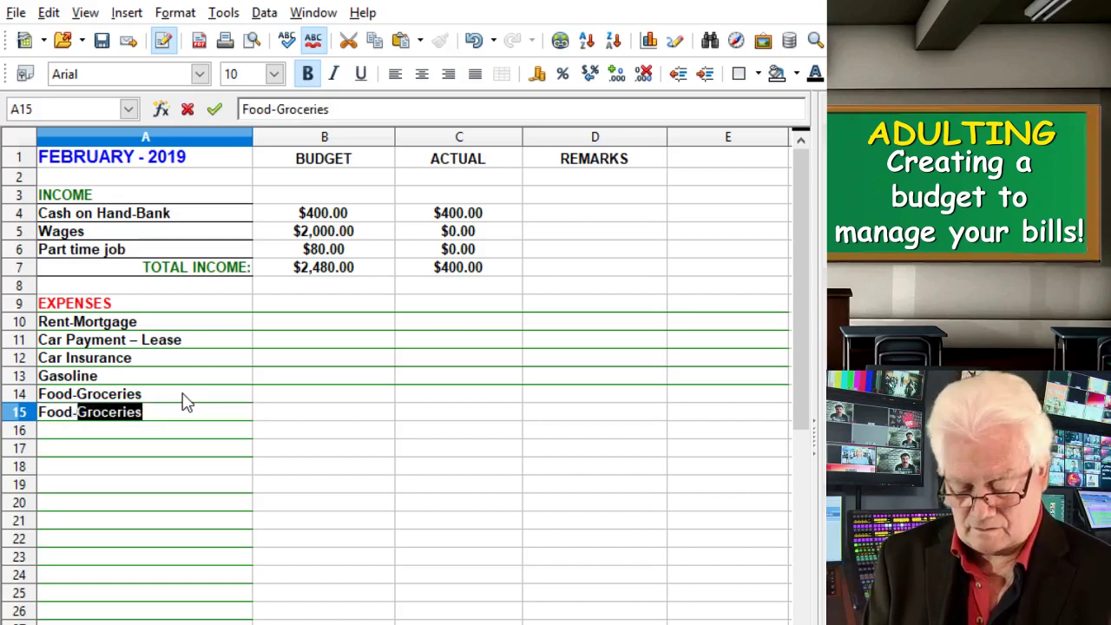
pyautogui.write('Dinin')
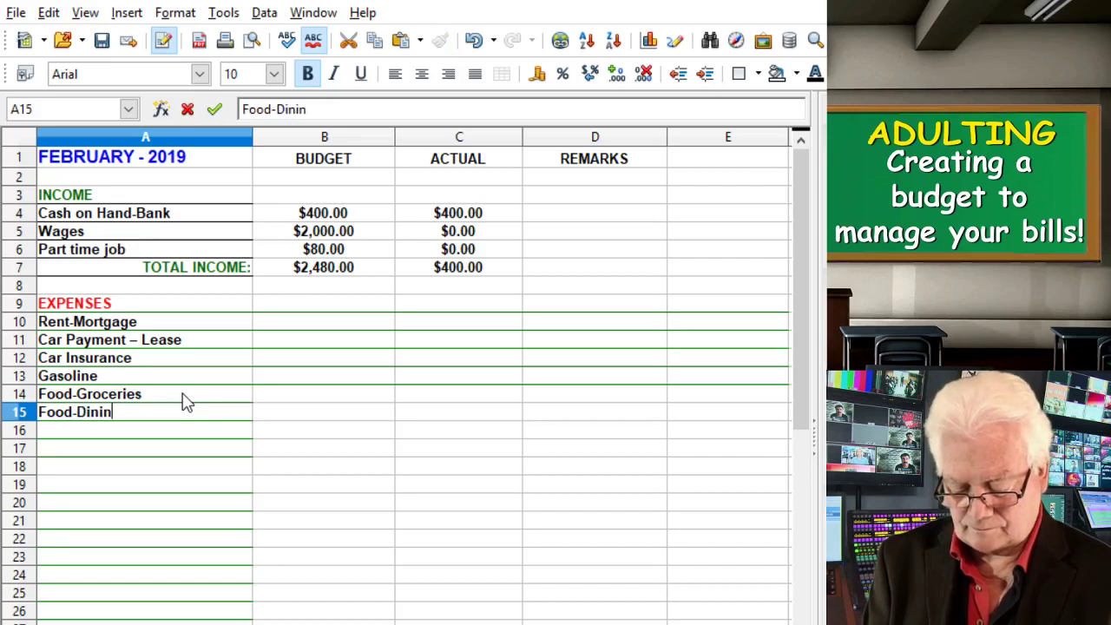
pyautogui.write('g Out')
pyautogui.press('Return')
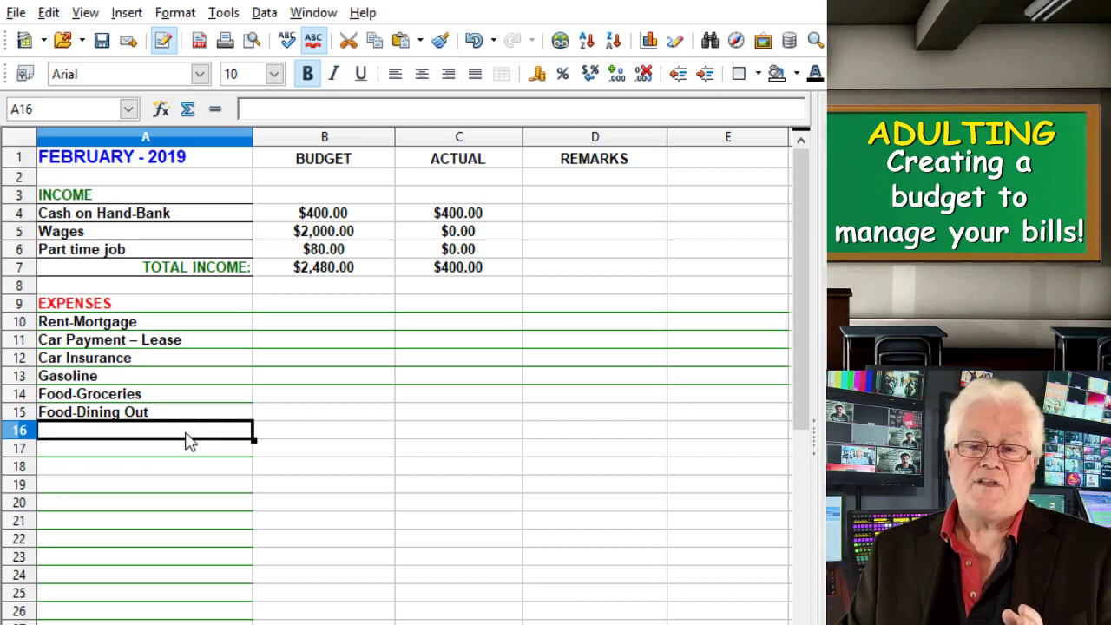
# Add the expense labels "Clothing" in cell A16 and "Student Loan" in cell A17
pyautogui.click(318, 327)
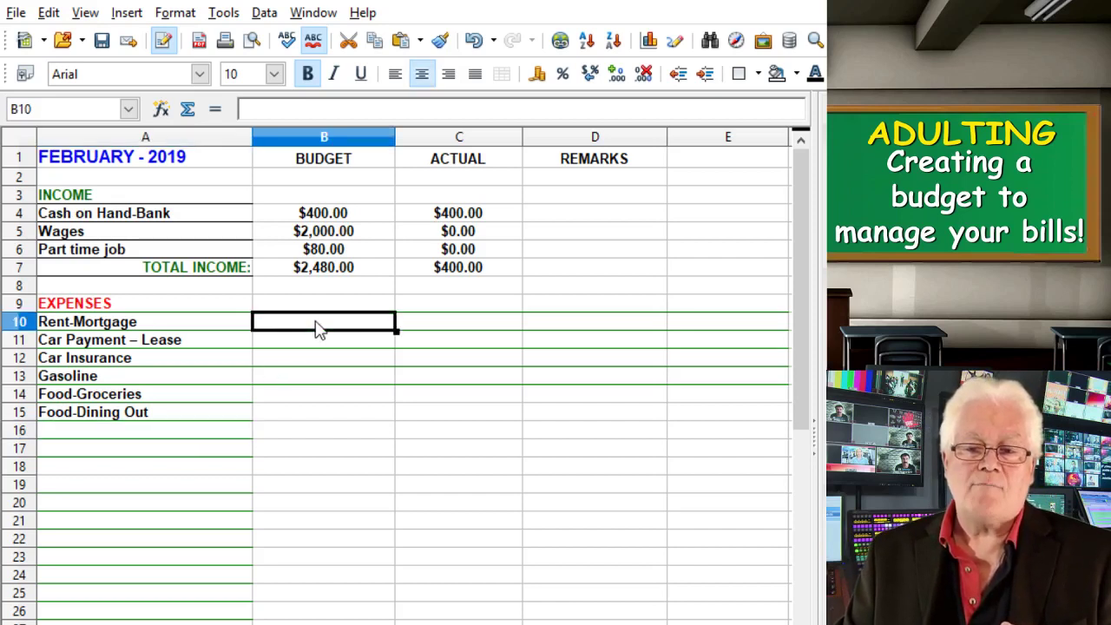
pyautogui.click(173, 436)
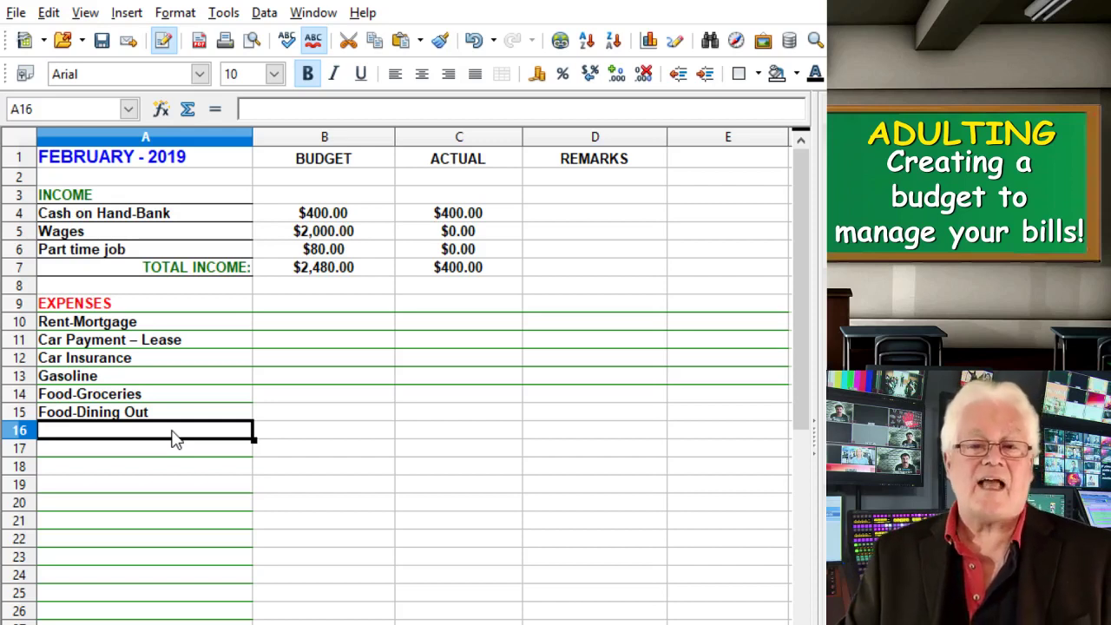
pyautogui.doubleClick(172, 432)
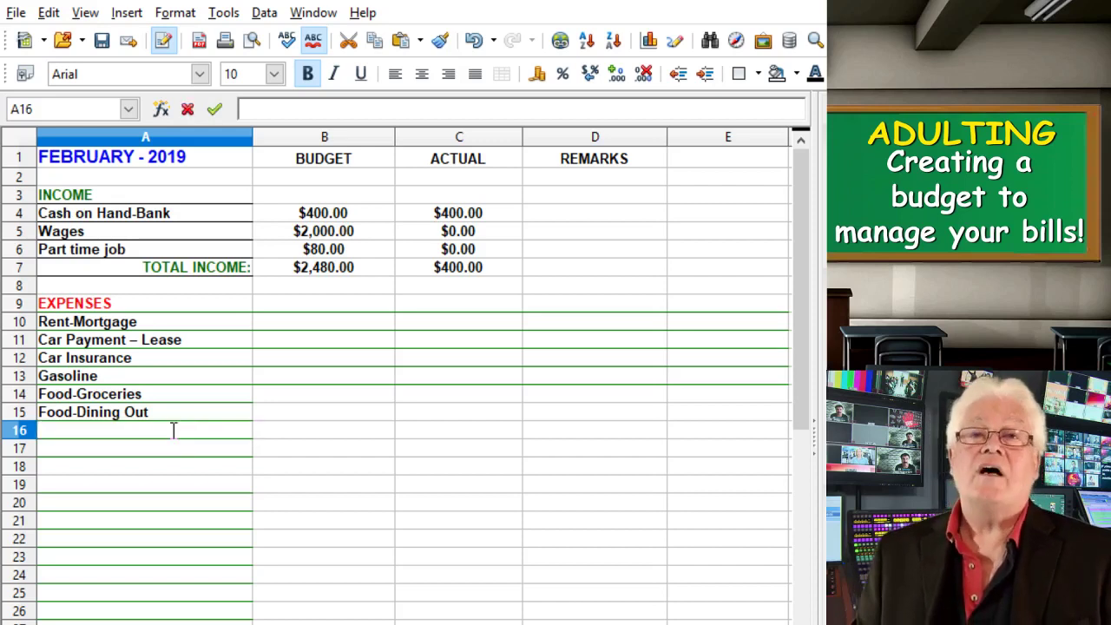
pyautogui.write('Clothing')
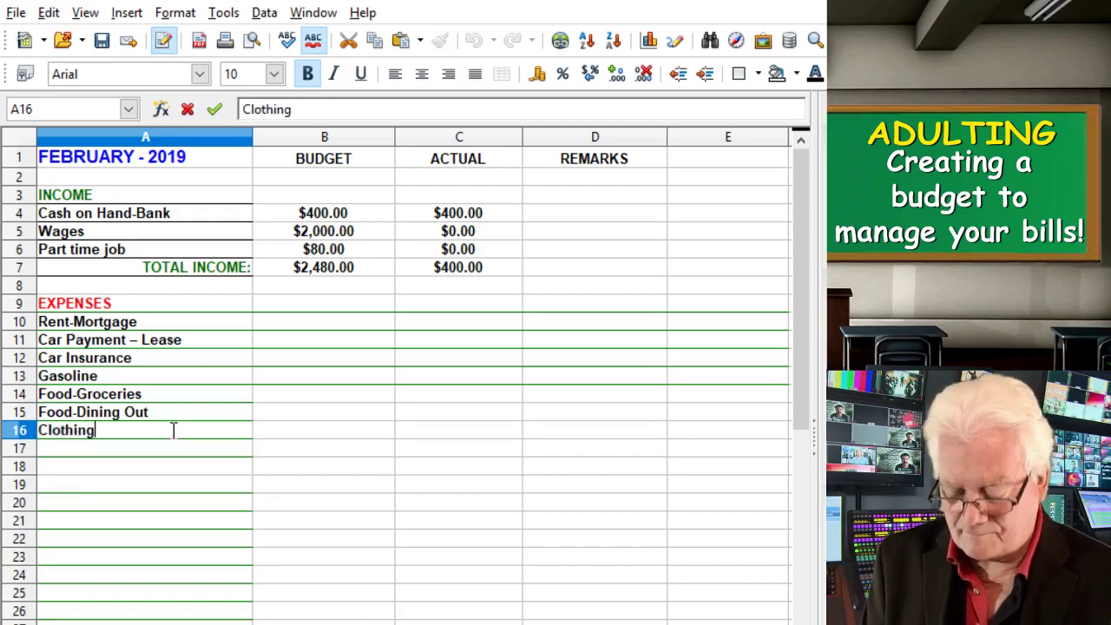
pyautogui.press('Return')
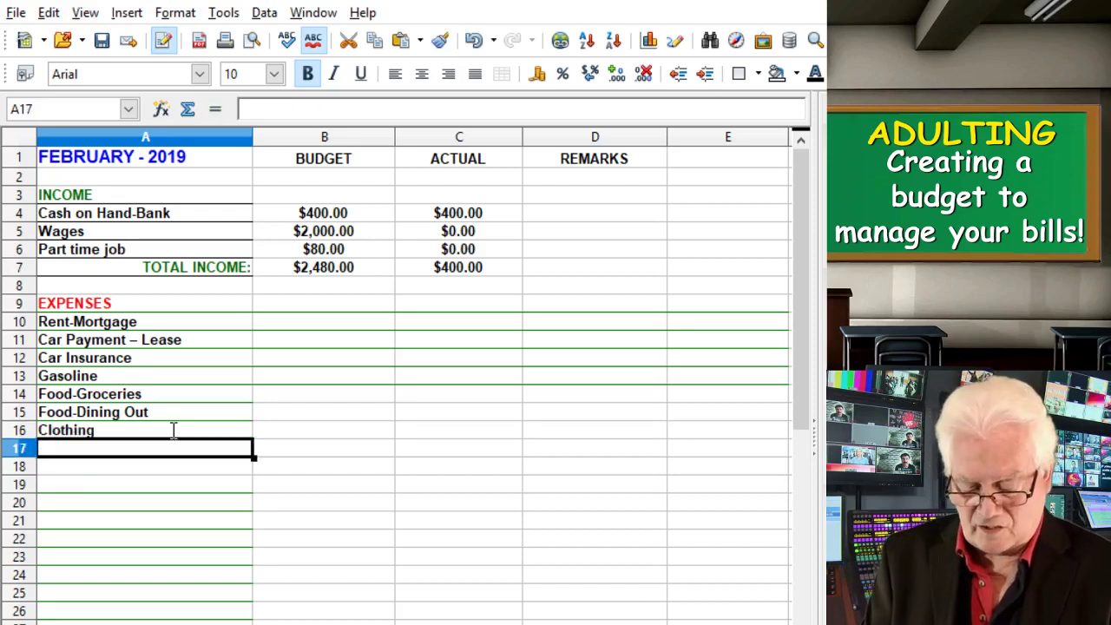
pyautogui.write('St')
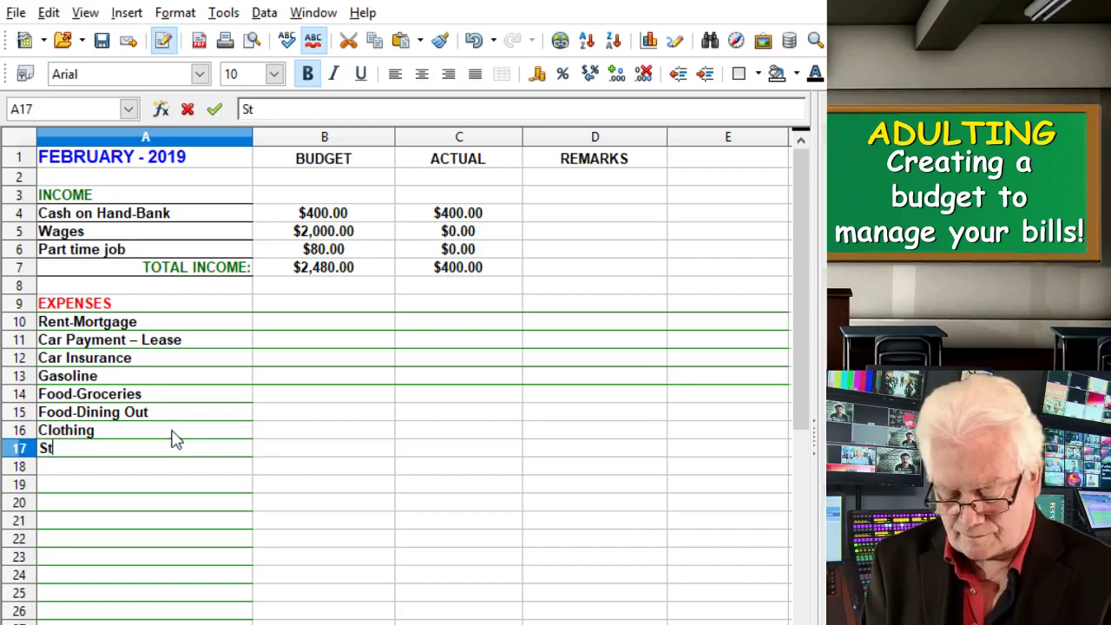
pyautogui.write('udent Loan')
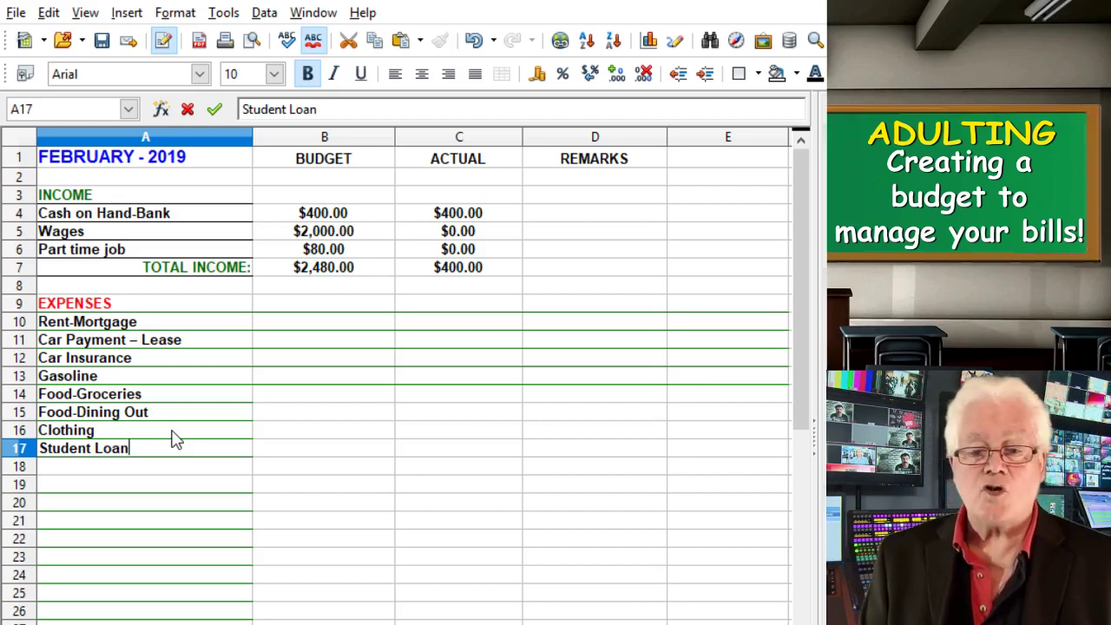
pyautogui.press('Return')
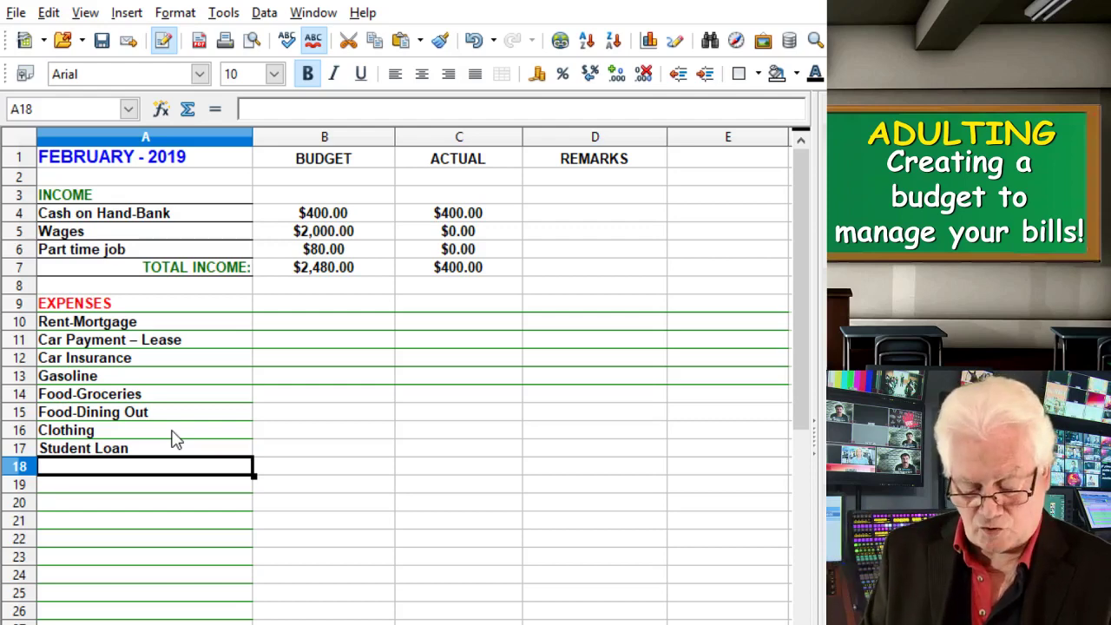
# Fill cells A18 to A20 with the expense labels "AMEX", "Mastercard" and "Postage"
pyautogui.write('AMEX')
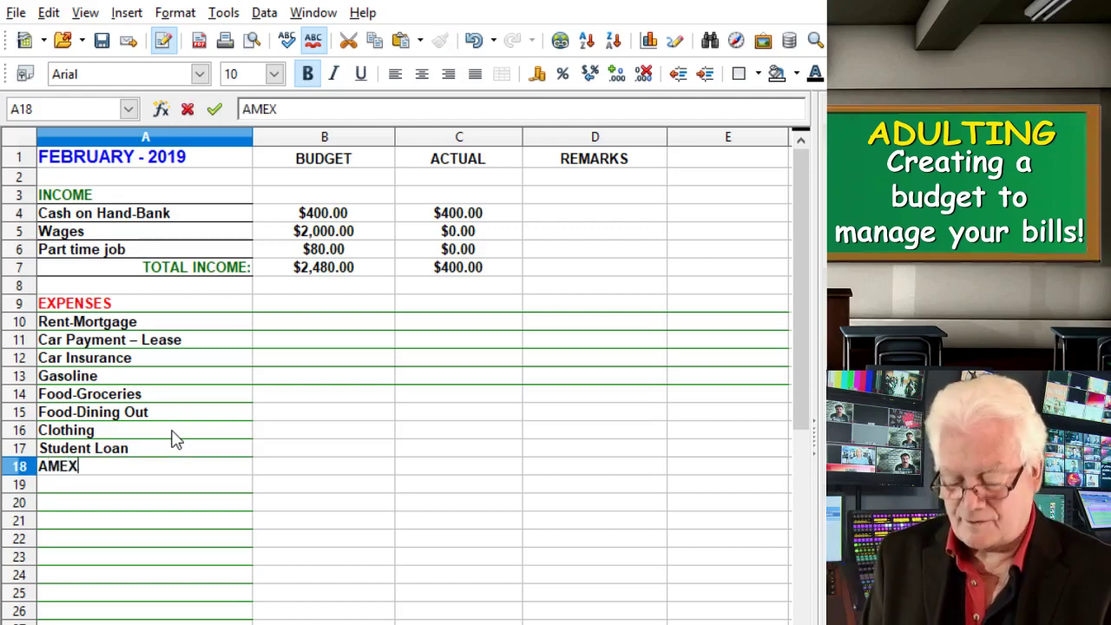
pyautogui.press('Return')
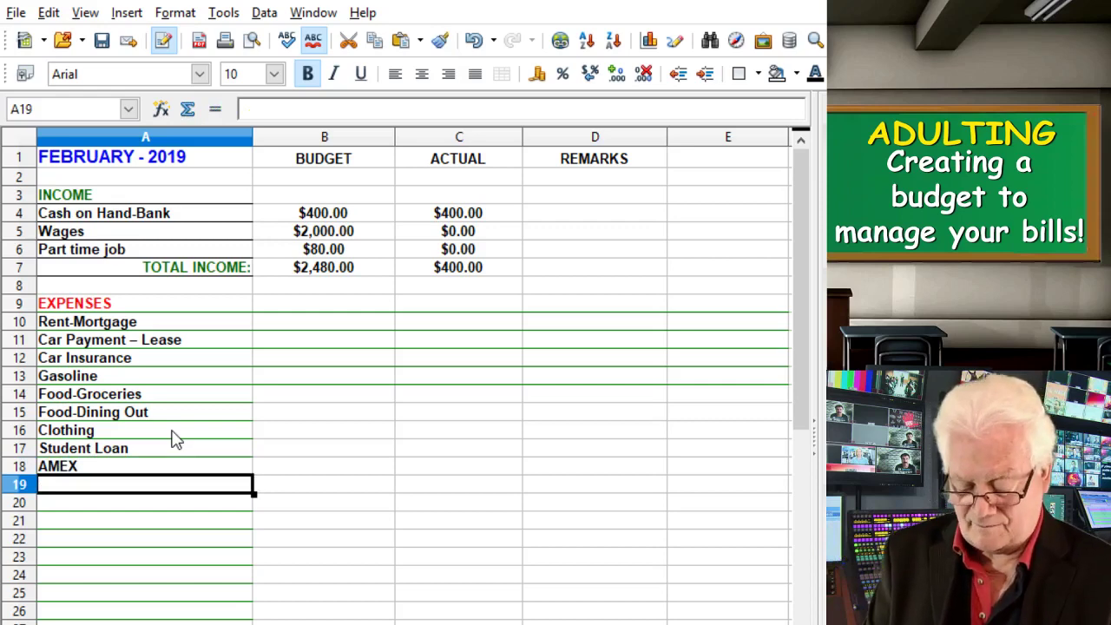
pyautogui.write('Mastercard')
pyautogui.press('Return')
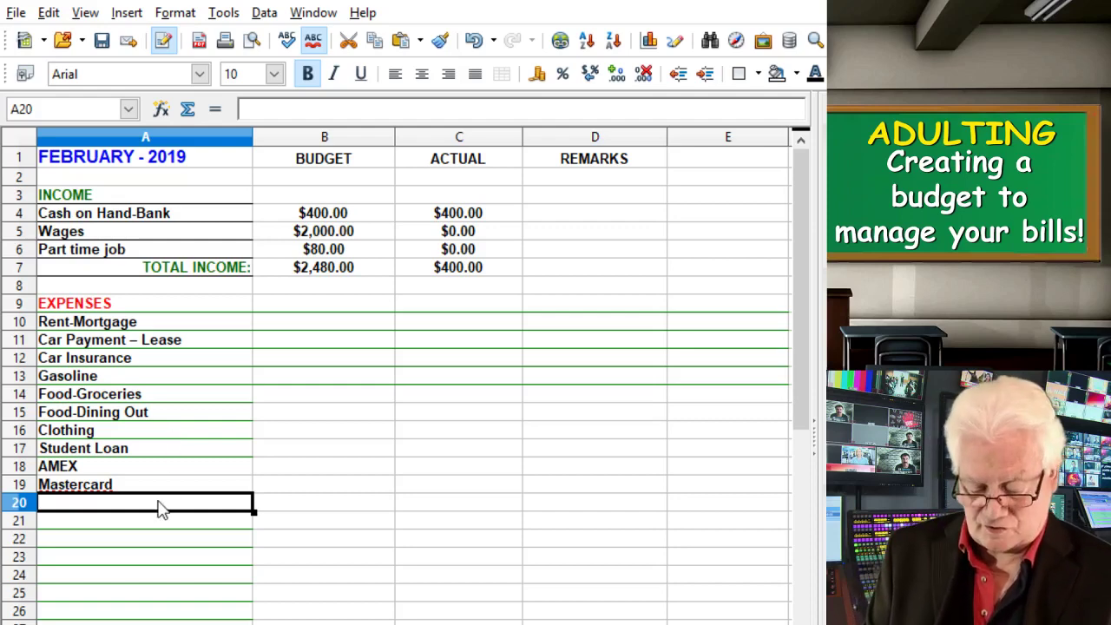
pyautogui.write('Postage')
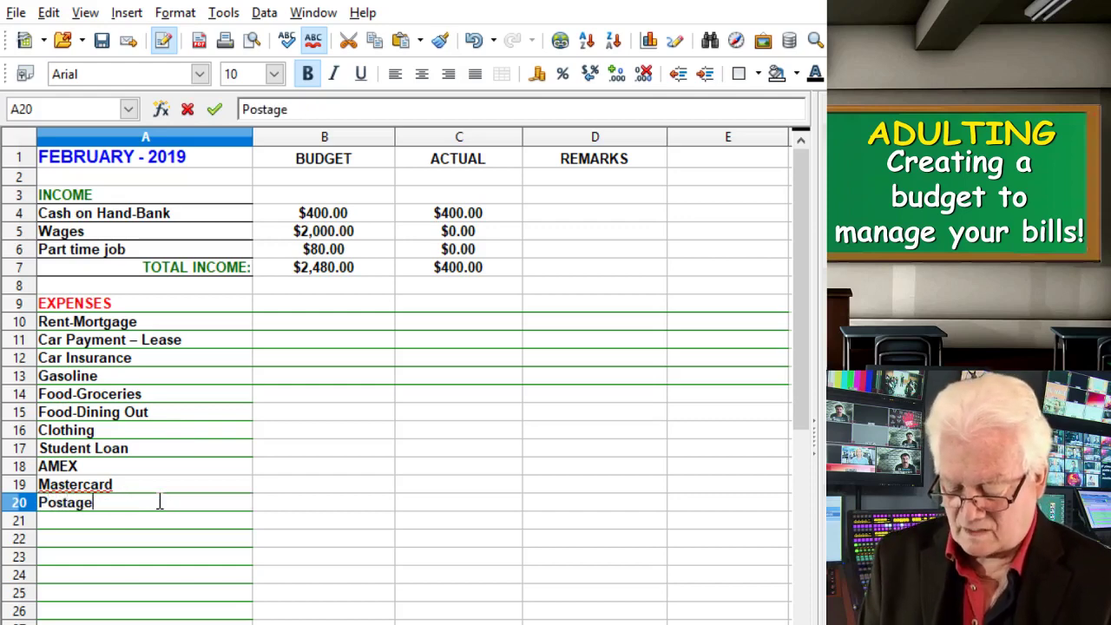
pyautogui.press('Return')
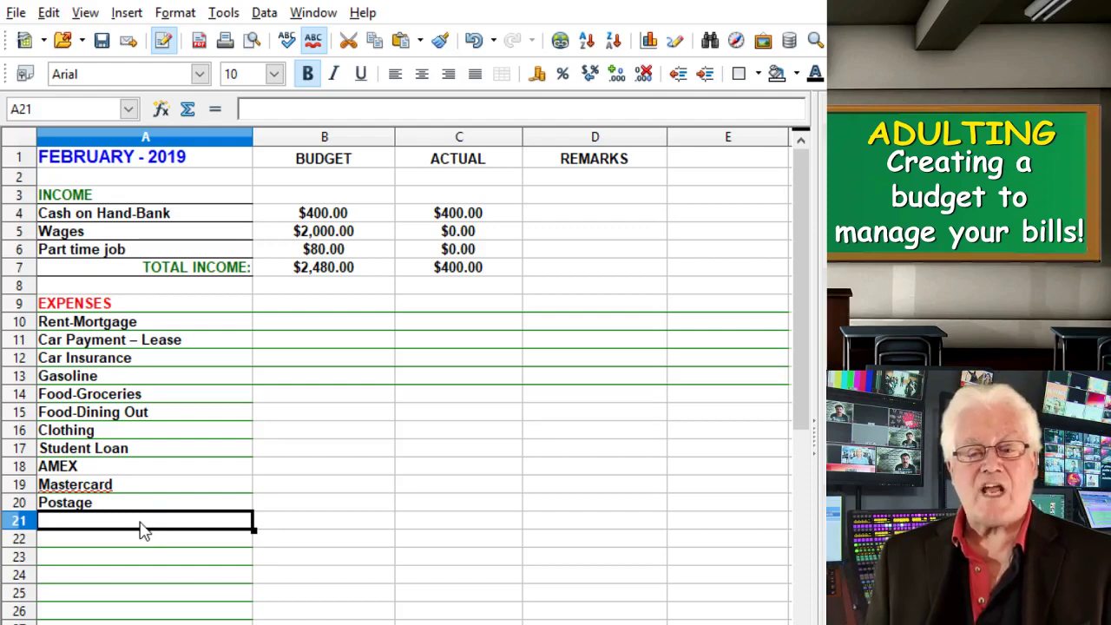
# Insert a blank row between Food-Dining Out and Clothing and enter the expense label "Contributions" in cell A16
pyautogui.click(165, 439)
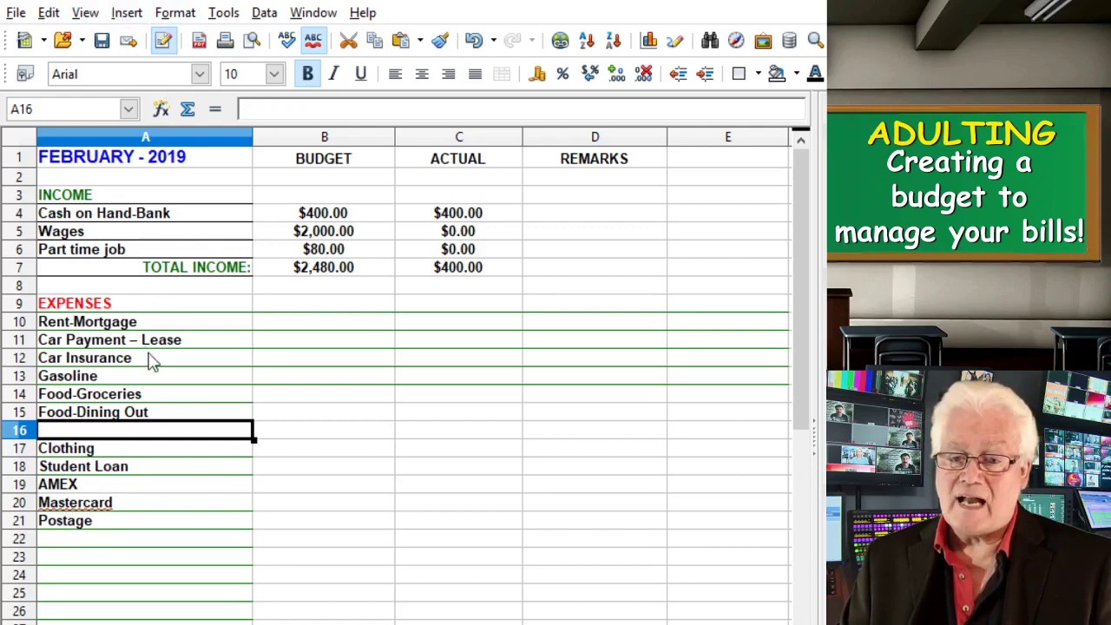
pyautogui.doubleClick(145, 431)
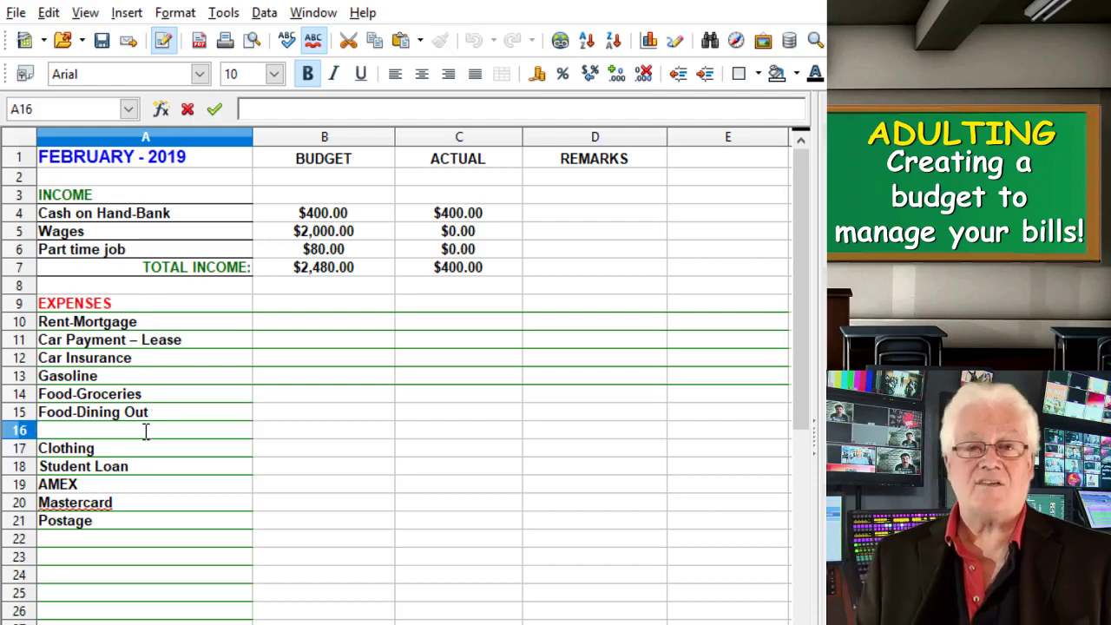
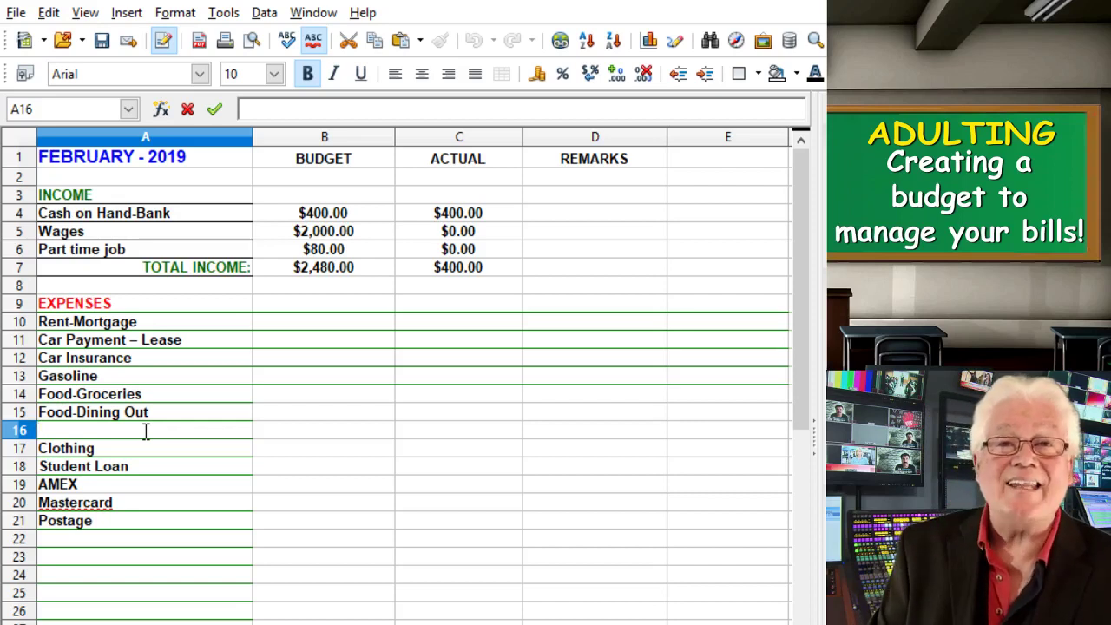
pyautogui.write('Contr')
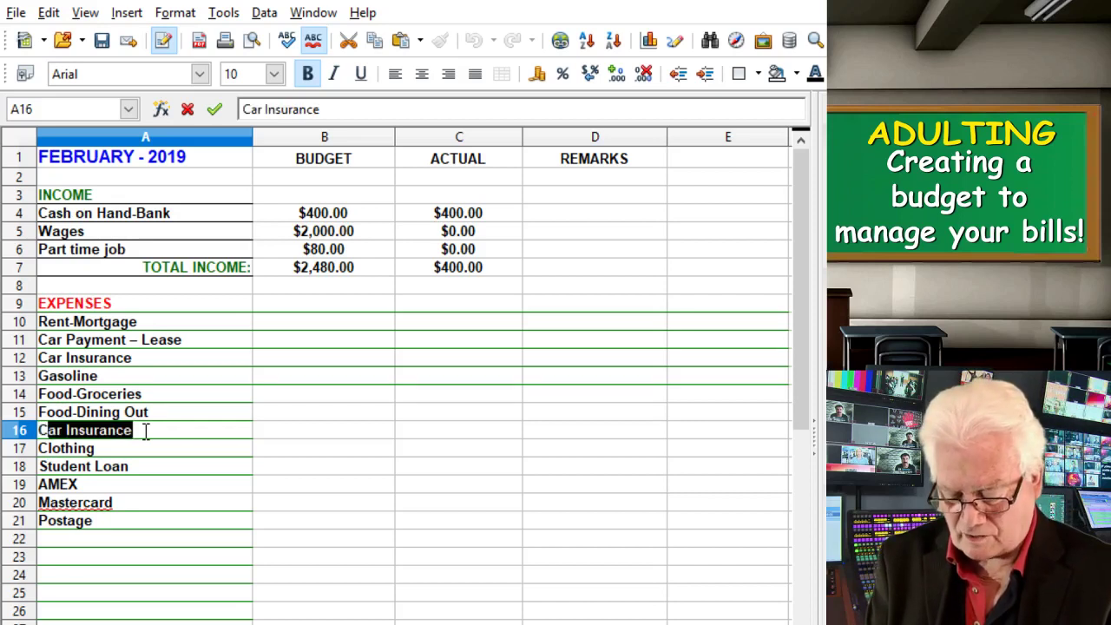
pyautogui.write('ibutions')
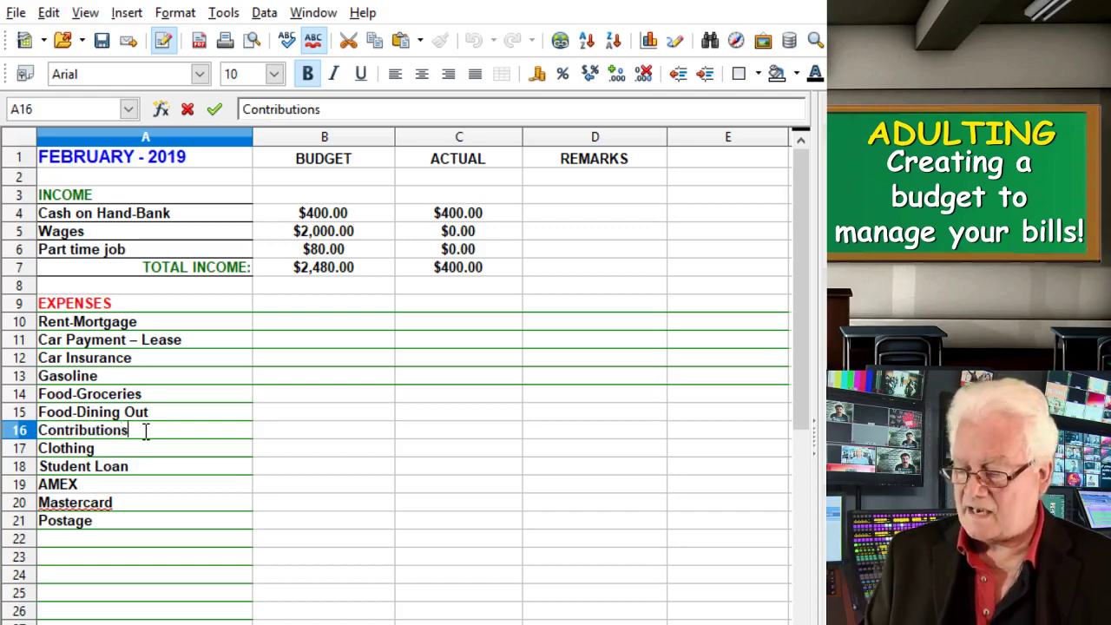
pyautogui.press('Return')
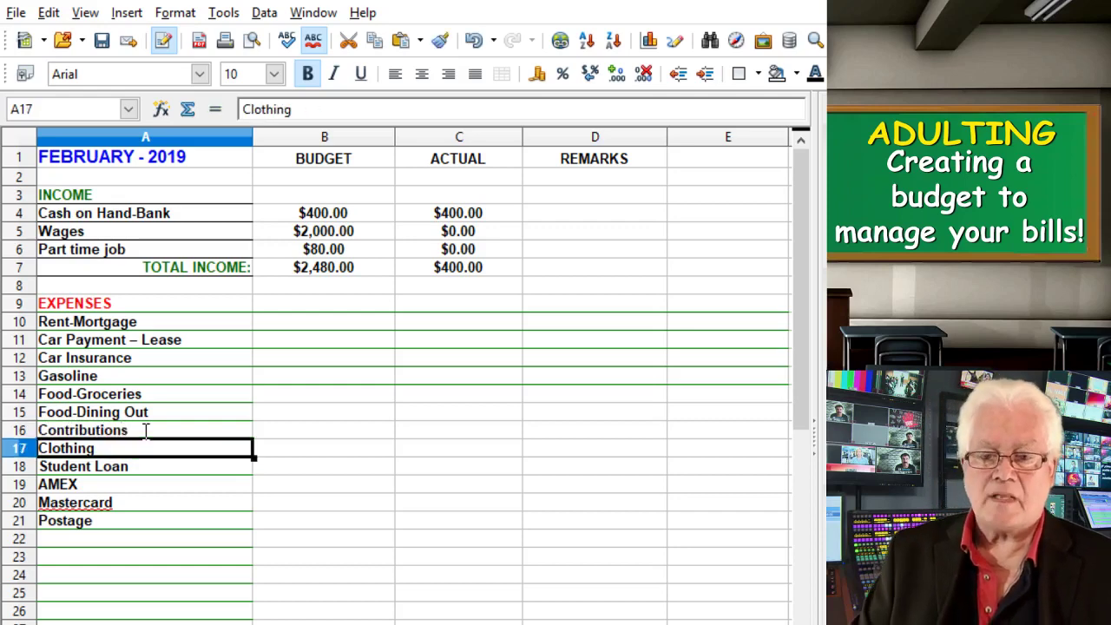
# Enter the label "TOTAL EXPENSES:" in cell A22, directly below the postage item
pyautogui.click(113, 542)
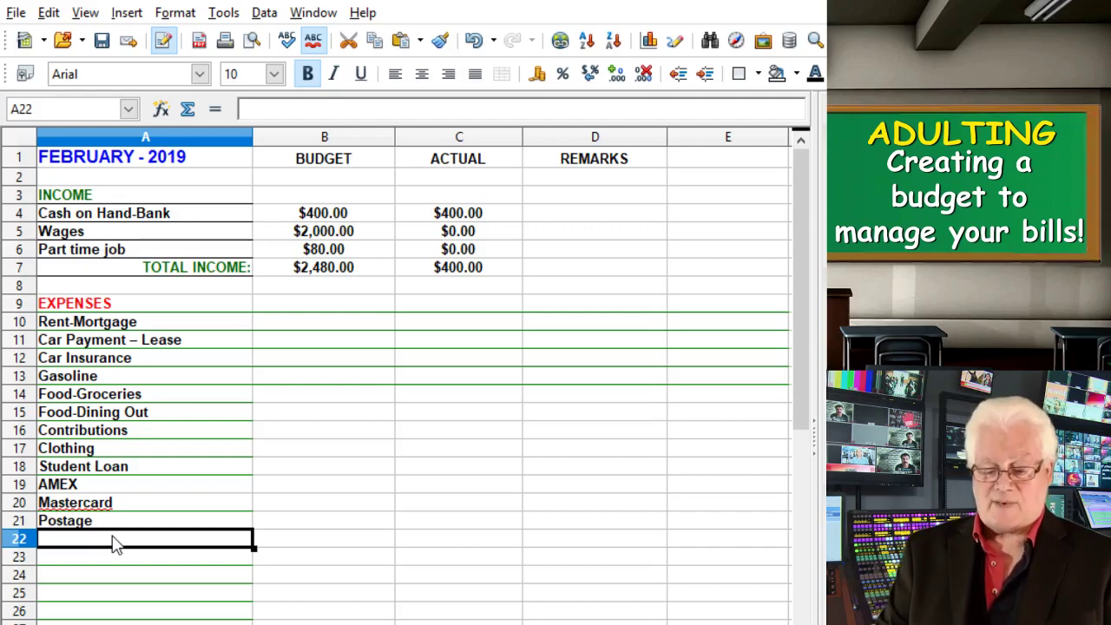
pyautogui.write('TOTAL ')
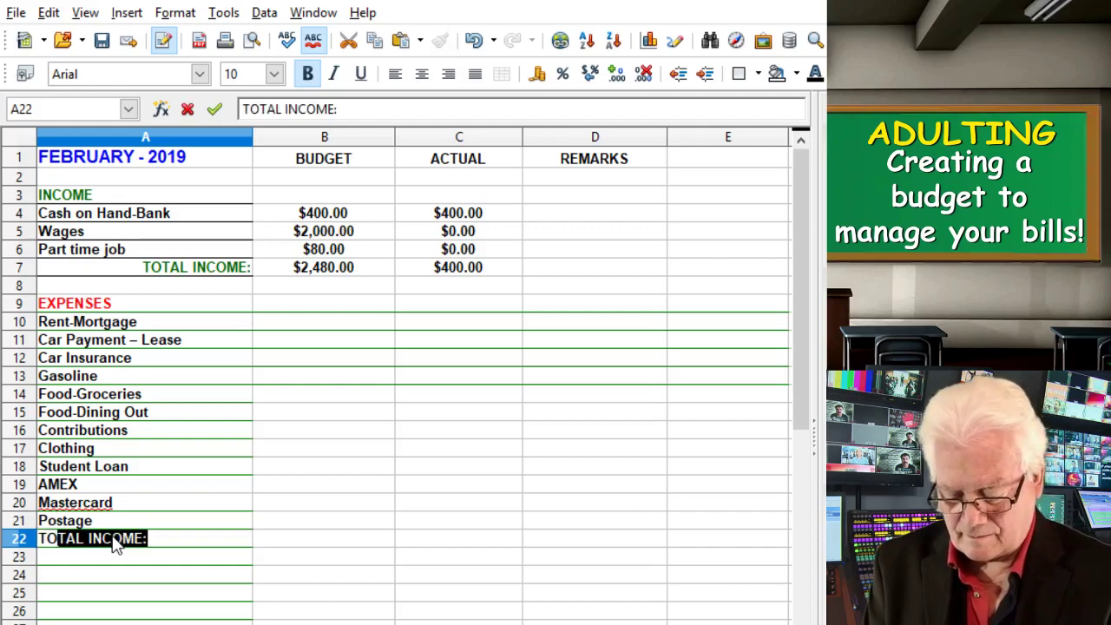
pyautogui.write('E')
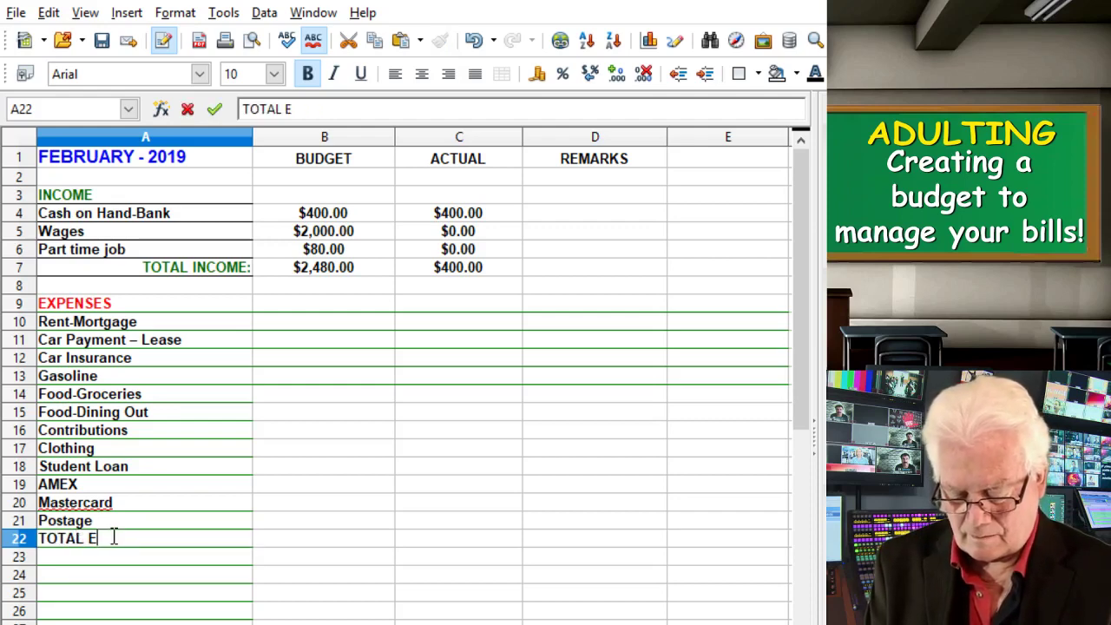
pyautogui.write('XPENSES:')
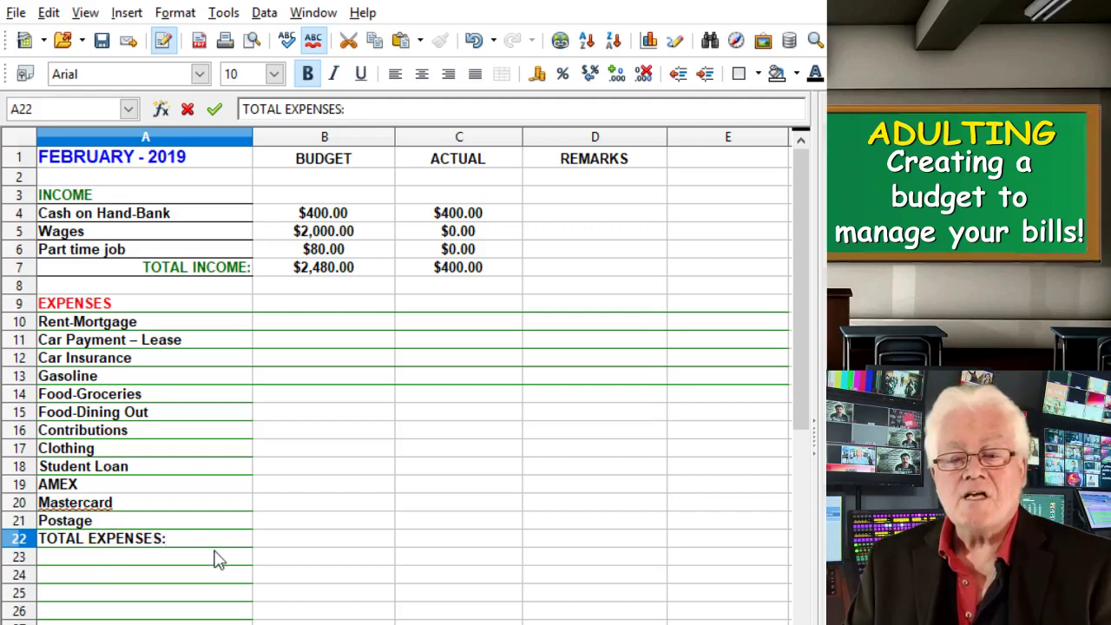
# Colour the "TOTAL EXPENSES:" label red and right-align it in its cell
pyautogui.moveTo(183, 538); pyautogui.dragTo(38, 552)
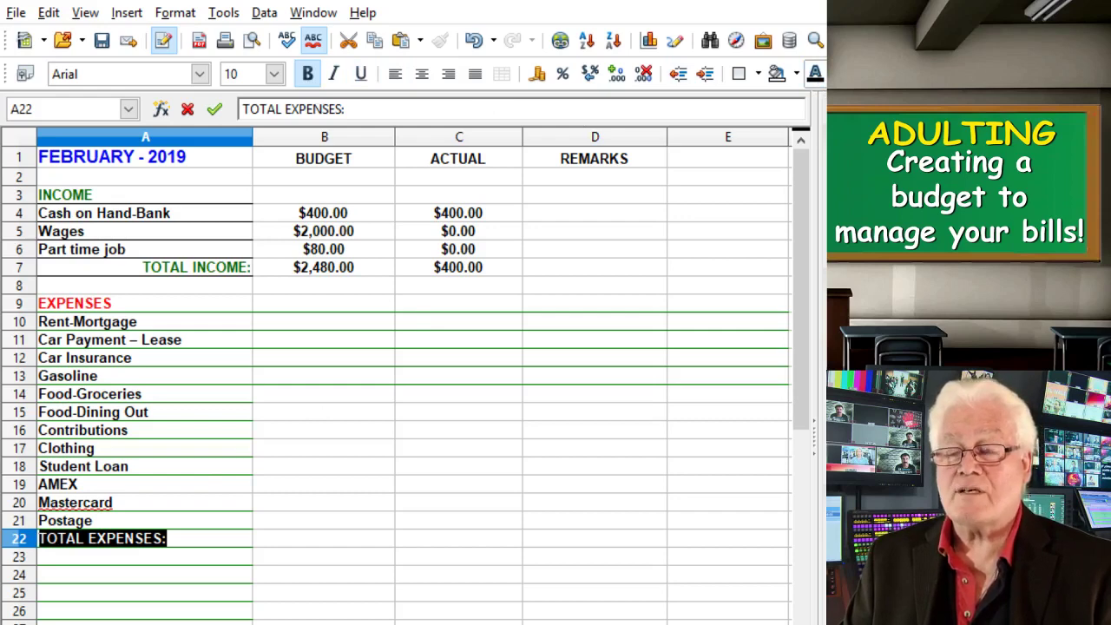
pyautogui.click(816, 75)
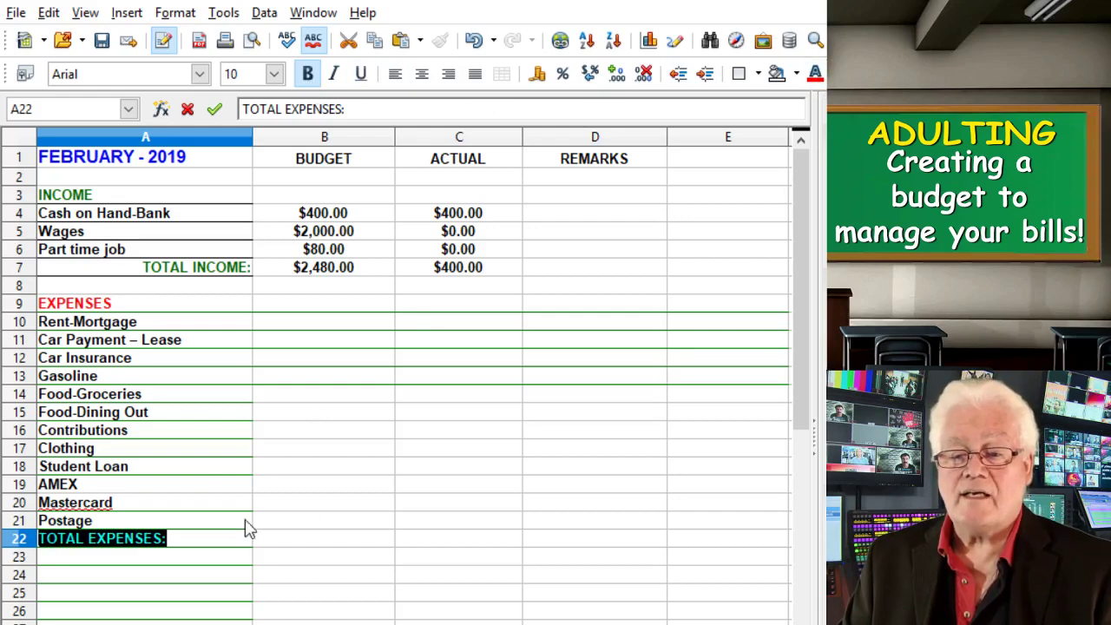
pyautogui.click(214, 538)
pyautogui.moveTo(214, 538); pyautogui.dragTo(35, 538)
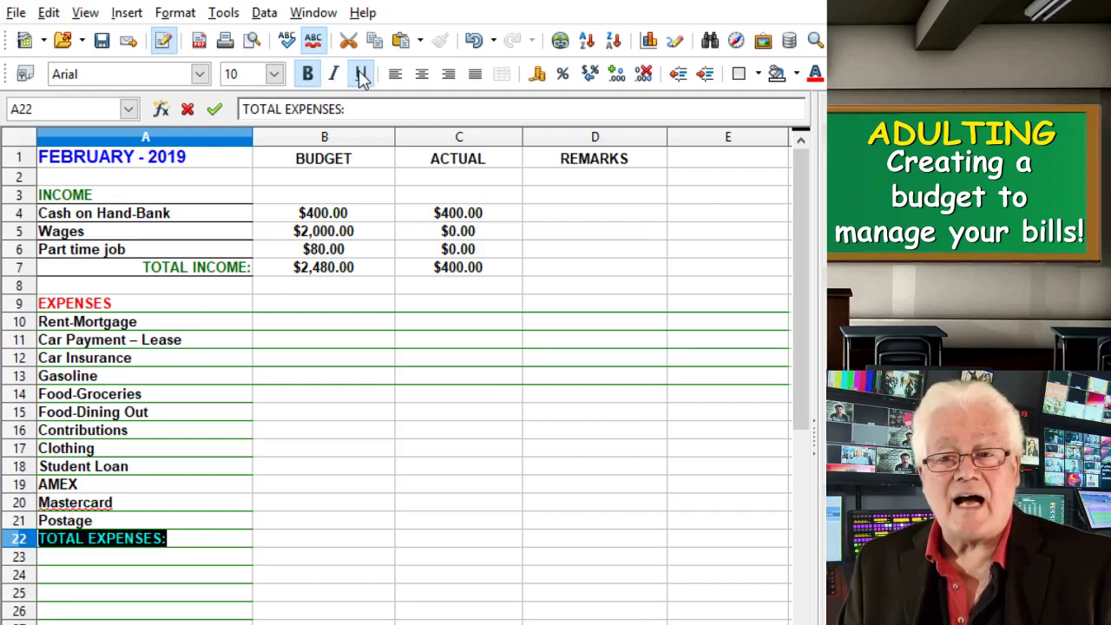
pyautogui.click(449, 77)
pyautogui.click(302, 538)
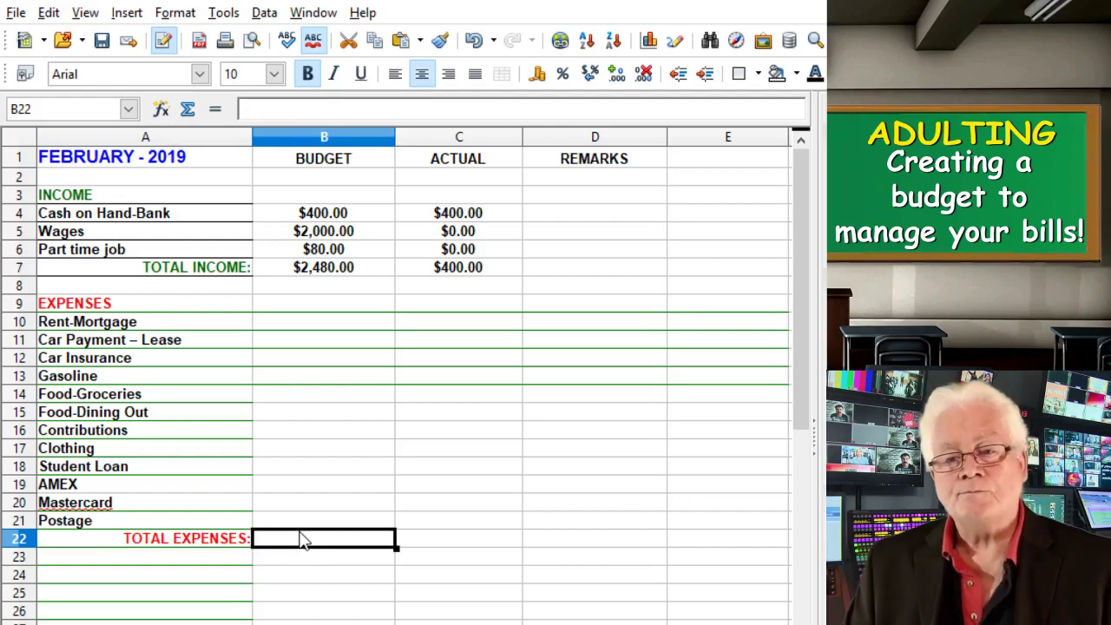
# Enter the label "CASH CARRIED FWD" in cell A24 and colour its text green
pyautogui.click(237, 579)
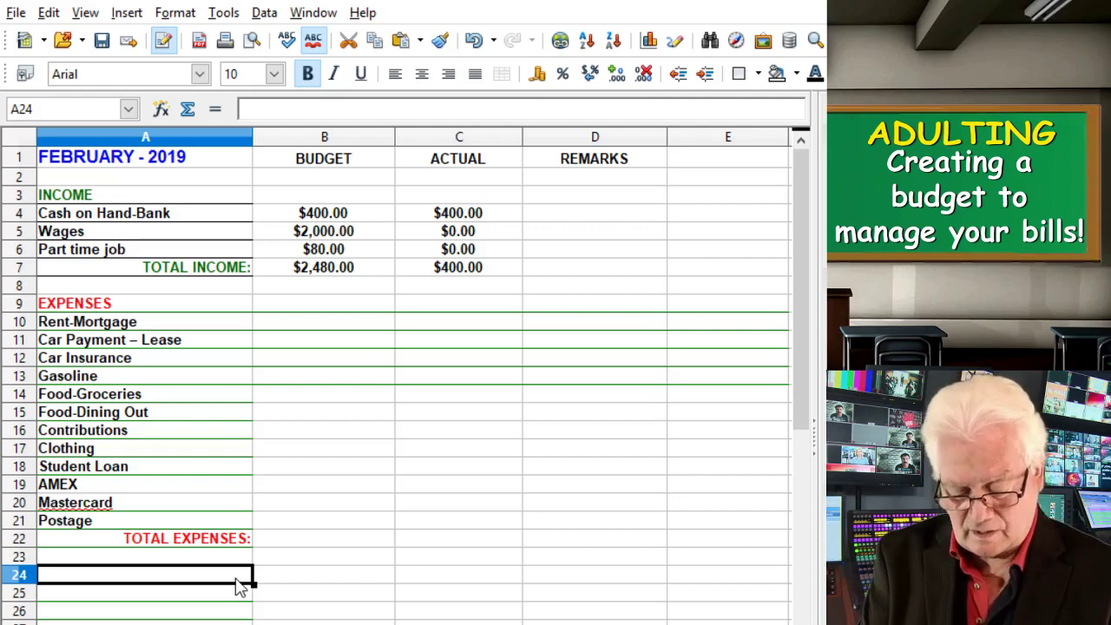
pyautogui.write('CASH CARRIED FWD')
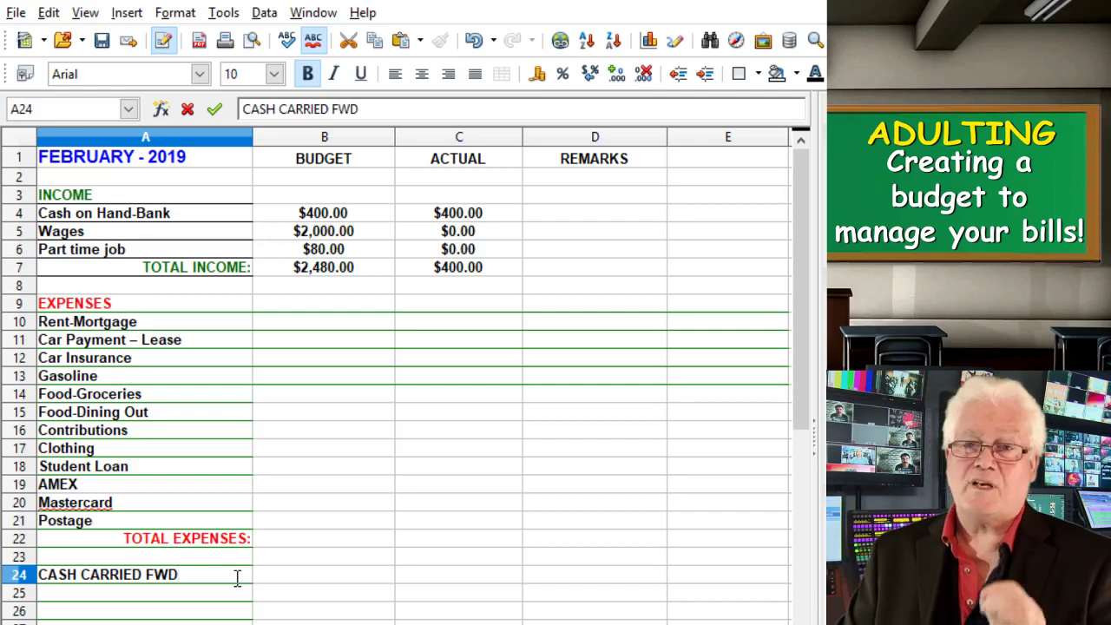
pyautogui.moveTo(222, 582); pyautogui.dragTo(39, 575)
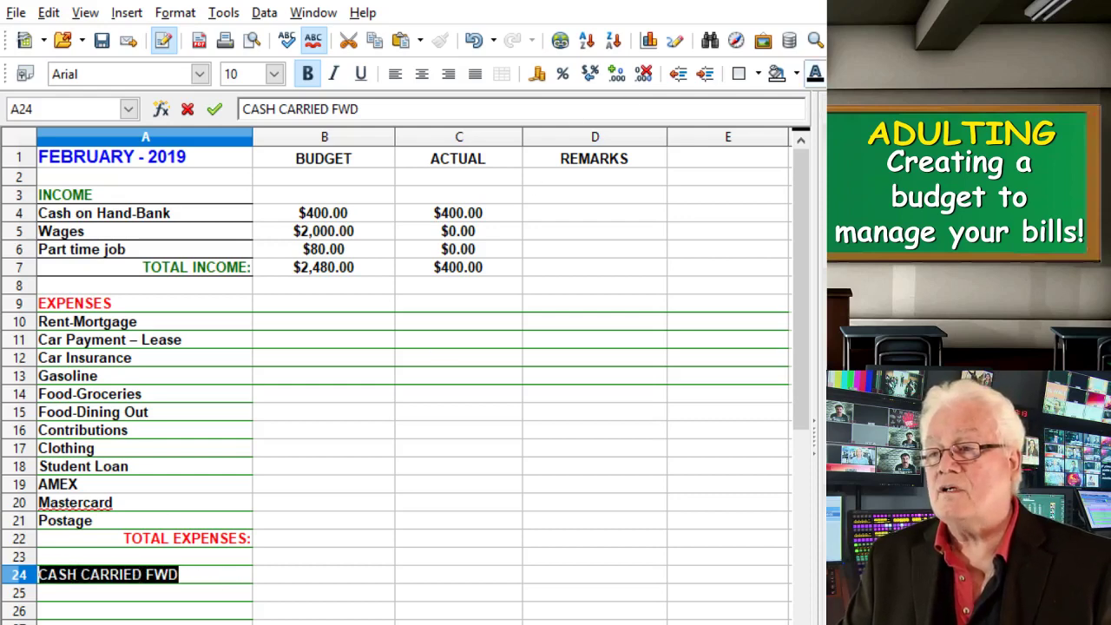
pyautogui.click(815, 74)
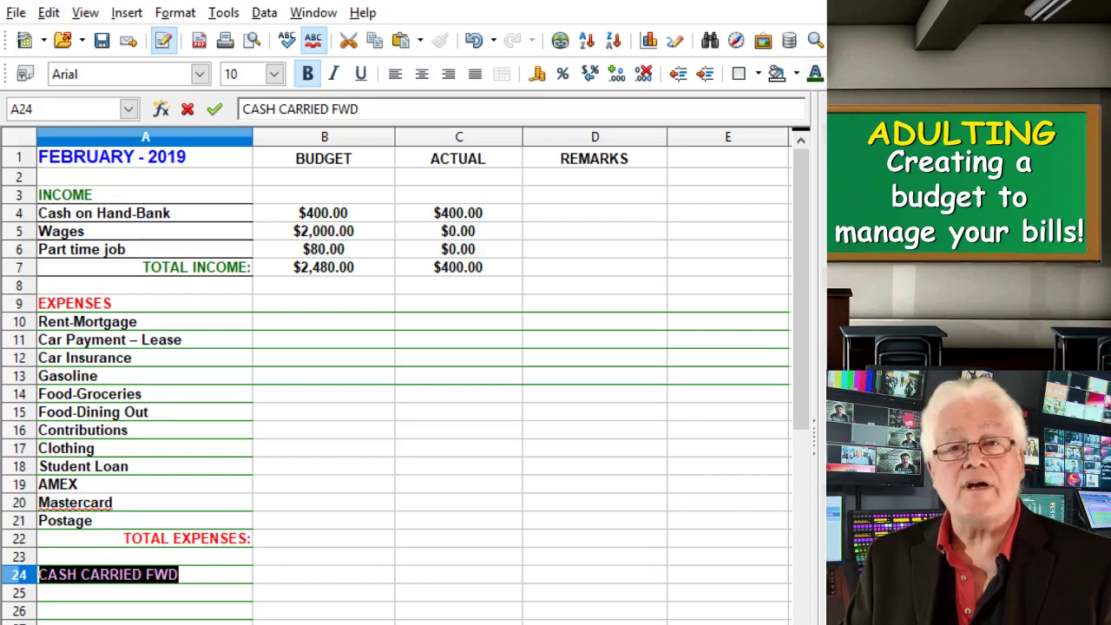
pyautogui.click(326, 582)
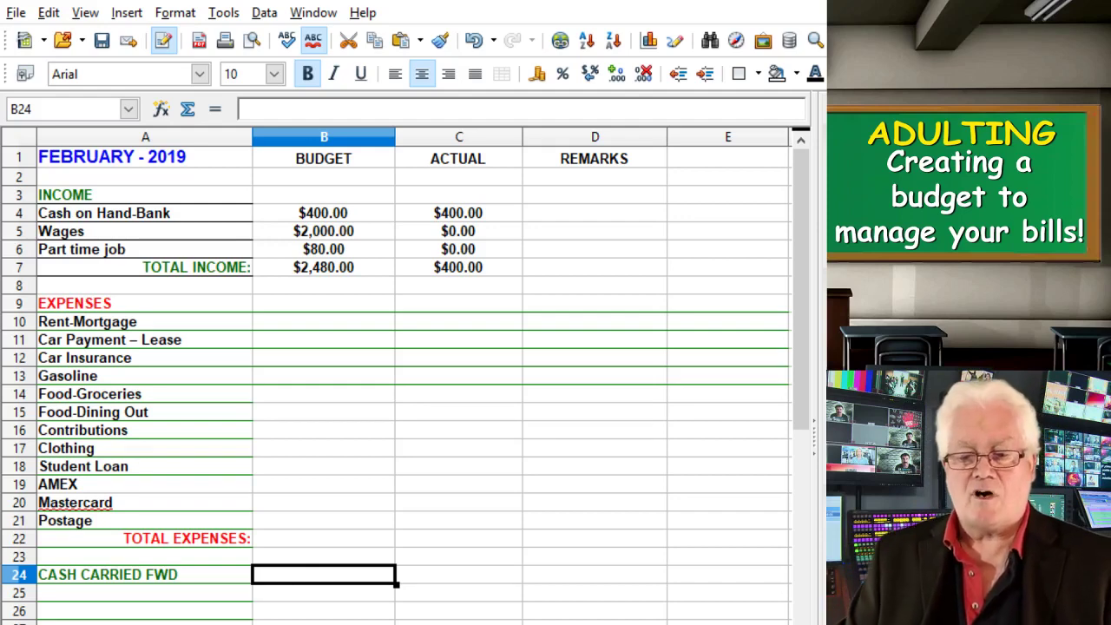
pyautogui.click(231, 578)
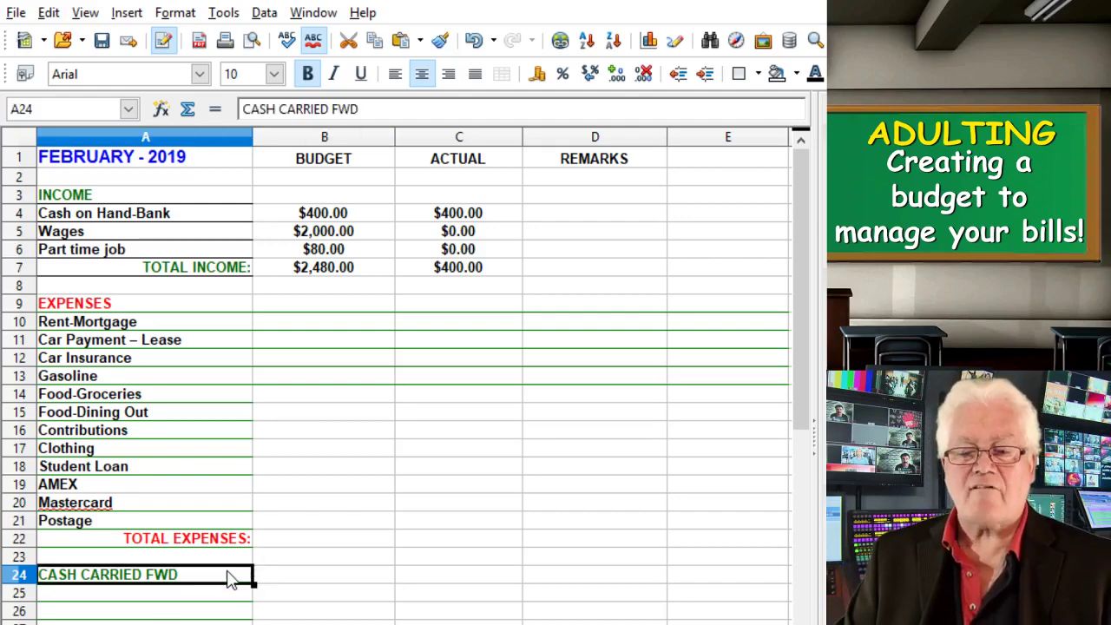
pyautogui.click(323, 587)
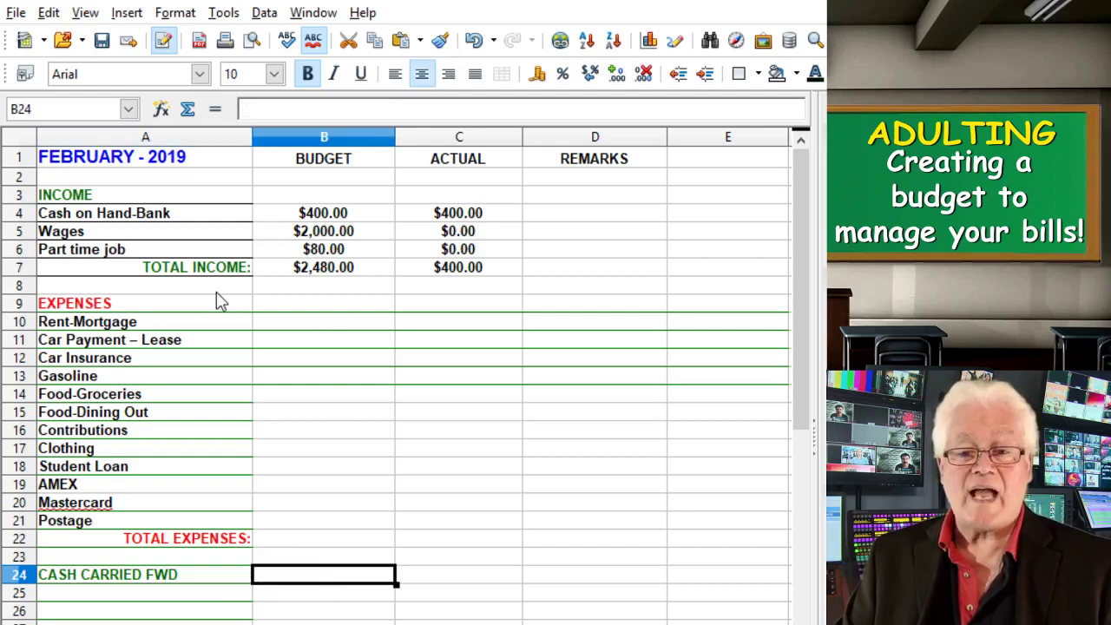
pyautogui.click(234, 325)
pyautogui.click(318, 330)
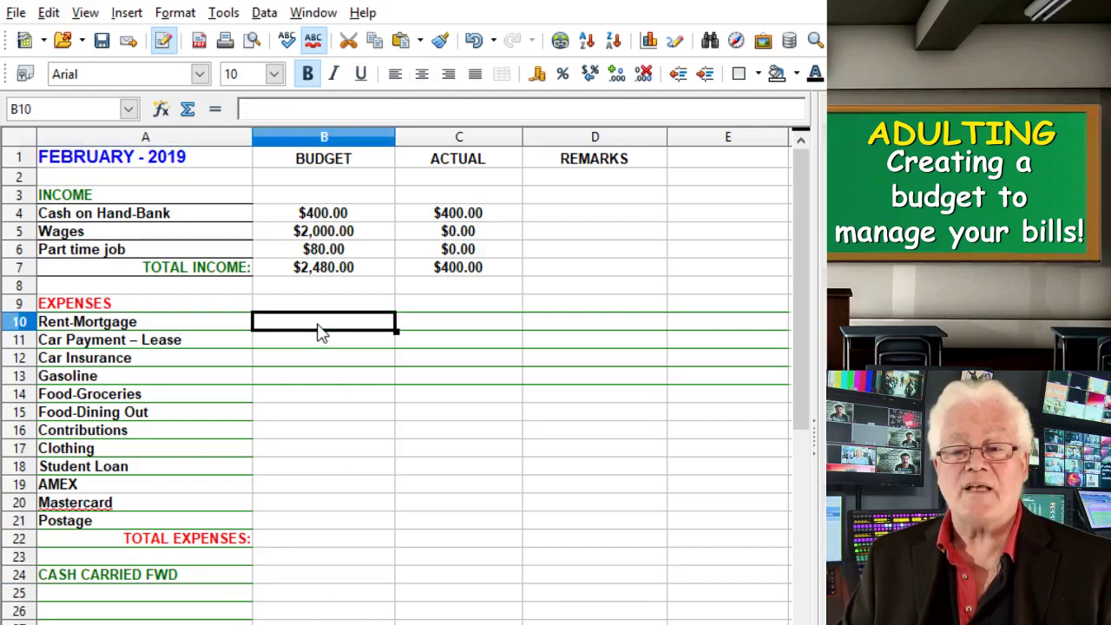
pyautogui.click(482, 239)
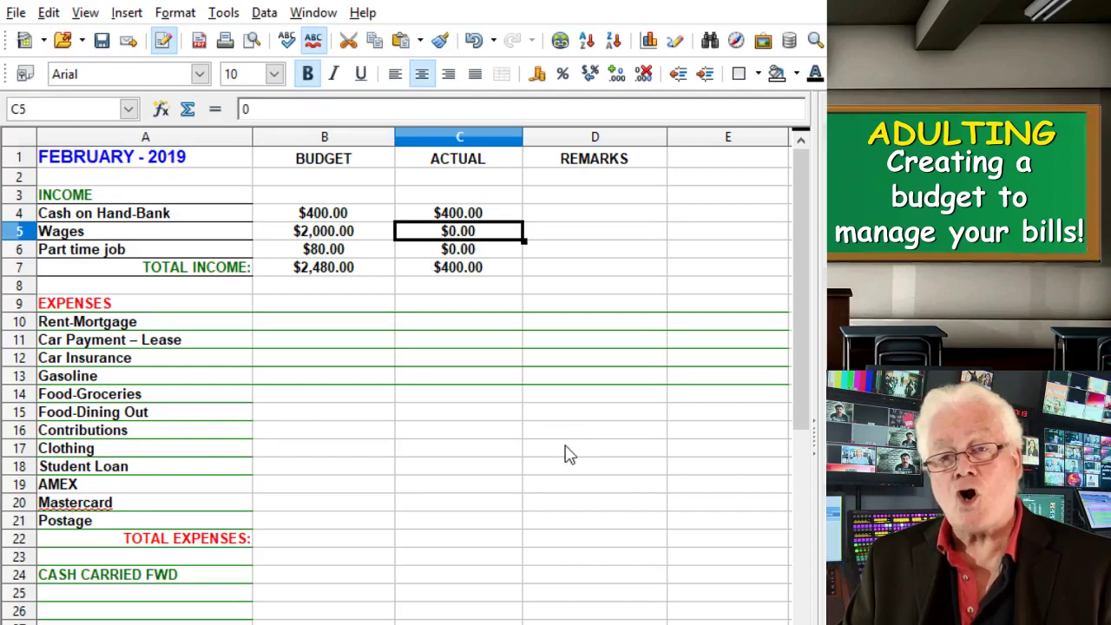
# Fill the budget and actual cells of all expense items, B10 to C21, with 0
pyautogui.click(349, 335)
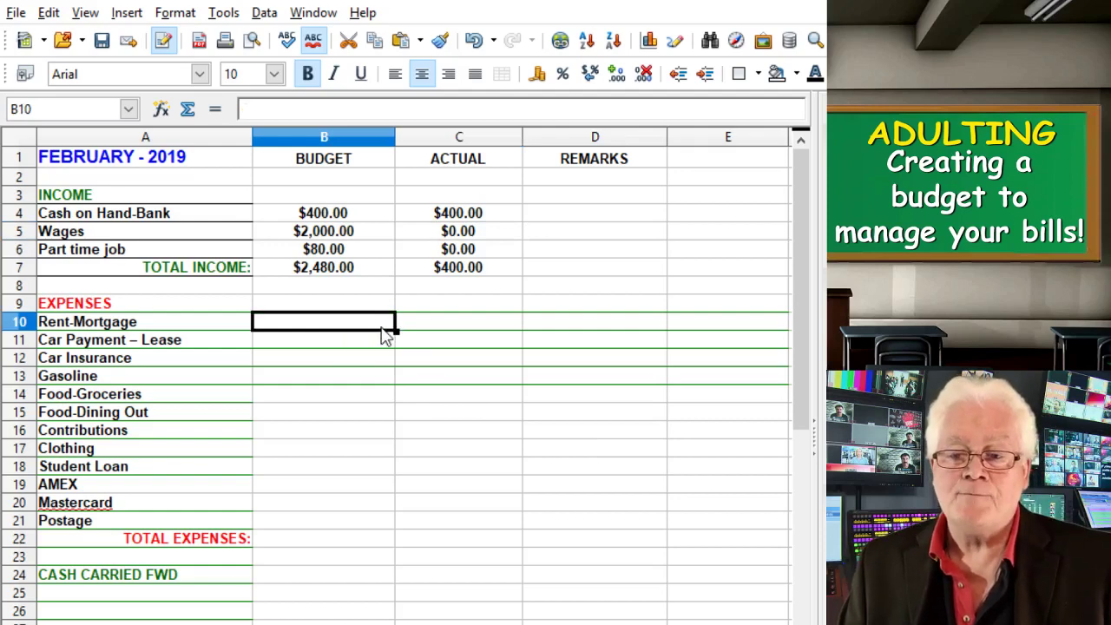
pyautogui.moveTo(379, 333); pyautogui.dragTo(413, 519)
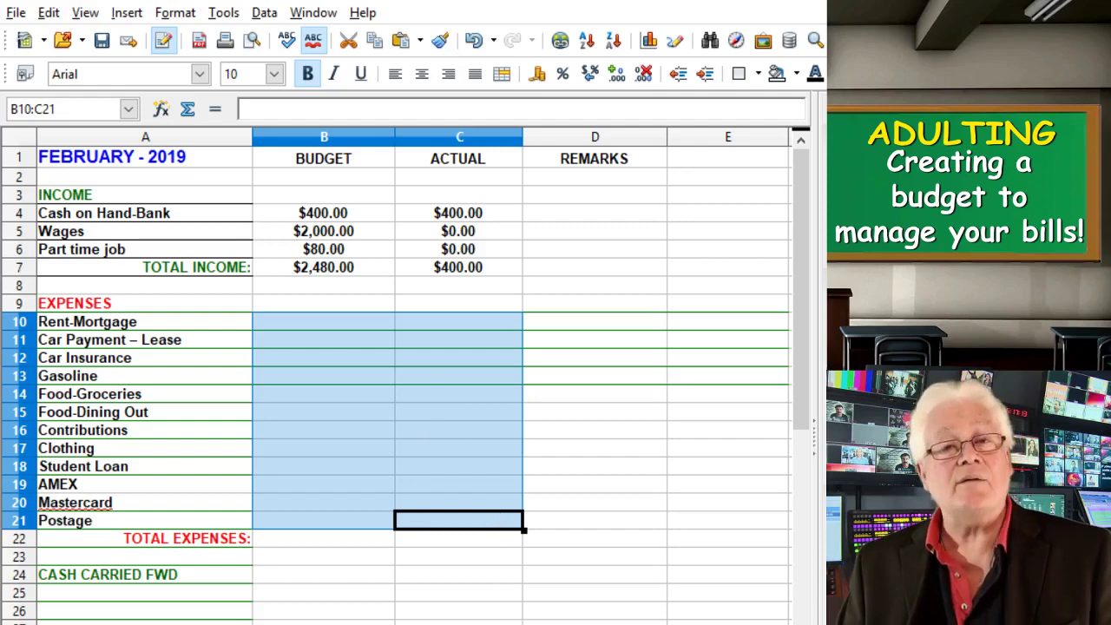
pyautogui.write('0')
pyautogui.hotkey('alt', 'Return')
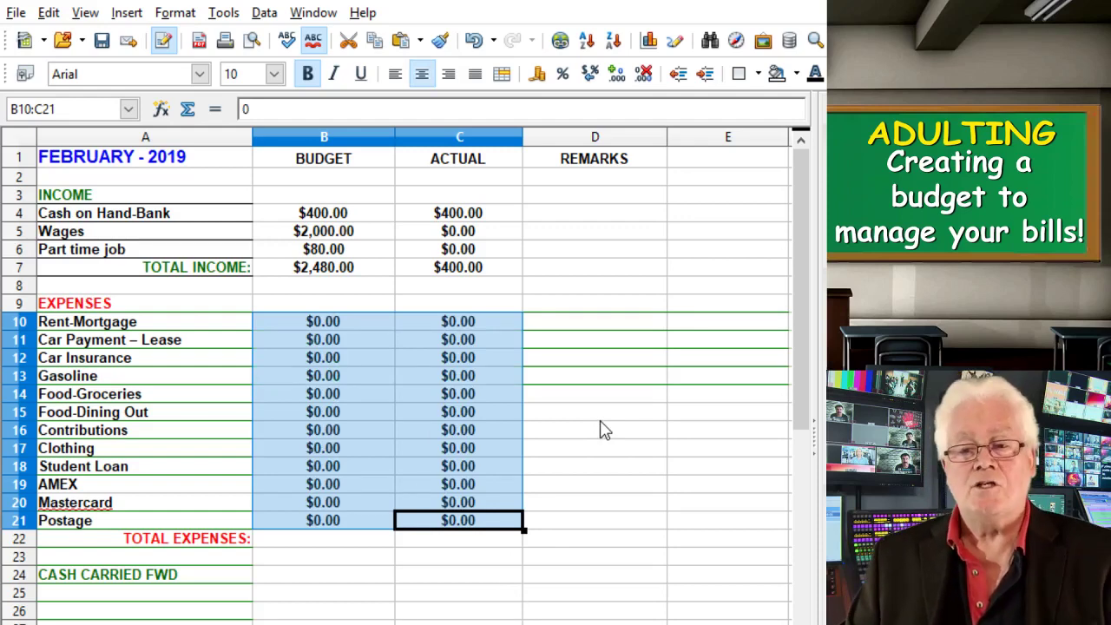
pyautogui.click(620, 415)
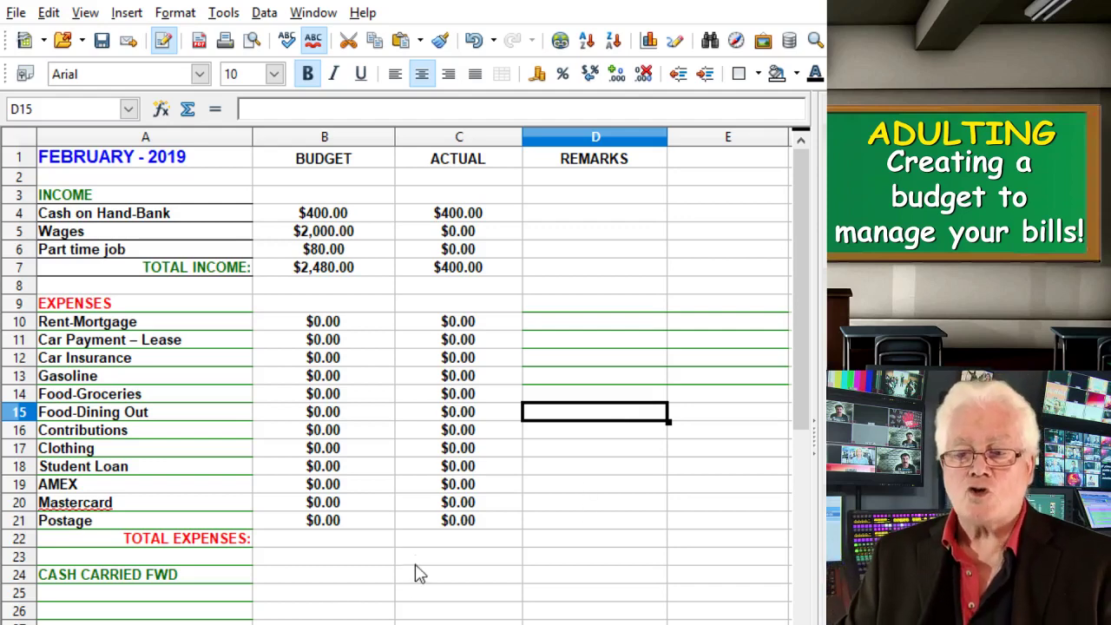
# Set the budget amount for Rent-Mortgage in cell B10 to 1200
pyautogui.click(353, 327)
pyautogui.doubleClick(354, 323)
pyautogui.doubleClick(323, 321)
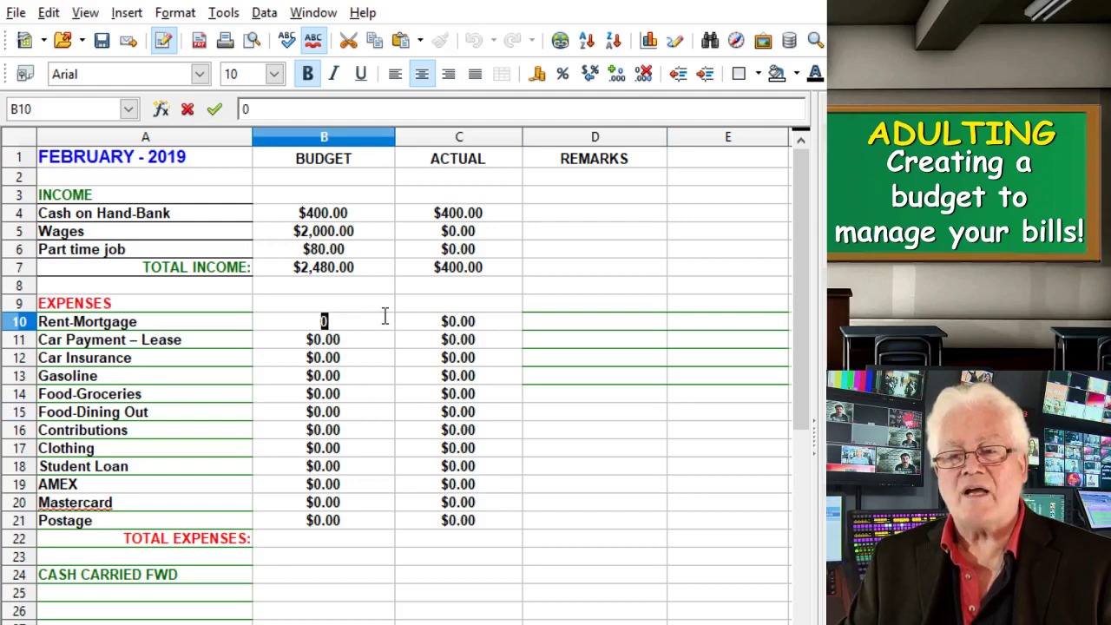
pyautogui.write('1')
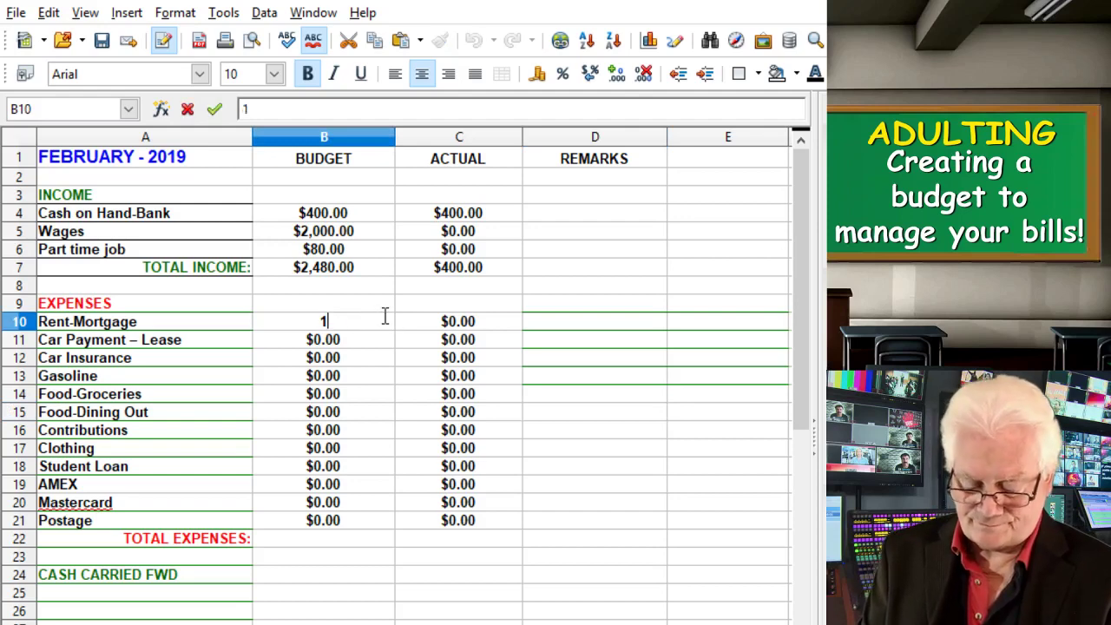
pyautogui.write(',20')
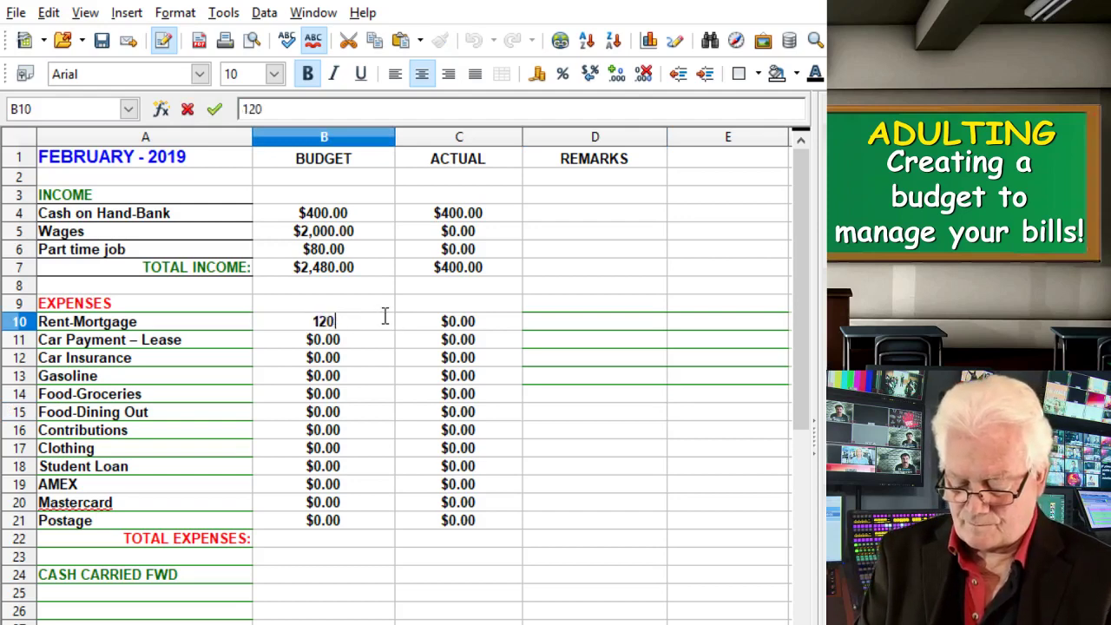
pyautogui.write('0.')
pyautogui.press('Return')
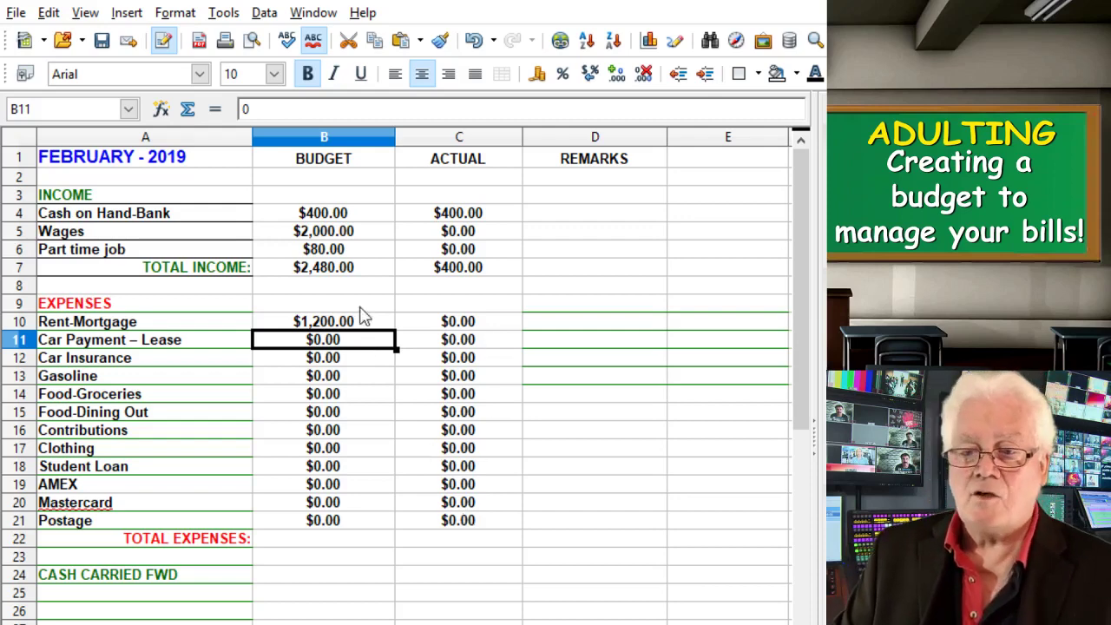
# Set the budget amounts for Car Payment – Lease in B11 to 250 and Car Insurance in B12 to 200
pyautogui.doubleClick(347, 338)
pyautogui.moveTo(348, 338); pyautogui.dragTo(298, 338)
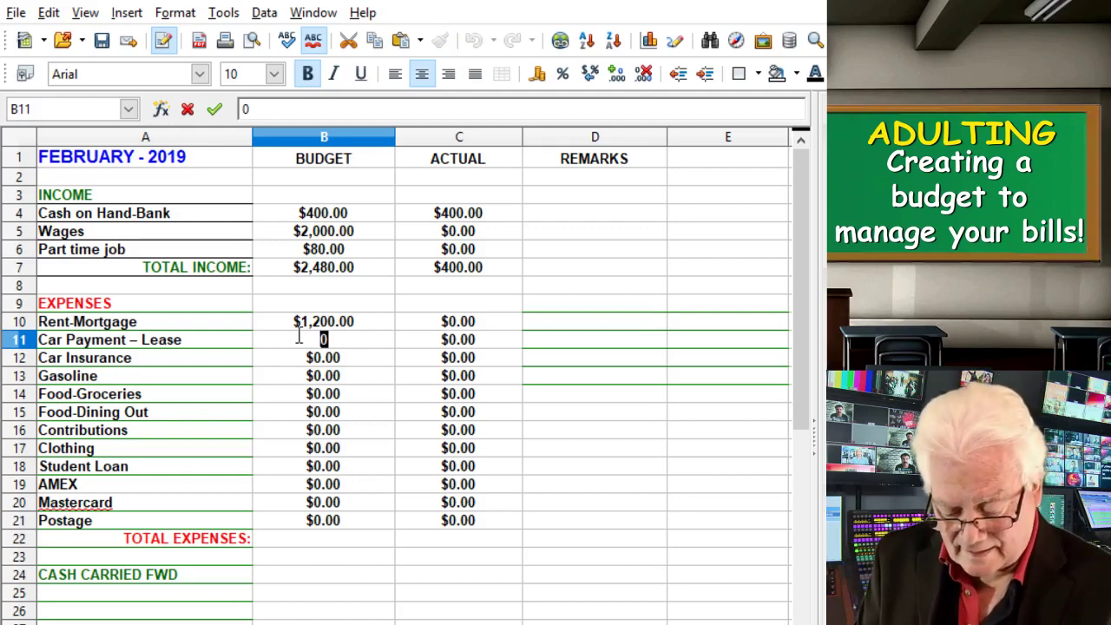
pyautogui.write('250.')
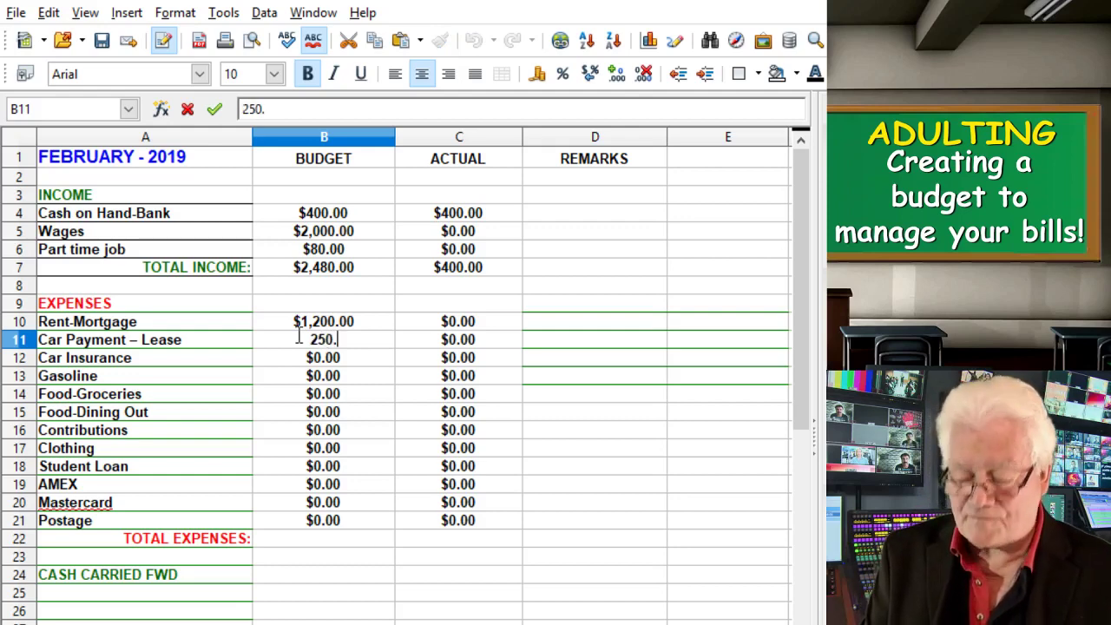
pyautogui.press('Return')
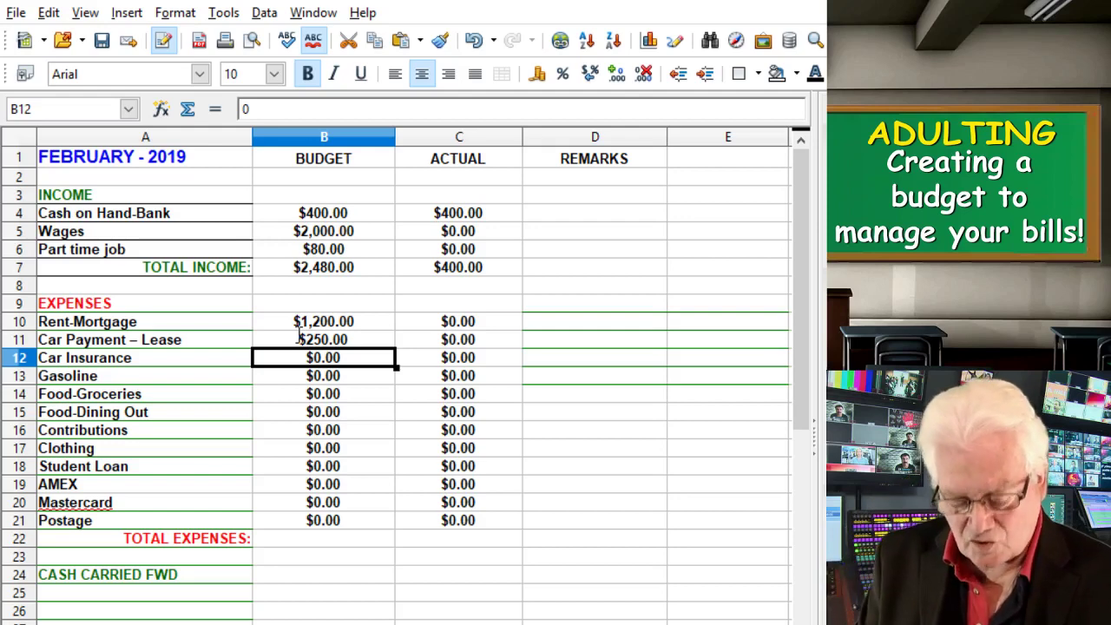
pyautogui.write('200.')
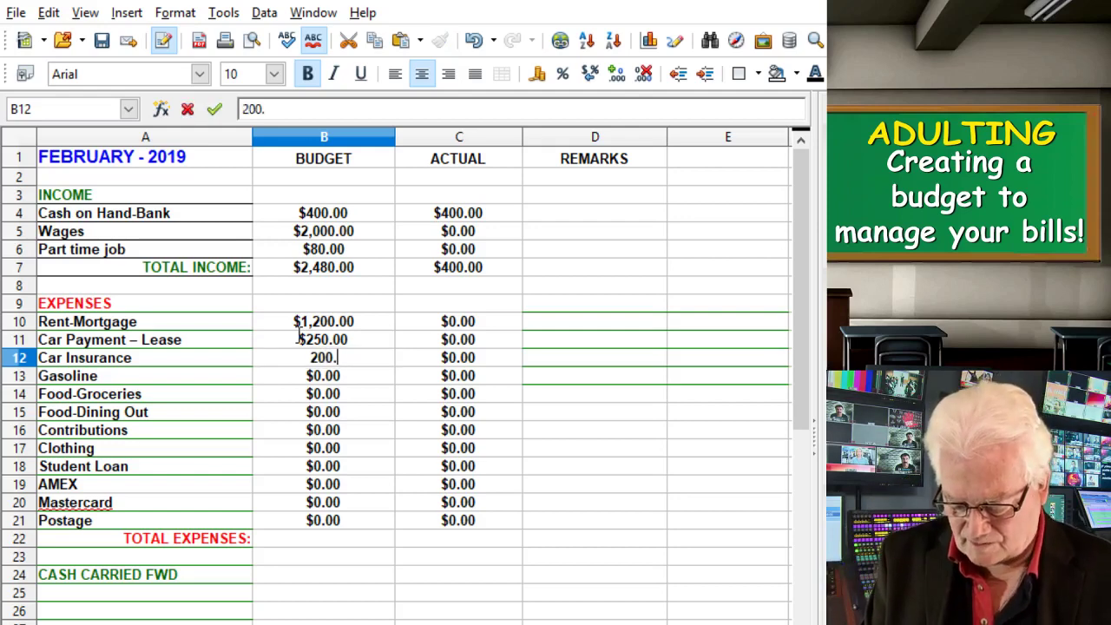
pyautogui.press('Return')
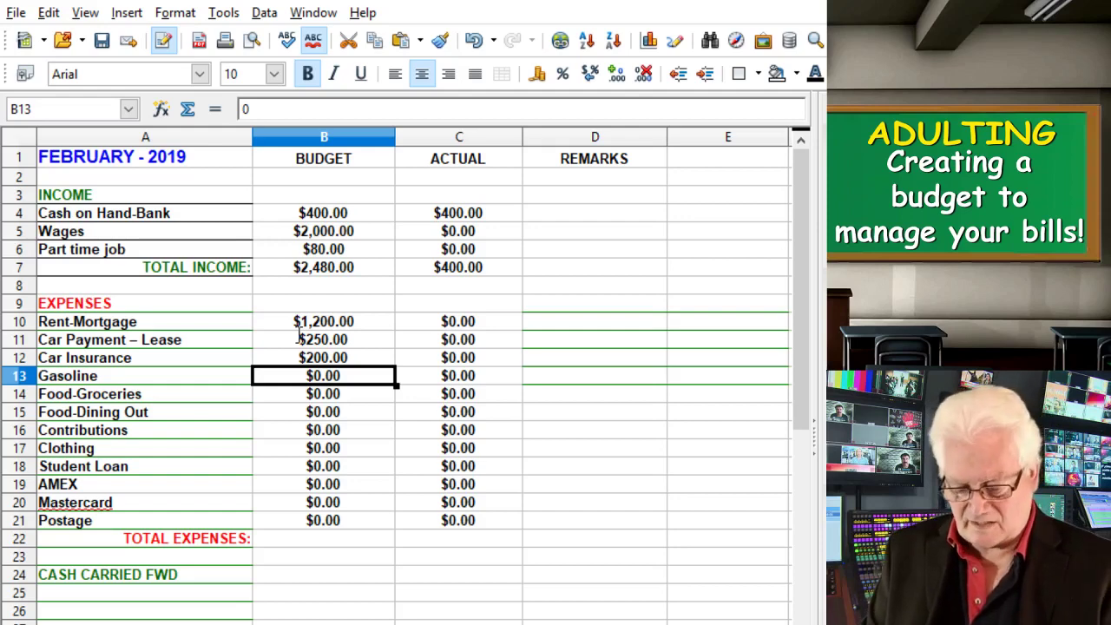
# Set the budget amounts for Gasoline in B13 to 240 and Food-Groceries in B14 to 200
pyautogui.write('60.')
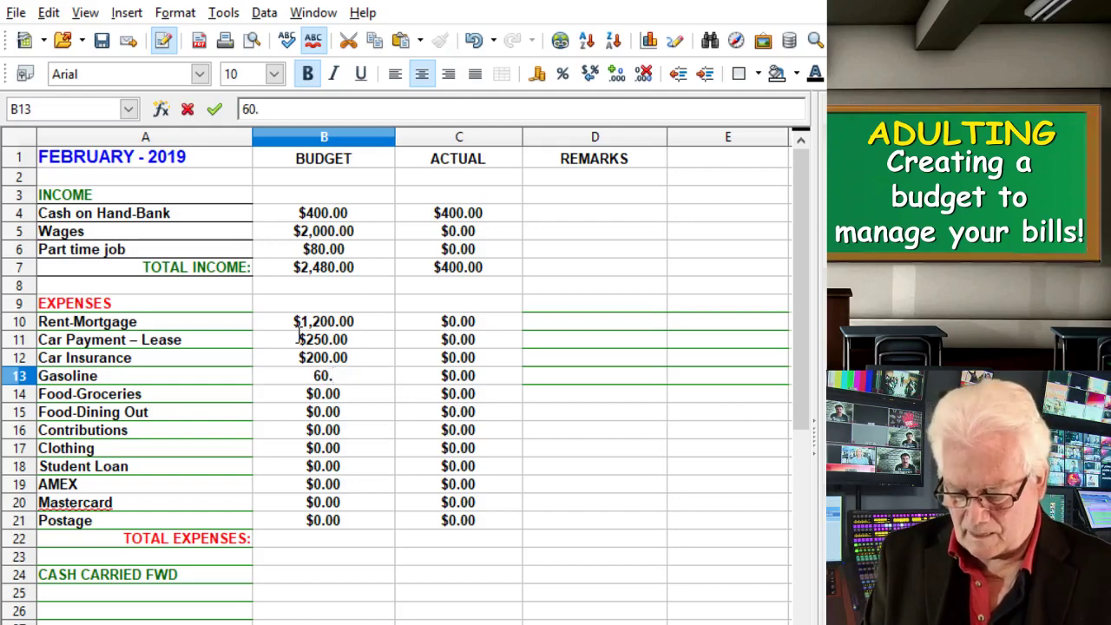
pyautogui.press('BackSpace')
pyautogui.press('BackSpace')
pyautogui.press('BackSpace')
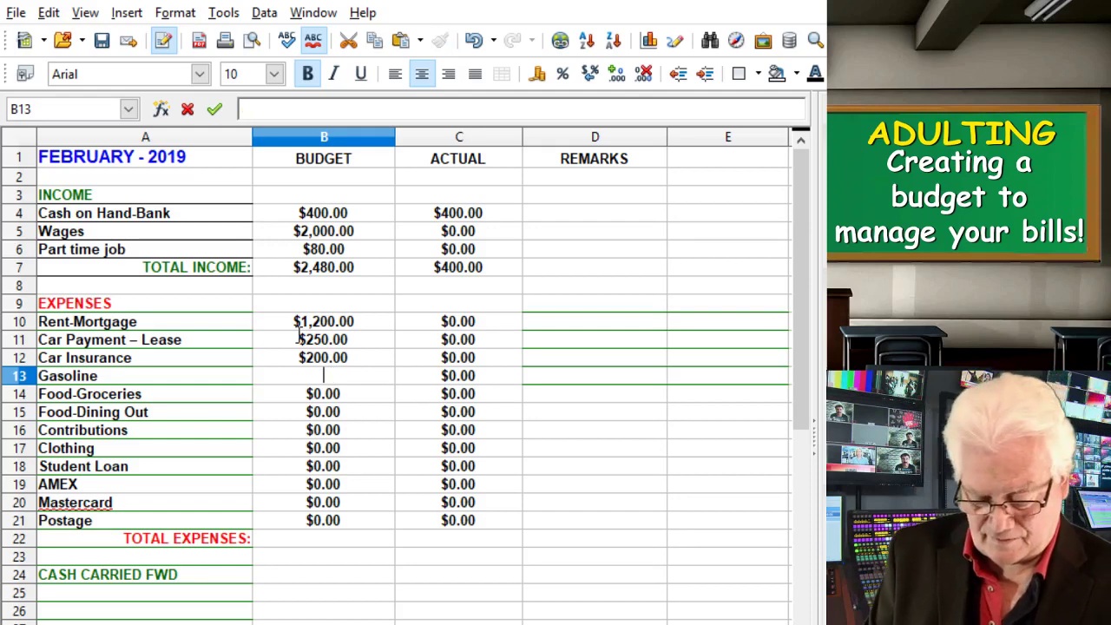
pyautogui.write('240.')
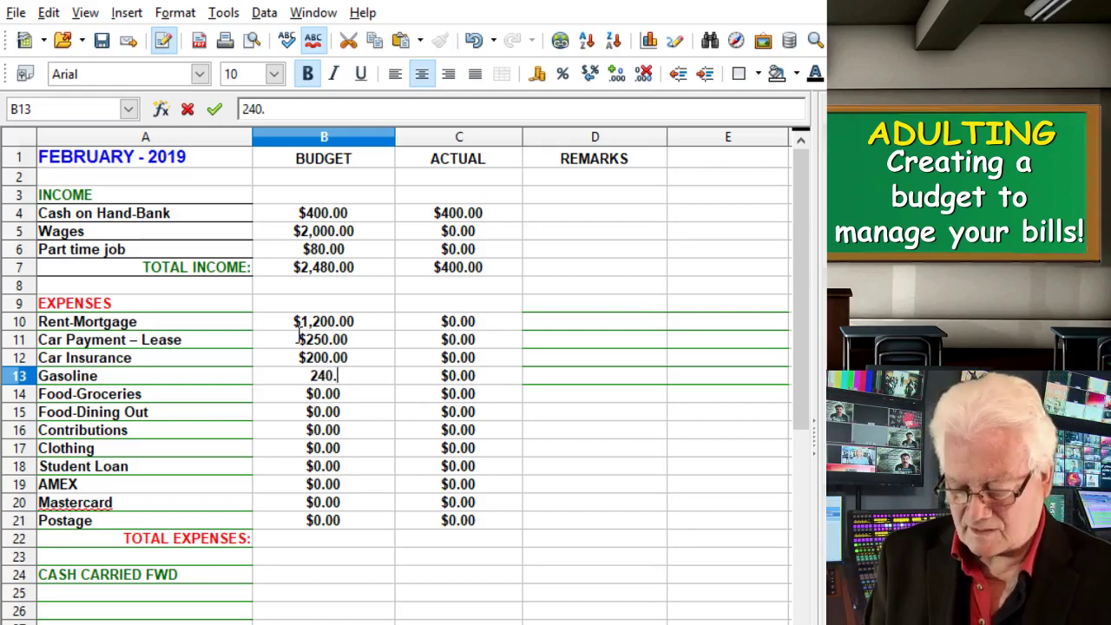
pyautogui.press('Return')
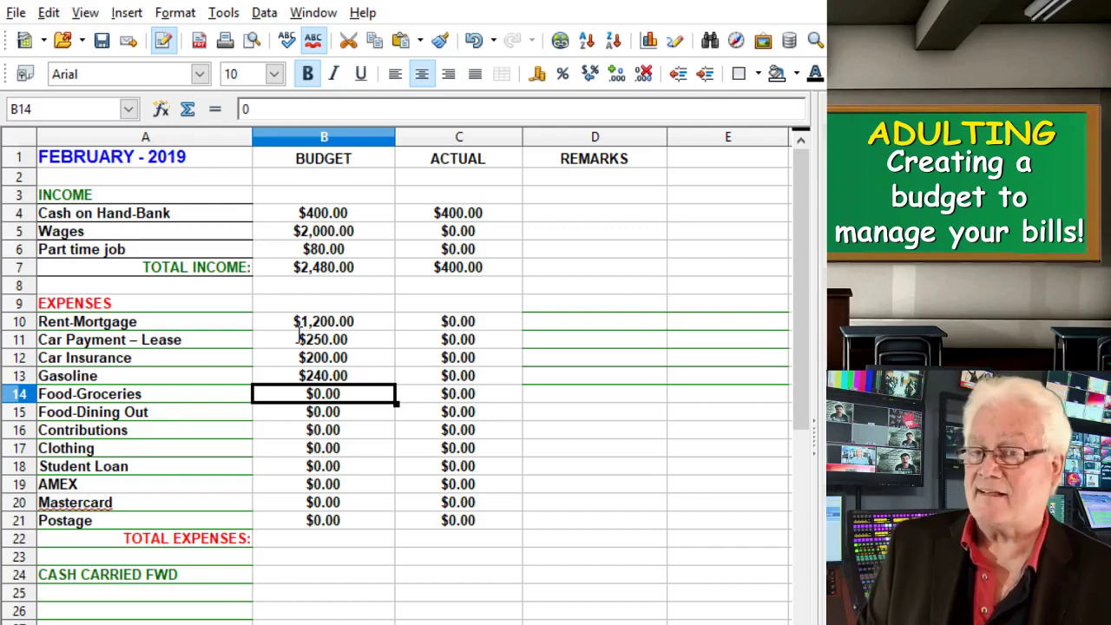
pyautogui.write('200.')
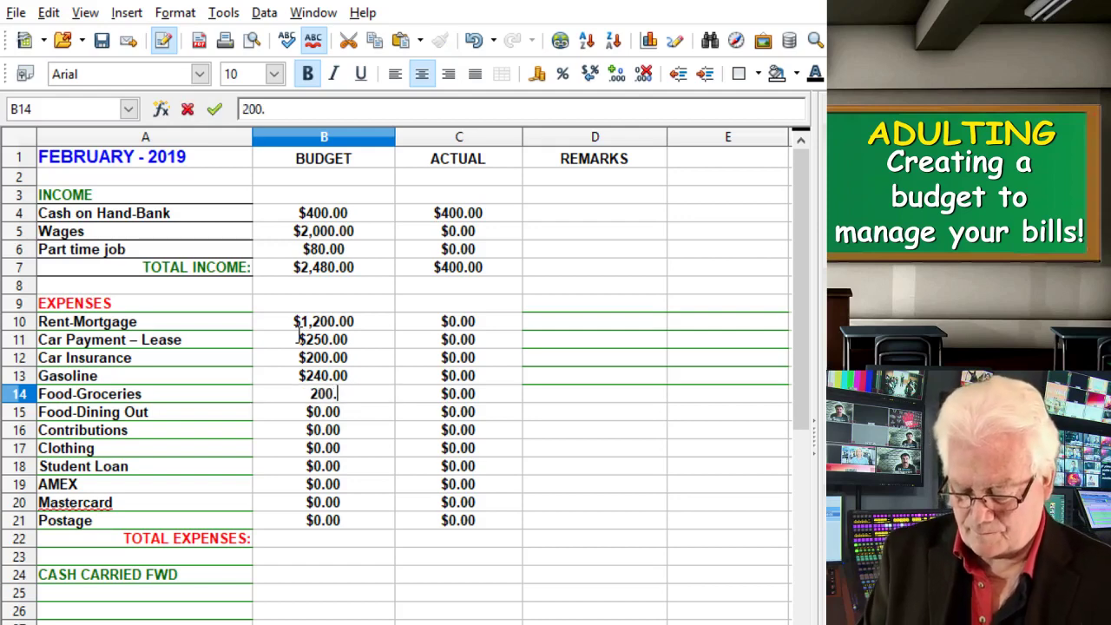
pyautogui.press('Return')
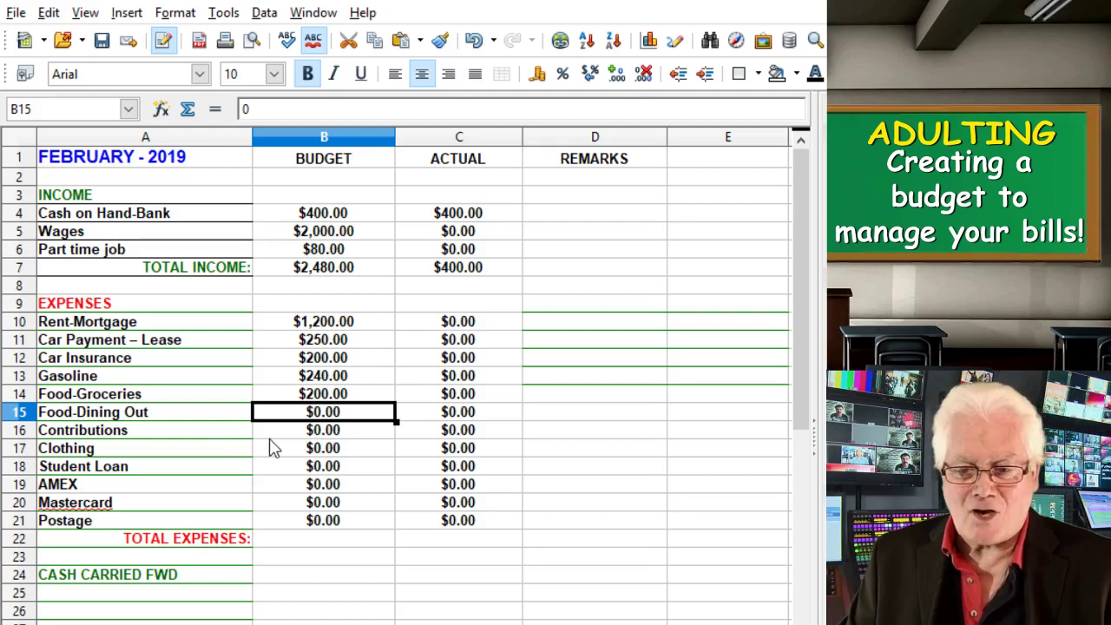
# Set the budget amounts for Contributions in B16 to 248 and Student Loan in B18 to 135
pyautogui.doubleClick(358, 432)
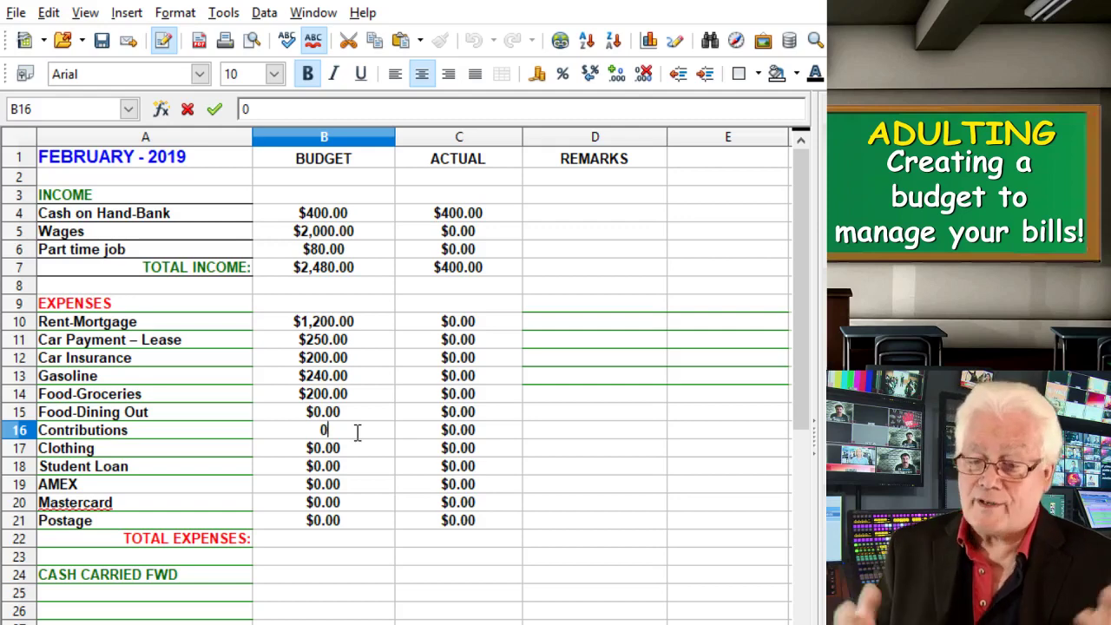
pyautogui.press('BackSpace')
pyautogui.write('2')
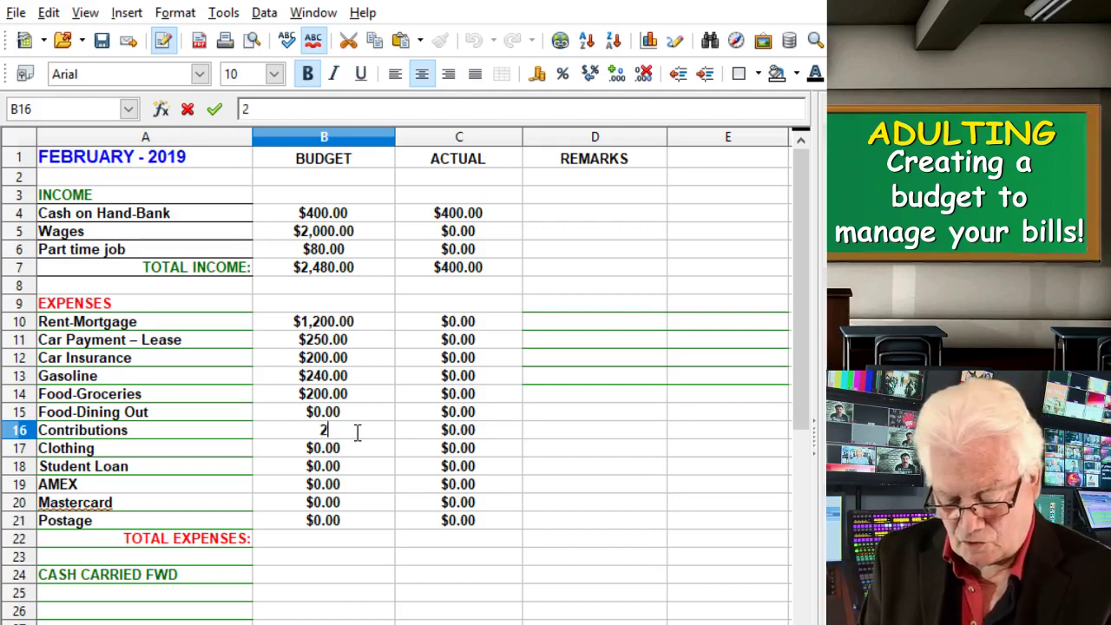
pyautogui.write('48.')
pyautogui.press('Return')
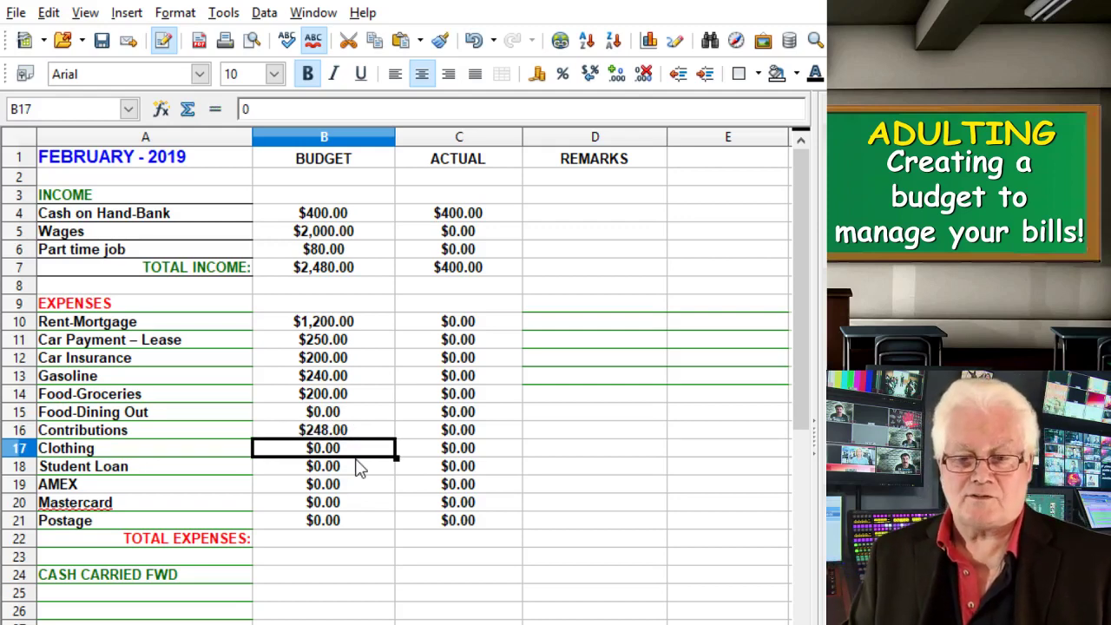
pyautogui.doubleClick(360, 467)
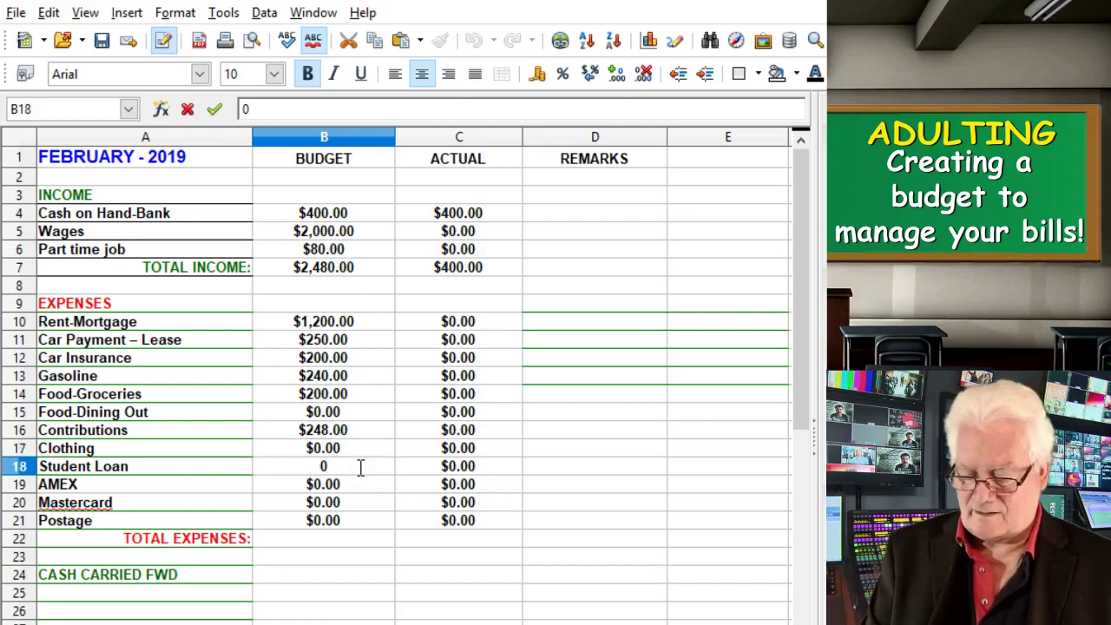
pyautogui.press('BackSpace')
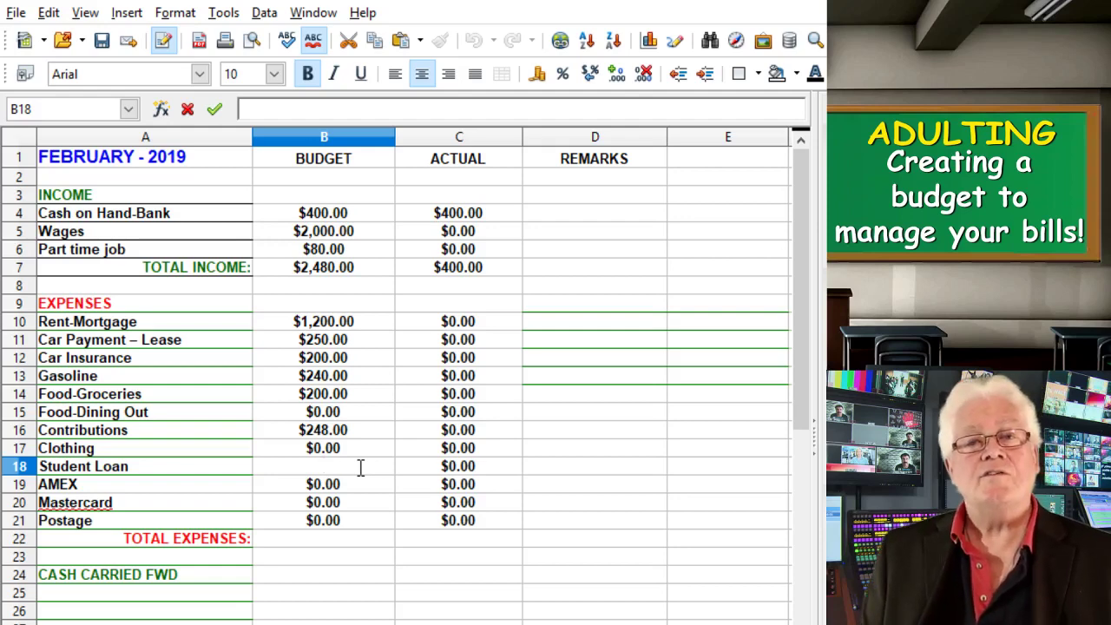
pyautogui.write('135.')
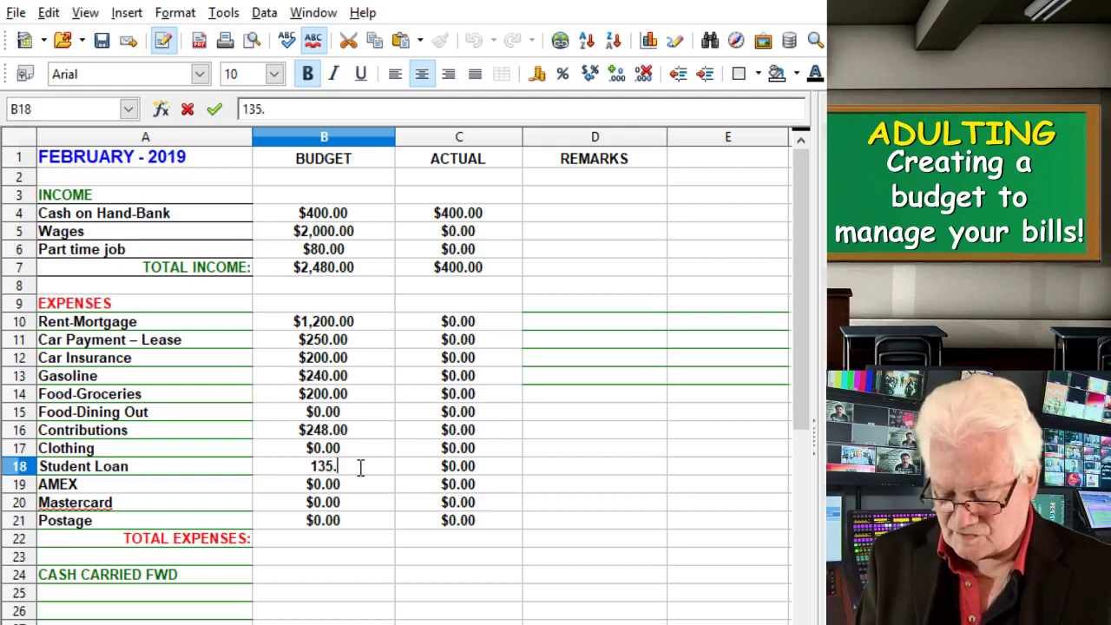
pyautogui.press('Return')
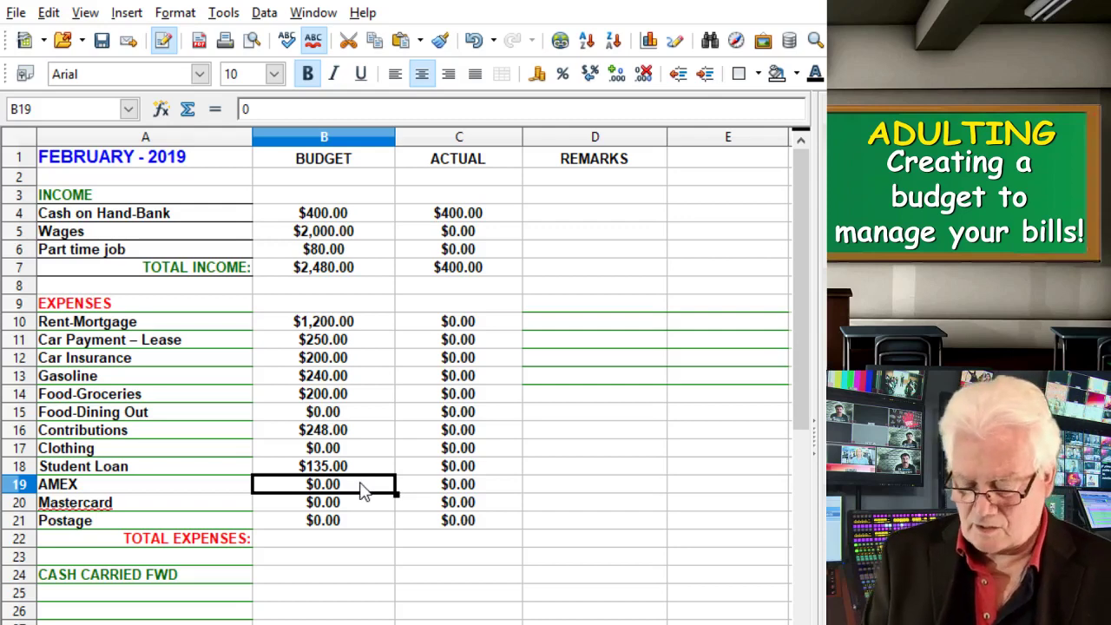
# Set the budget amounts for AMEX in B19 to 45.53 and Mastercard in B20 to 65.45
pyautogui.press('Delete')
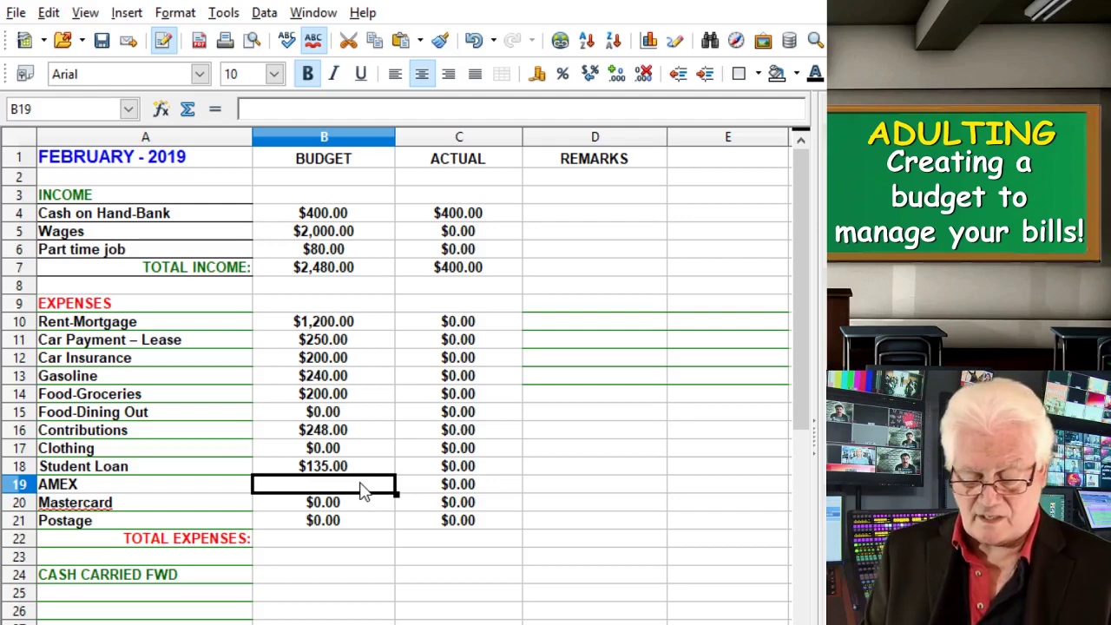
pyautogui.write('45')
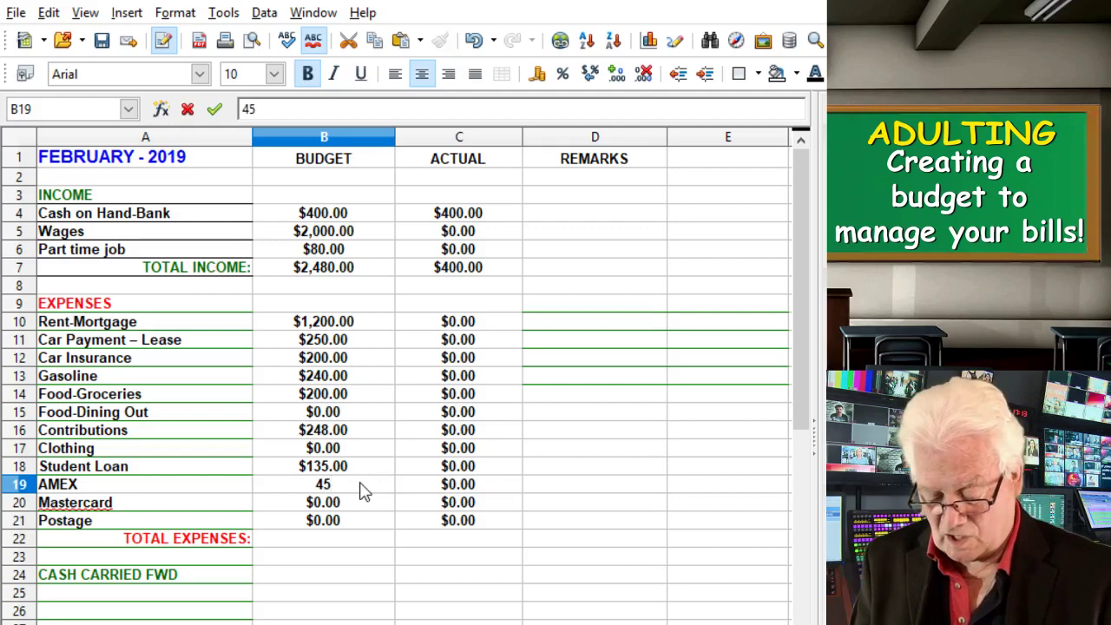
pyautogui.write('.53')
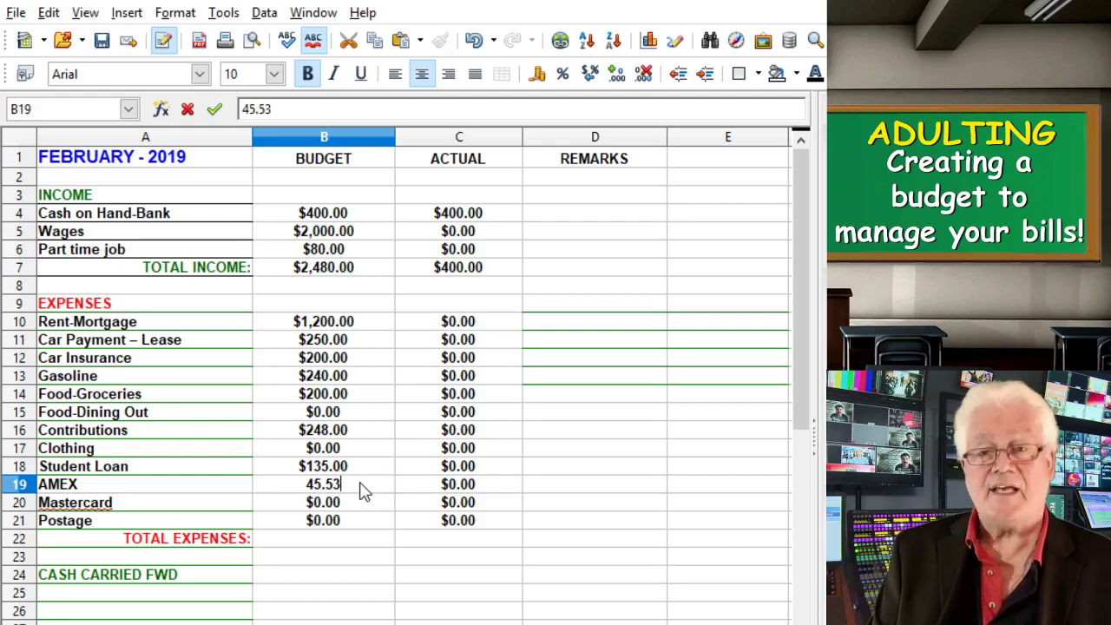
pyautogui.press('Return')
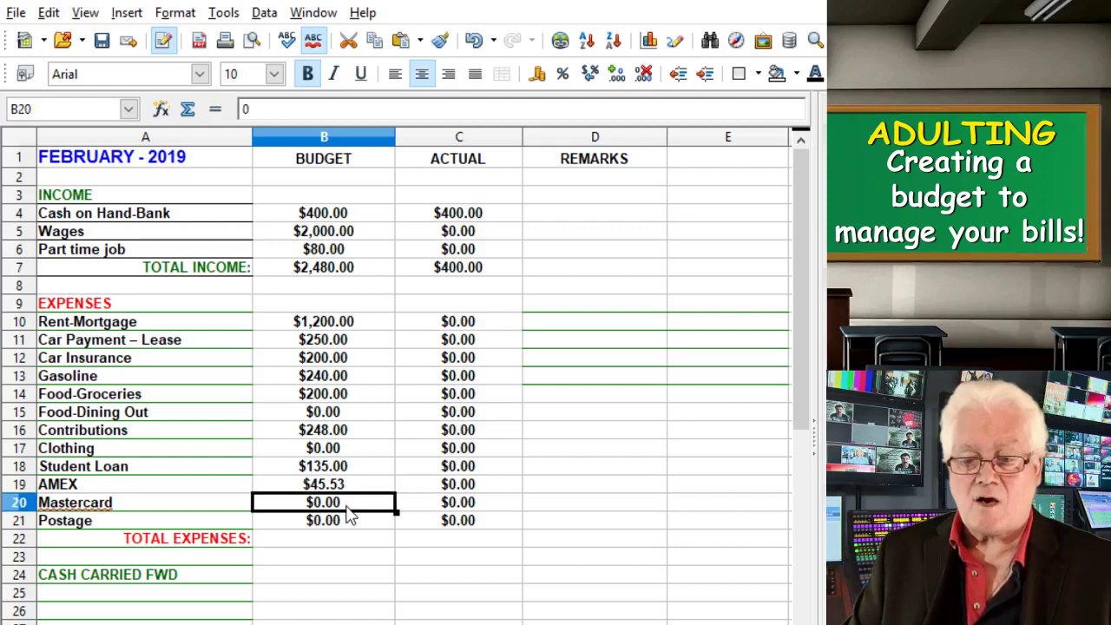
pyautogui.doubleClick(347, 503)
pyautogui.doubleClick(324, 502)
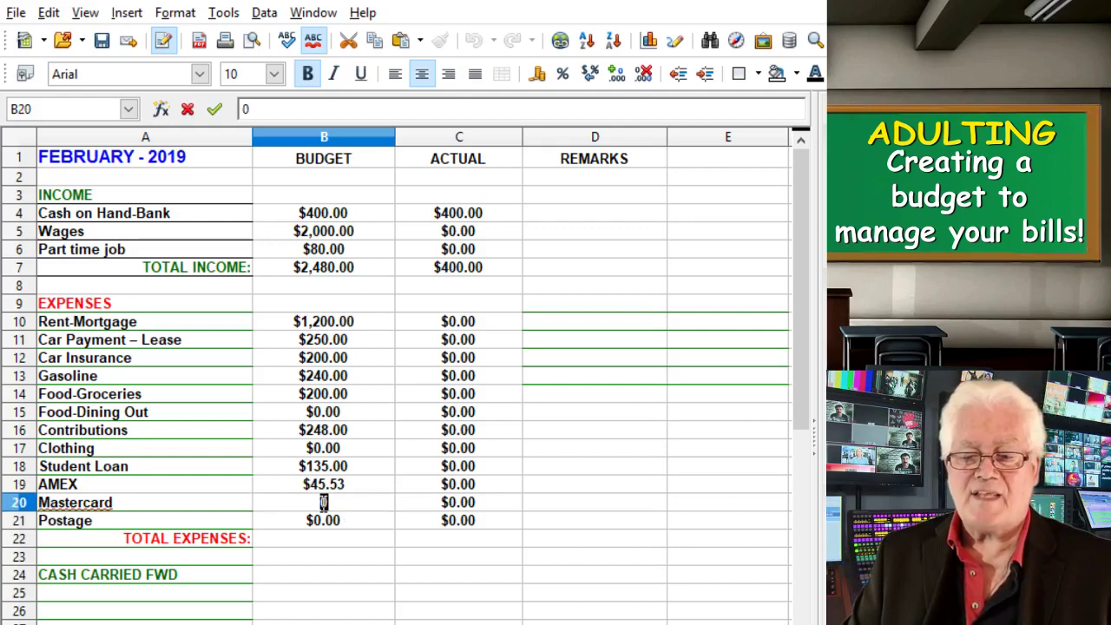
pyautogui.write('65')
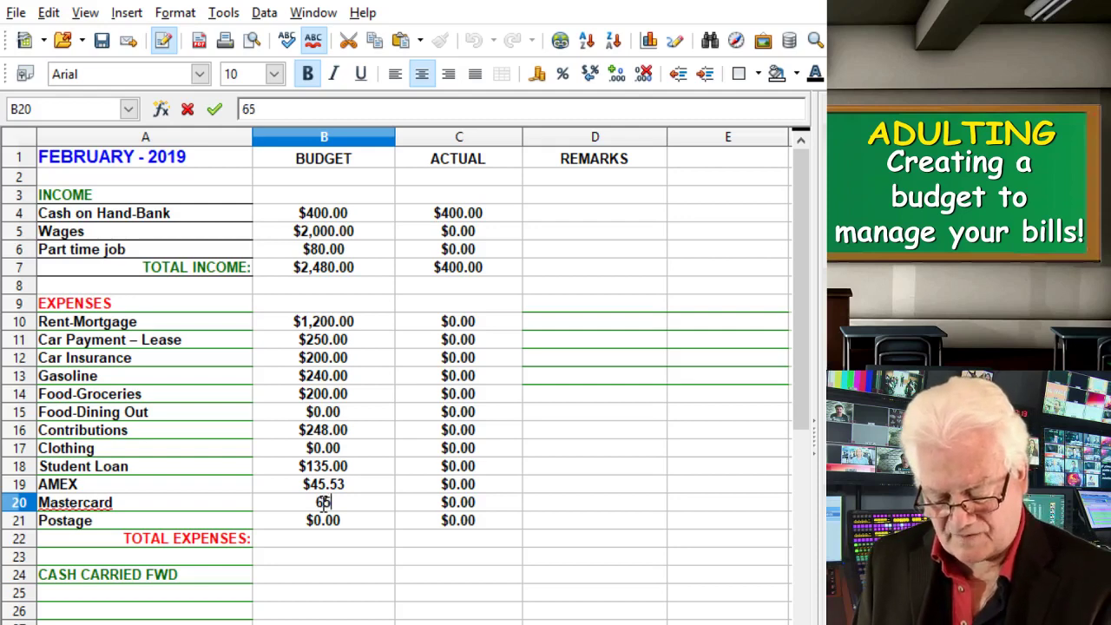
pyautogui.write('.45')
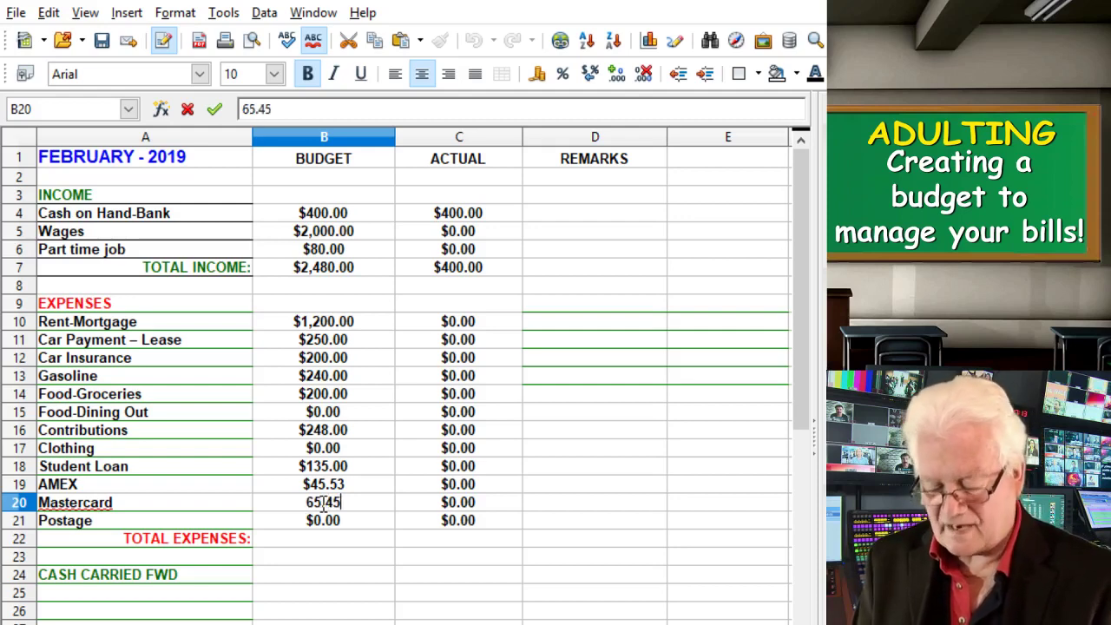
pyautogui.press('Return')
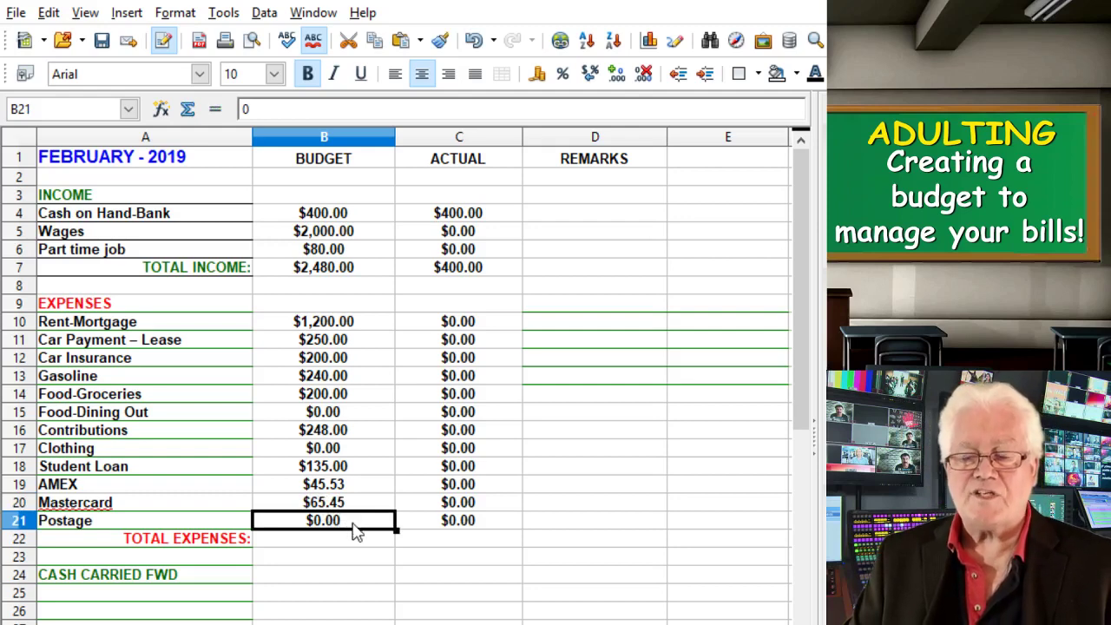
# Set the budget amount for Postage in cell B21 to 10.00
pyautogui.doubleClick(356, 525)
pyautogui.moveTo(356, 523); pyautogui.dragTo(315, 521)
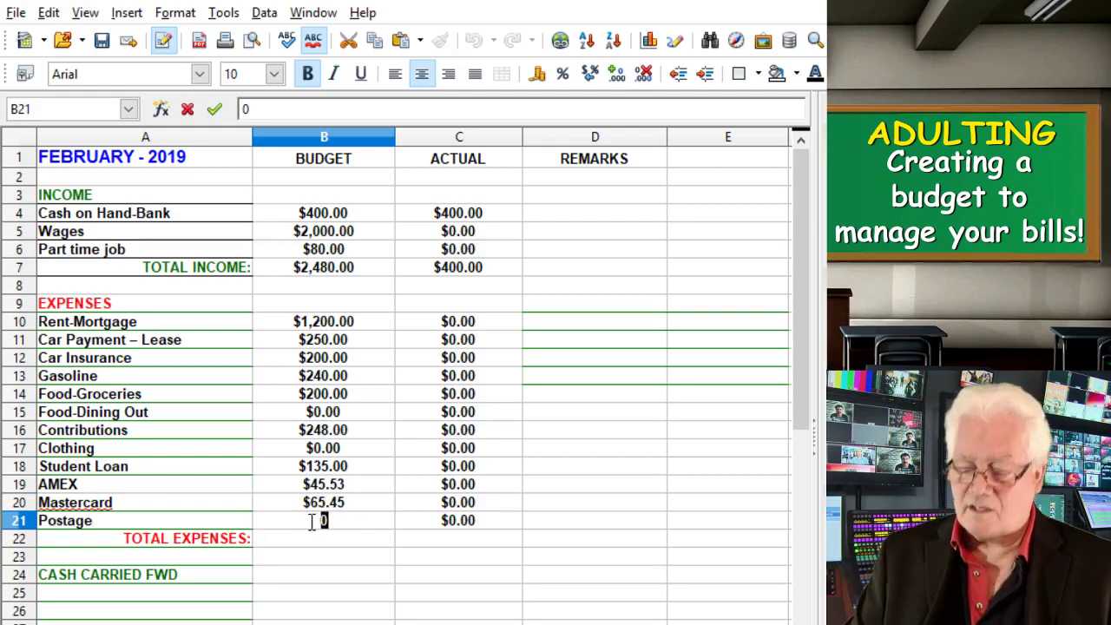
pyautogui.press('BackSpace')
pyautogui.write('10.00')
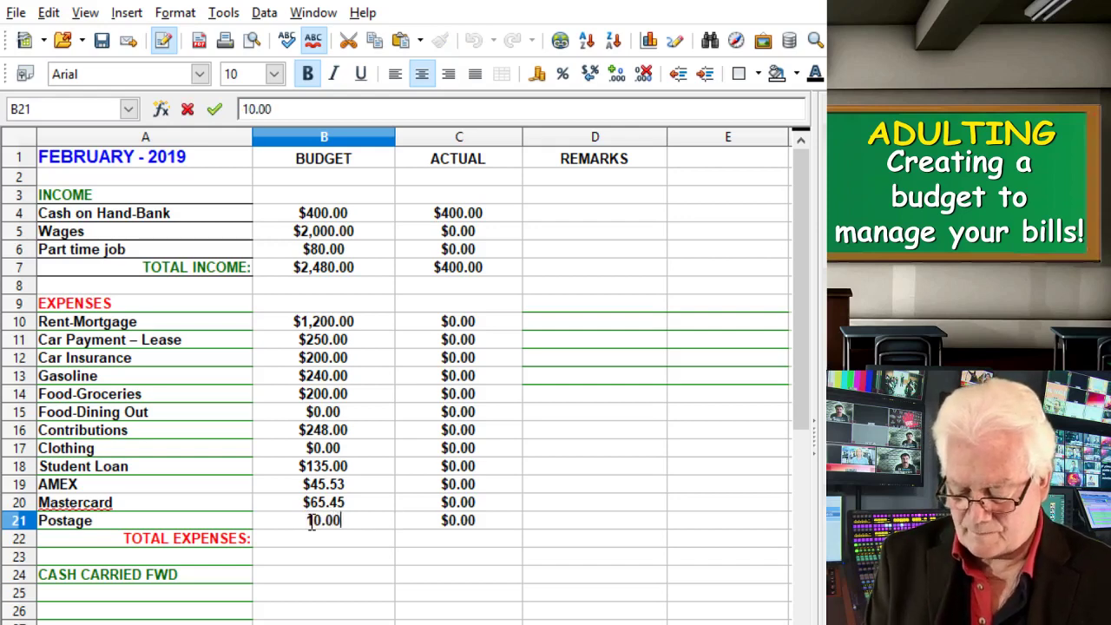
pyautogui.press('Return')
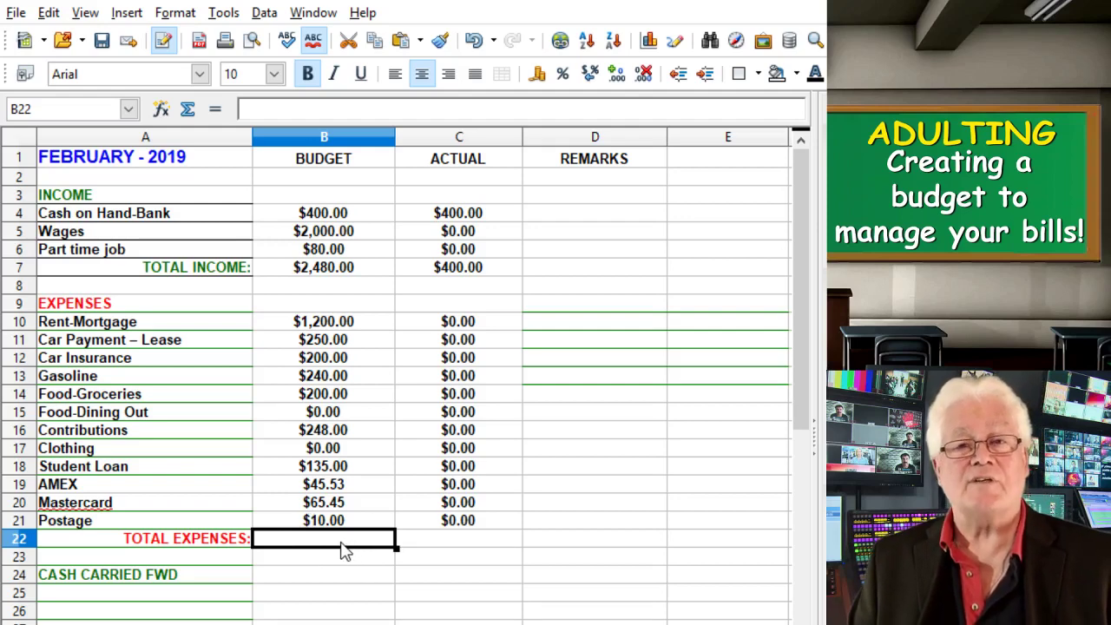
# Insert a SUM of B10:B21 in the total expenses budget cell B22 and edit the end of its range
pyautogui.click(489, 577)
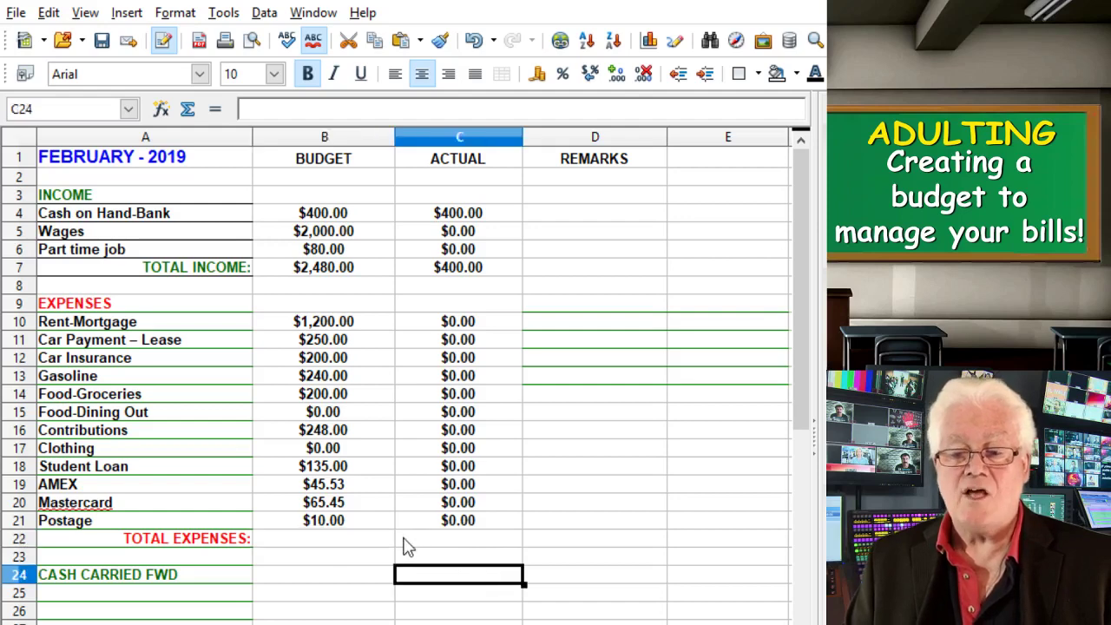
pyautogui.click(360, 540)
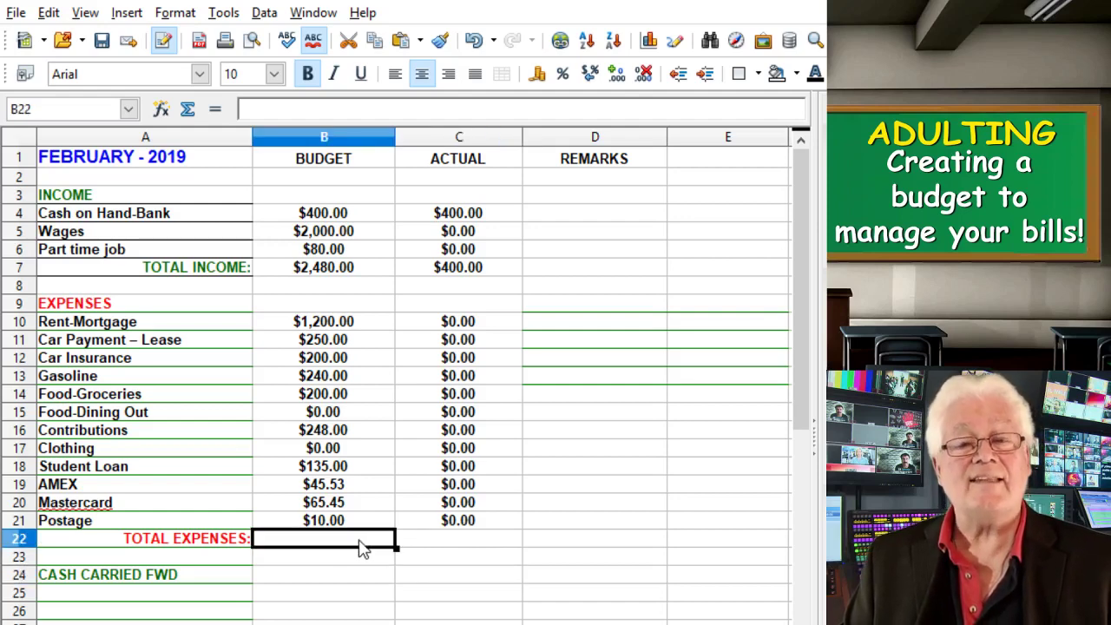
pyautogui.click(188, 110)
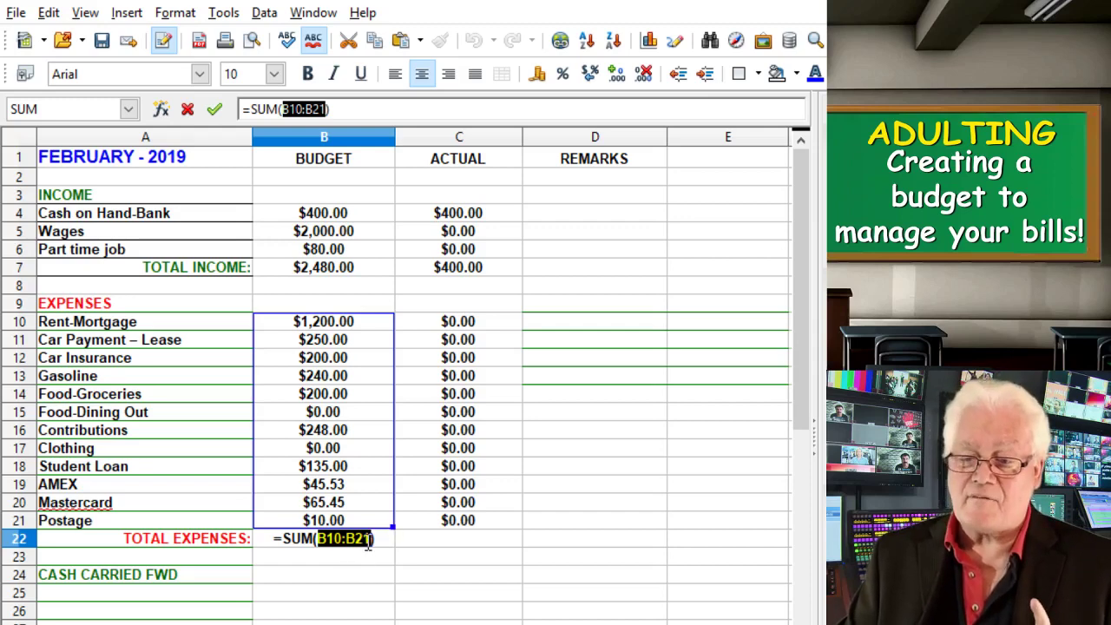
pyautogui.click(370, 543)
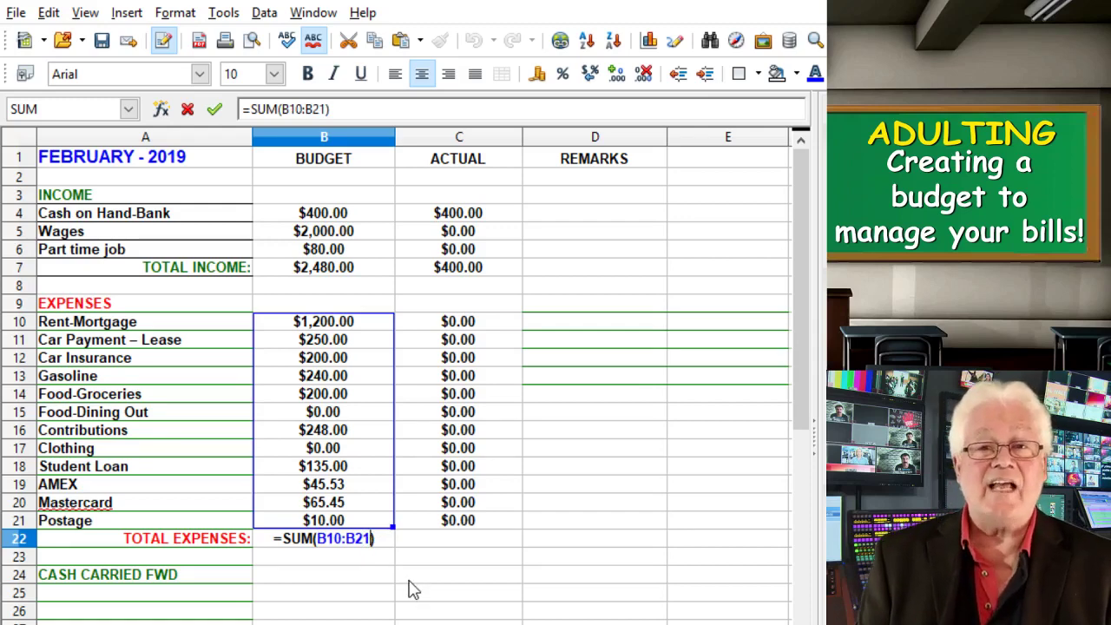
pyautogui.press('BackSpace')
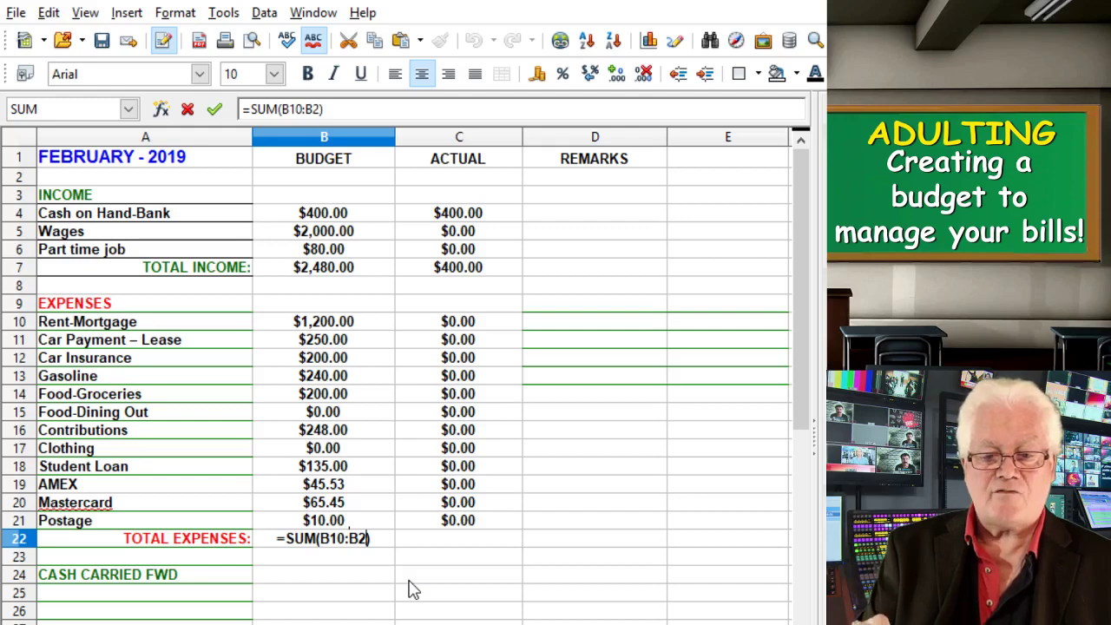
# Complete the total expenses formula in B22 as =SUM(B10:B21)
pyautogui.write('1')
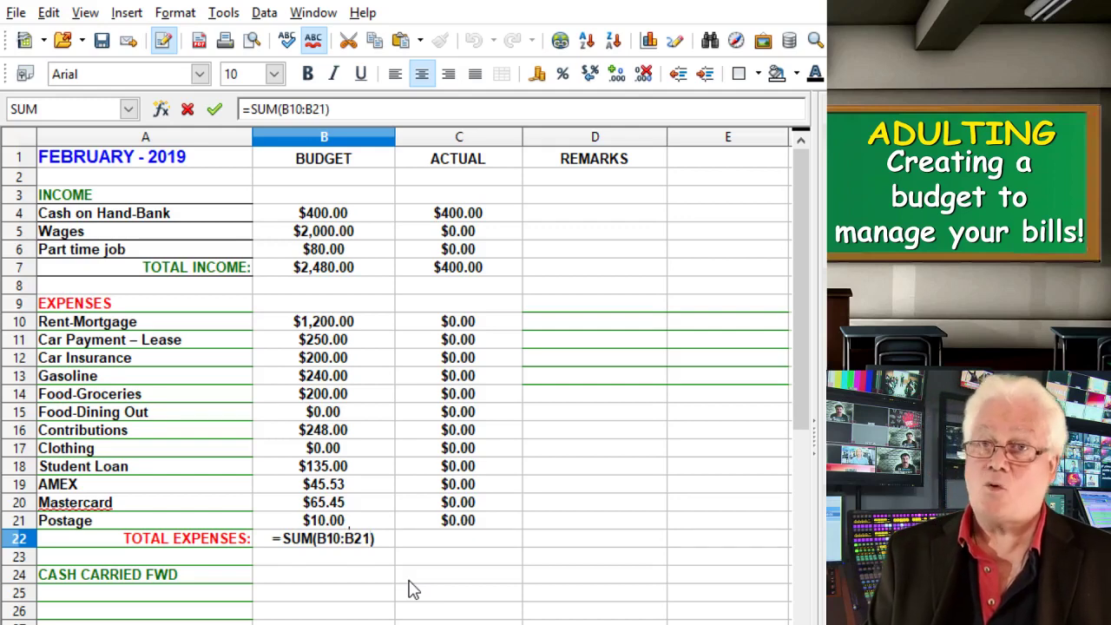
pyautogui.press('Return')
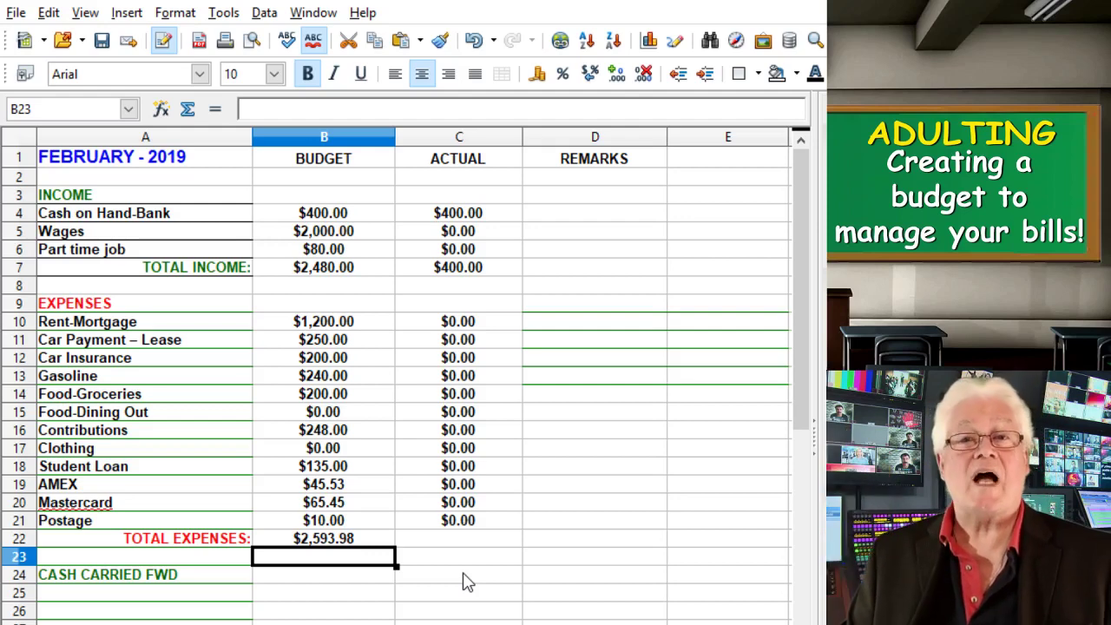
# Insert an automatic SUM formula referencing B22 in B24, the budget cell for CASH CARRIED FWD
pyautogui.click(332, 580)
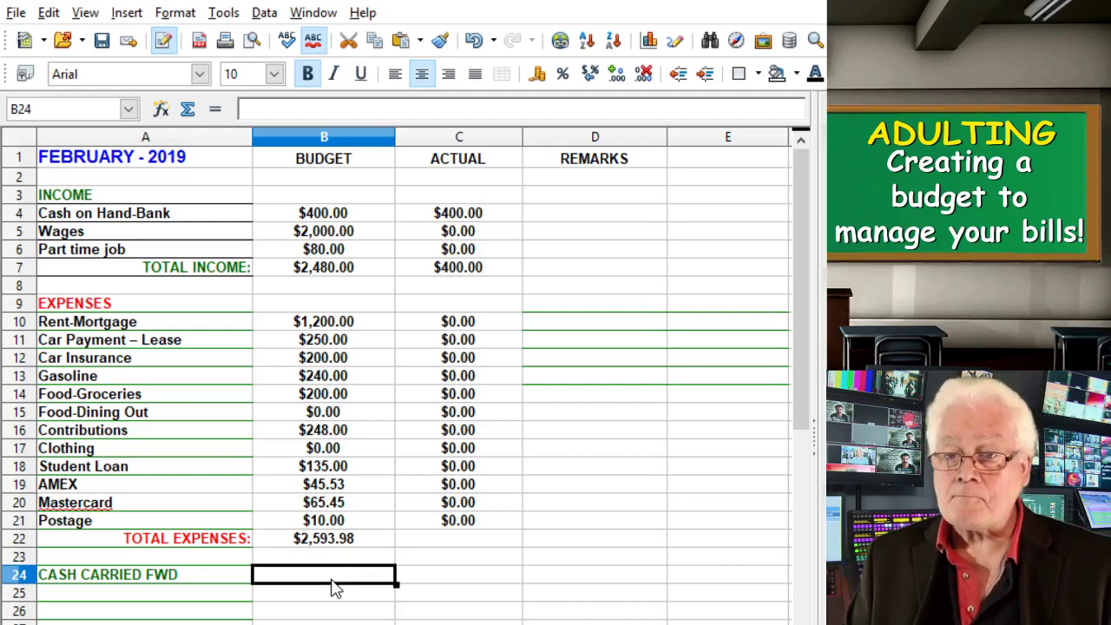
pyautogui.click(189, 113)
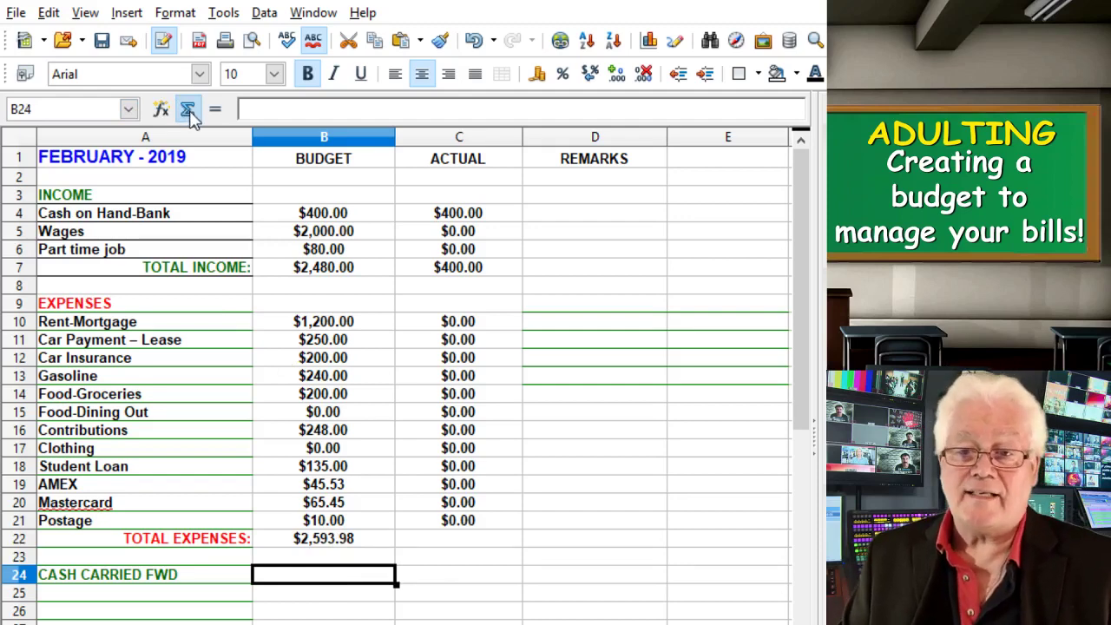
pyautogui.click(190, 113)
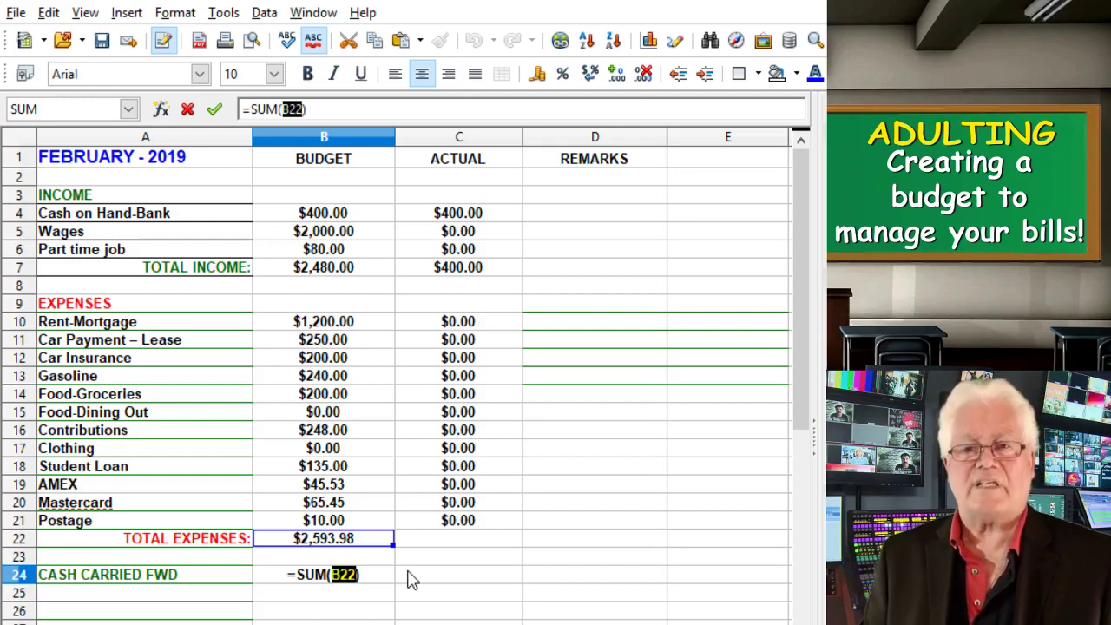
pyautogui.press('Return')
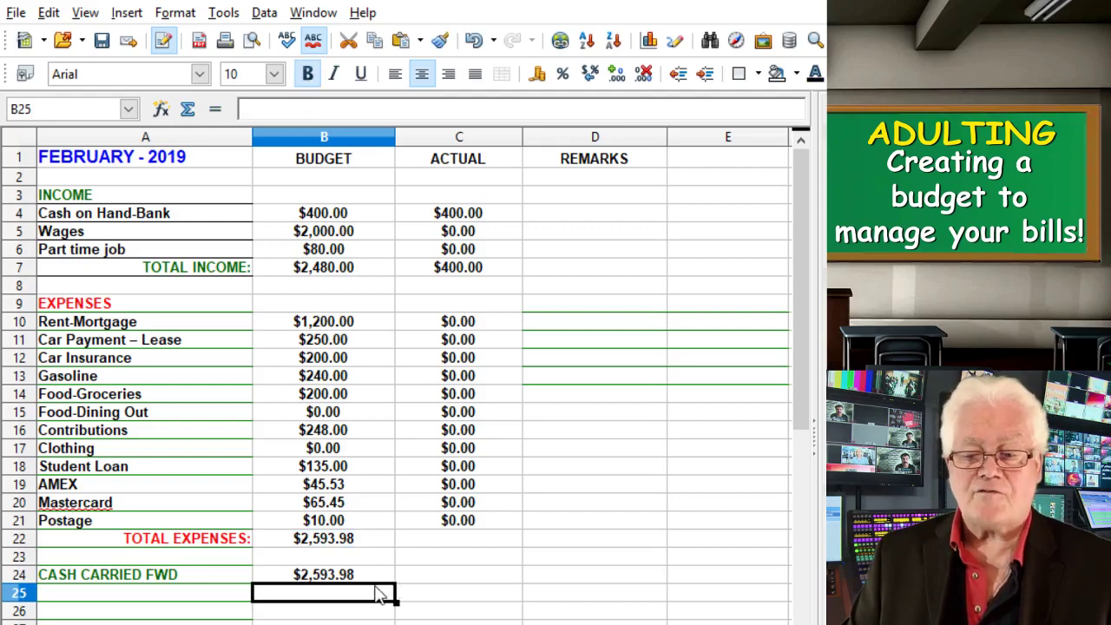
# Change the CASH CARRIED FWD formula in B24 to =SUM(B7-B22), subtracting total expenses from total income
pyautogui.click(374, 582)
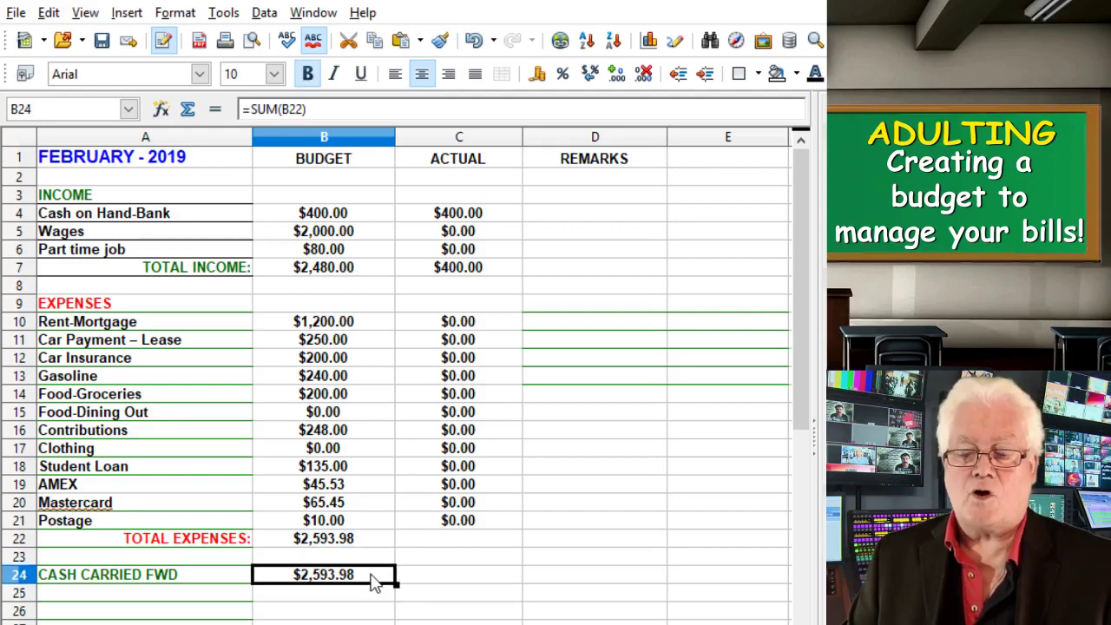
pyautogui.doubleClick(375, 582)
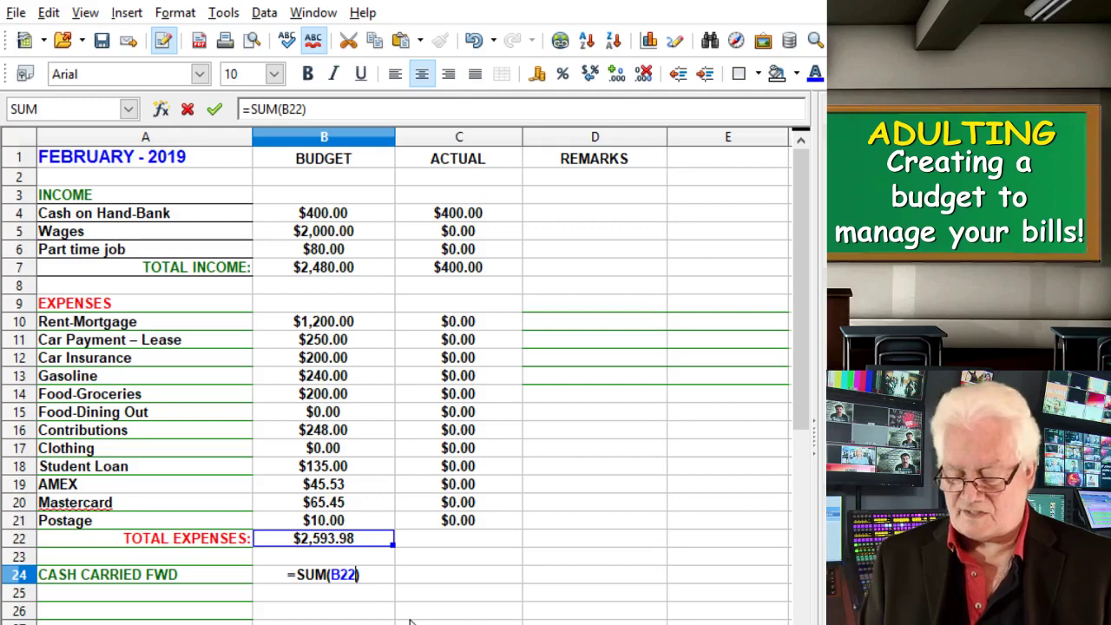
pyautogui.press('BackSpace')
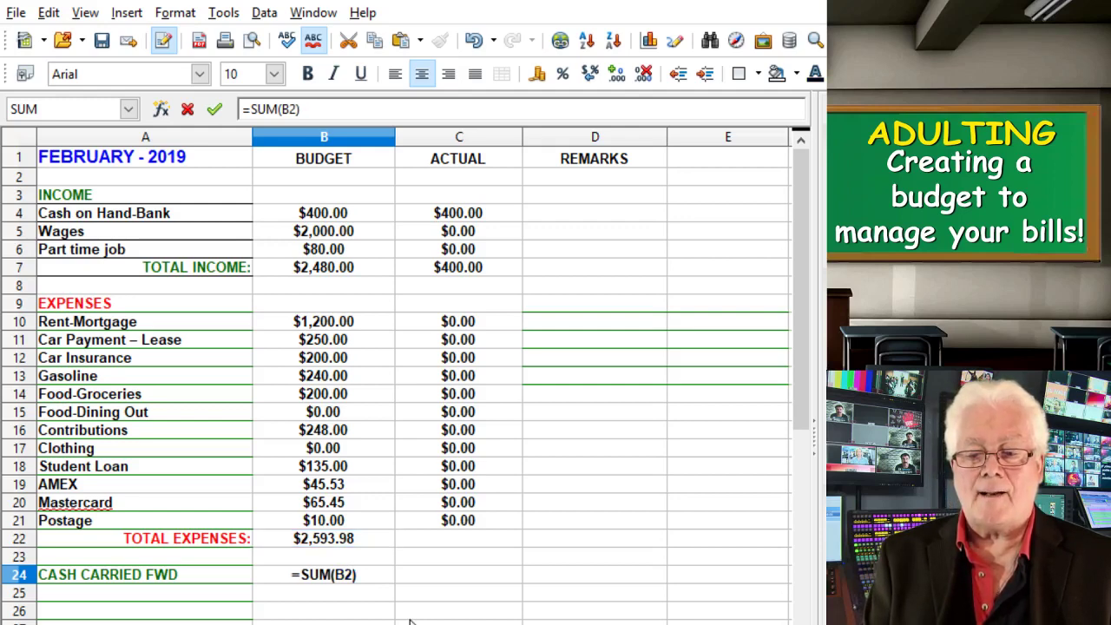
pyautogui.press('BackSpace')
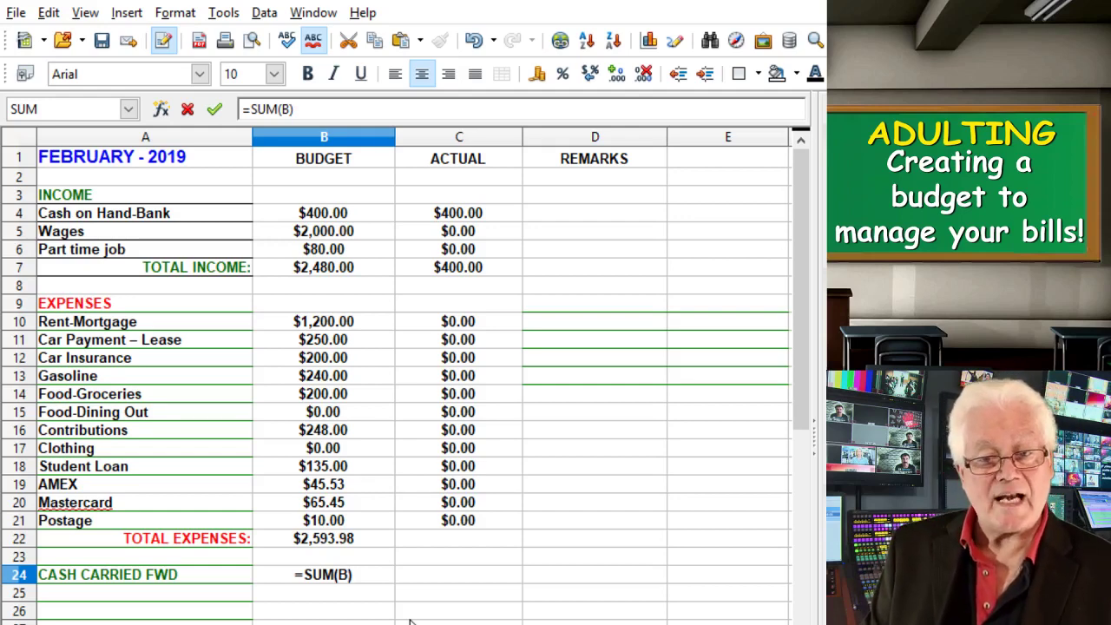
pyautogui.write('7')
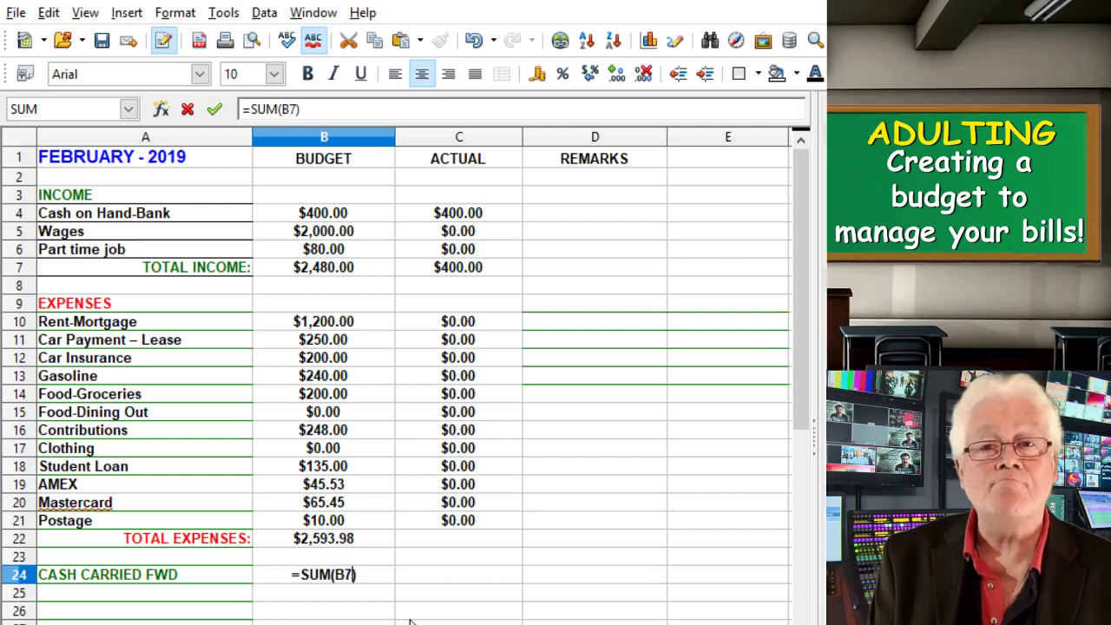
pyautogui.write('-')
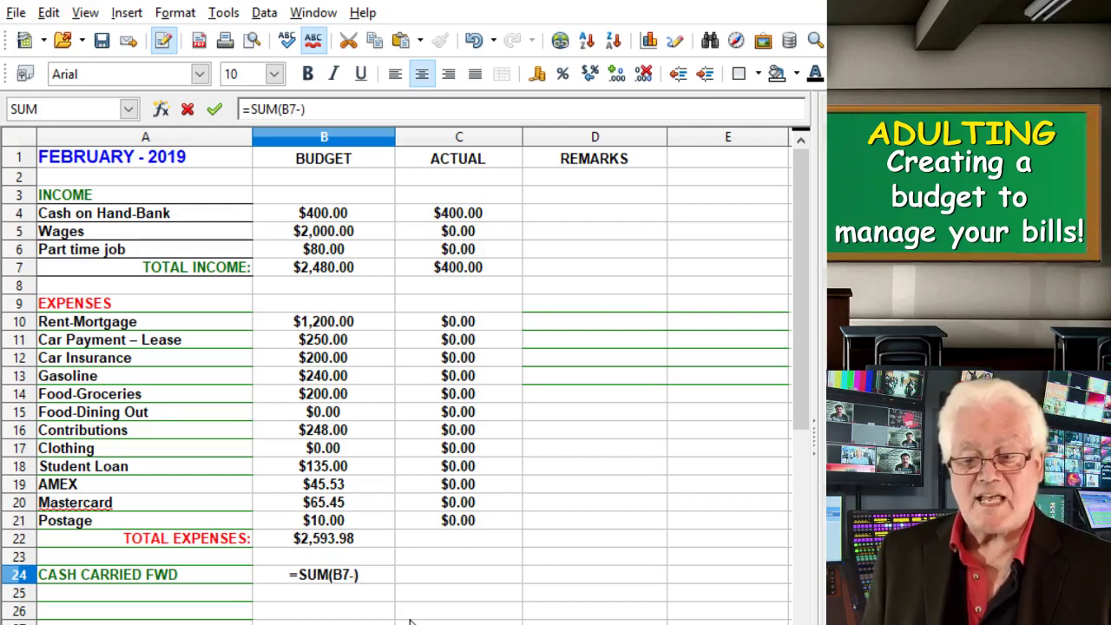
pyautogui.write('b')
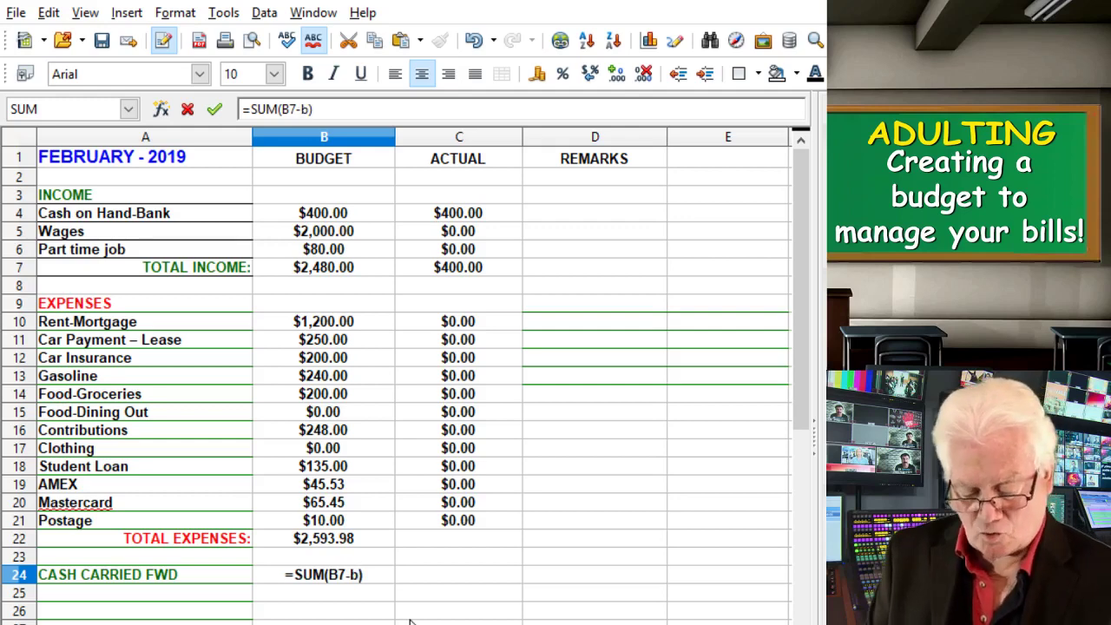
pyautogui.write('22')
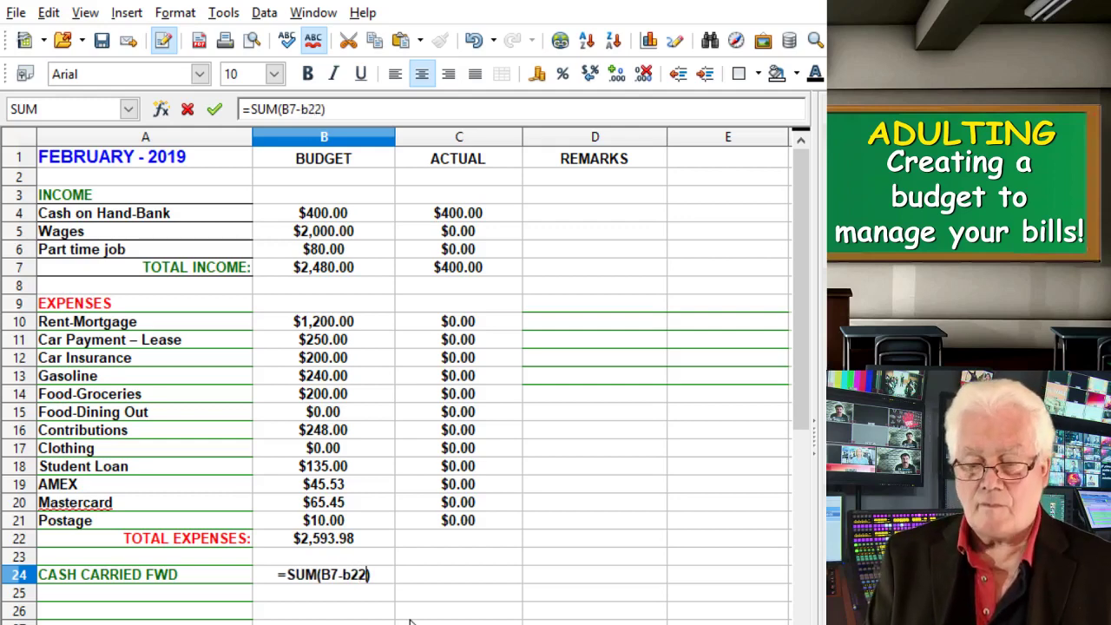
pyautogui.press('BackSpace')
pyautogui.press('BackSpace')
pyautogui.press('BackSpace')
pyautogui.write('B22')
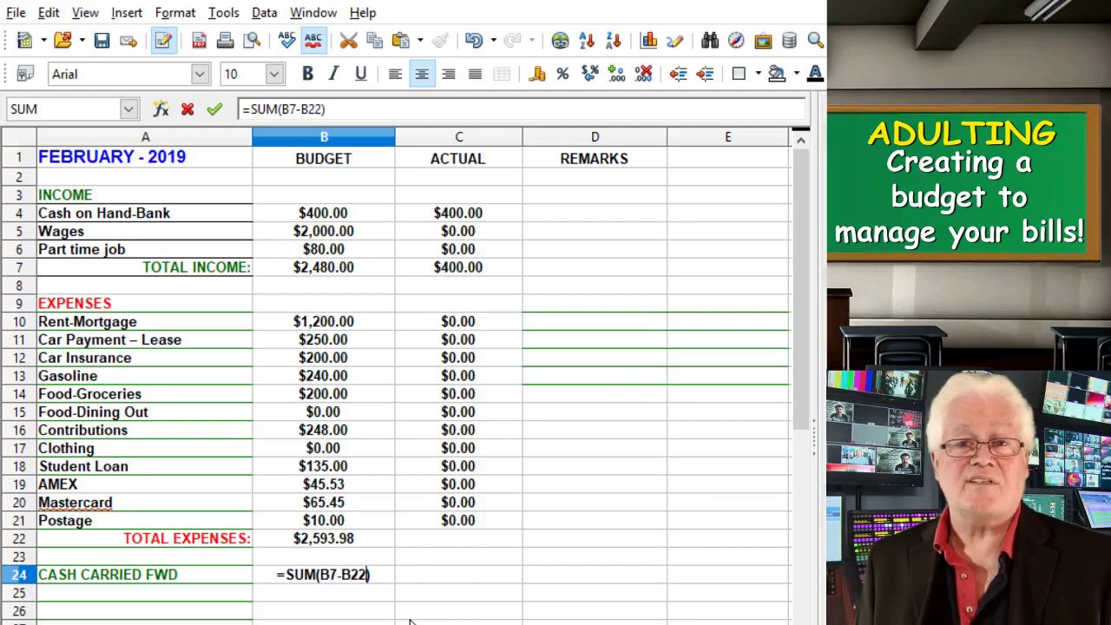
pyautogui.press('Return')
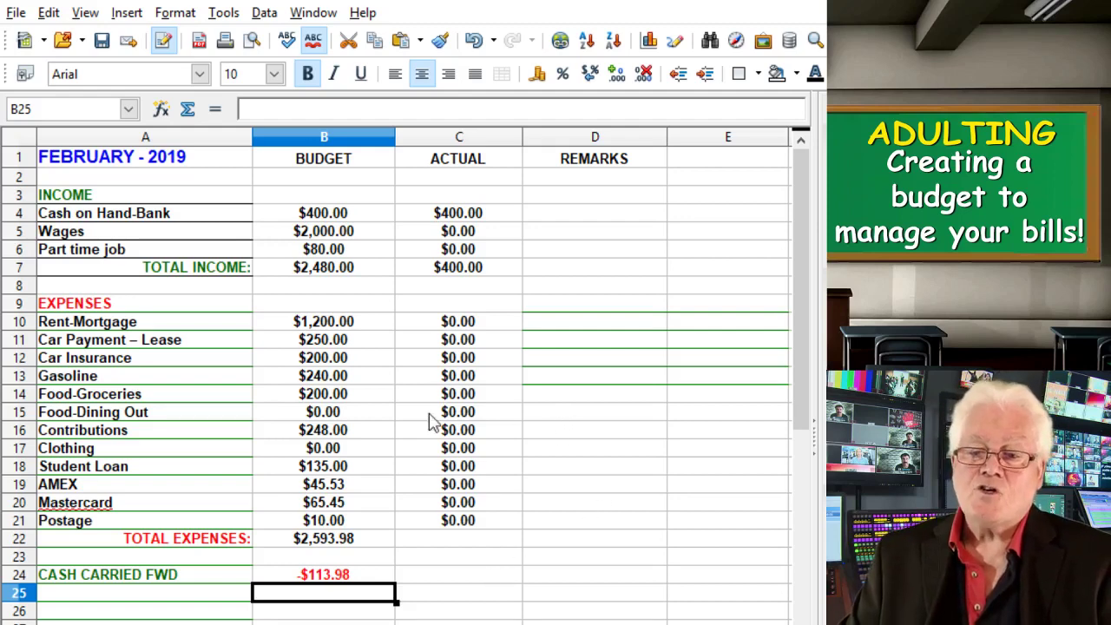
# Set the budget amount for Contributions in B16 to 0
pyautogui.doubleClick(369, 431)
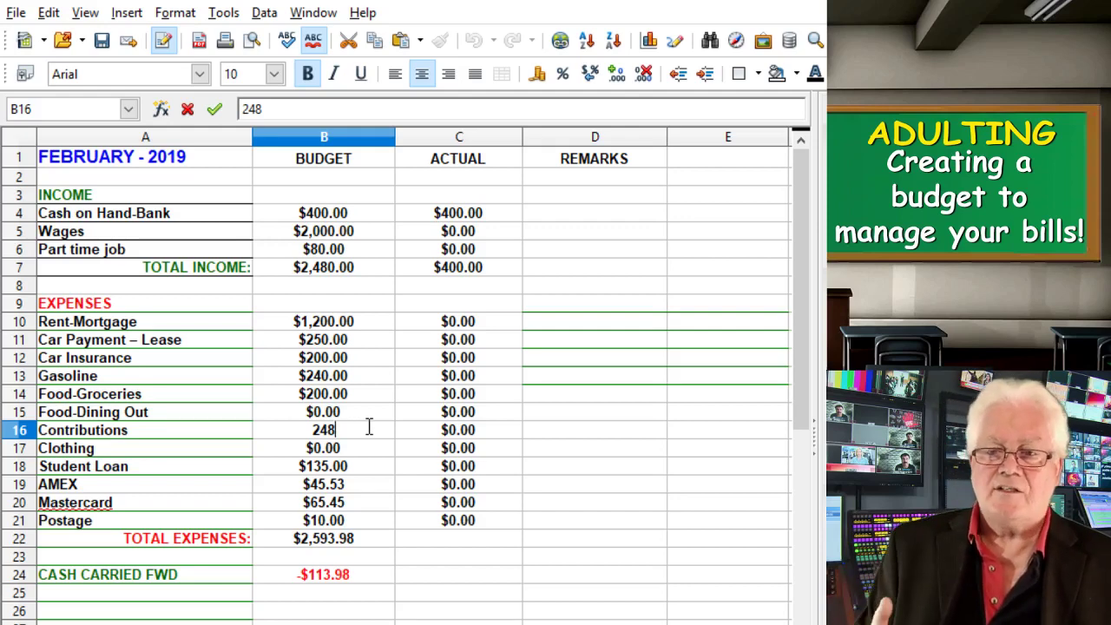
pyautogui.press('BackSpace')
pyautogui.press('BackSpace')
pyautogui.press('BackSpace')
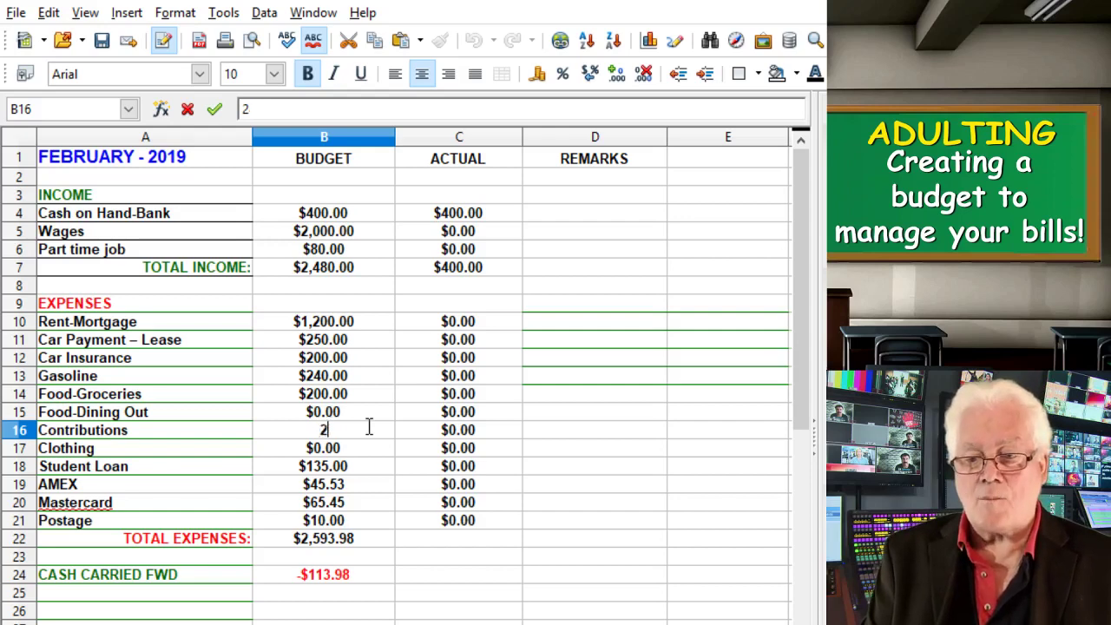
pyautogui.write('0')
pyautogui.press('Return')
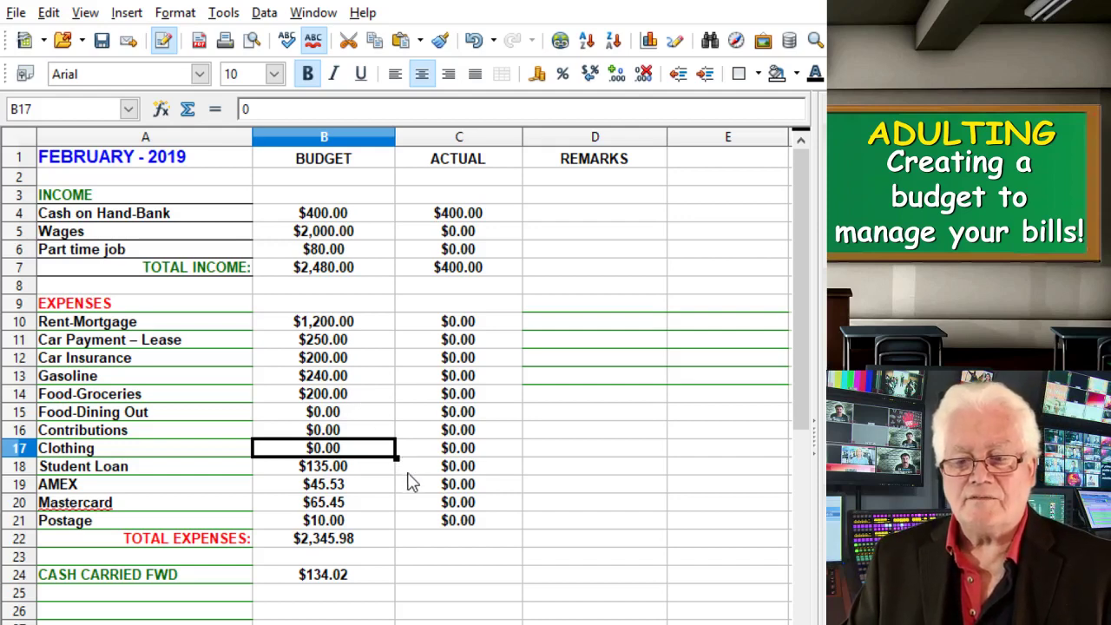
# Replace the actual Wages amount in C5 with 500
pyautogui.click(509, 329)
pyautogui.click(501, 242)
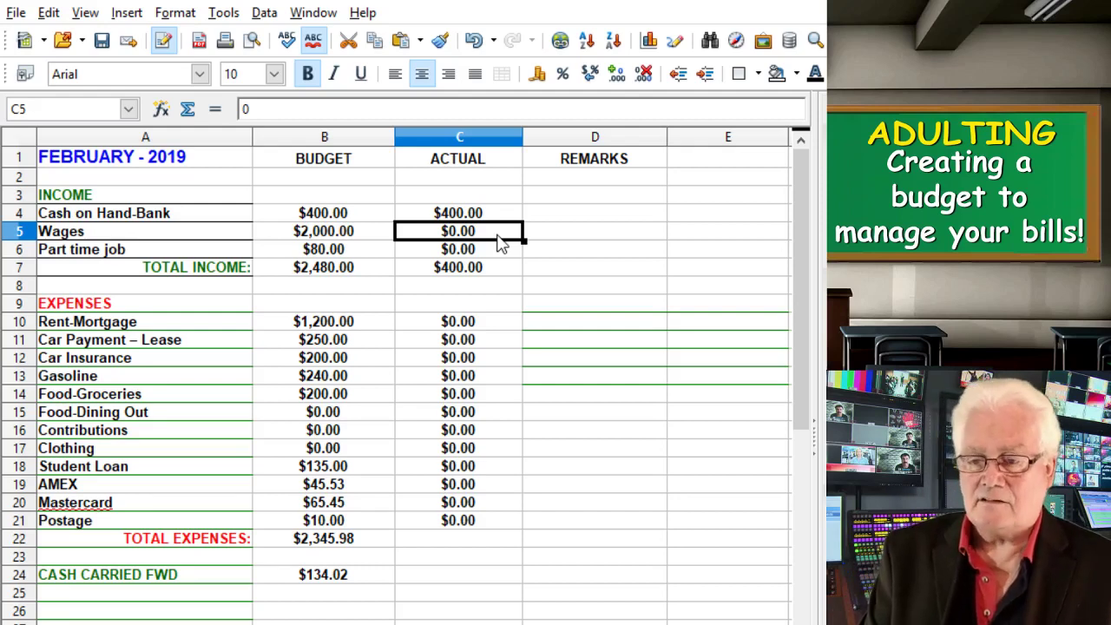
pyautogui.press('Delete')
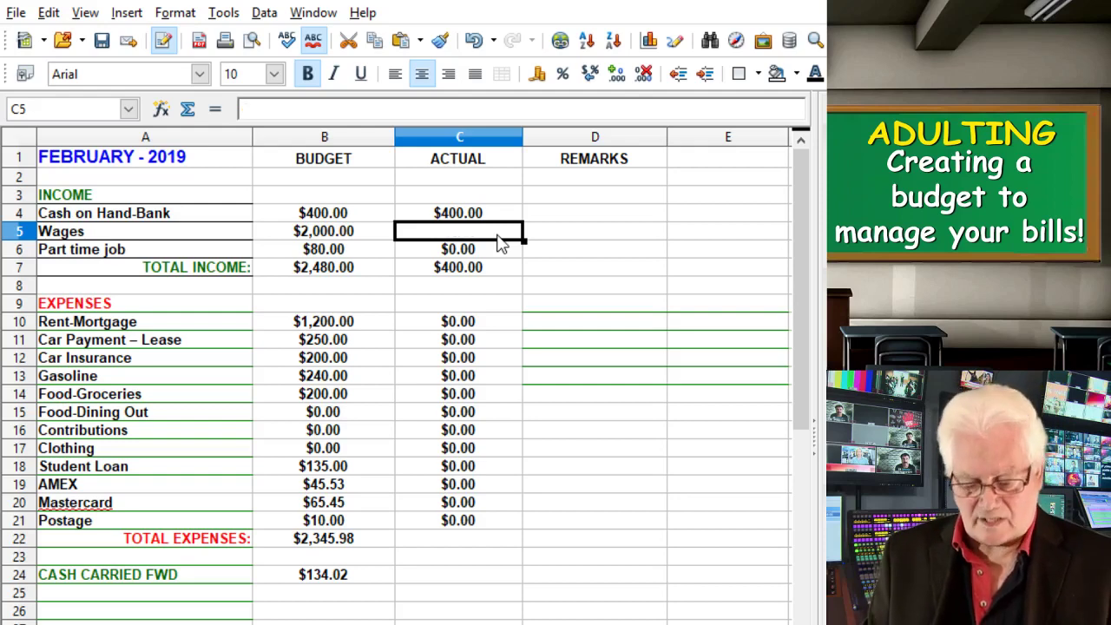
pyautogui.write('500.')
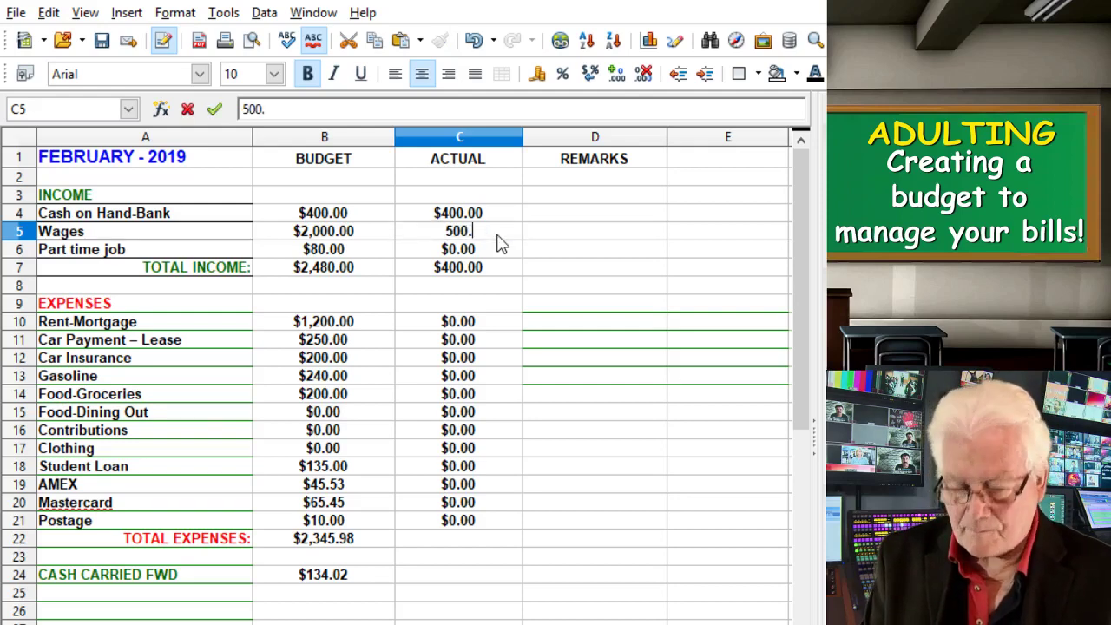
pyautogui.press('Return')
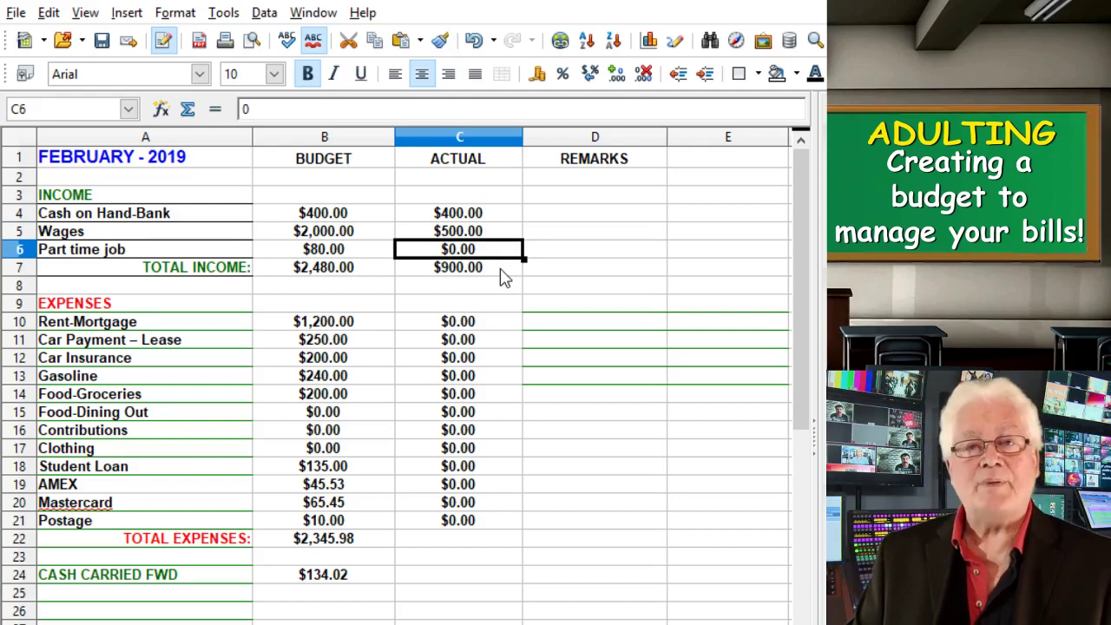
# Enter the remarks 1st for Rent-Mortgage, 15th for Car Payment – Lease and 23rd for Car Insurance in D10 to D12
pyautogui.click(615, 330)
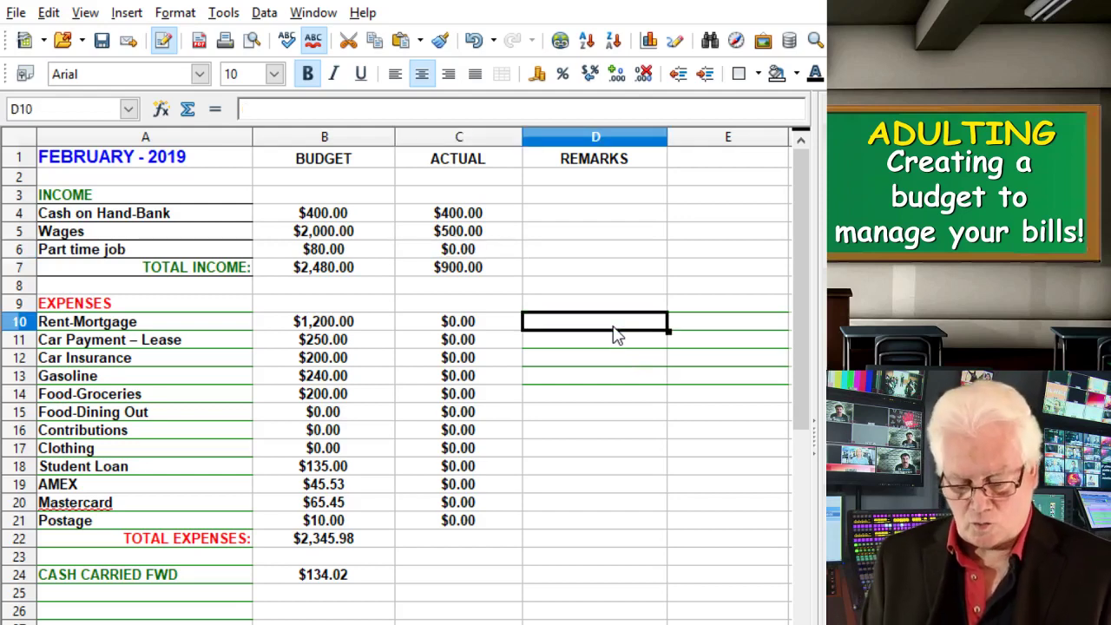
pyautogui.write('1st')
pyautogui.press('Return')
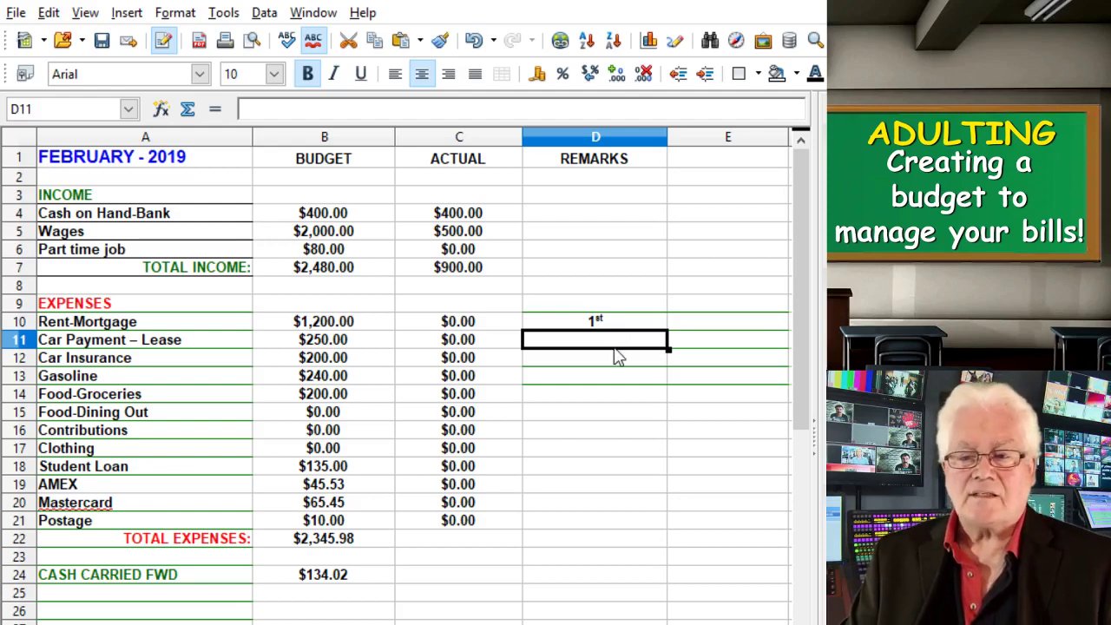
pyautogui.write('15th')
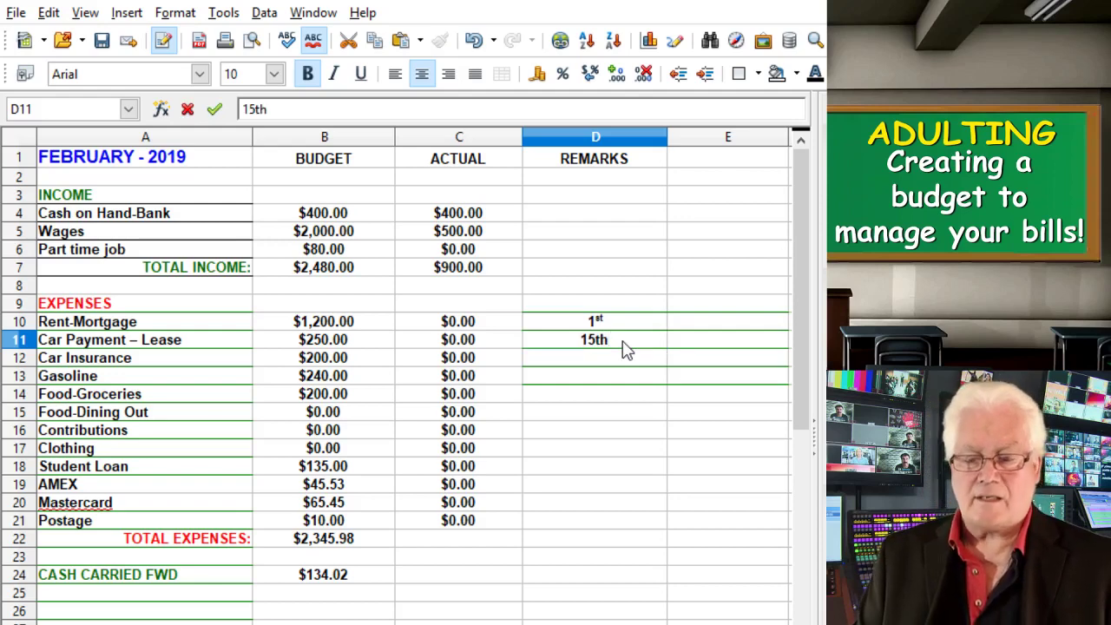
pyautogui.press('Return')
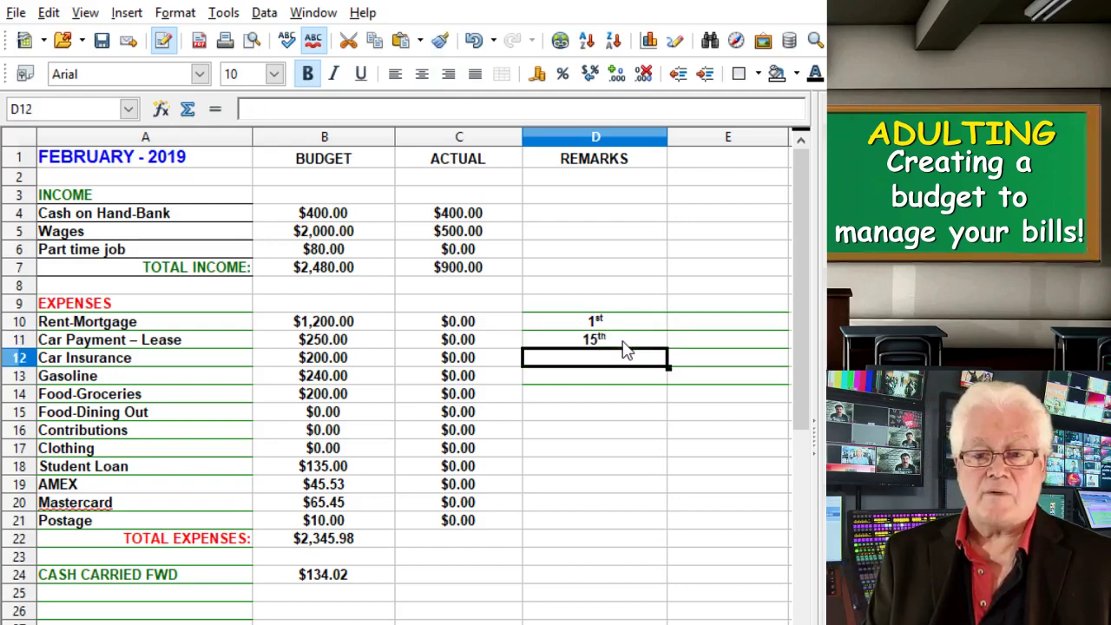
pyautogui.write('2')
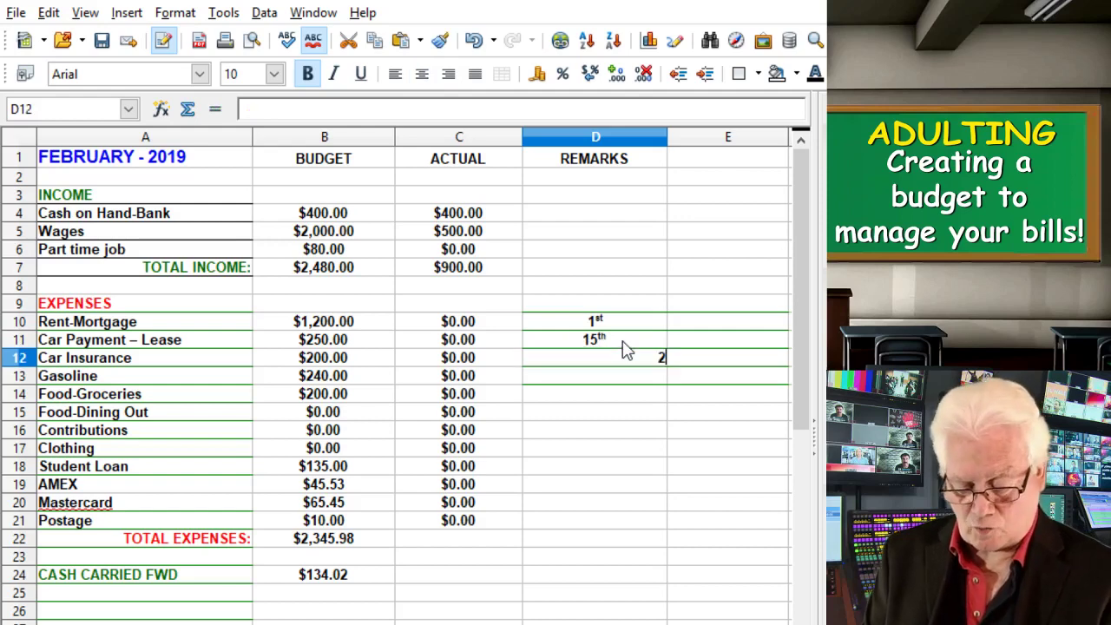
pyautogui.write('3rd')
pyautogui.press('Return')
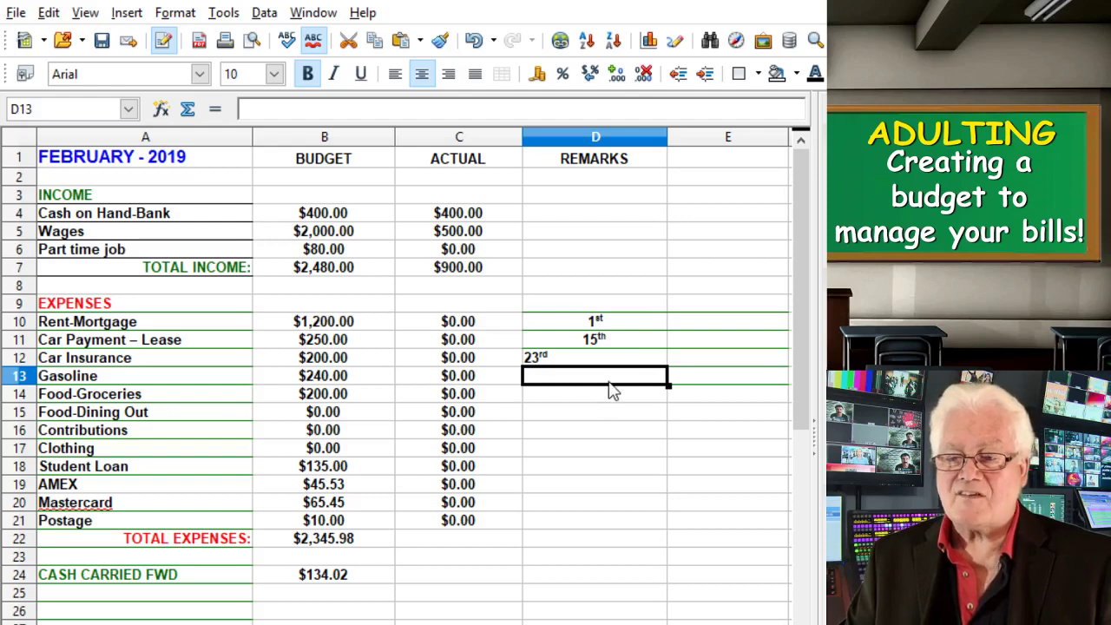
# Enter the remark 18th for Student Loan in D18
pyautogui.press('Down')
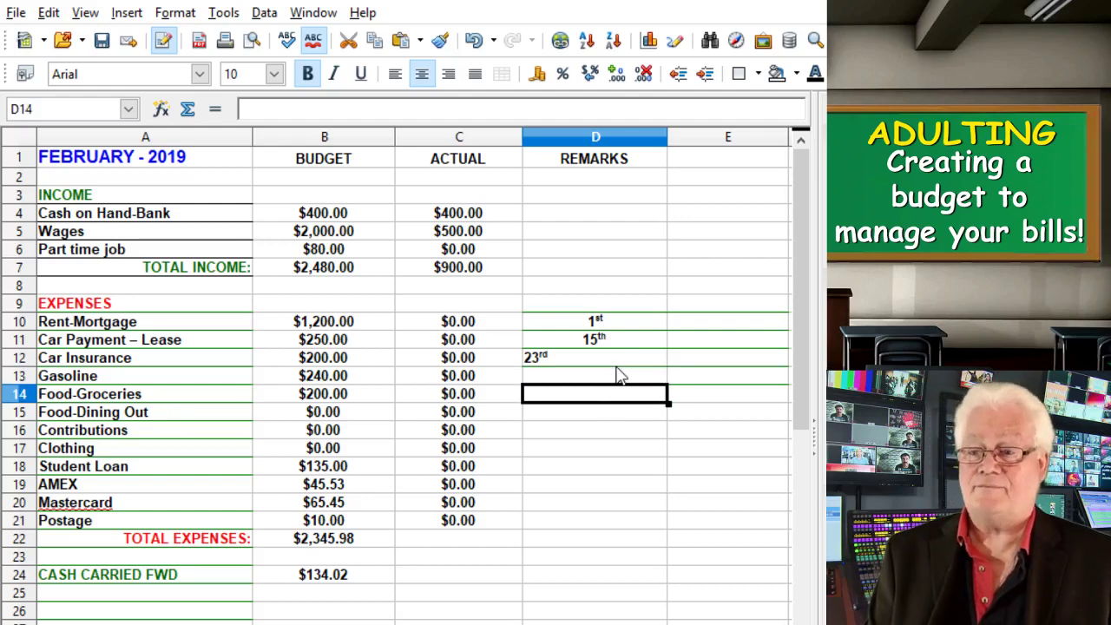
pyautogui.press('Down')
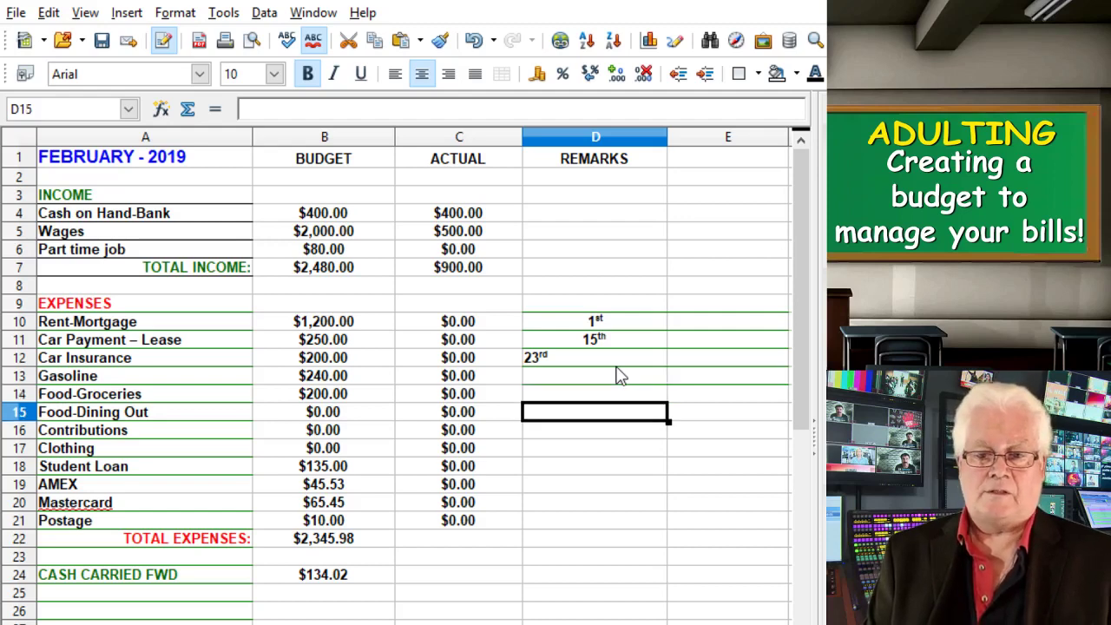
pyautogui.press('Down')
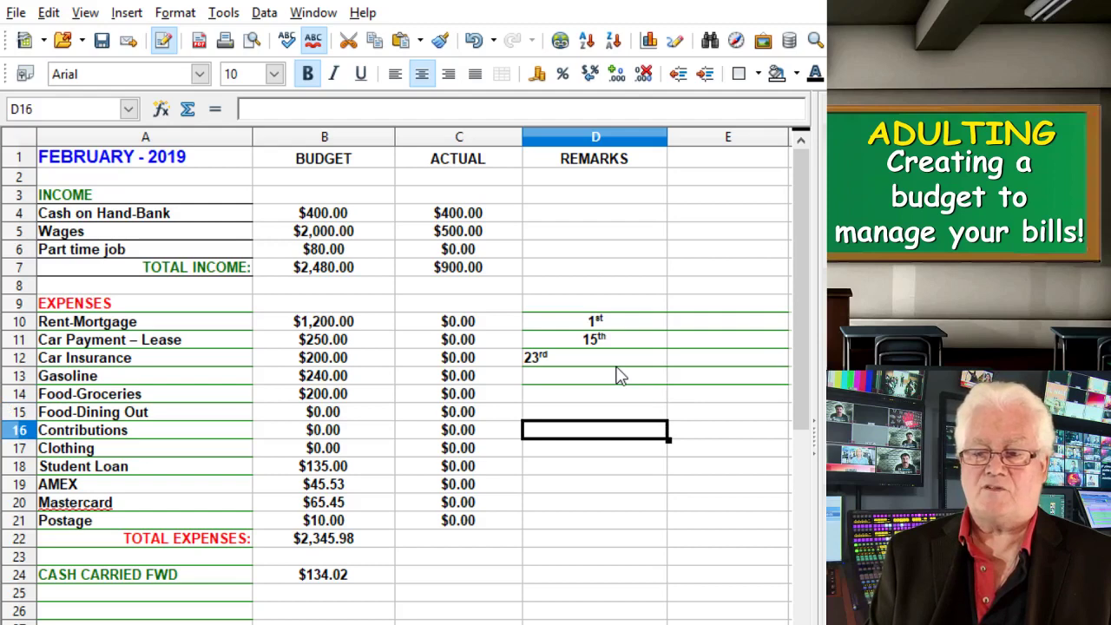
pyautogui.press('Down')
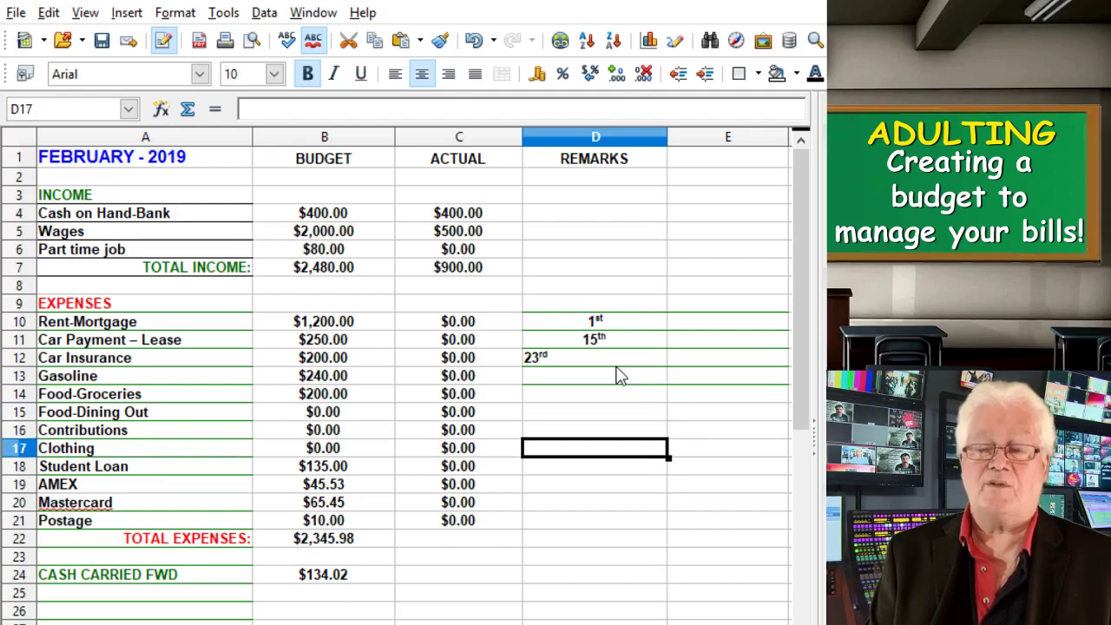
pyautogui.press('Down')
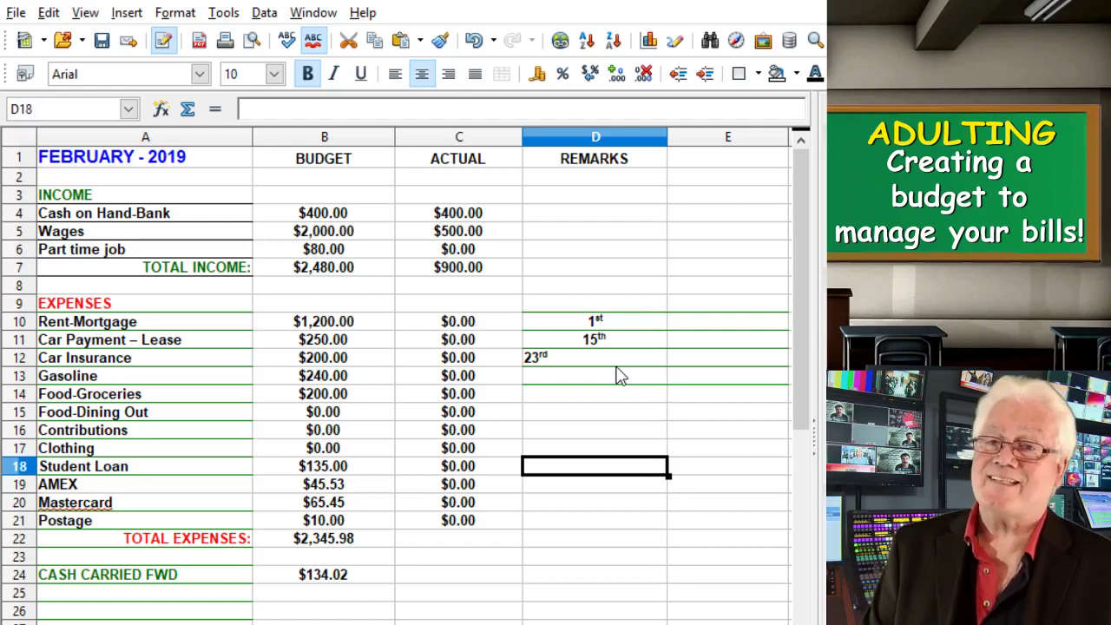
pyautogui.write('18th')
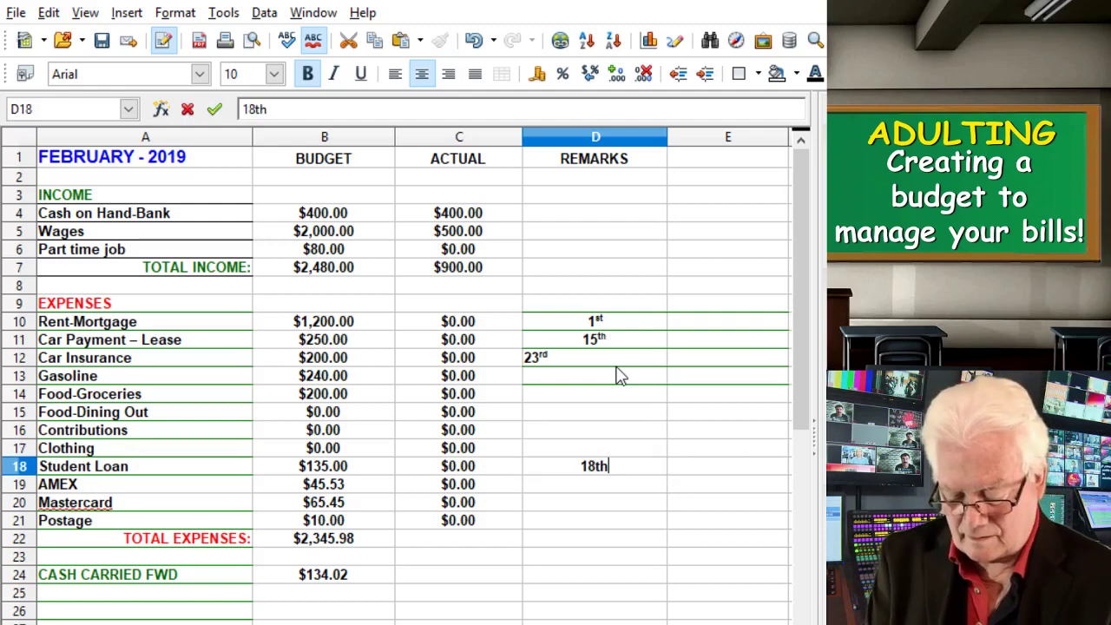
pyautogui.press('Return')
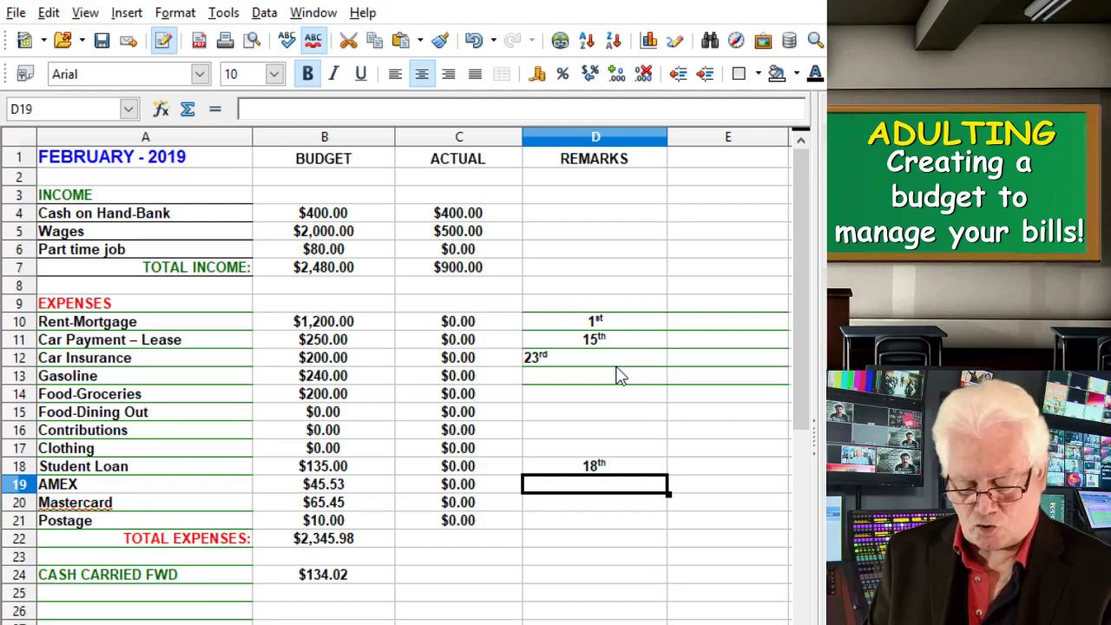
# Enter the remarks 28th for AMEX in D19 and 8th for Mastercard in D20
pyautogui.write('28t')
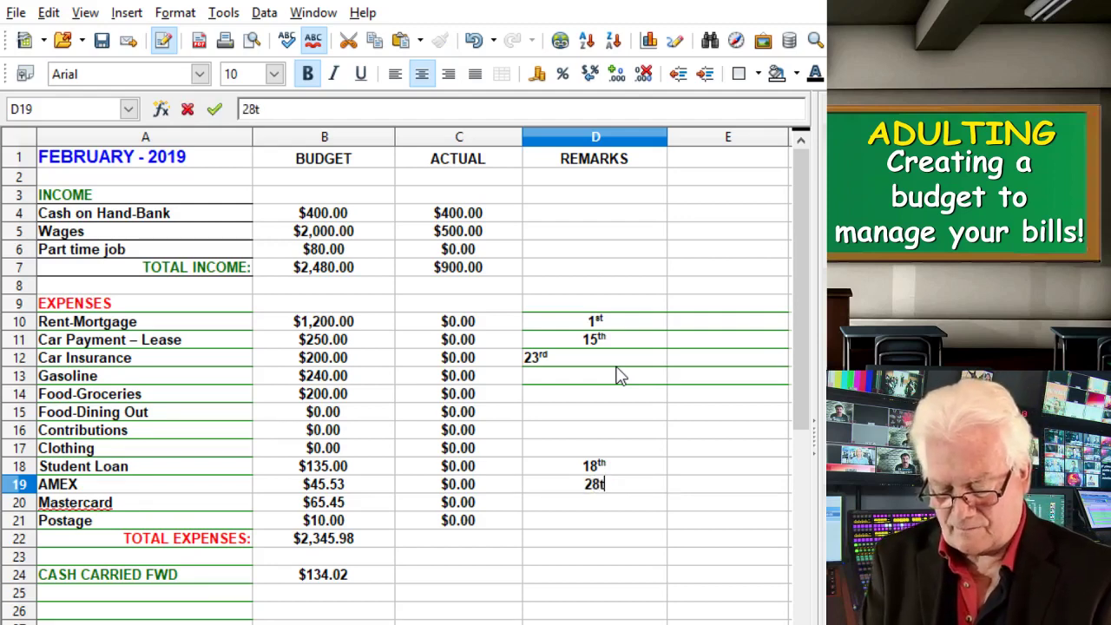
pyautogui.write('h')
pyautogui.press('Return')
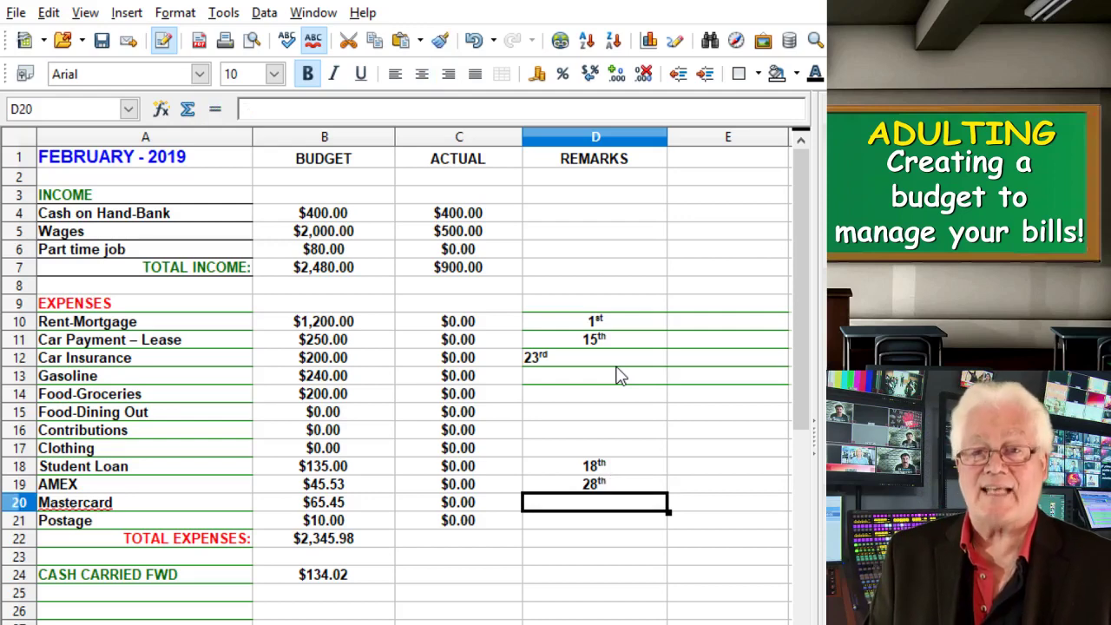
pyautogui.write('8th')
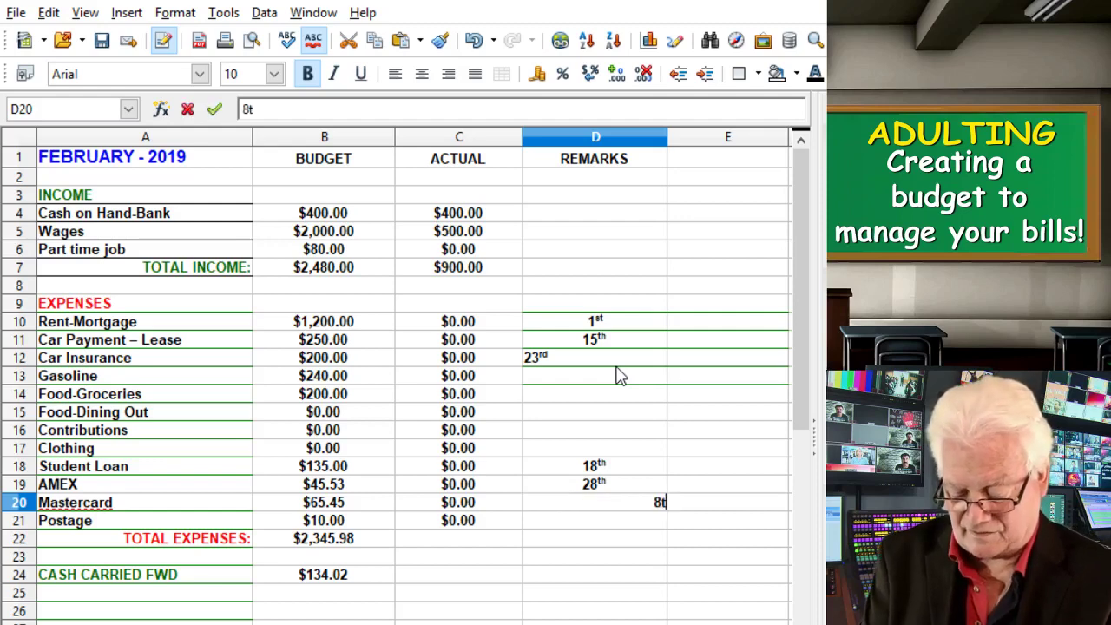
pyautogui.press('Return')
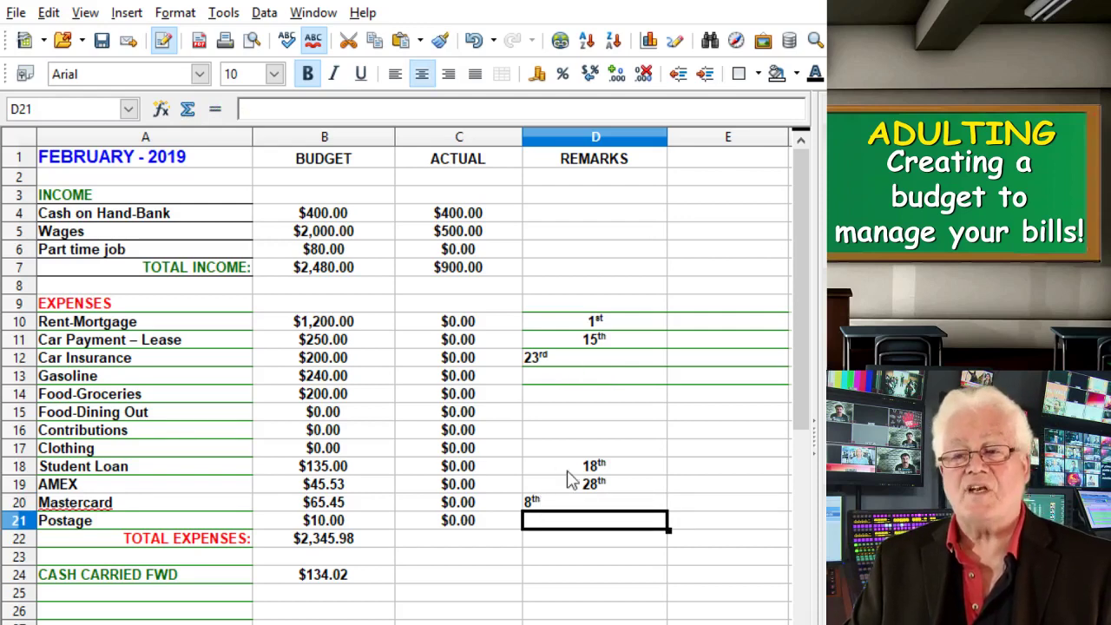
# Center the due dates in the REMARKS column across cells D10 to D22
pyautogui.click(637, 328)
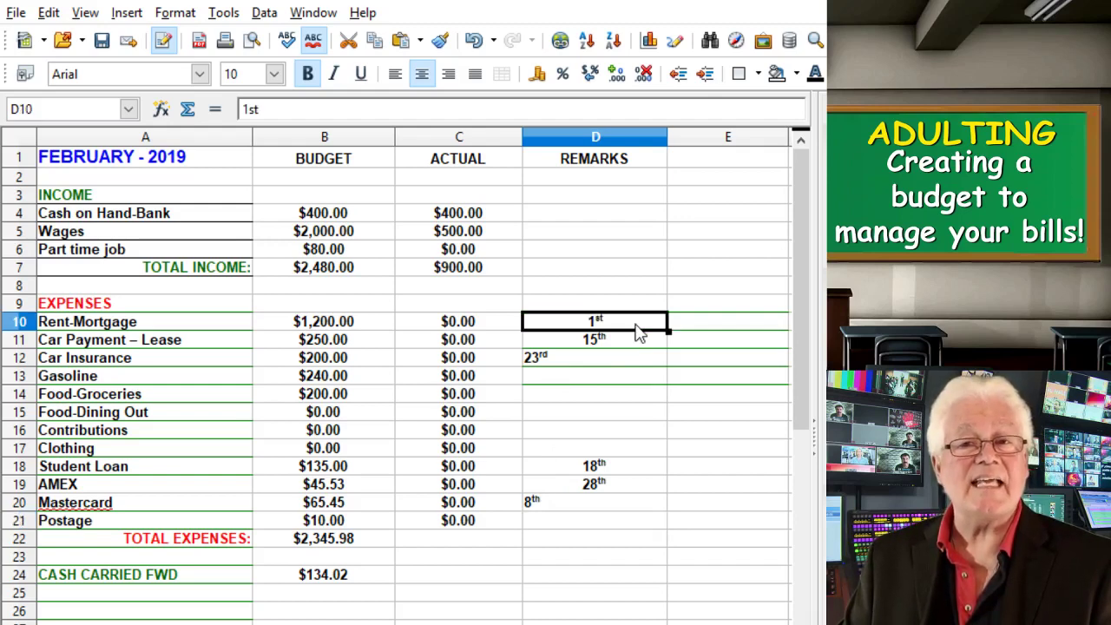
pyautogui.moveTo(634, 325); pyautogui.dragTo(632, 543)
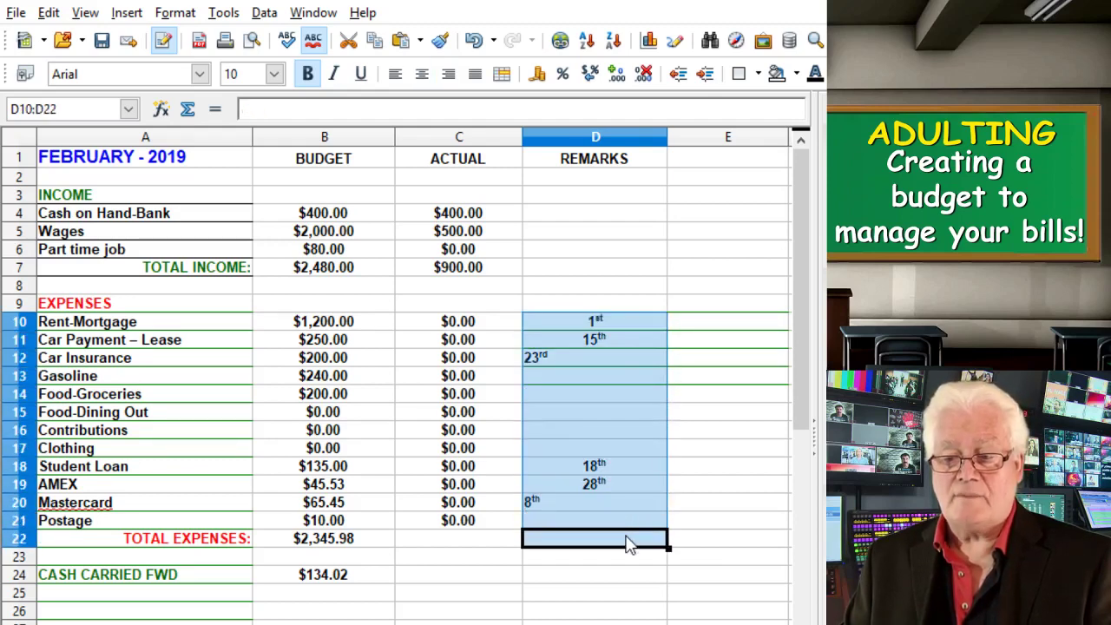
pyautogui.click(424, 78)
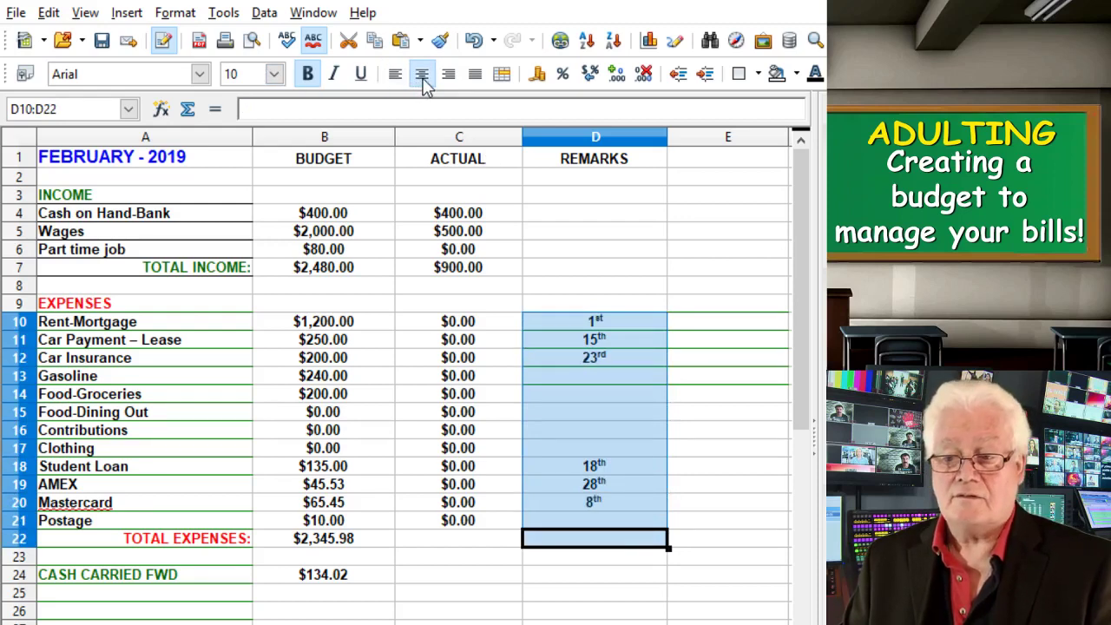
pyautogui.click(719, 478)
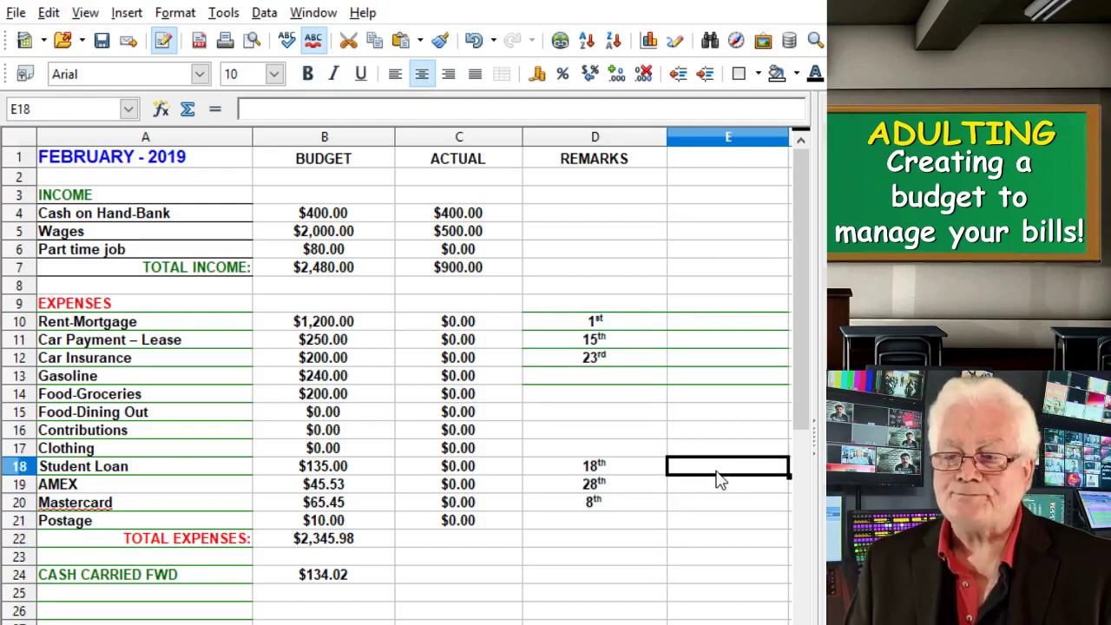
# Set the actual Food-Dining Out amount in C15 to 5.00
pyautogui.click(482, 324)
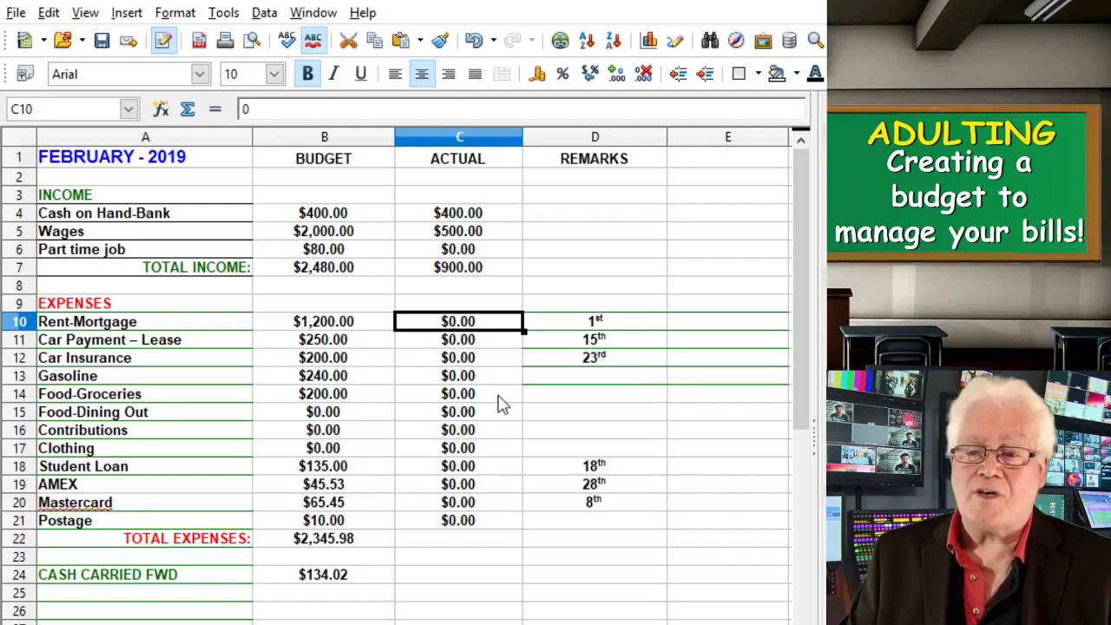
pyautogui.click(503, 271)
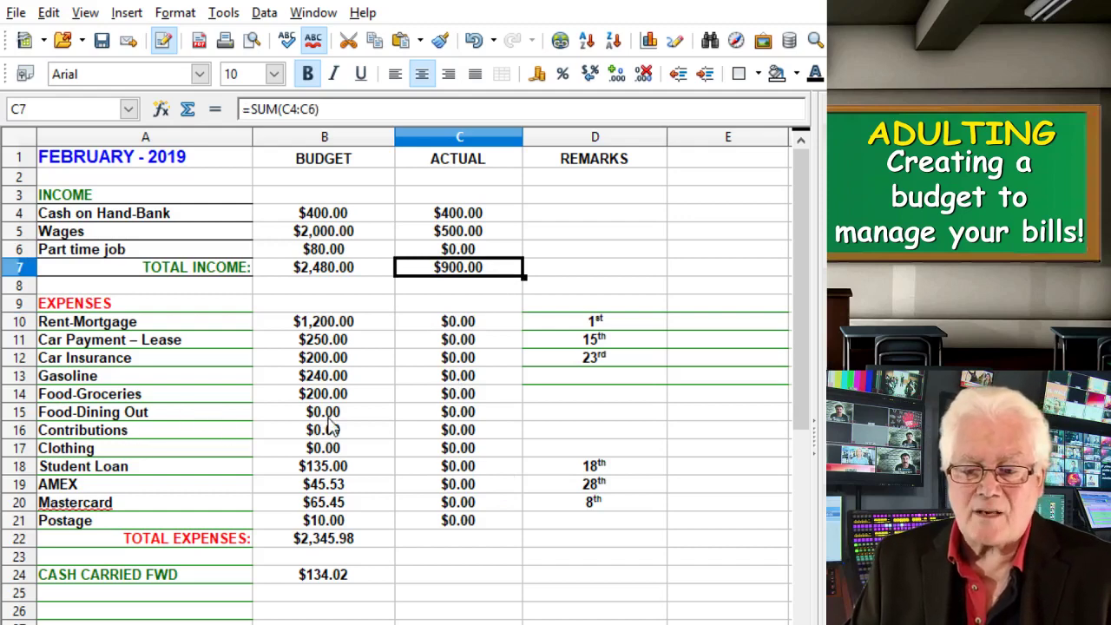
pyautogui.click(485, 415)
pyautogui.write('0')
pyautogui.moveTo(485, 414); pyautogui.dragTo(451, 409)
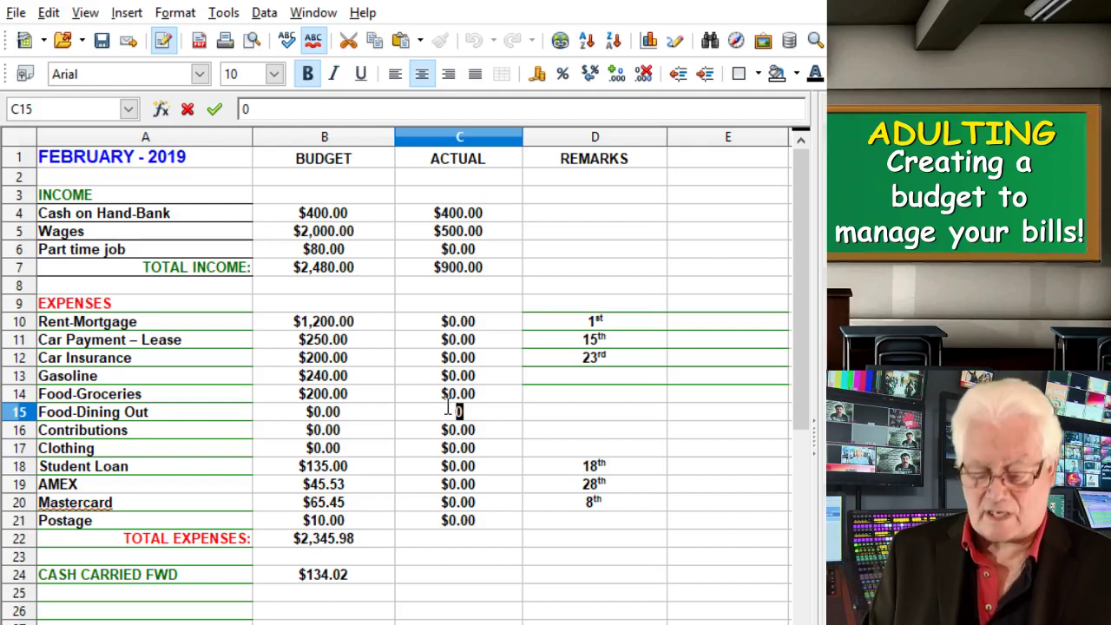
pyautogui.write('5.00')
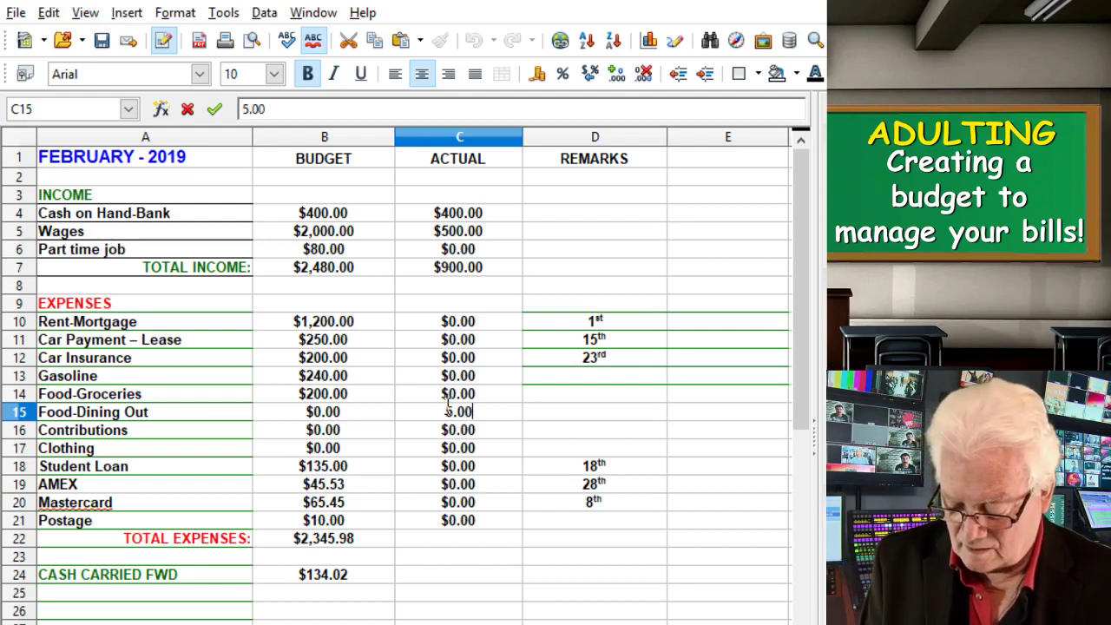
pyautogui.press('Return')
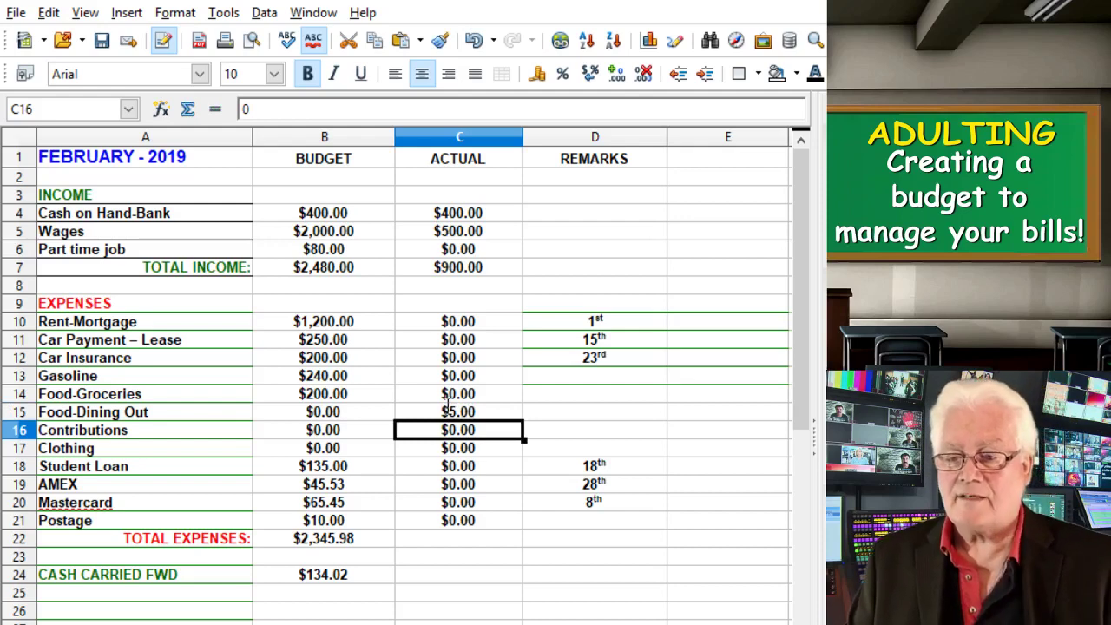
# Total the actual expenses in C22 with the formula =SUM(C10:C21)
pyautogui.click(472, 542)
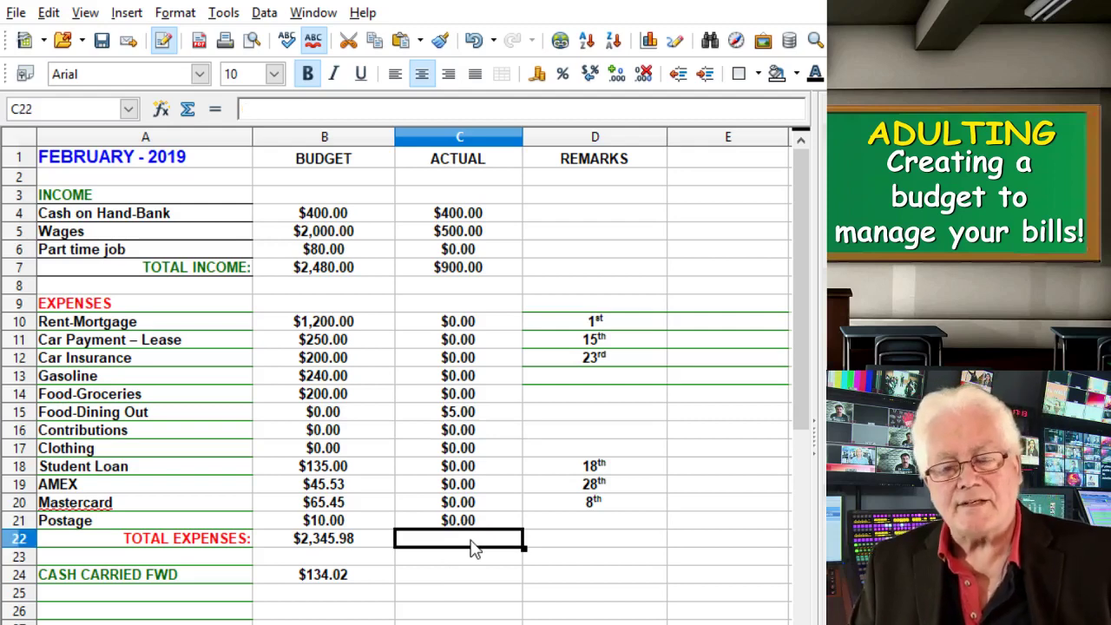
pyautogui.click(188, 109)
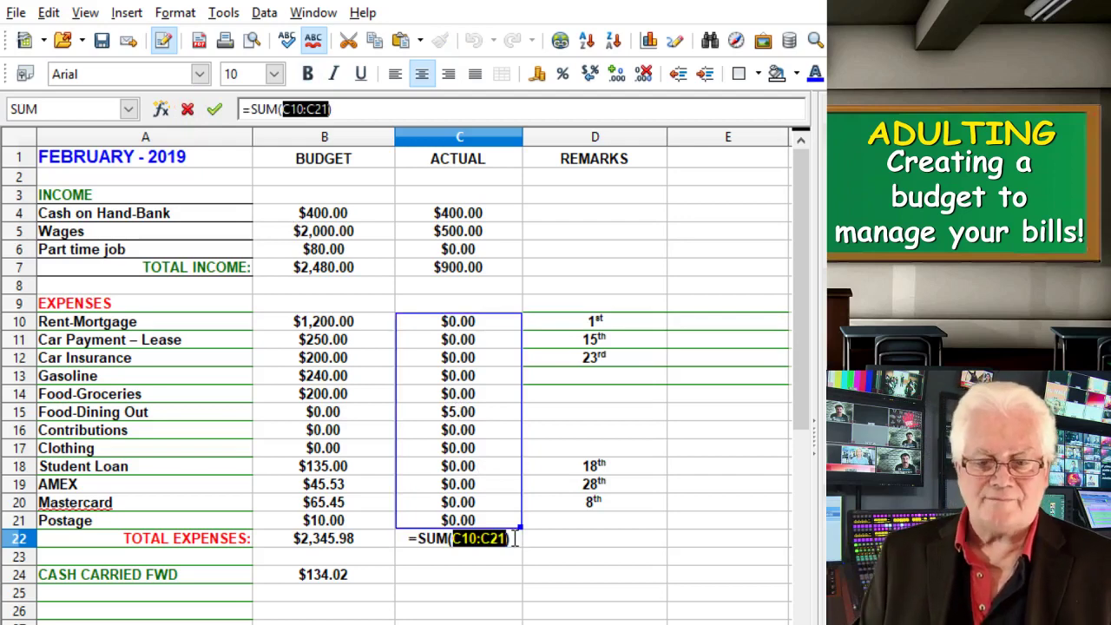
pyautogui.press('Return')
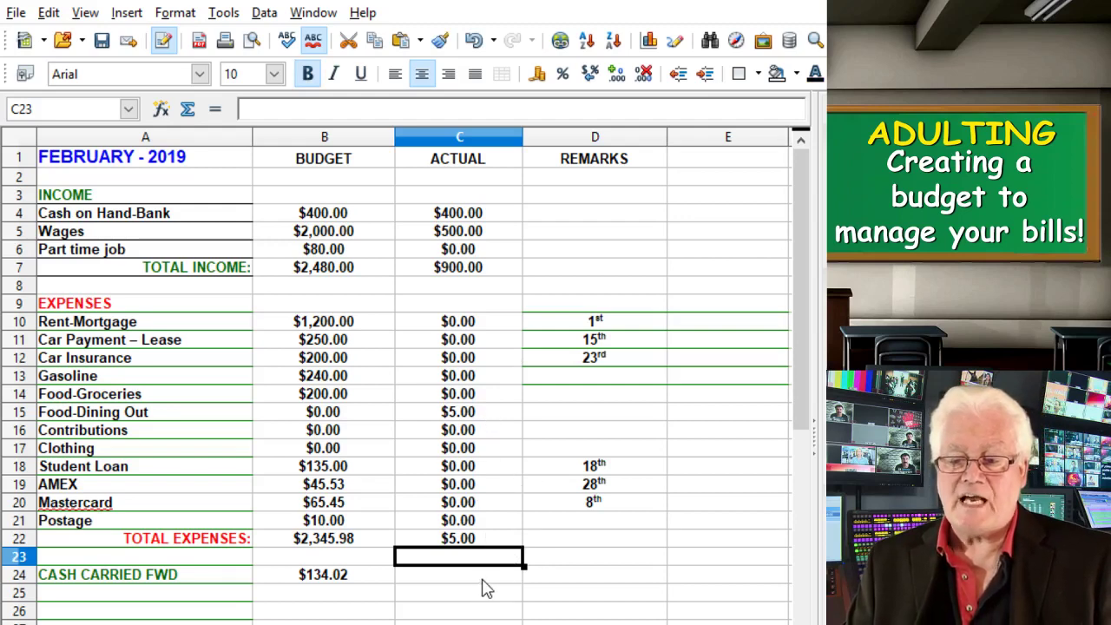
pyautogui.click(375, 578)
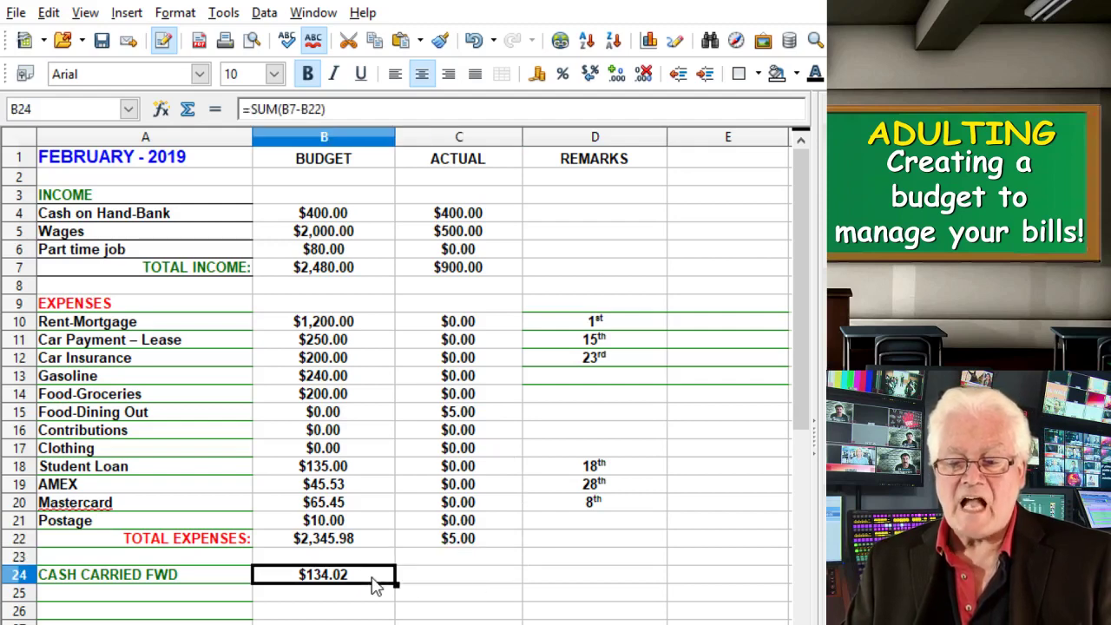
pyautogui.click(431, 581)
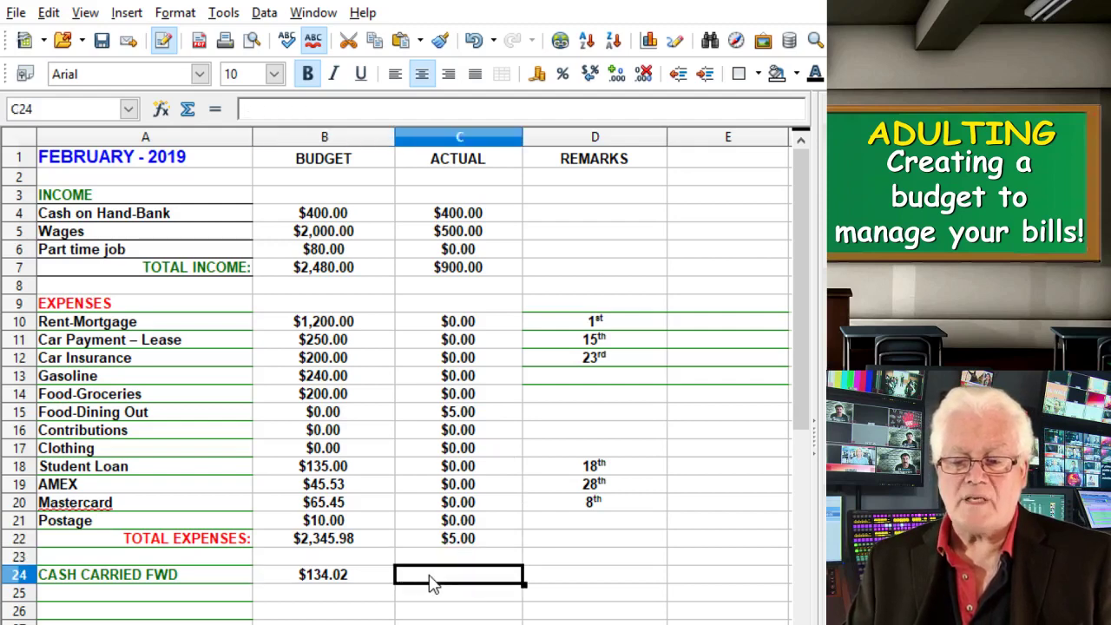
pyautogui.click(377, 580)
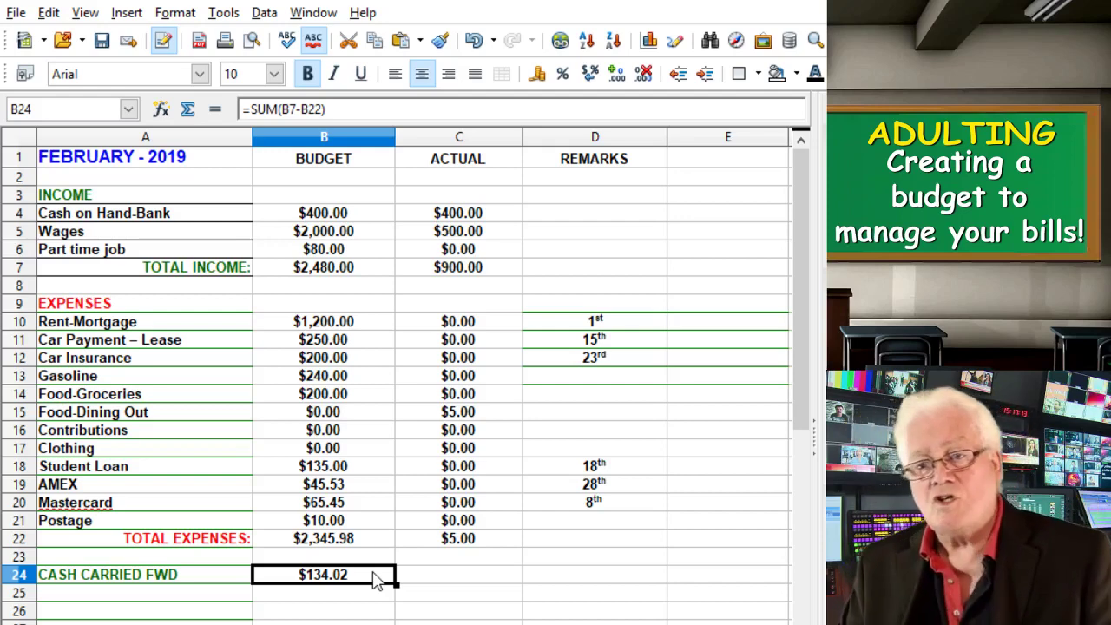
pyautogui.click(450, 583)
pyautogui.click(188, 109)
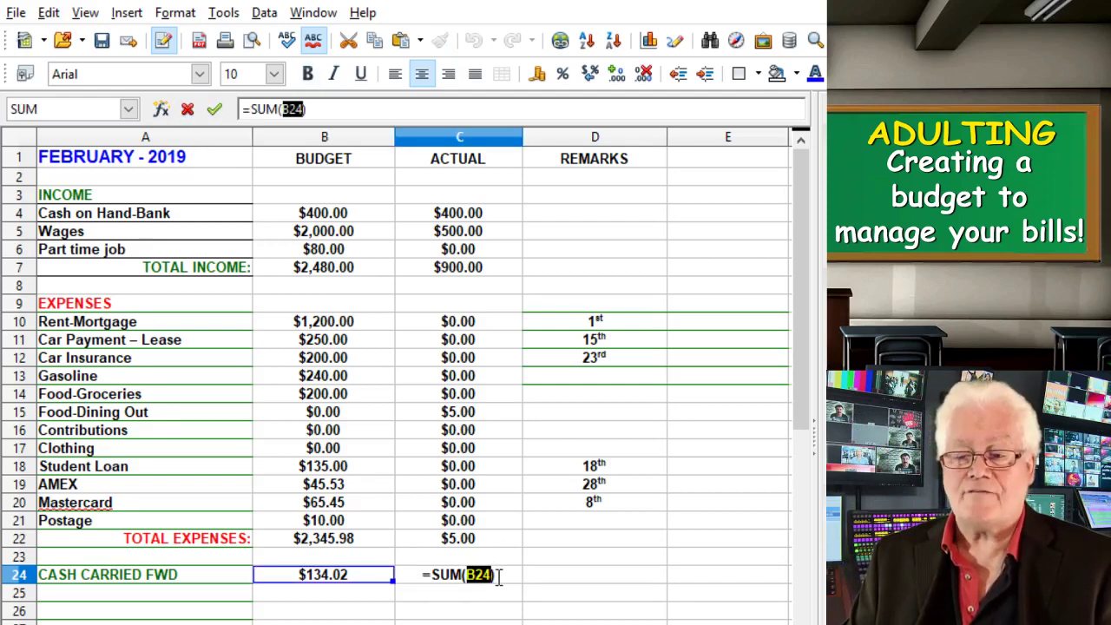
pyautogui.moveTo(496, 575); pyautogui.dragTo(397, 565)
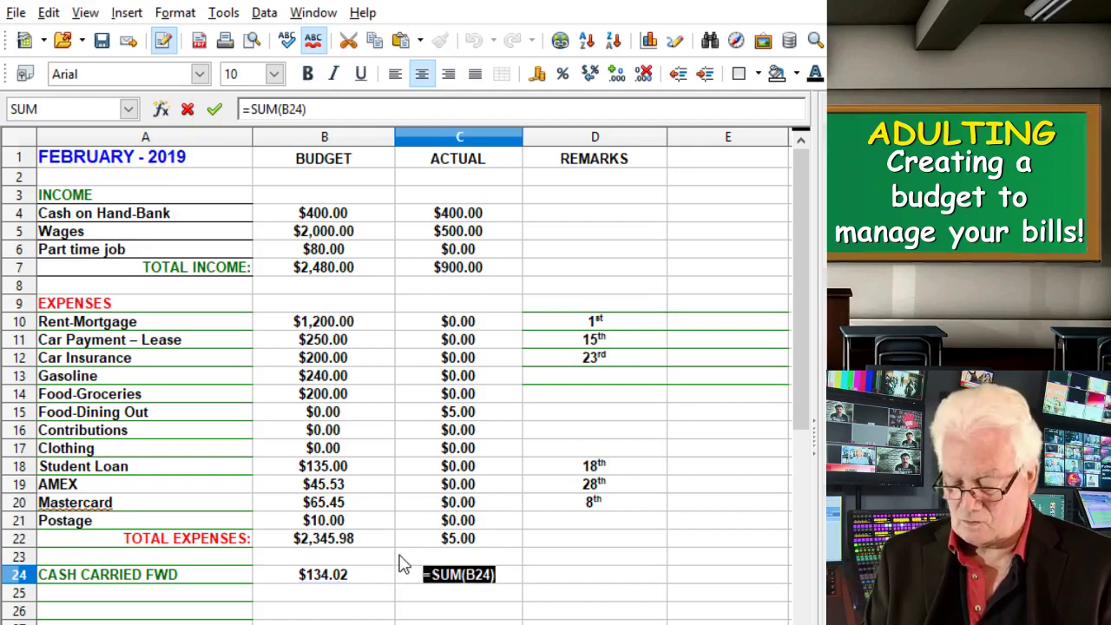
pyautogui.press('BackSpace')
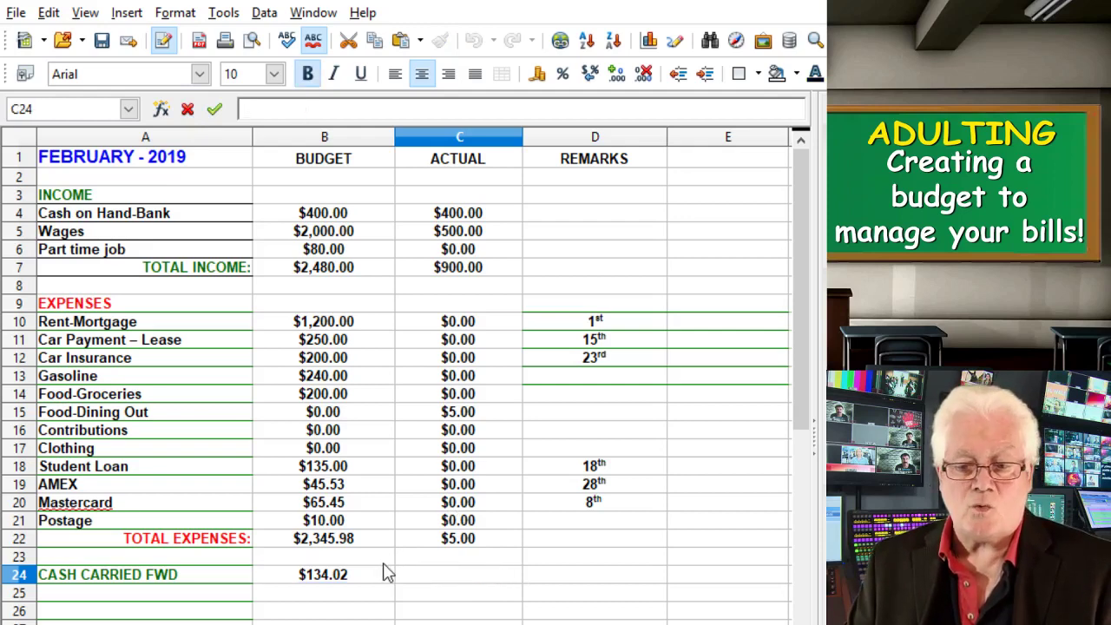
# Copy the CASH CARRIED FWD formula from B24 into C24, giving =SUM(C7-C22) for the actual column
pyautogui.click(385, 574)
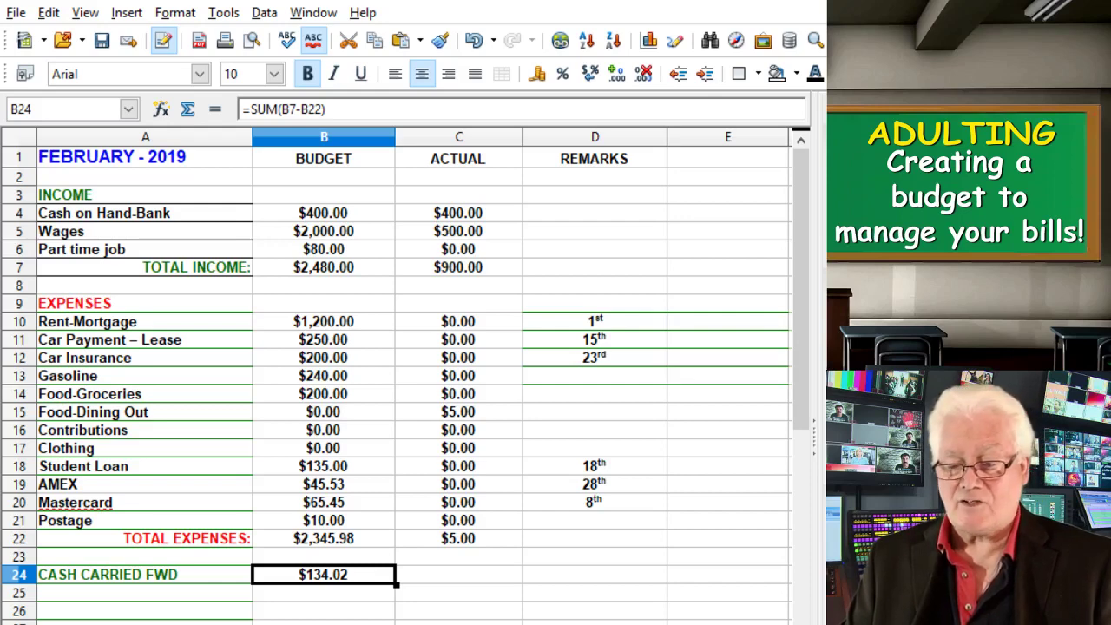
pyautogui.click(453, 578)
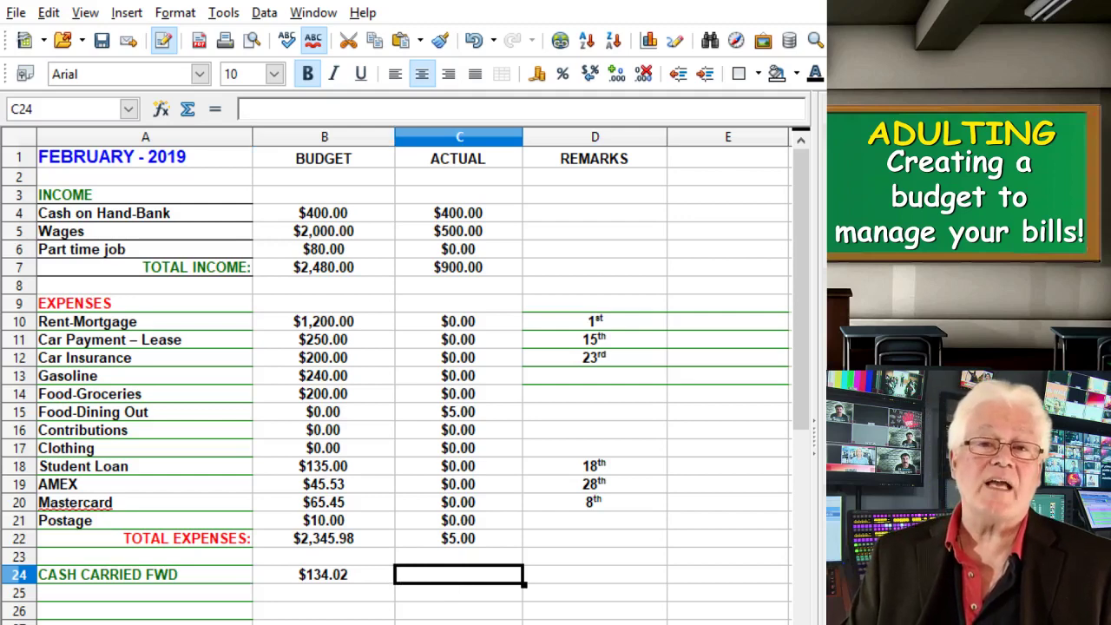
pyautogui.hotkey('ctrl', 'v')
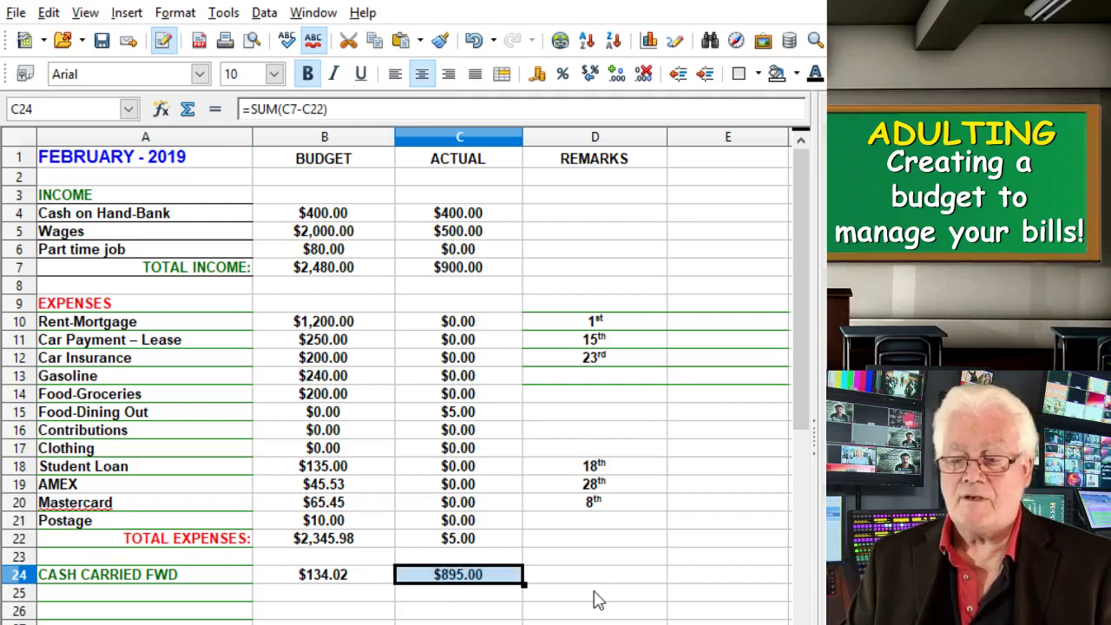
pyautogui.click(588, 612)
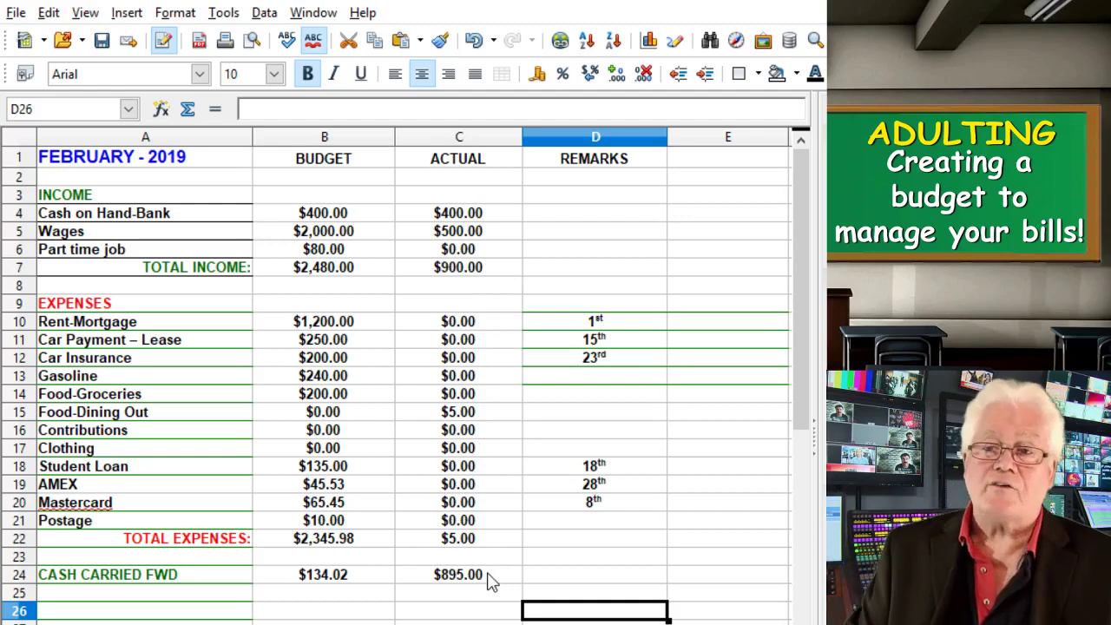
# Set the actual Wages amount in C5 to 1000
pyautogui.doubleClick(492, 234)
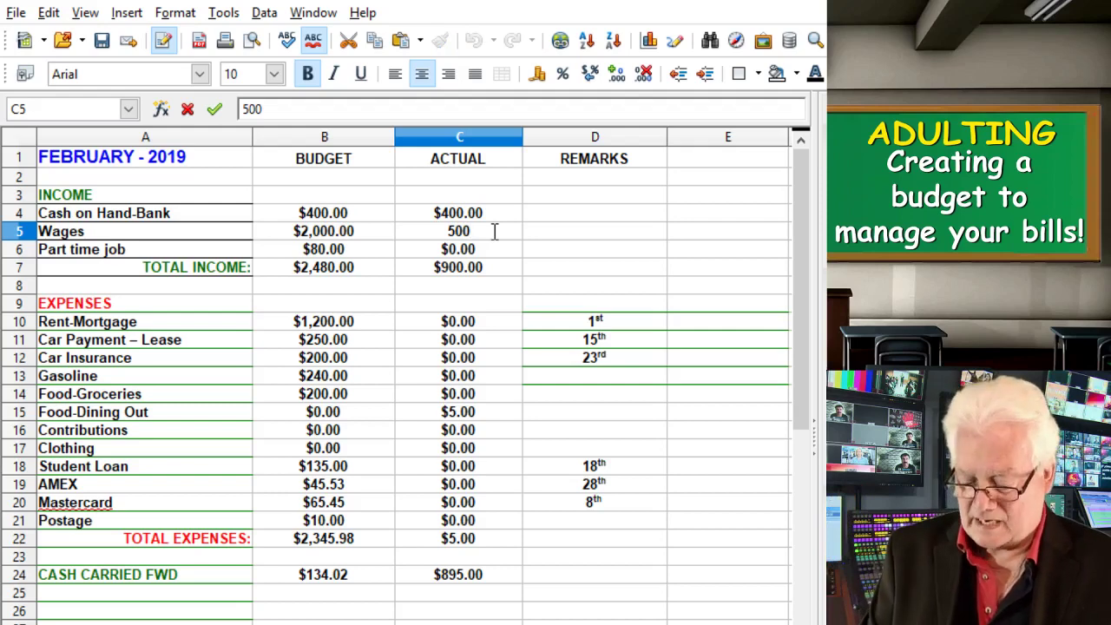
pyautogui.press('BackSpace')
pyautogui.press('BackSpace')
pyautogui.press('BackSpace')
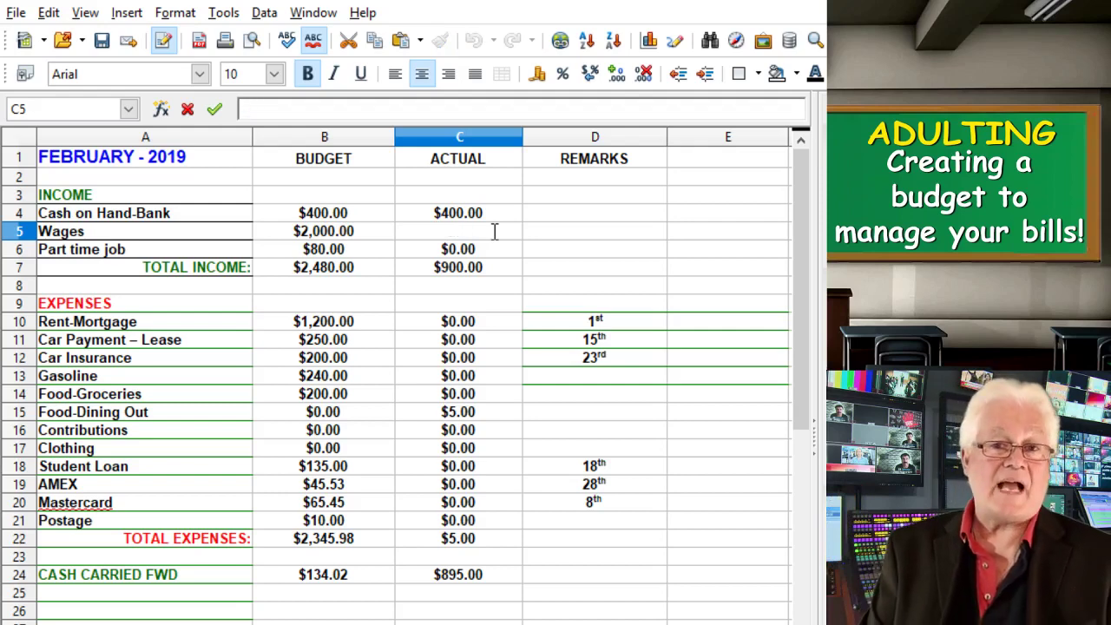
pyautogui.write('100.')
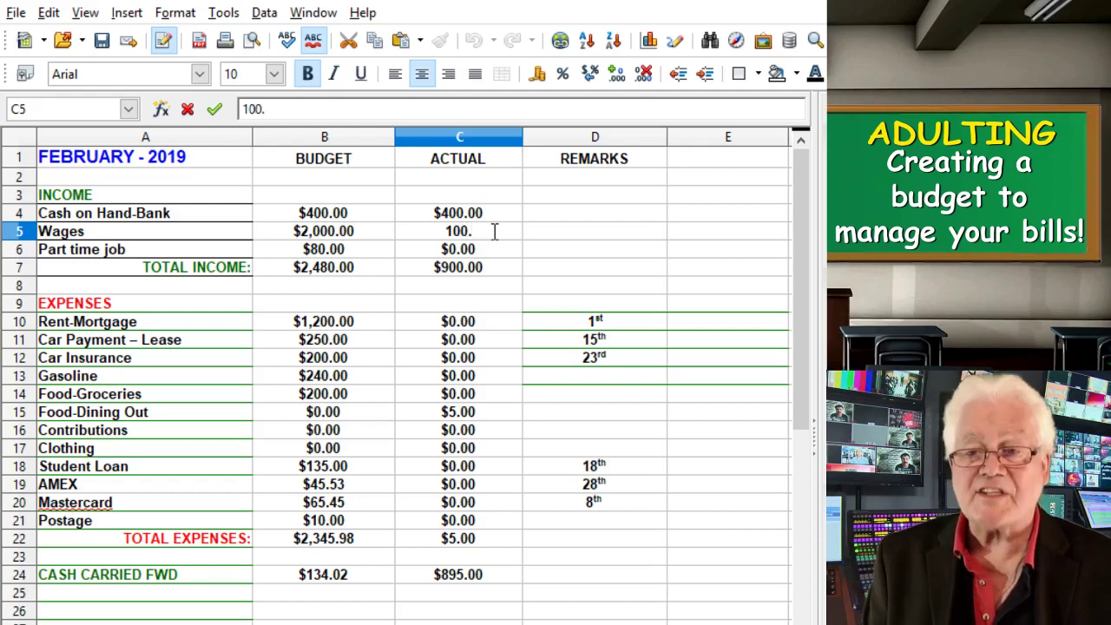
pyautogui.press('Return')
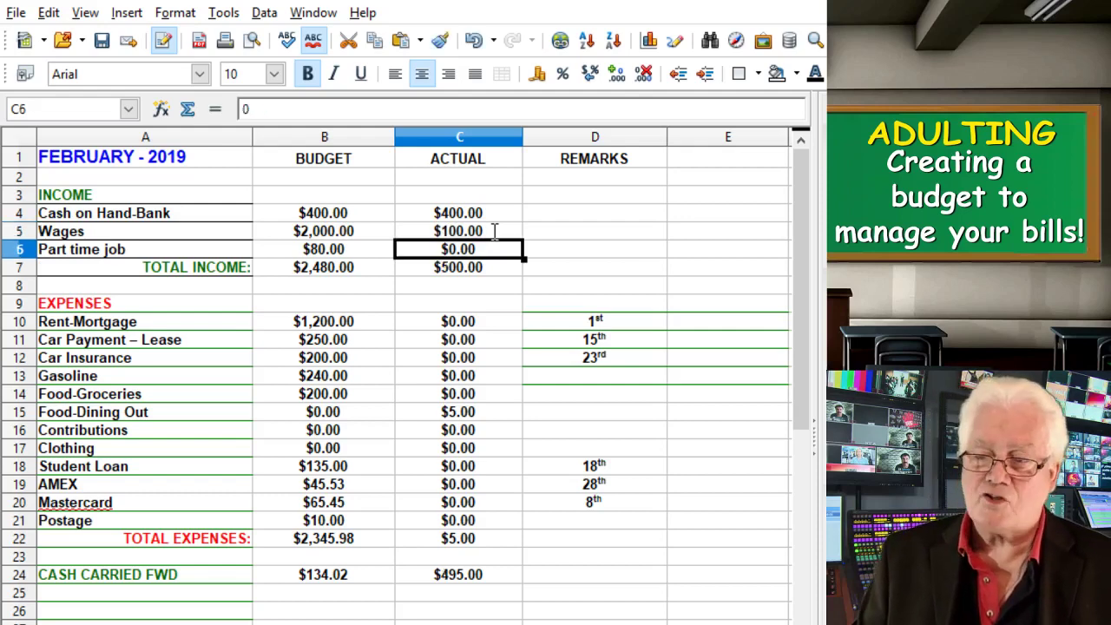
pyautogui.click(494, 233)
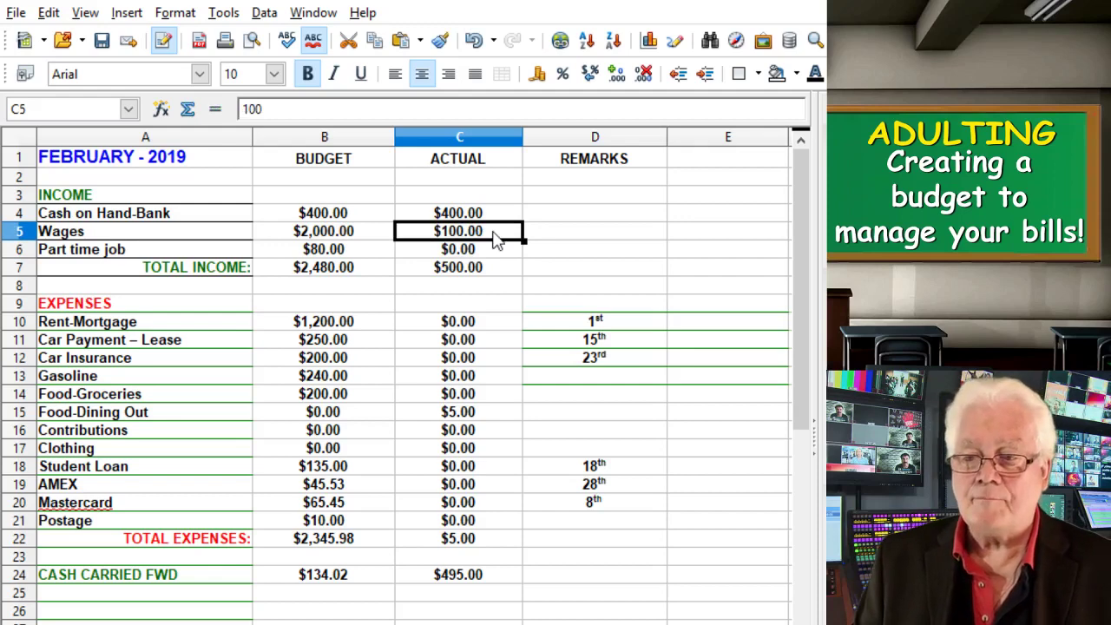
pyautogui.doubleClick(494, 231)
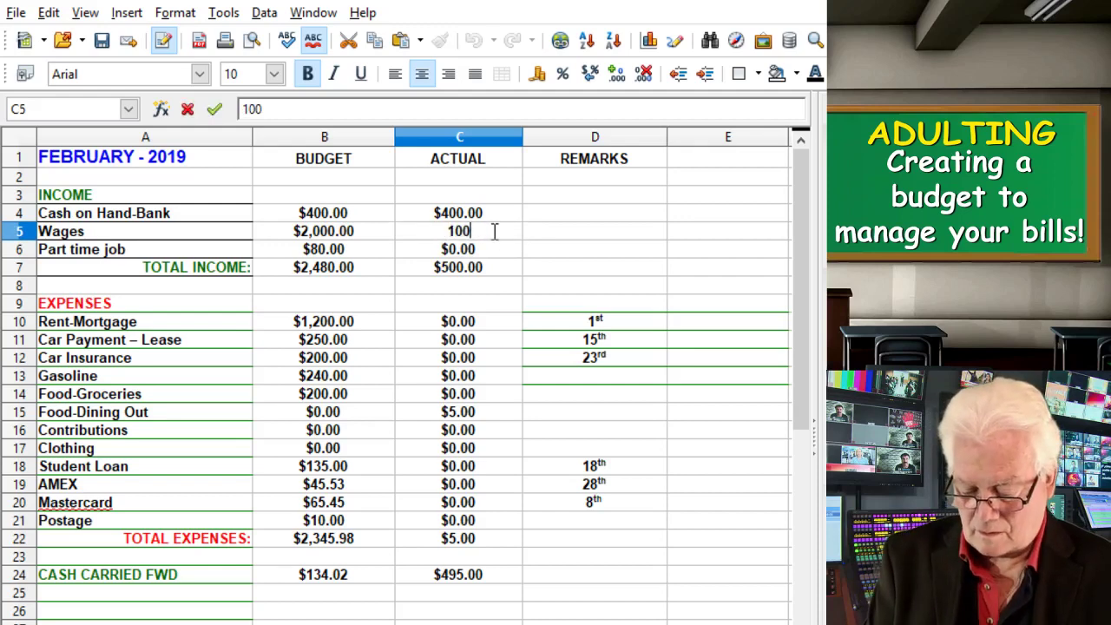
pyautogui.write('0.')
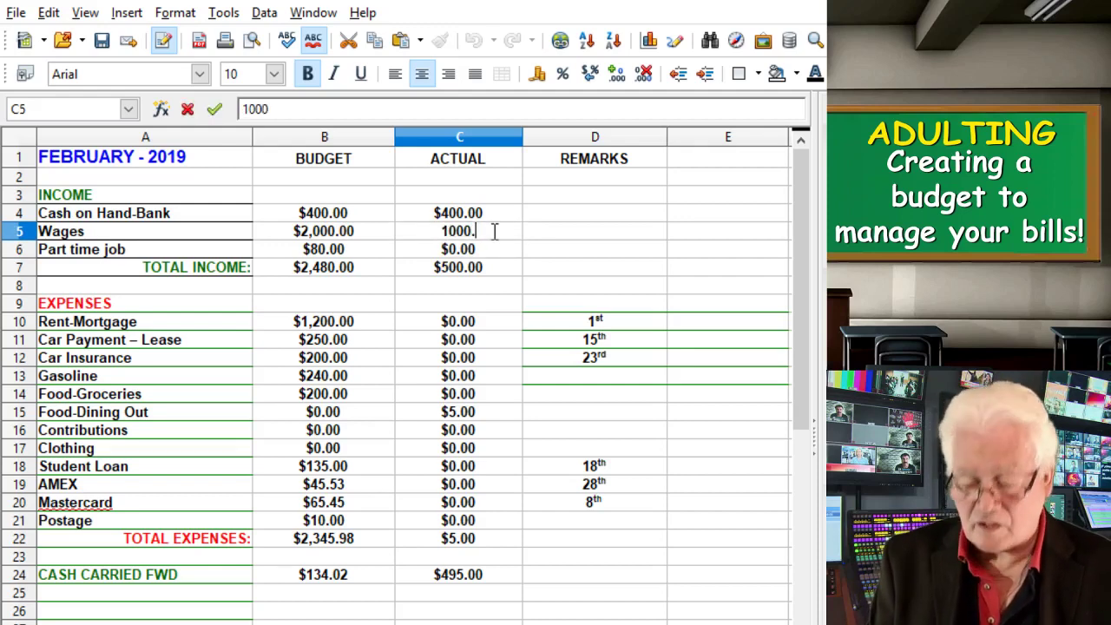
pyautogui.press('Return')
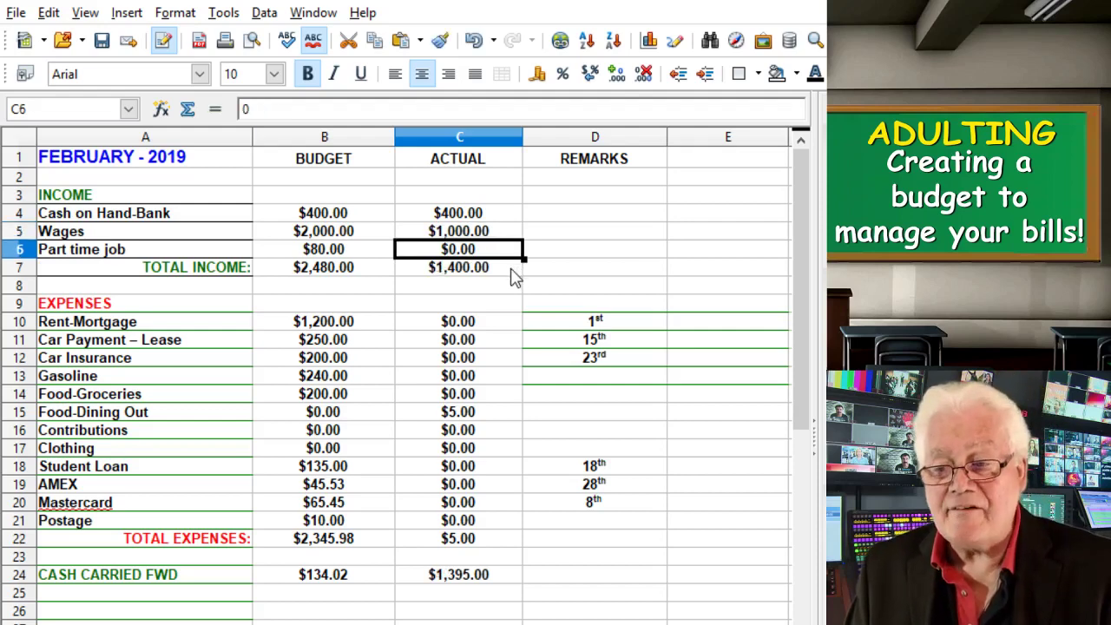
# Set the actual Rent-Mortgage amount in C10 to 1200
pyautogui.click(489, 323)
pyautogui.doubleClick(489, 323)
pyautogui.moveTo(489, 318); pyautogui.dragTo(449, 318)
pyautogui.write('1200.')
pyautogui.press('Return')
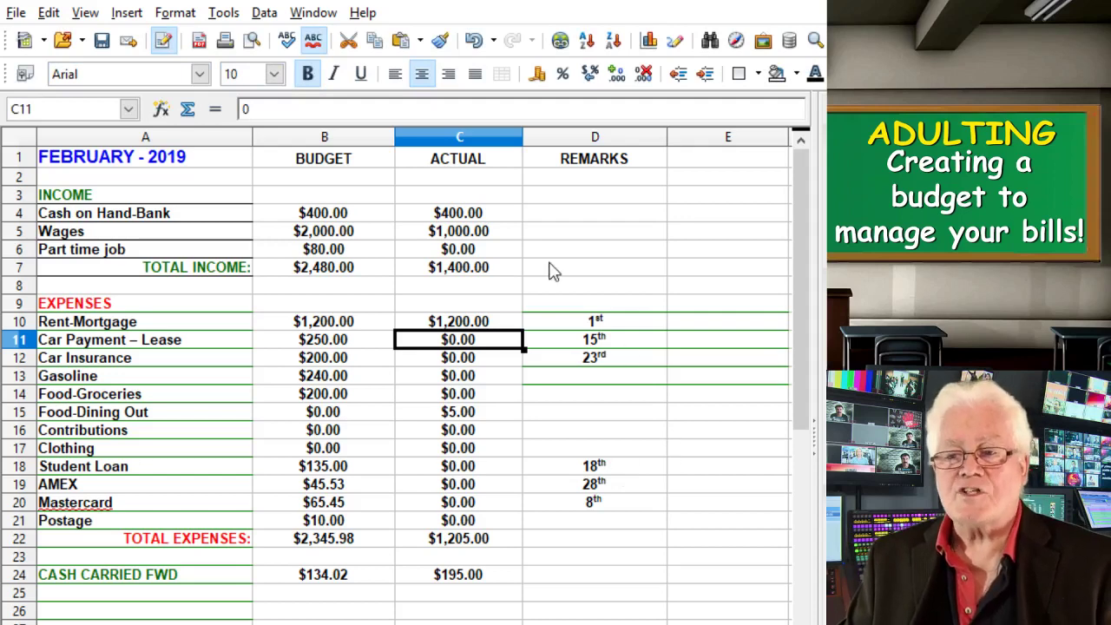
# Fill the actual Rent-Mortgage cell C10 with a light yellow background
pyautogui.click(499, 271)
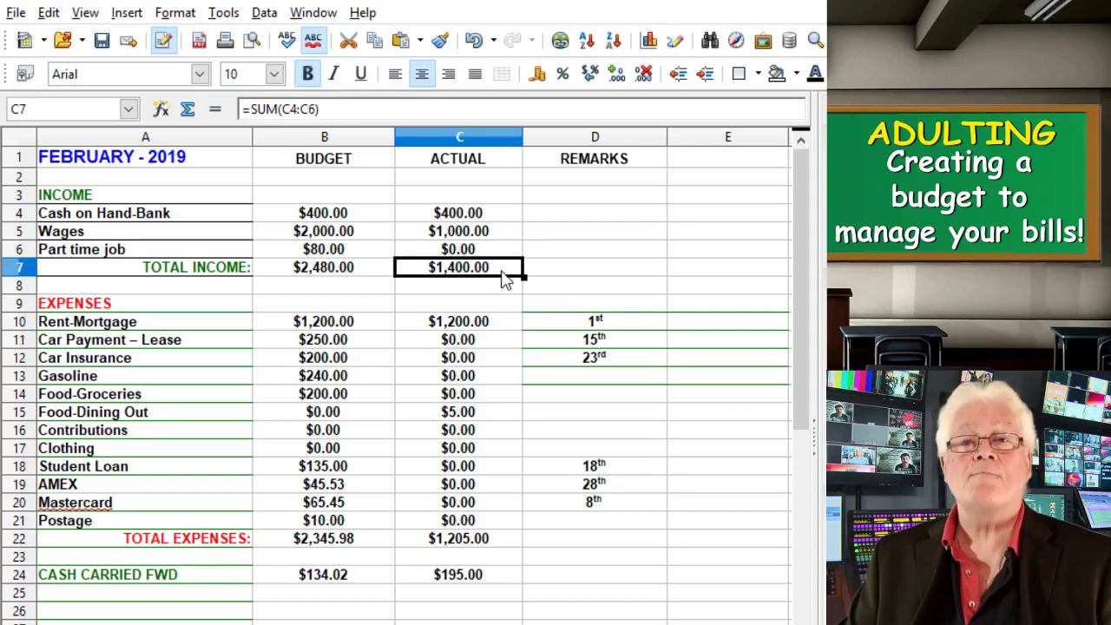
pyautogui.click(502, 328)
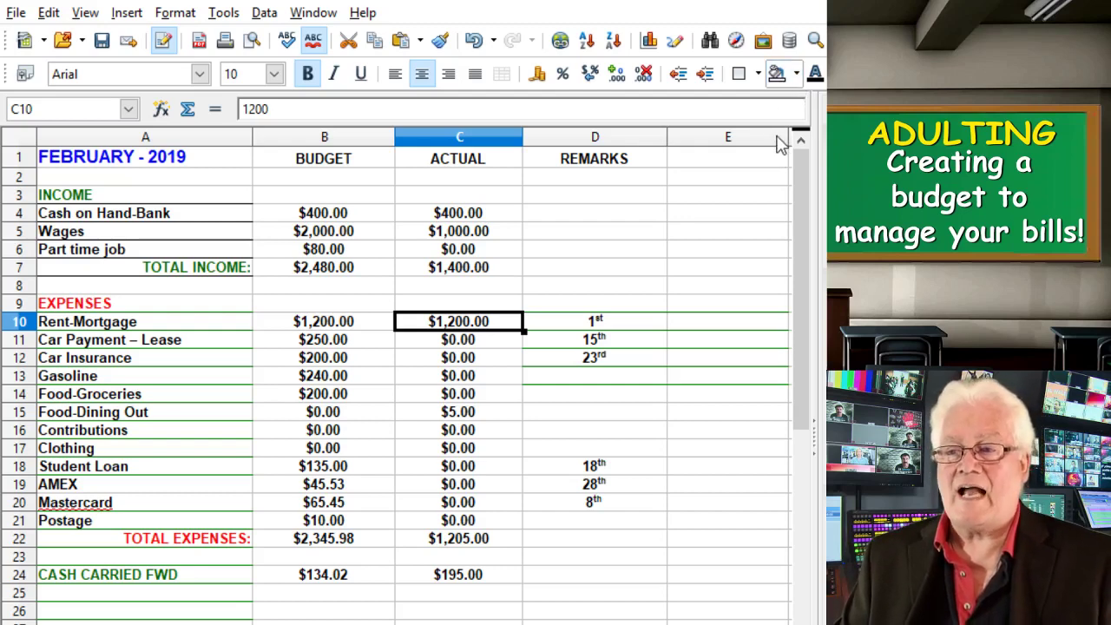
pyautogui.click(700, 324)
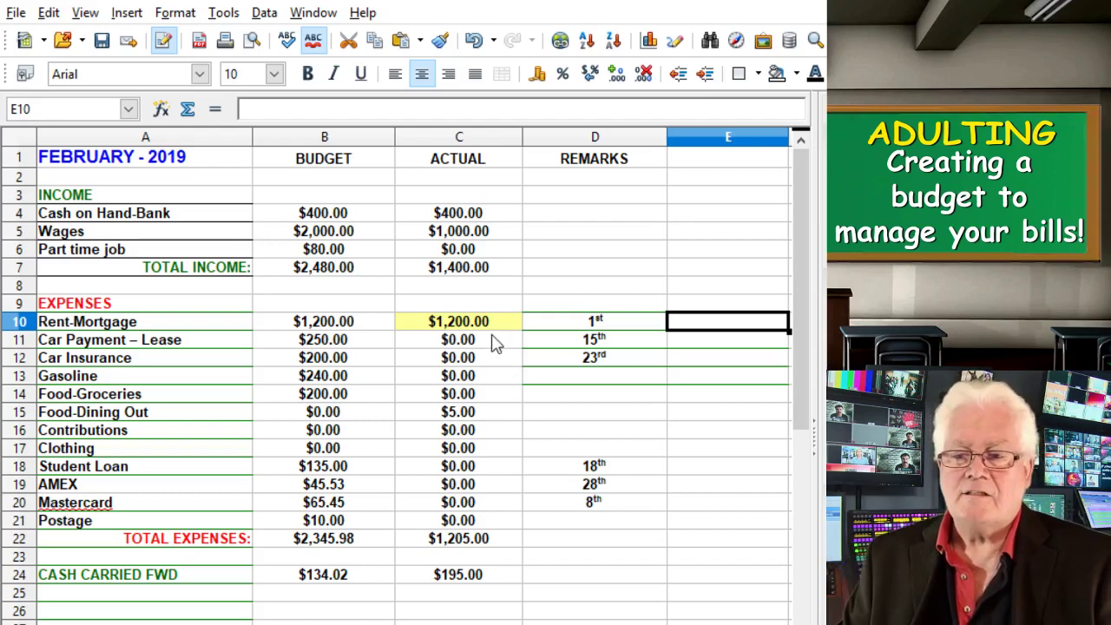
# Set the actual Food-Groceries amount in C14 to 50
pyautogui.click(493, 344)
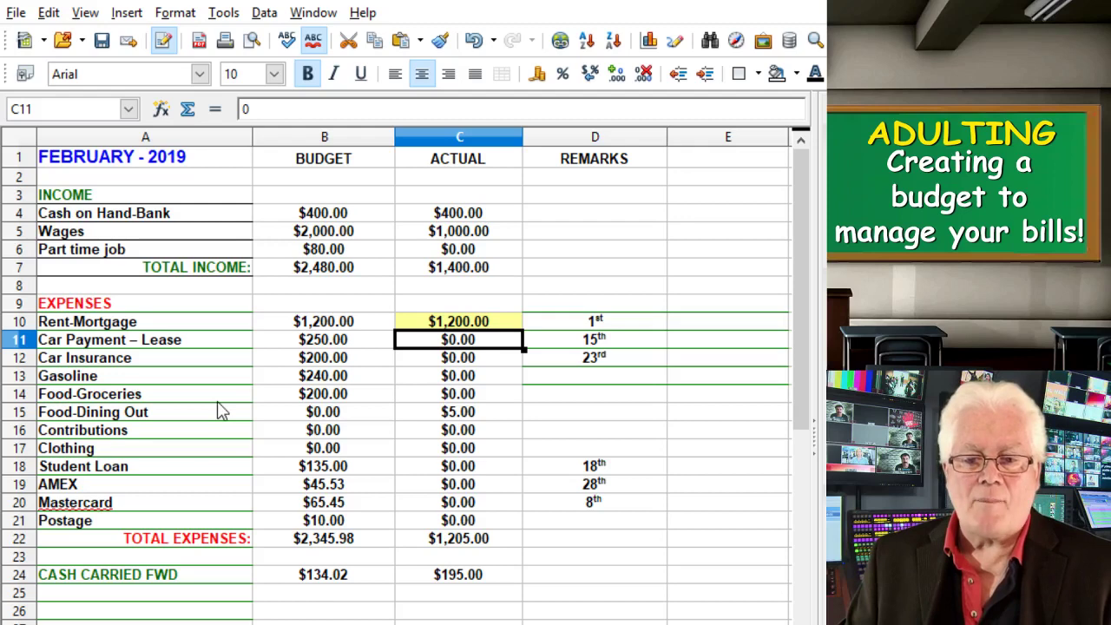
pyautogui.click(496, 398)
pyautogui.doubleClick(496, 397)
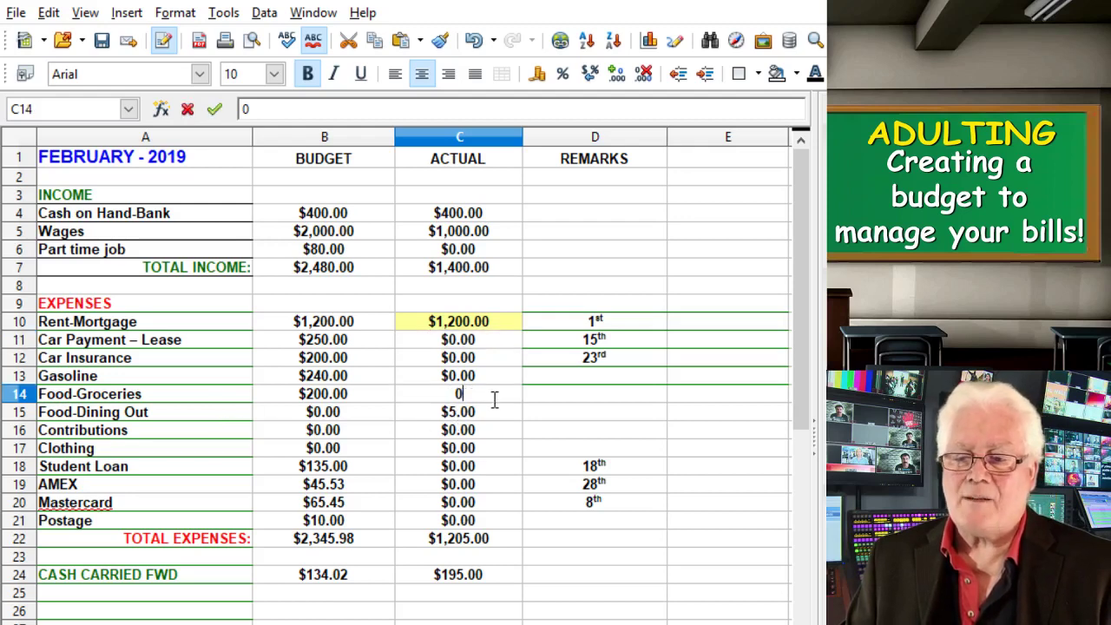
pyautogui.doubleClick(476, 396)
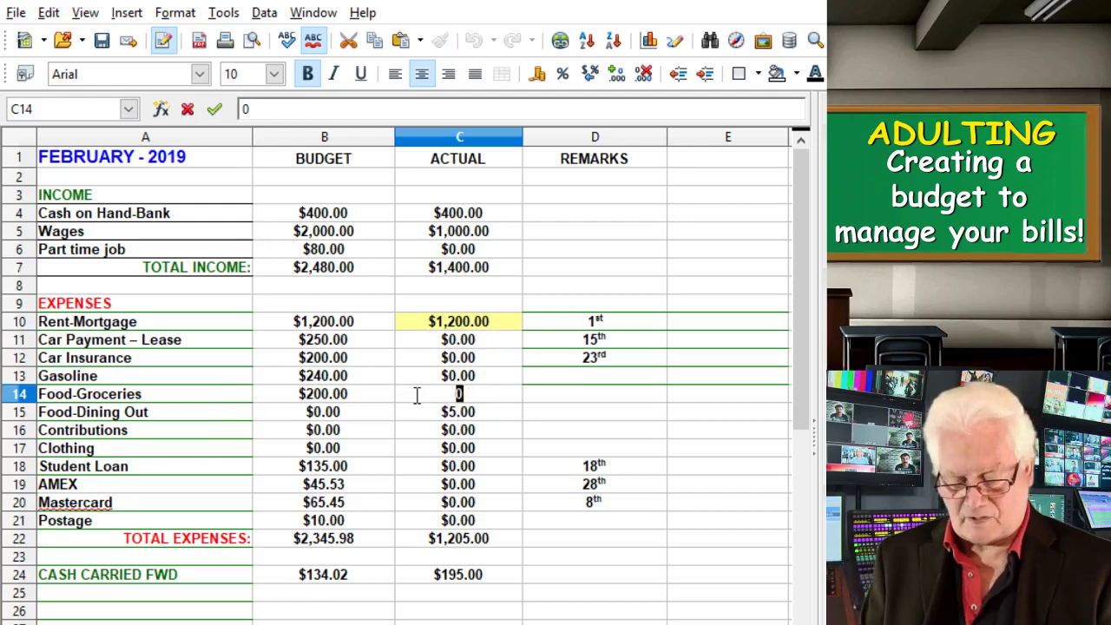
pyautogui.write('50.')
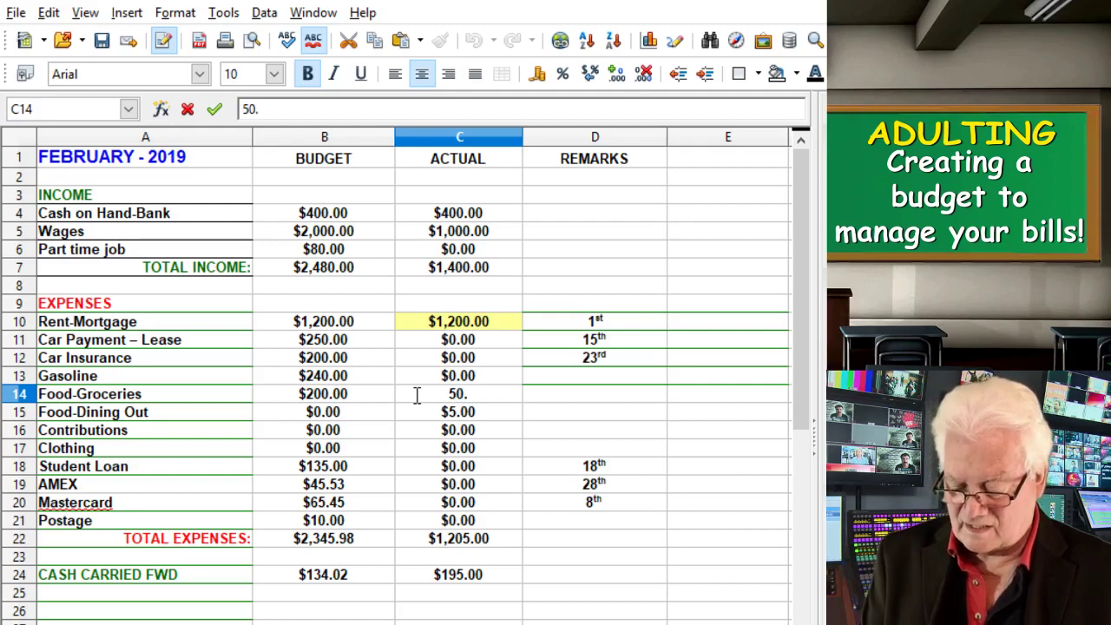
pyautogui.press('Return')
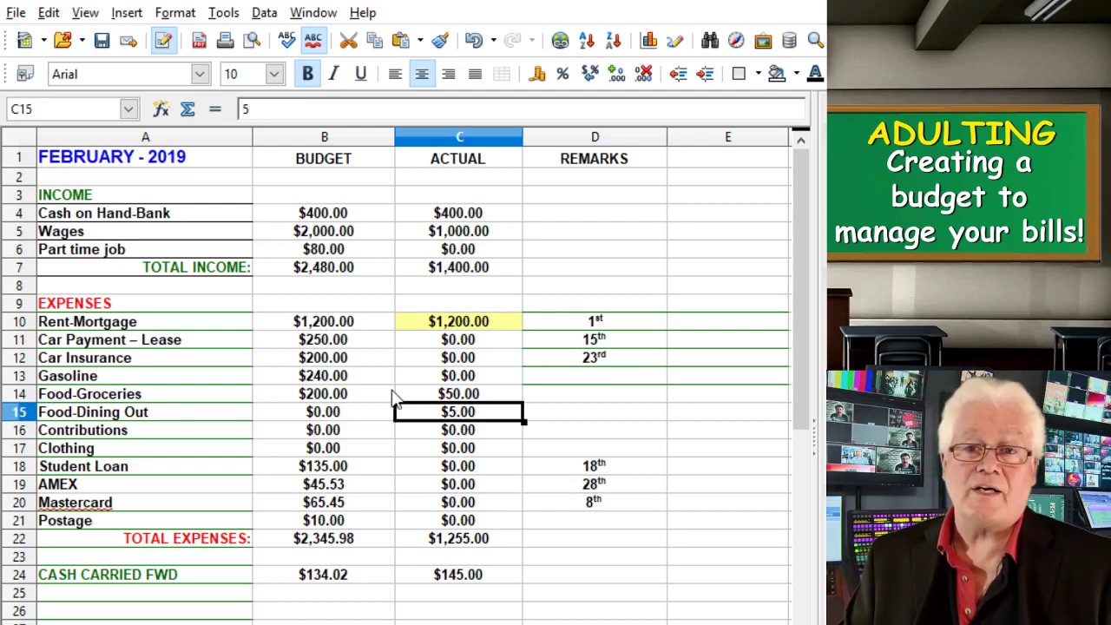
# Set the actual Gasoline amount in C13 to 60
pyautogui.click(492, 399)
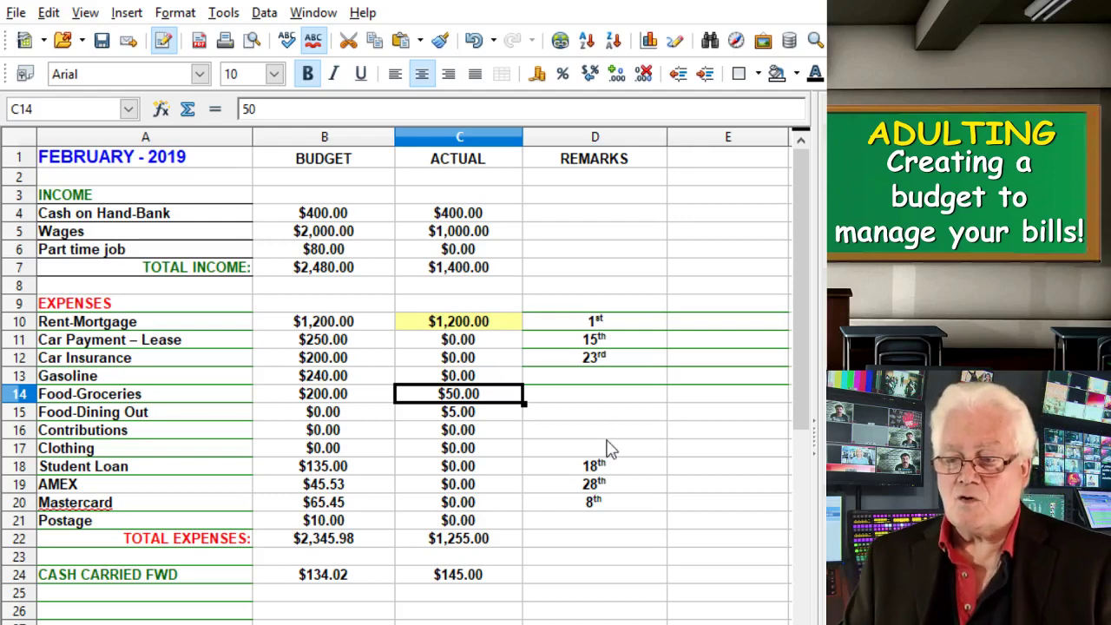
pyautogui.click(487, 469)
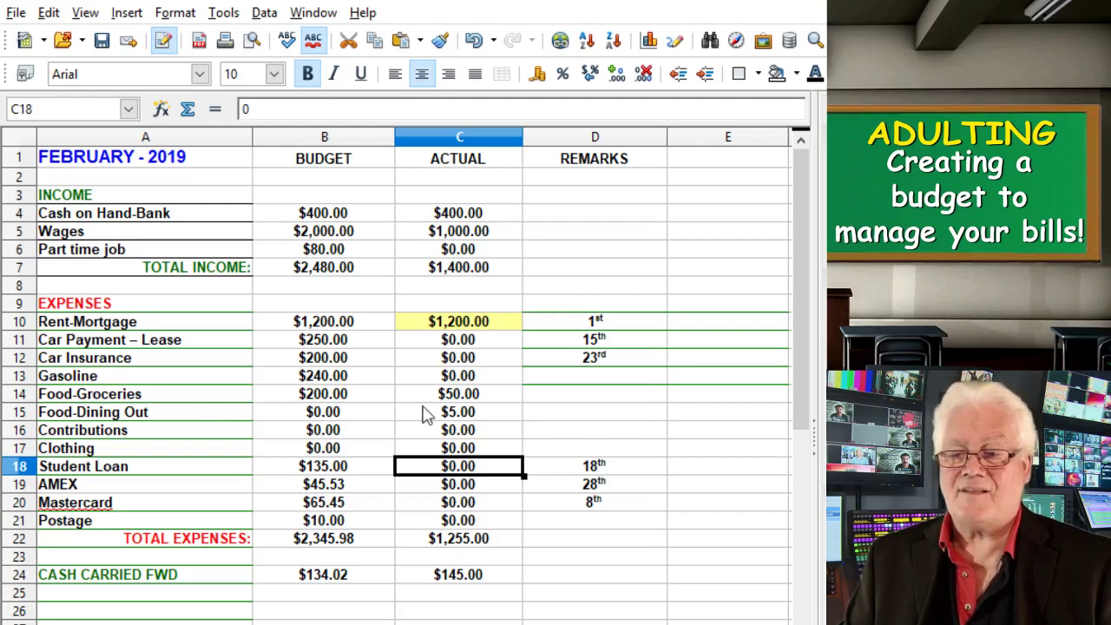
pyautogui.doubleClick(482, 379)
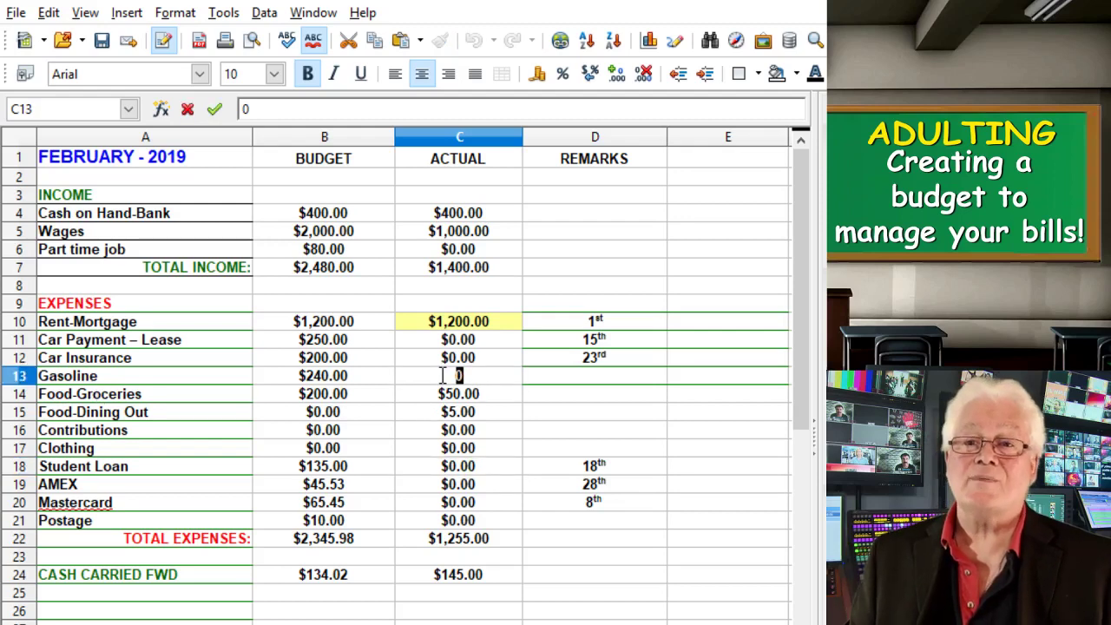
pyautogui.write('60')
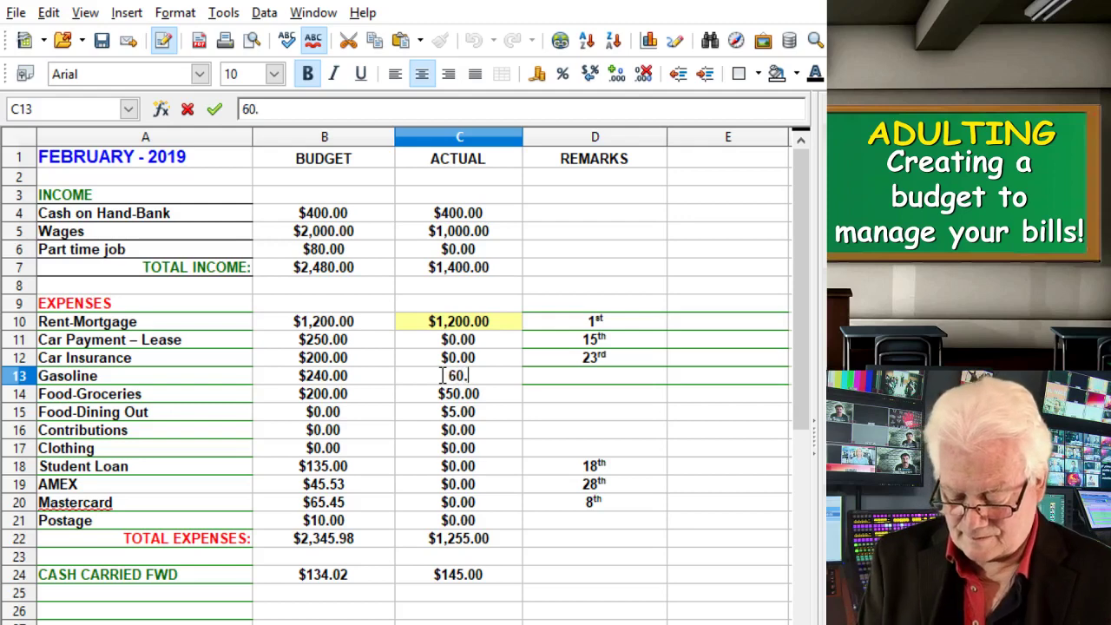
pyautogui.press('Return')
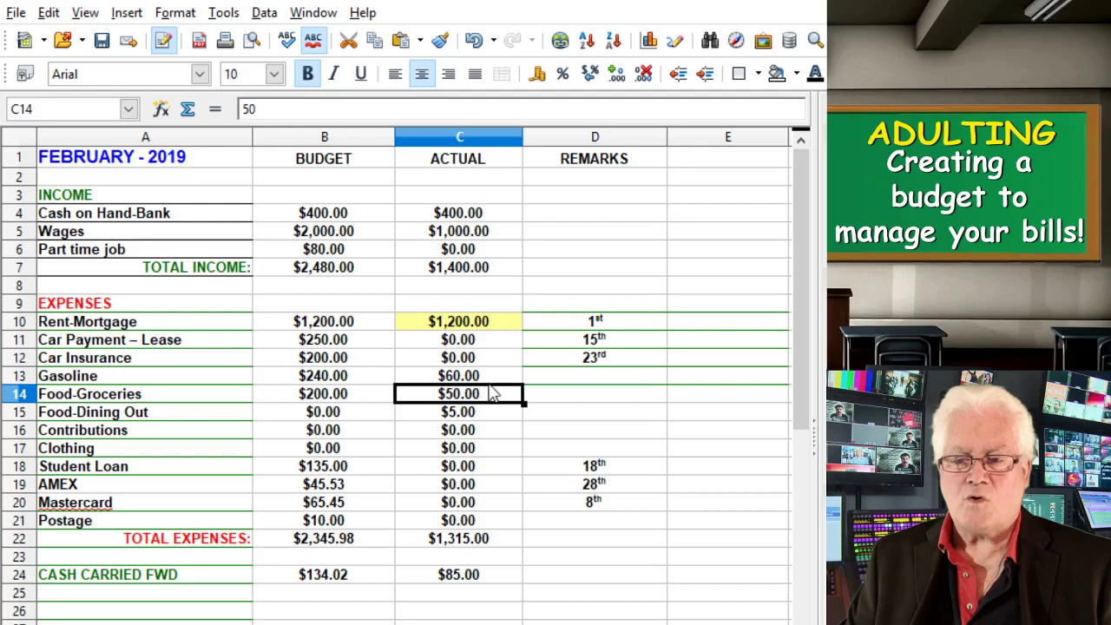
pyautogui.press('Up')
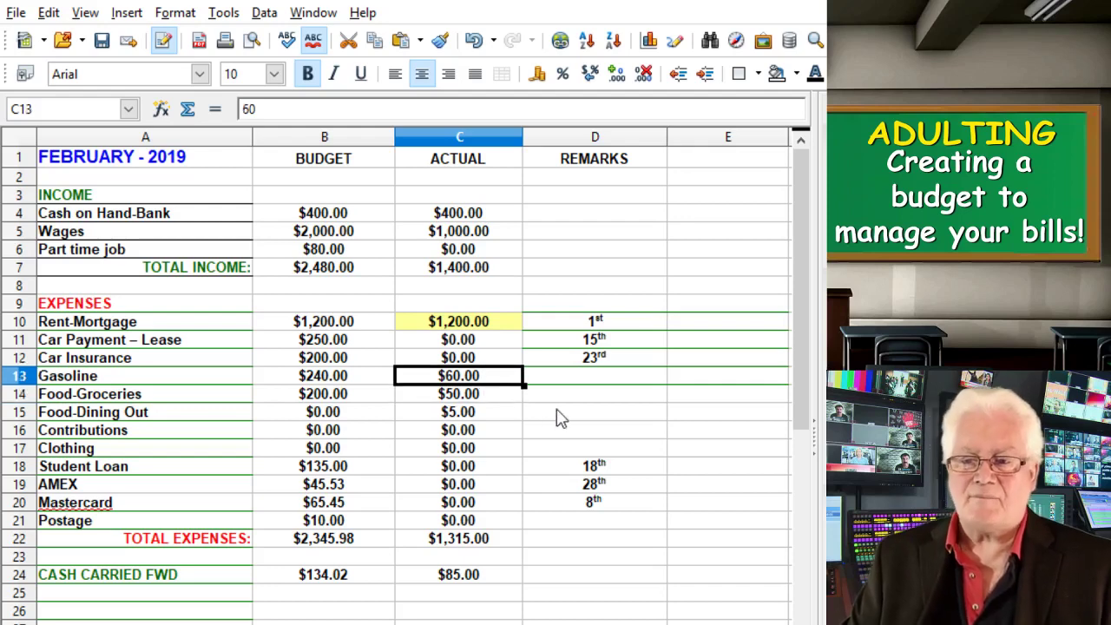
# Set the actual Mastercard amount in C20 to 65.45
pyautogui.click(494, 587)
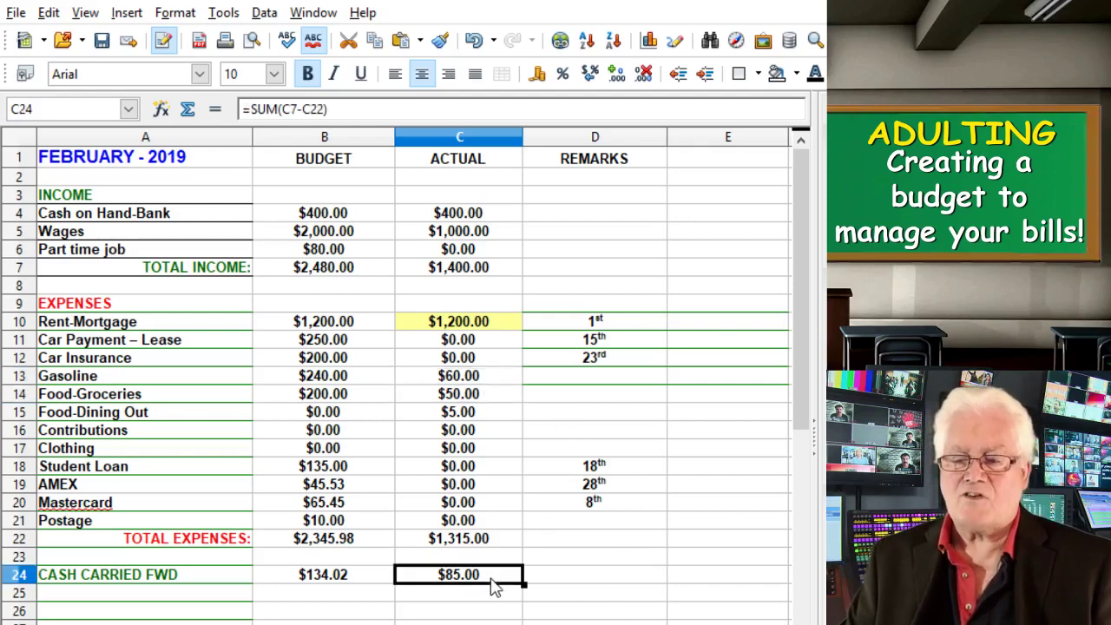
pyautogui.click(498, 512)
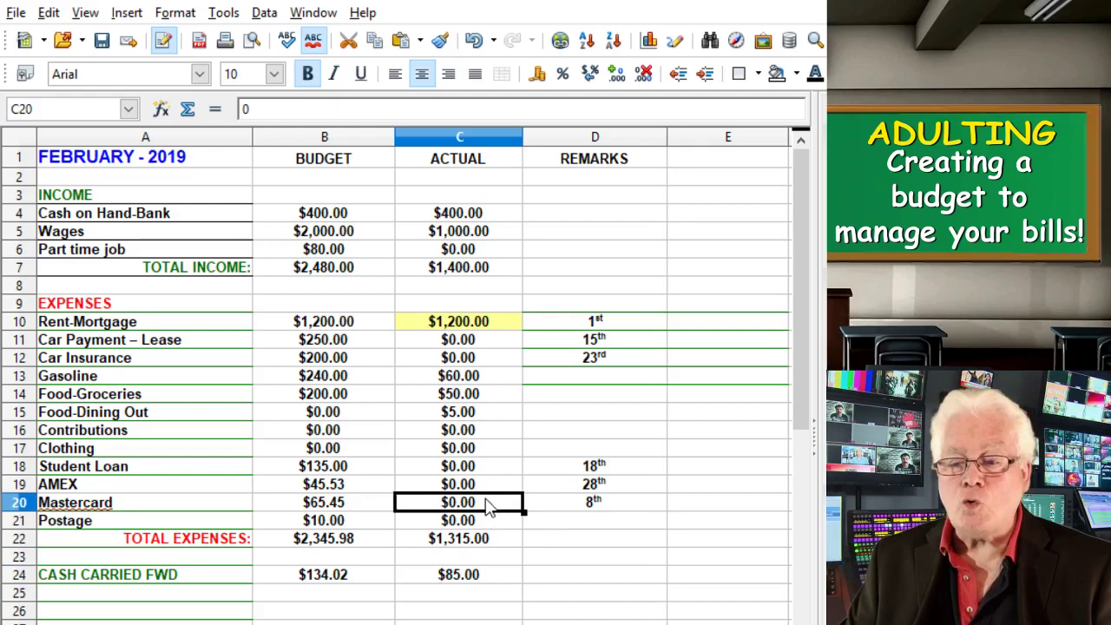
pyautogui.doubleClick(489, 510)
pyautogui.moveTo(486, 509); pyautogui.dragTo(449, 501)
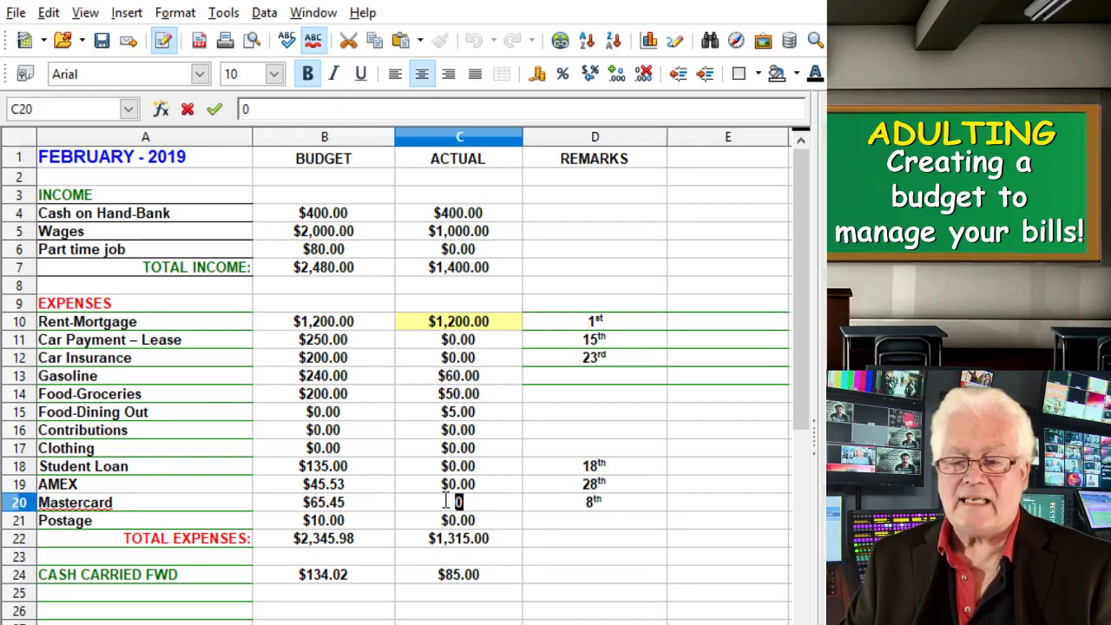
pyautogui.write('65')
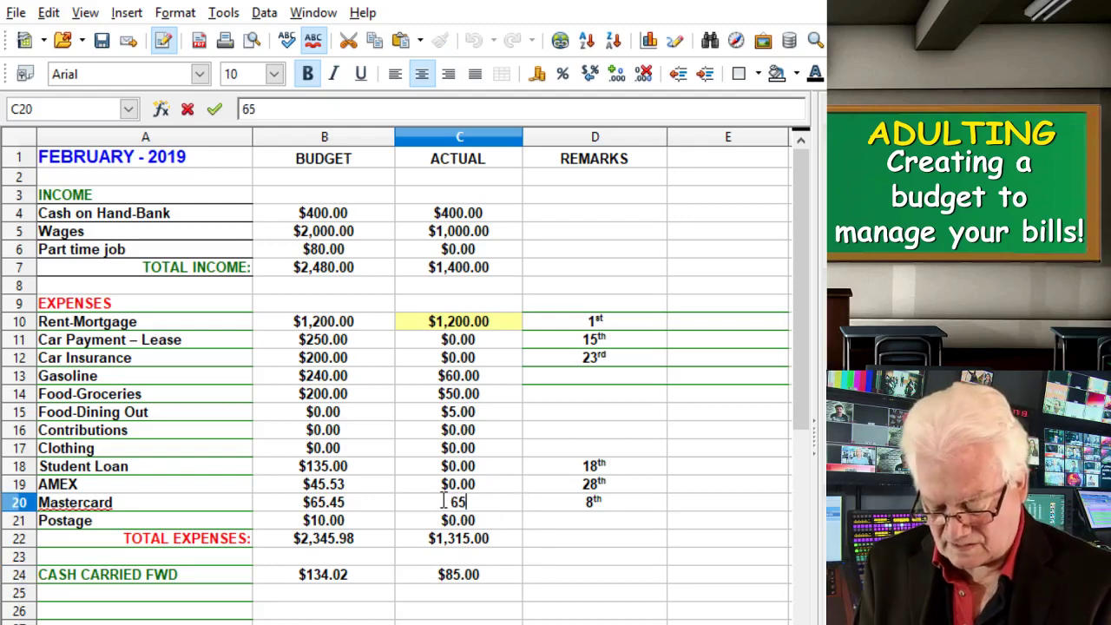
pyautogui.write('.45')
pyautogui.press('Return')
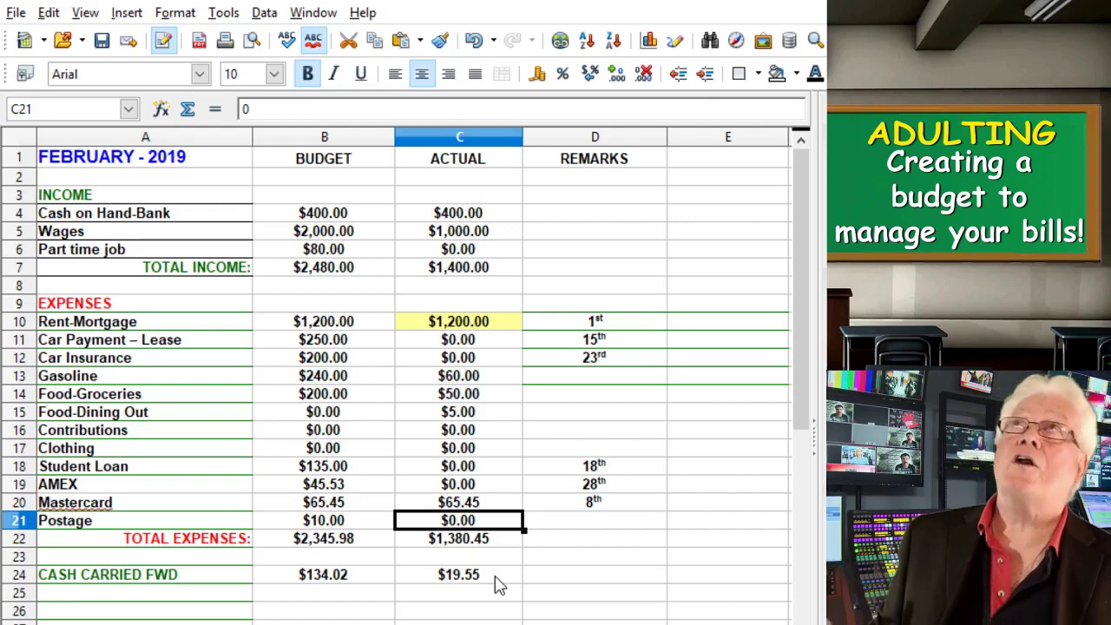
# Raise the actual Wages amount in C5 to 1500
pyautogui.doubleClick(498, 231)
pyautogui.moveTo(498, 231); pyautogui.dragTo(367, 218)
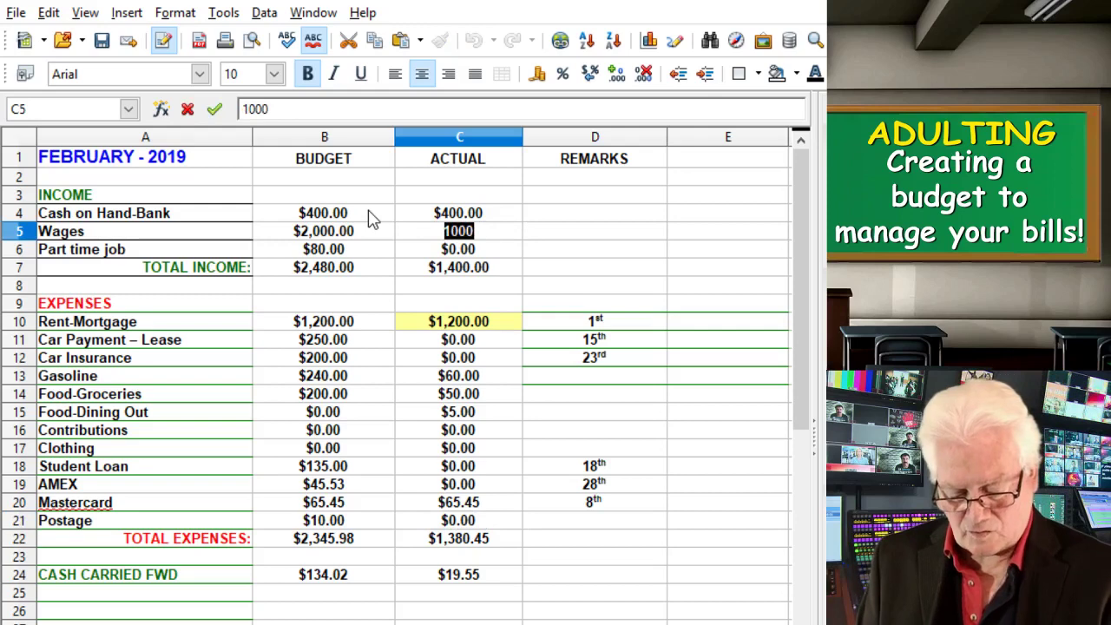
pyautogui.write('1,50')
pyautogui.write('0.')
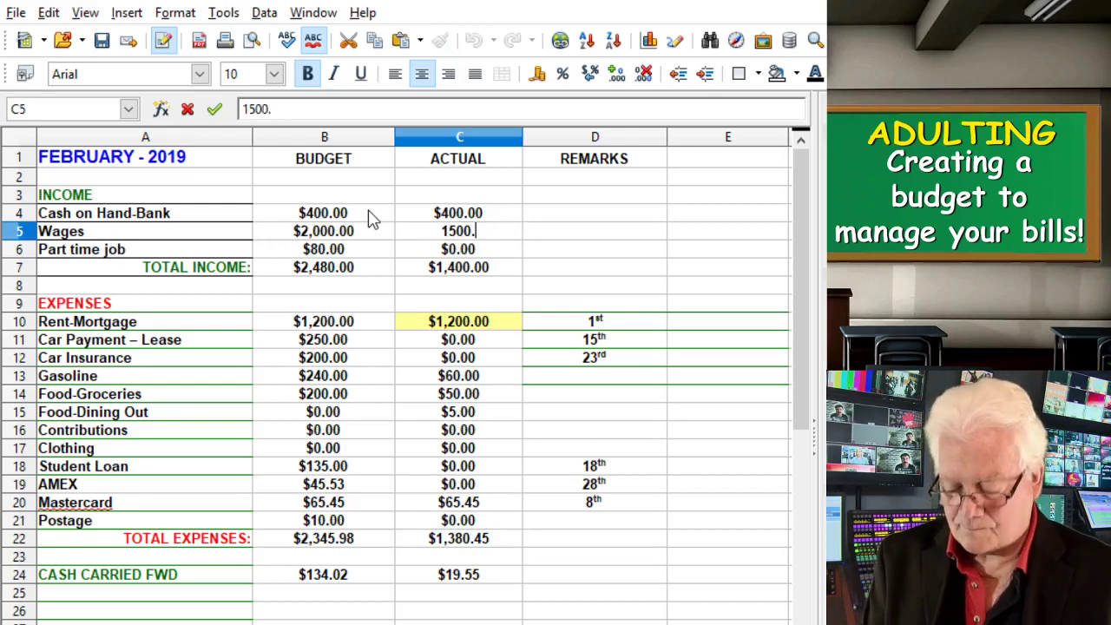
pyautogui.press('Return')
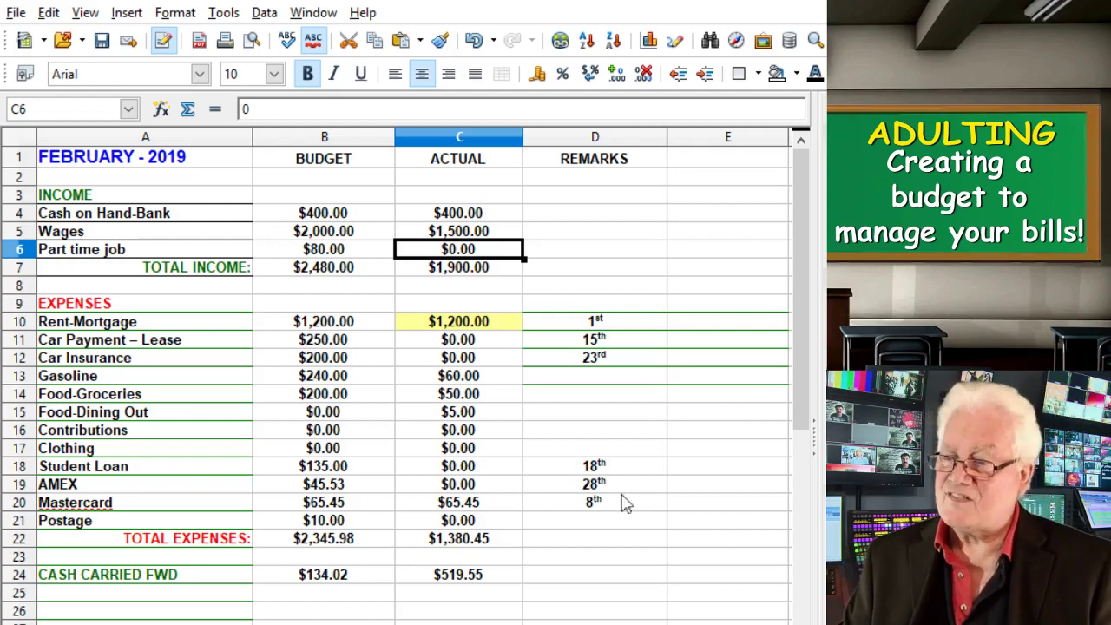
# Set the actual Car Payment – Lease amount in C11 to 250 and fill that cell with the same light yellow as C10
pyautogui.click(483, 346)
pyautogui.doubleClick(475, 343)
pyautogui.doubleClick(454, 340)
pyautogui.write('250.')
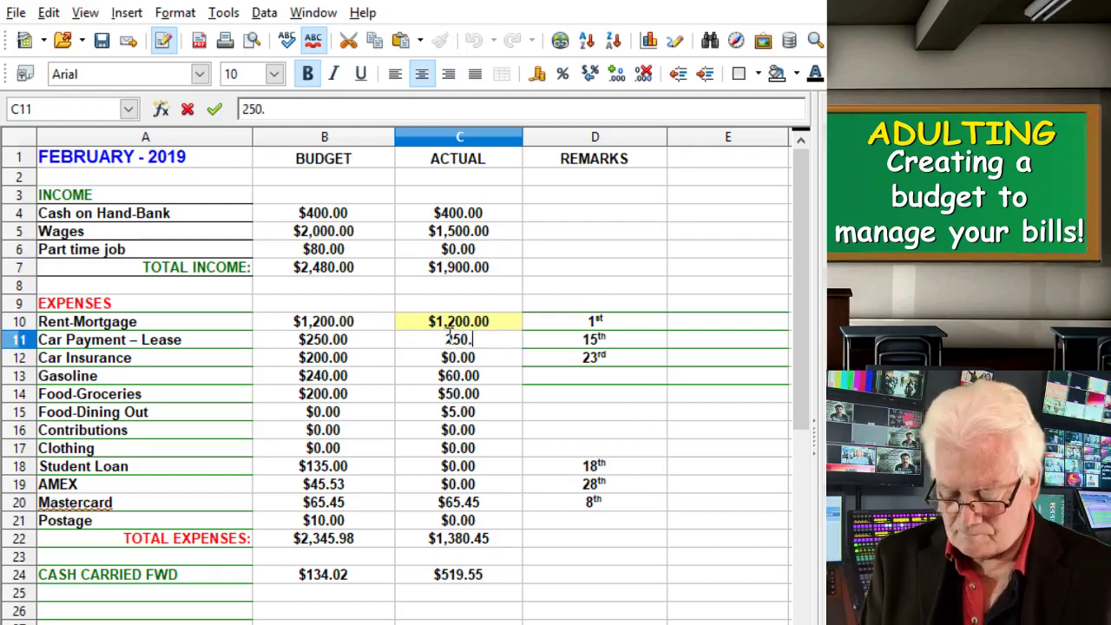
pyautogui.press('Return')
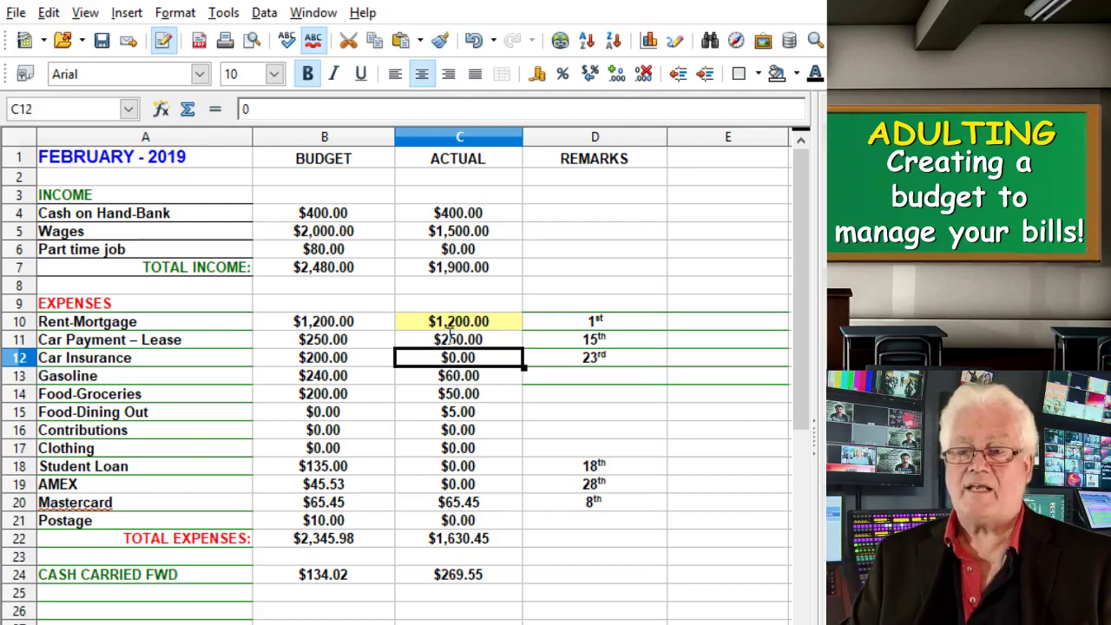
pyautogui.click(497, 342)
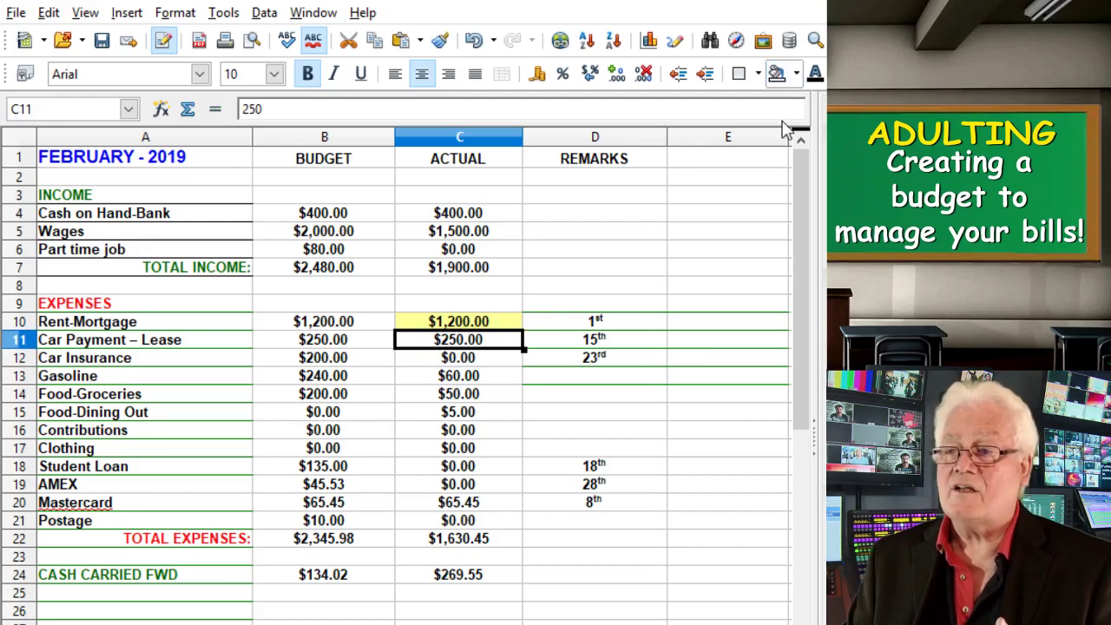
pyautogui.click(719, 346)
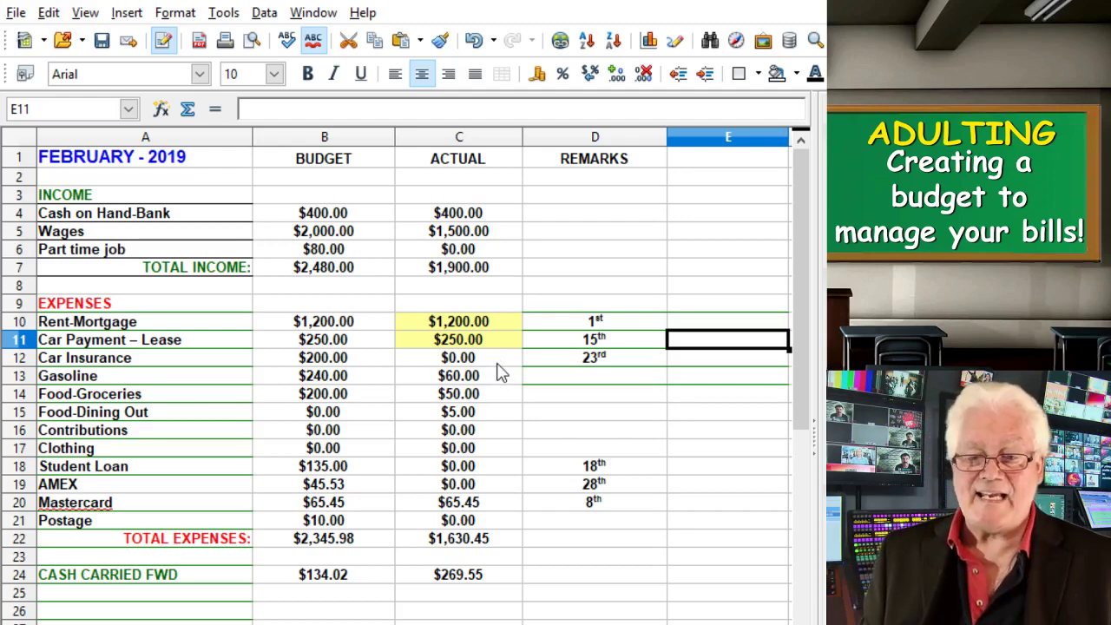
# Fill the actual Mastercard amount in C20 with the same light yellow as the other paid bills
pyautogui.click(504, 508)
pyautogui.click(796, 76)
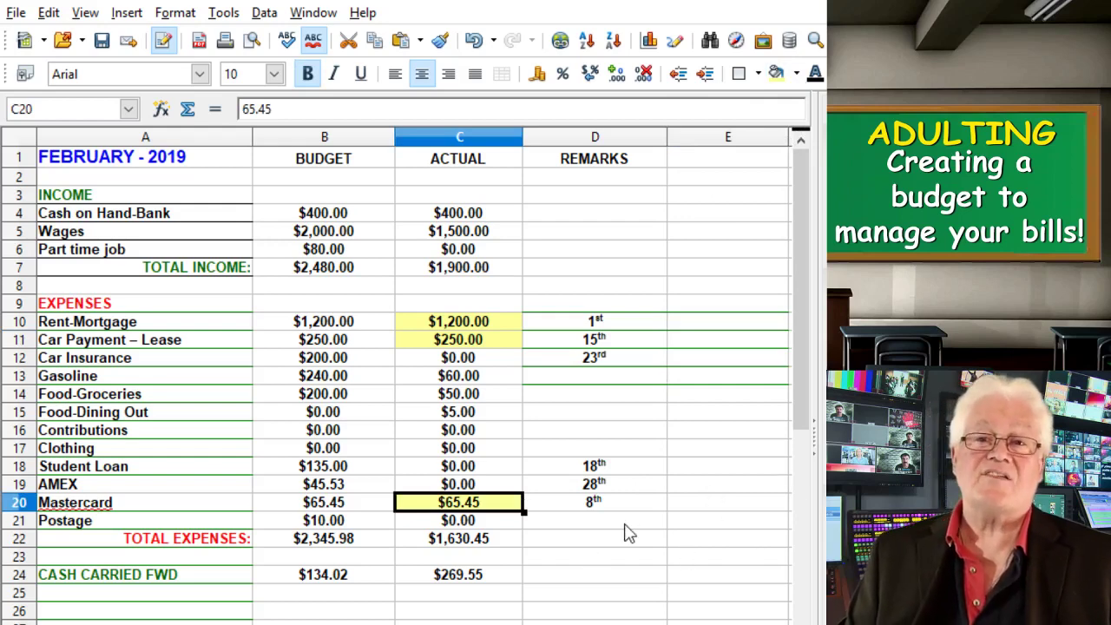
pyautogui.click(506, 586)
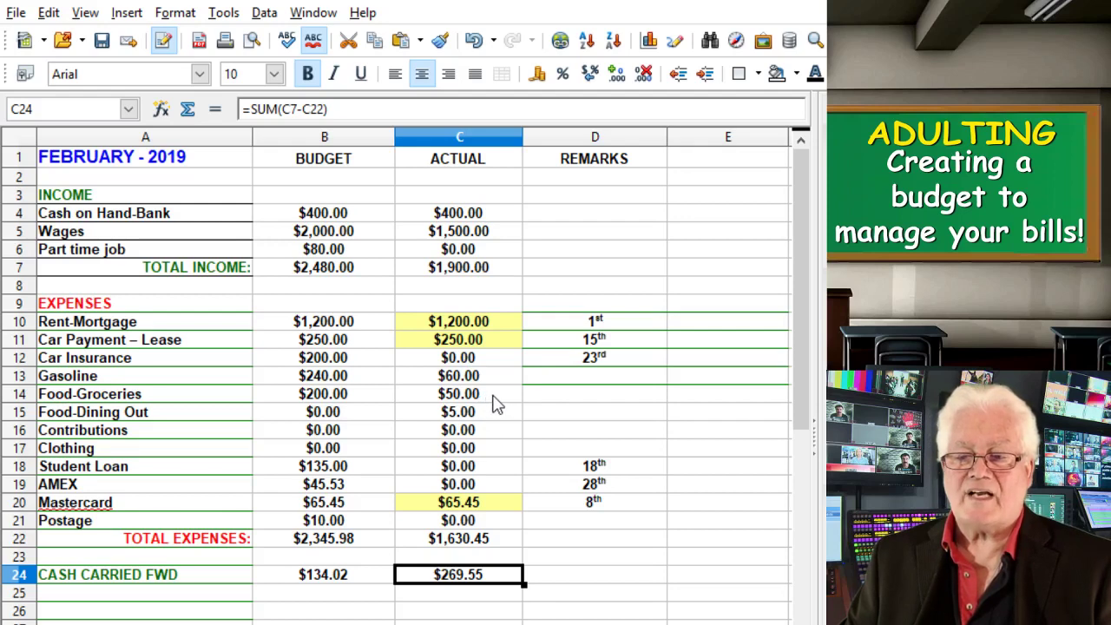
# Enter the remark "credit-2nd week" in D14 on the Food-Groceries row
pyautogui.click(587, 401)
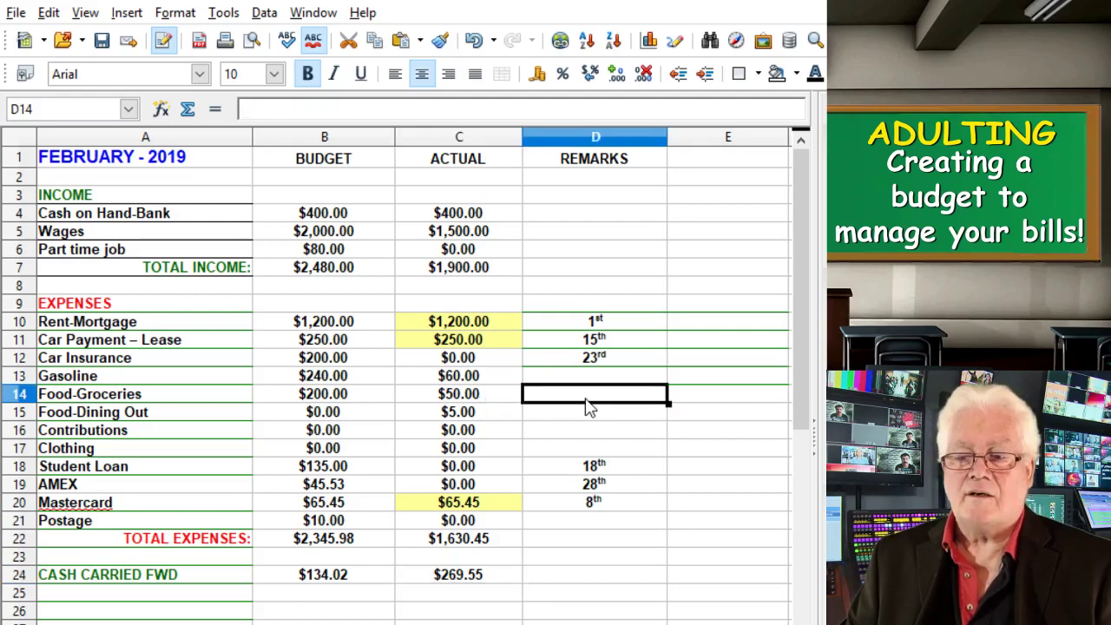
pyautogui.doubleClick(594, 396)
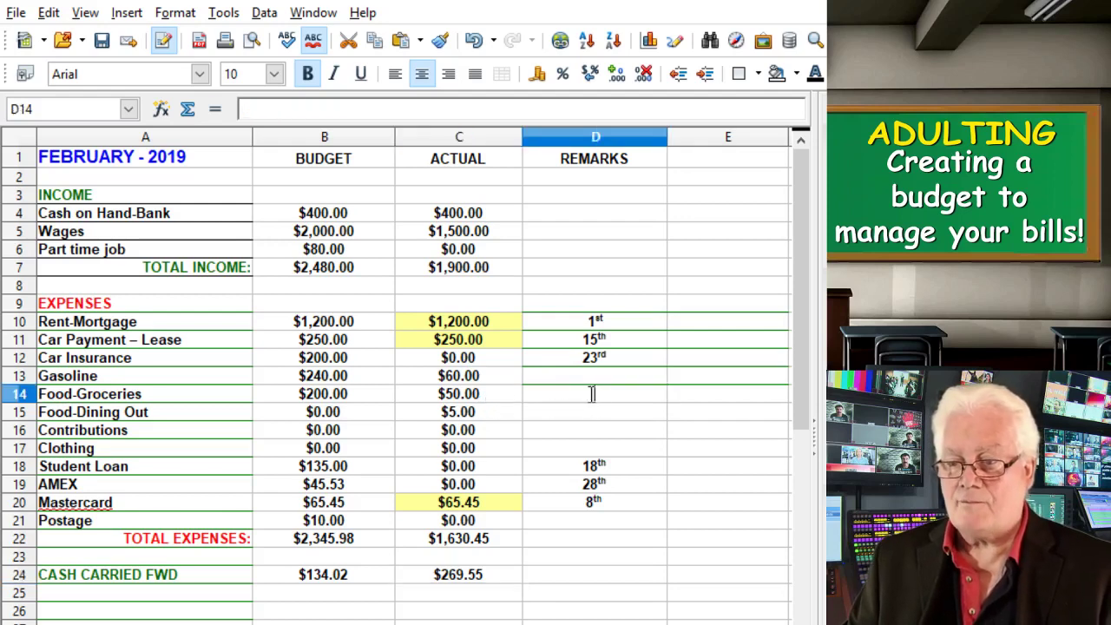
pyautogui.write('cr')
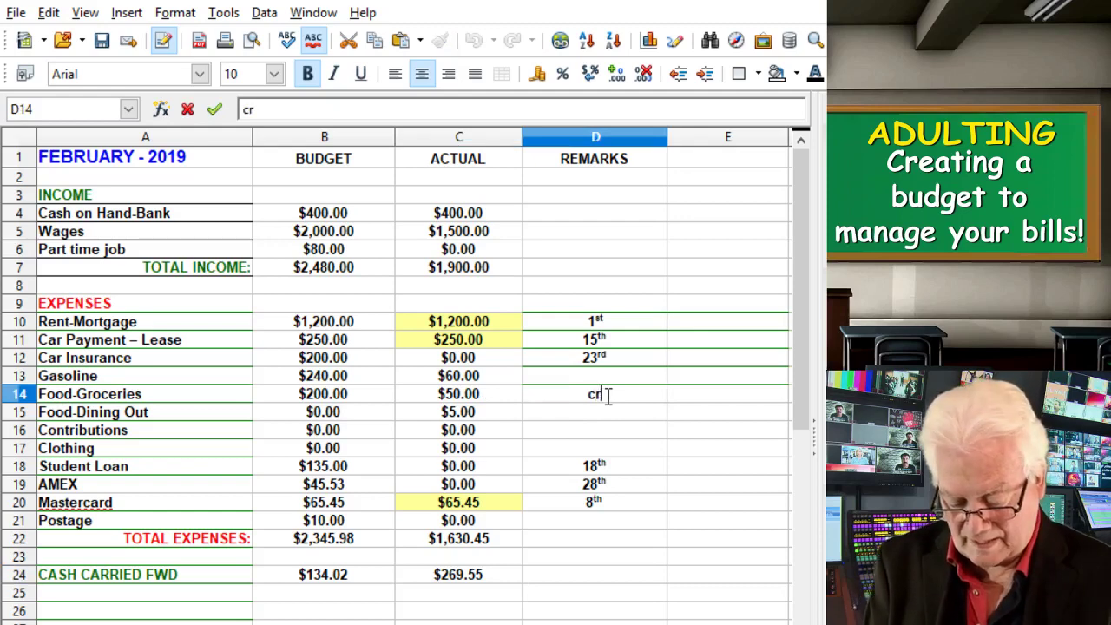
pyautogui.write('edit-')
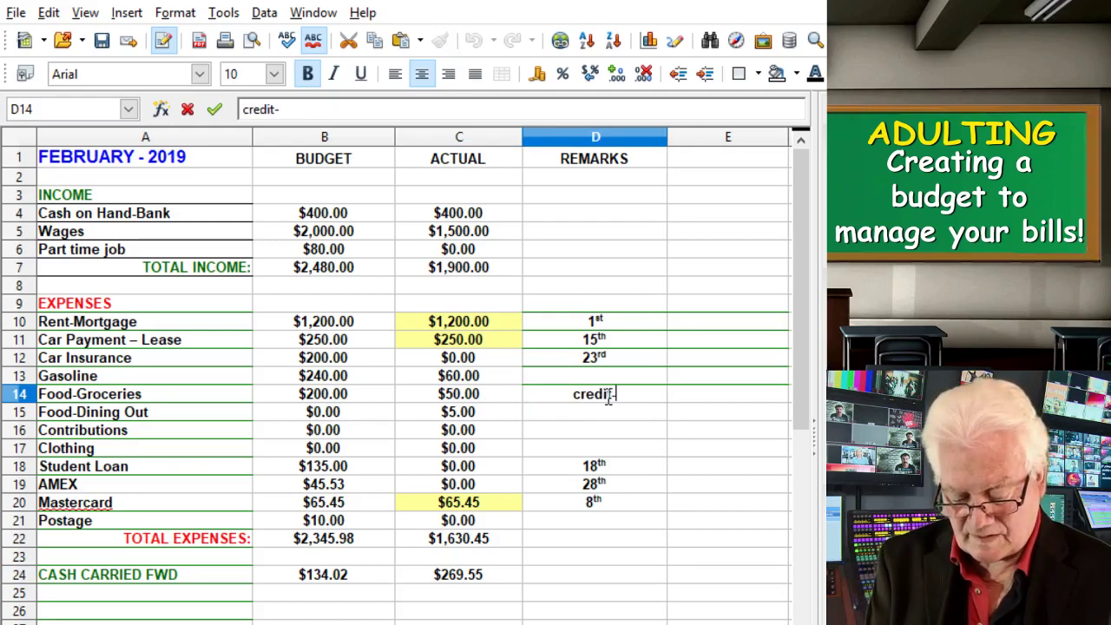
pyautogui.write('2nd w')
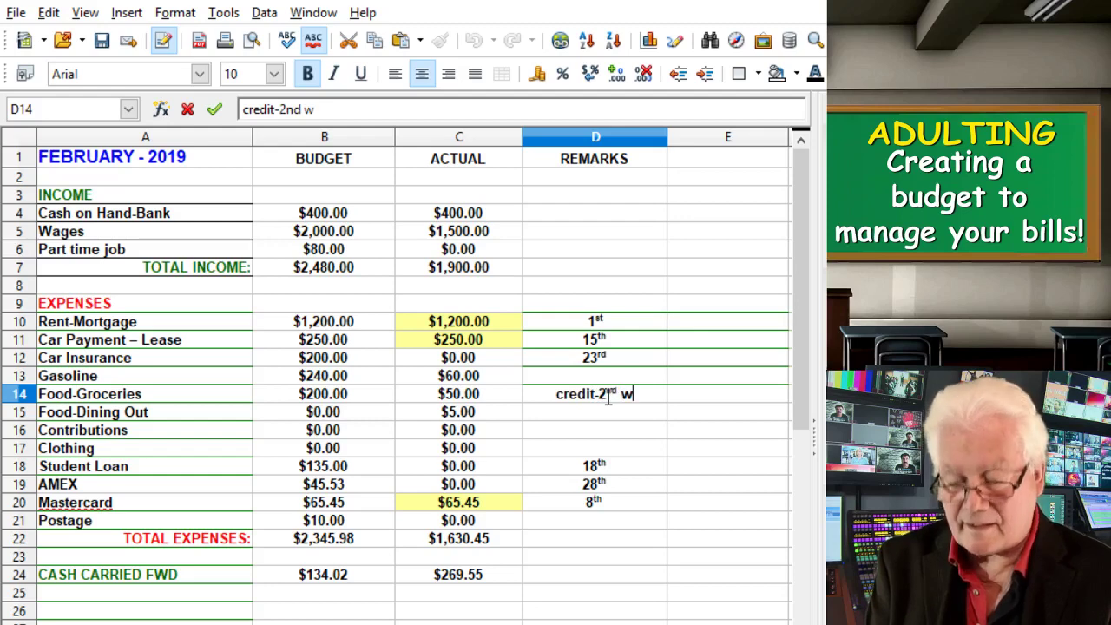
pyautogui.write('eek')
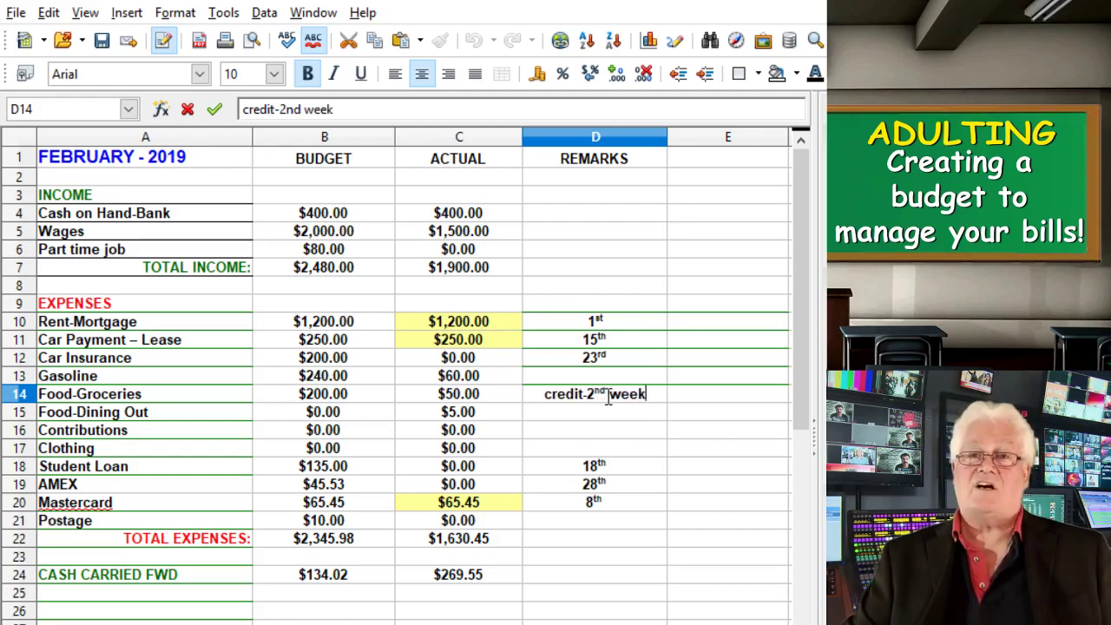
pyautogui.click(679, 401)
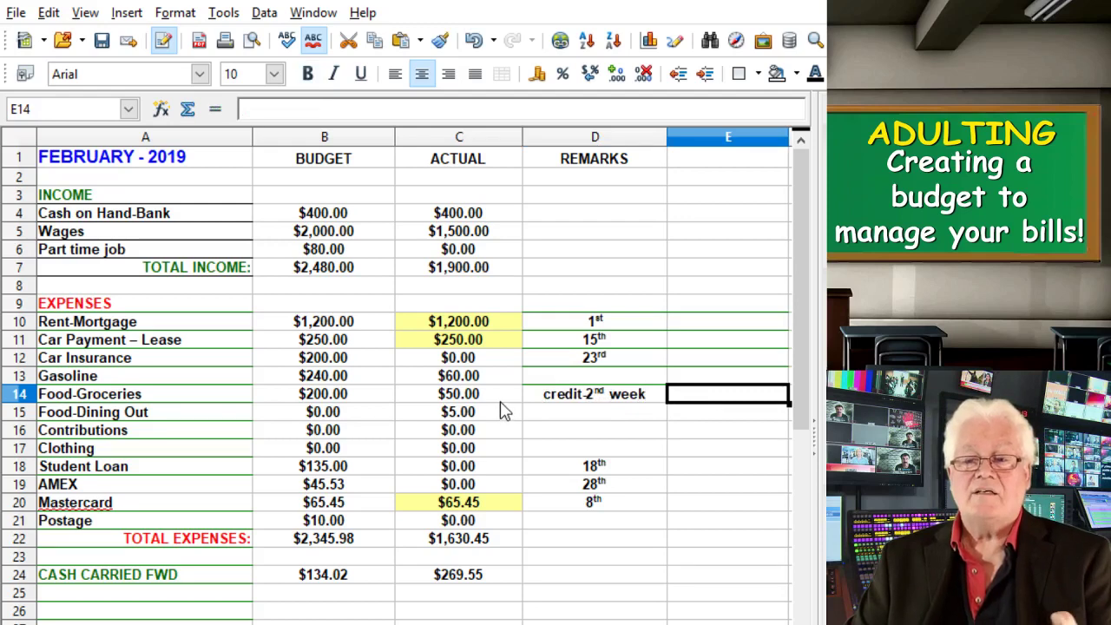
# Move the remark "credit-2nd week" from D14 to D13 on the Gasoline row
pyautogui.click(584, 404)
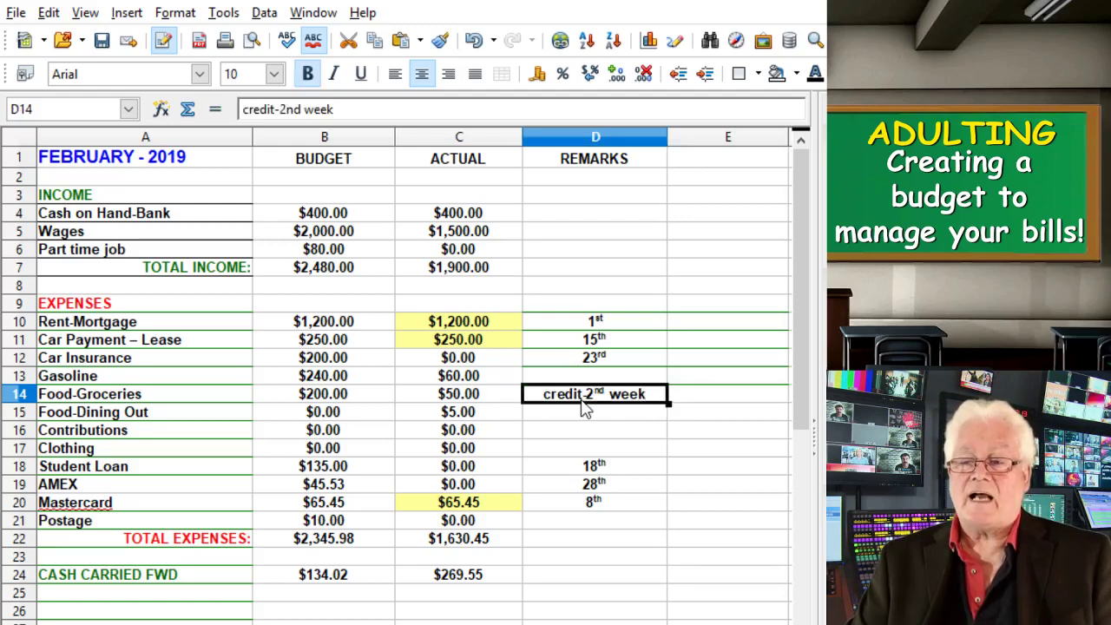
pyautogui.press('Delete')
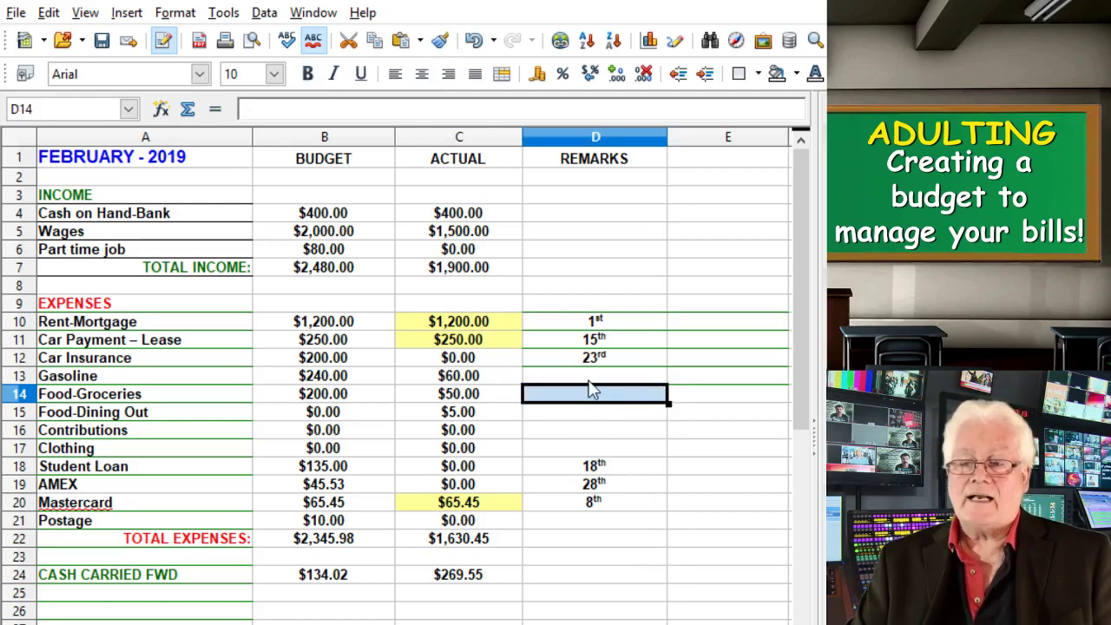
pyautogui.click(591, 380)
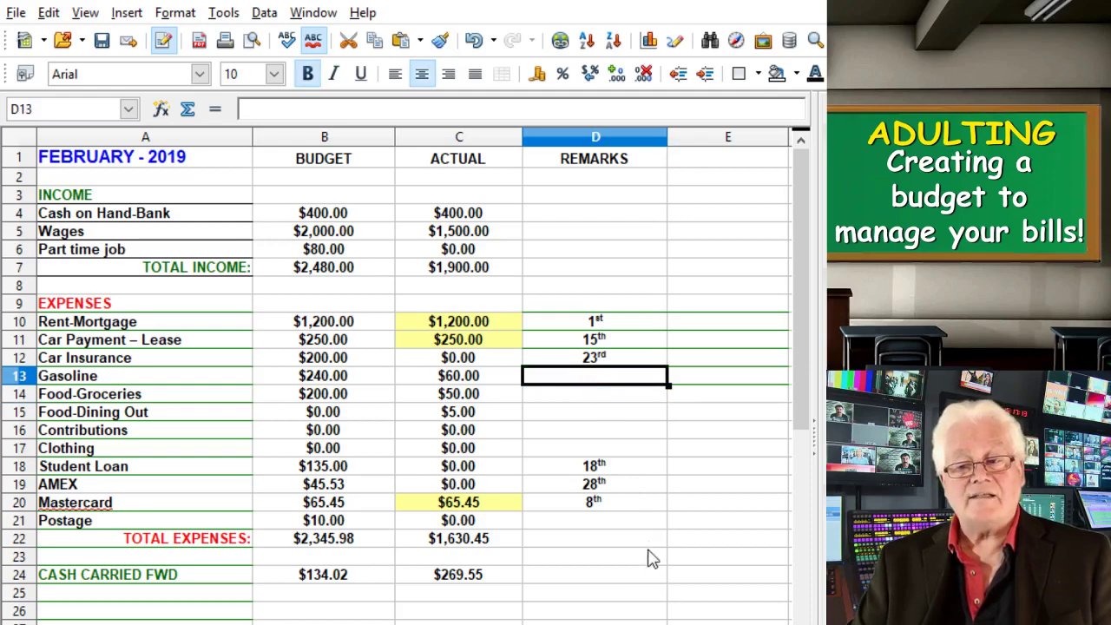
pyautogui.write('credit-2nd week')
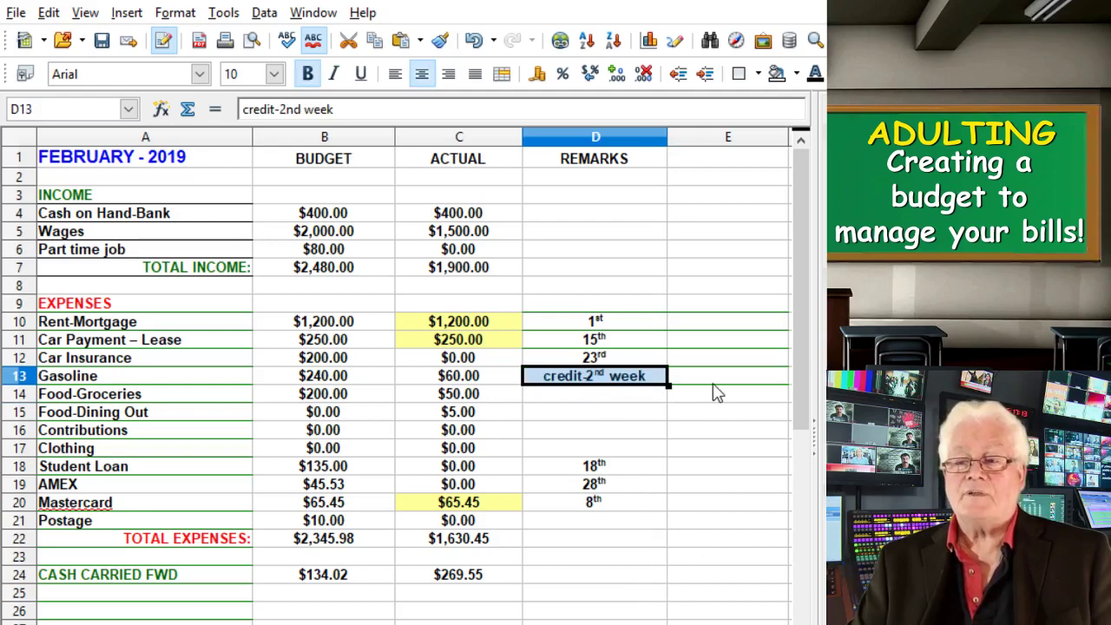
pyautogui.click(656, 416)
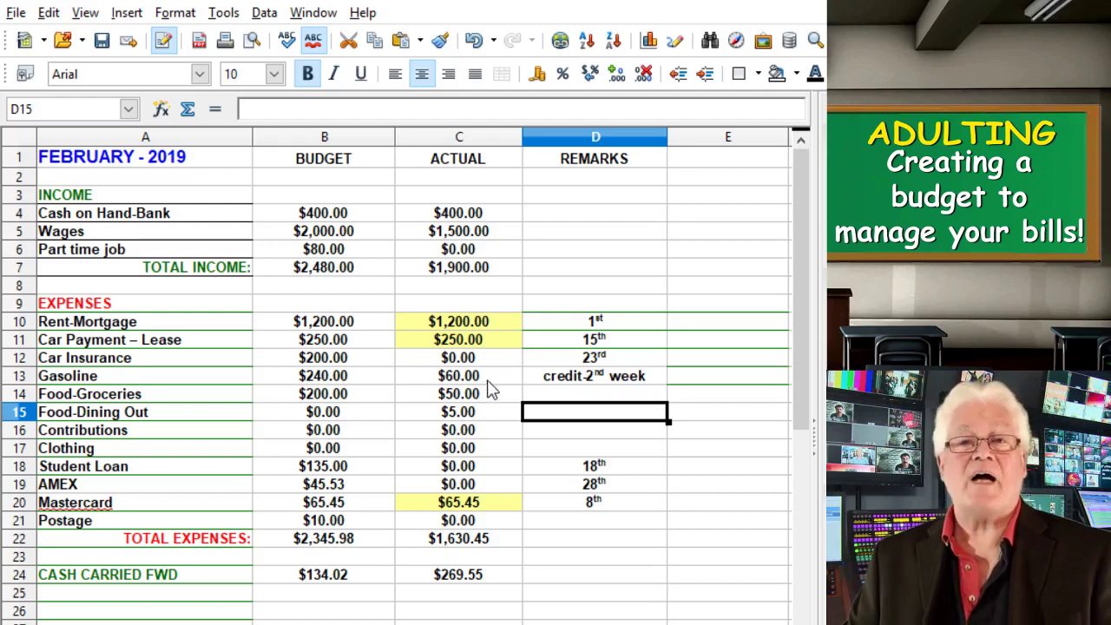
# Set the actual Student Loan amount in C18 to 135.00 and fill that cell with the light yellow used for paid bills
pyautogui.click(509, 466)
pyautogui.doubleClick(507, 466)
pyautogui.moveTo(499, 464); pyautogui.dragTo(400, 465)
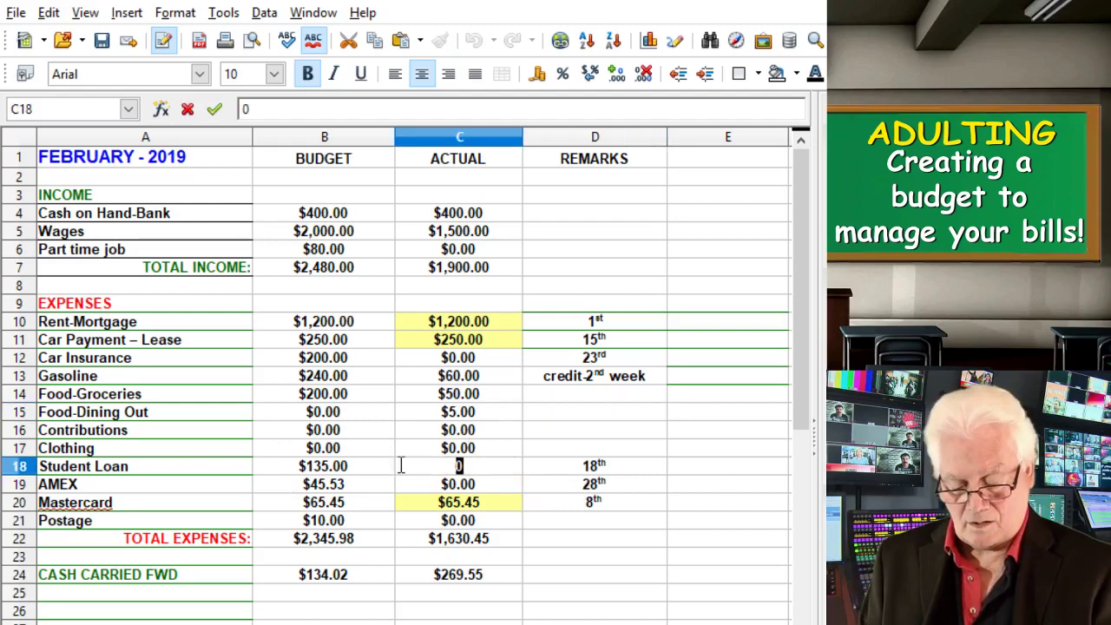
pyautogui.write('135.00')
pyautogui.press('Return')
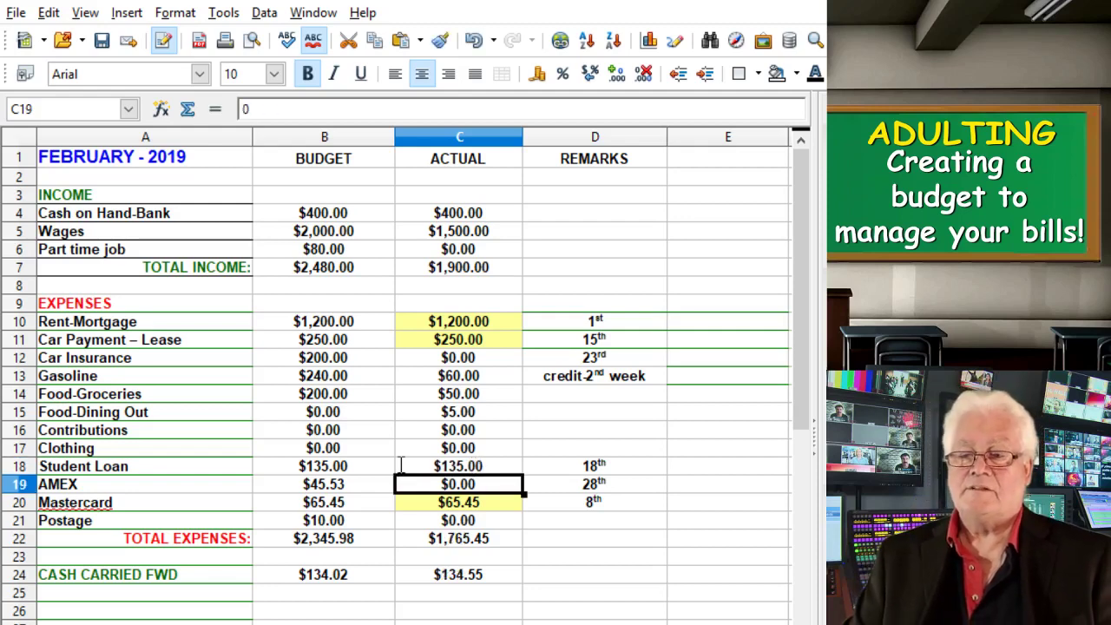
pyautogui.click(509, 468)
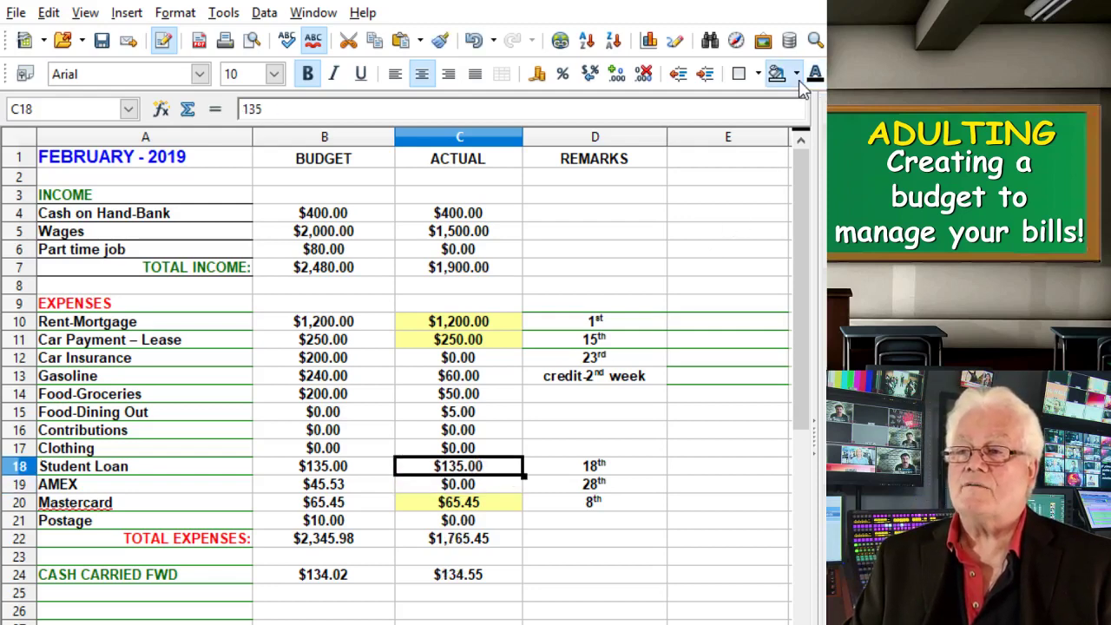
pyautogui.click(737, 511)
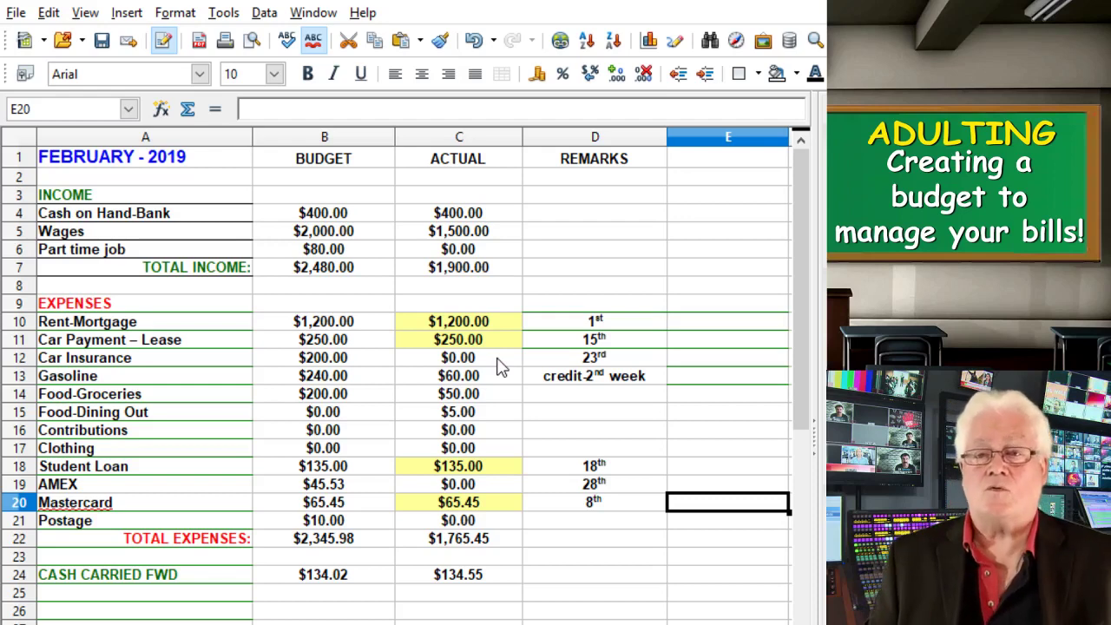
# Raise the actual Wages amount in C5 to 2000
pyautogui.doubleClick(502, 229)
pyautogui.moveTo(502, 229); pyautogui.dragTo(389, 229)
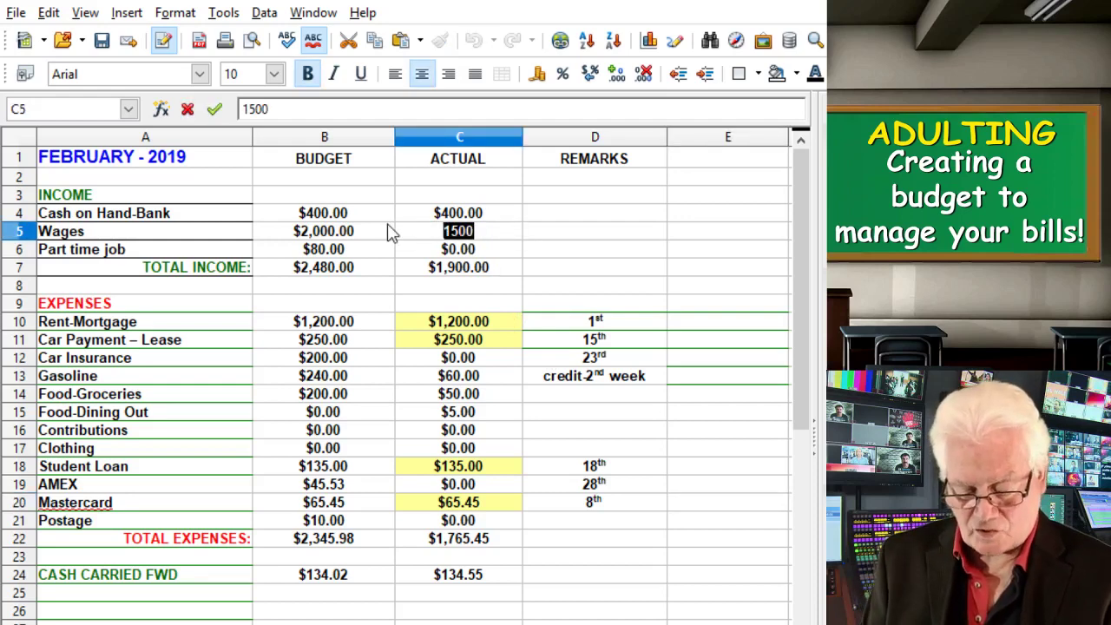
pyautogui.write('2')
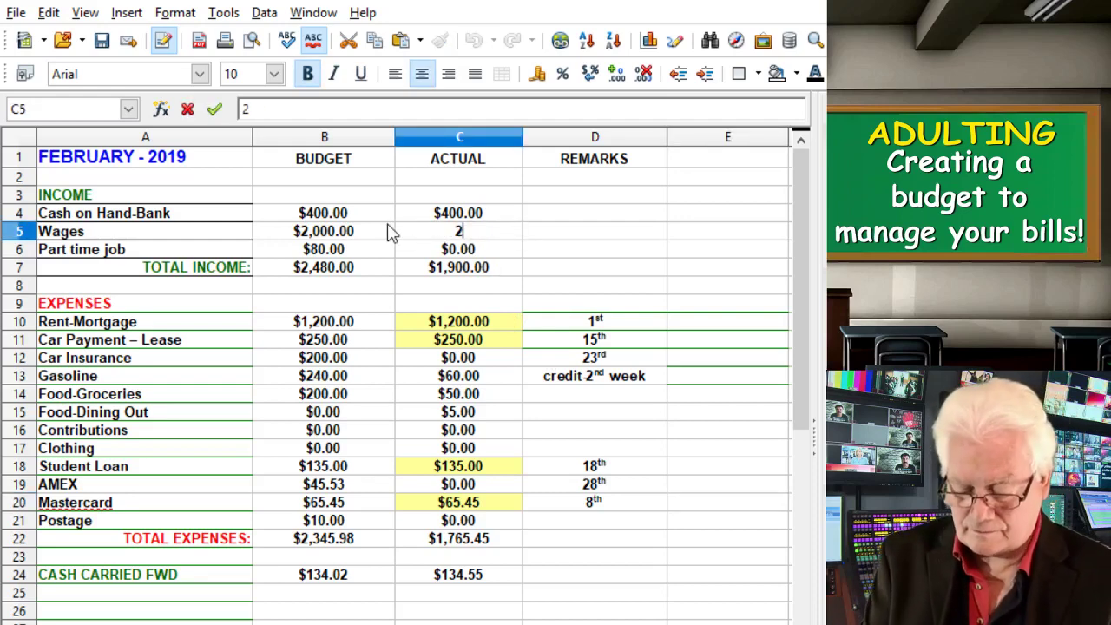
pyautogui.write('000.')
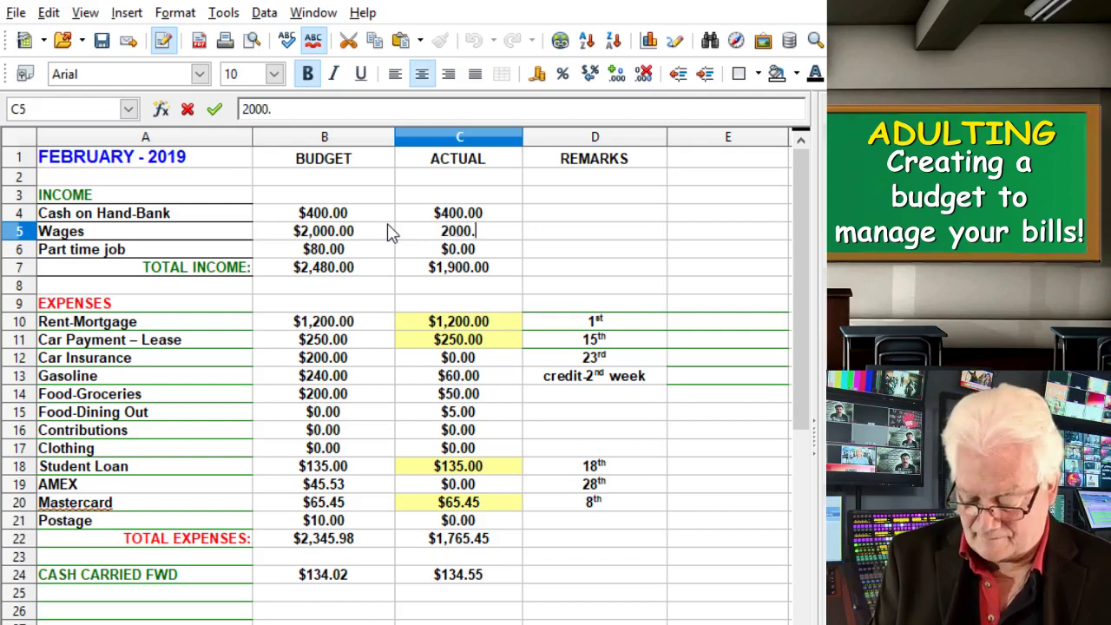
pyautogui.press('Return')
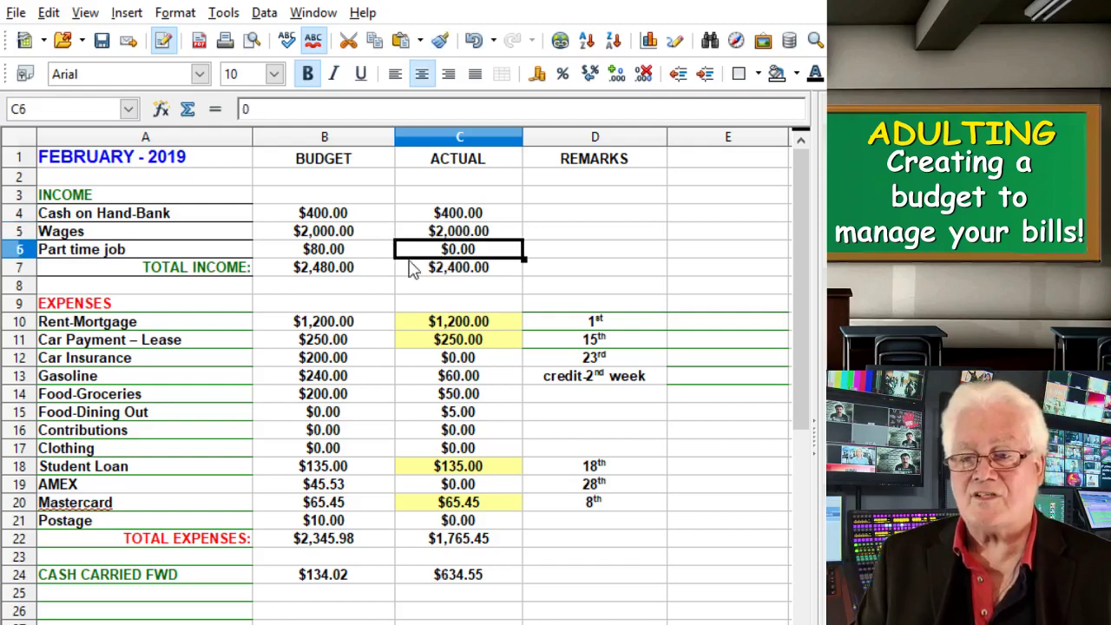
# Set the actual Part time job income in C6 to 80
pyautogui.doubleClick(486, 249)
pyautogui.moveTo(484, 249); pyautogui.dragTo(454, 249)
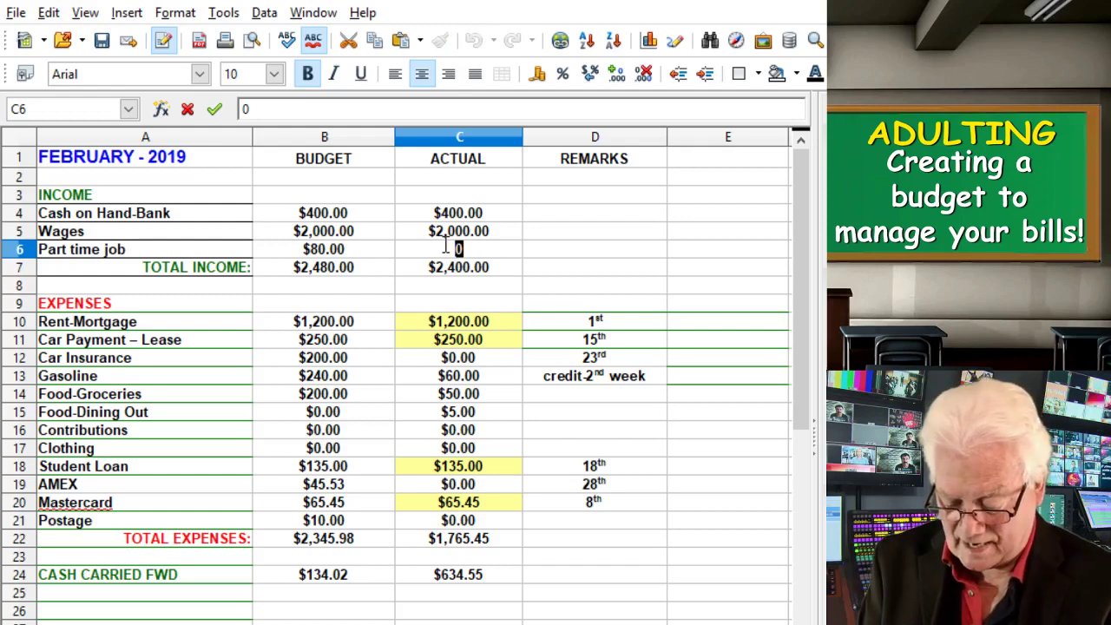
pyautogui.write('80.')
pyautogui.press('Return')
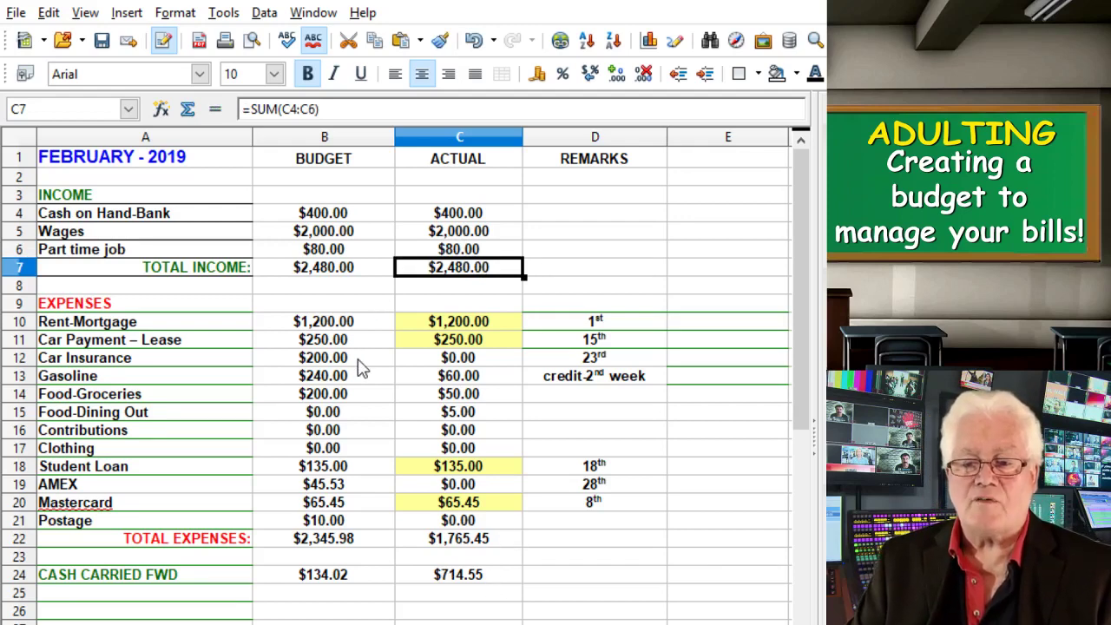
# Set the actual Car Insurance amount in C12 to 200 and fill that cell with the light yellow used for paid bills
pyautogui.click(487, 361)
pyautogui.write('20')
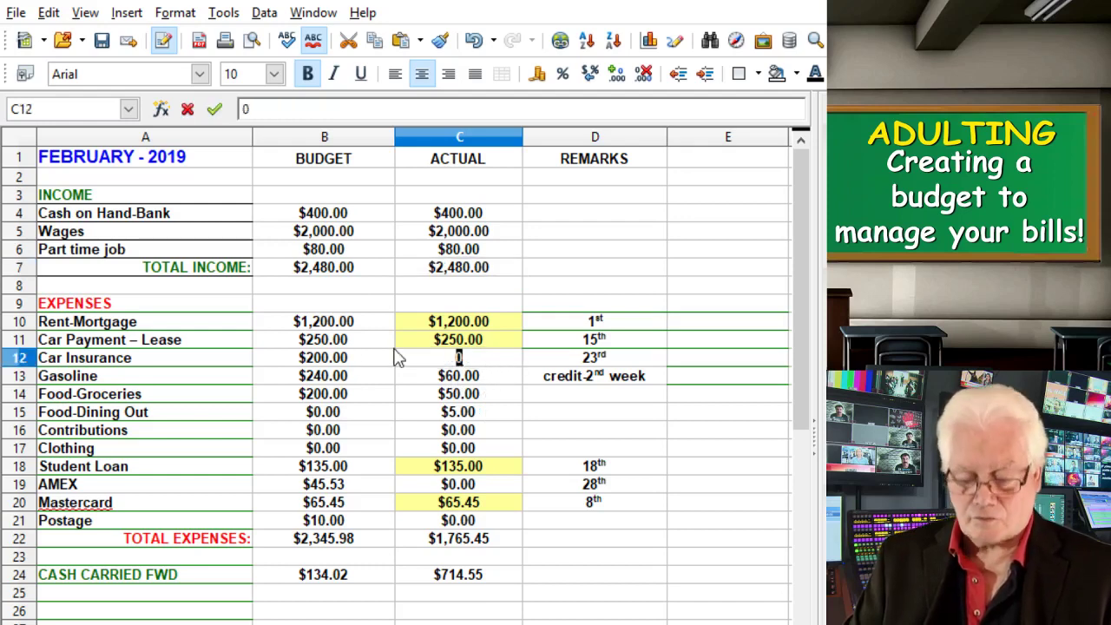
pyautogui.write('0.')
pyautogui.press('Return')
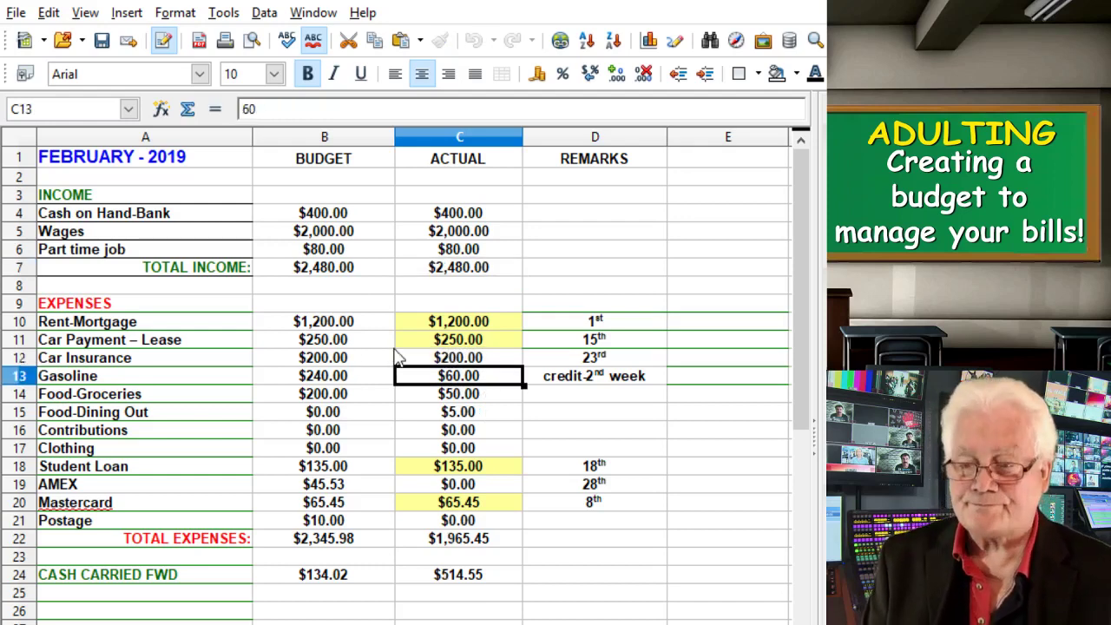
pyautogui.click(513, 359)
pyautogui.click(777, 73)
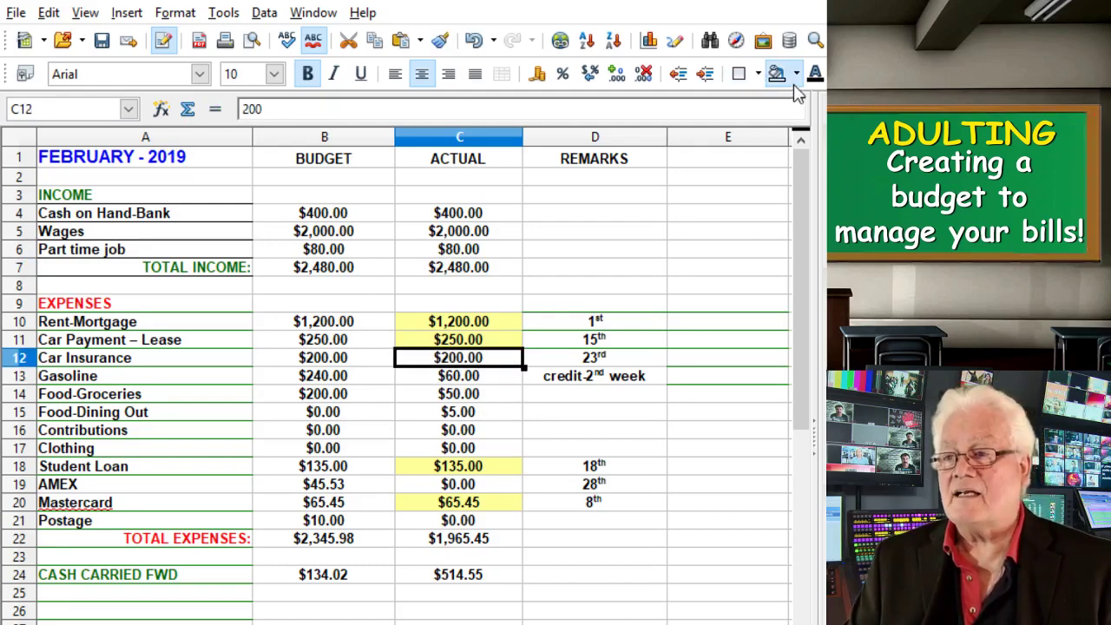
pyautogui.click(694, 375)
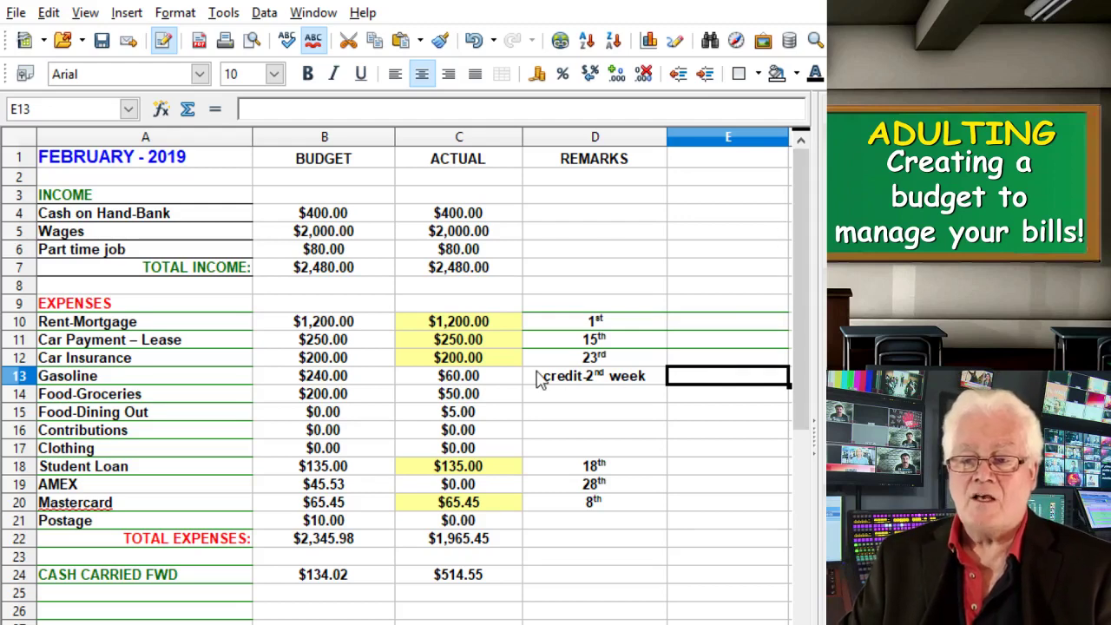
# Raise the actual Gasoline amount in C13 to 240 and fill that cell with the light yellow used for paid bills
pyautogui.doubleClick(501, 382)
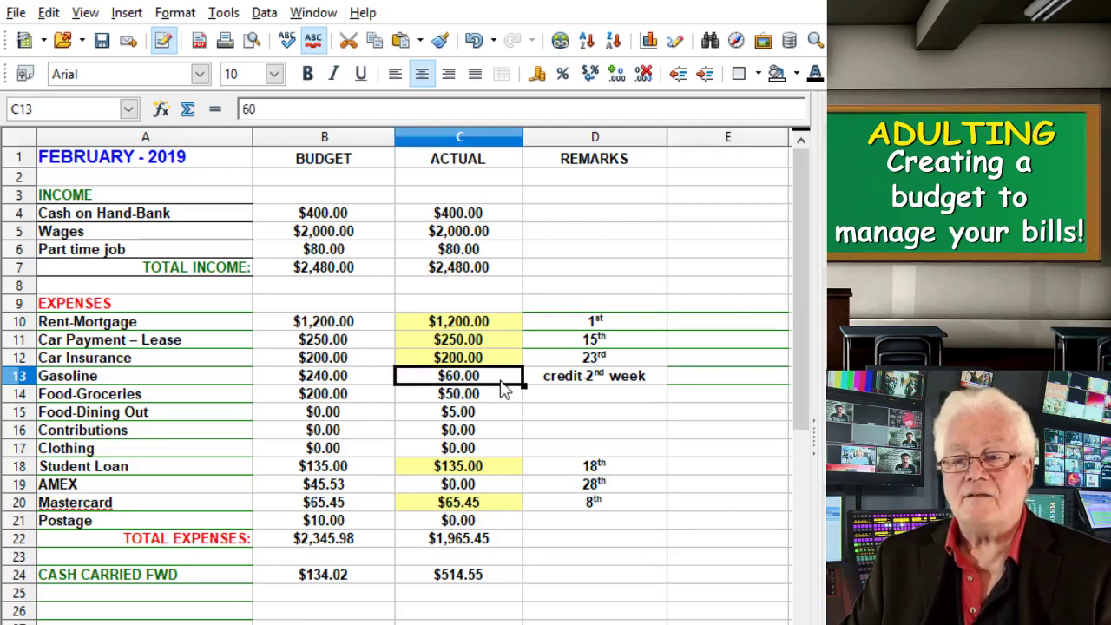
pyautogui.doubleClick(458, 376)
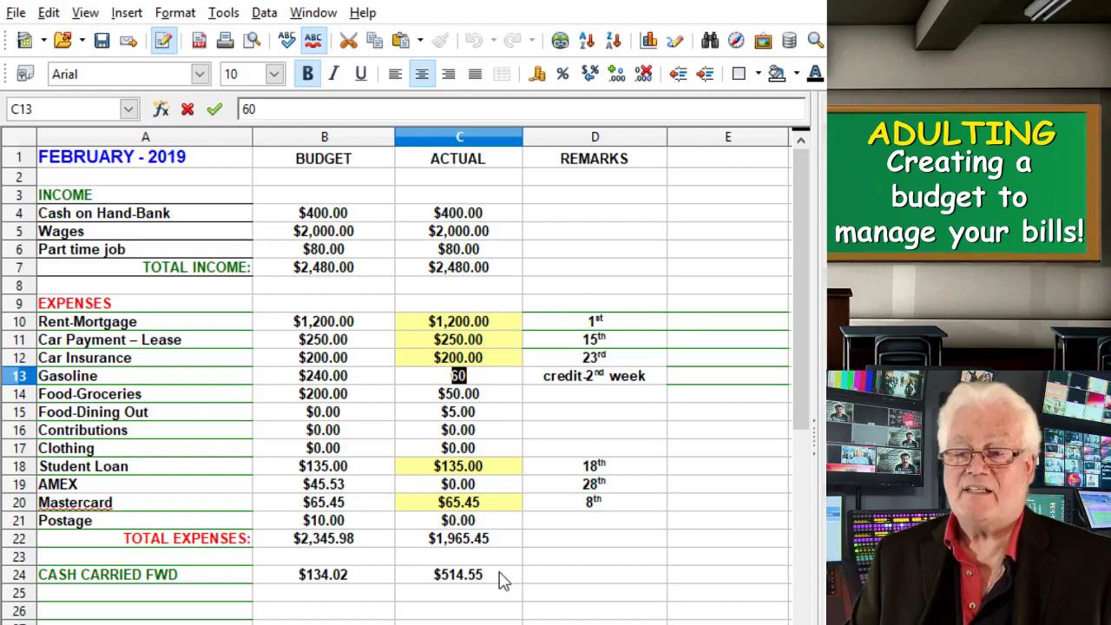
pyautogui.click(494, 376)
pyautogui.moveTo(493, 376); pyautogui.dragTo(430, 376)
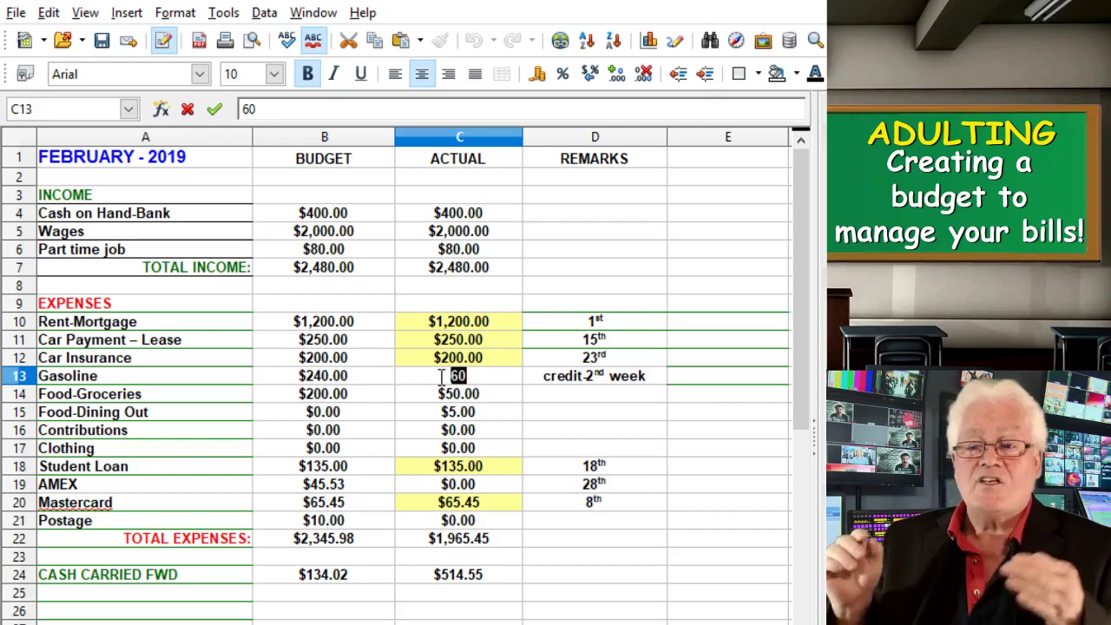
pyautogui.write('240.')
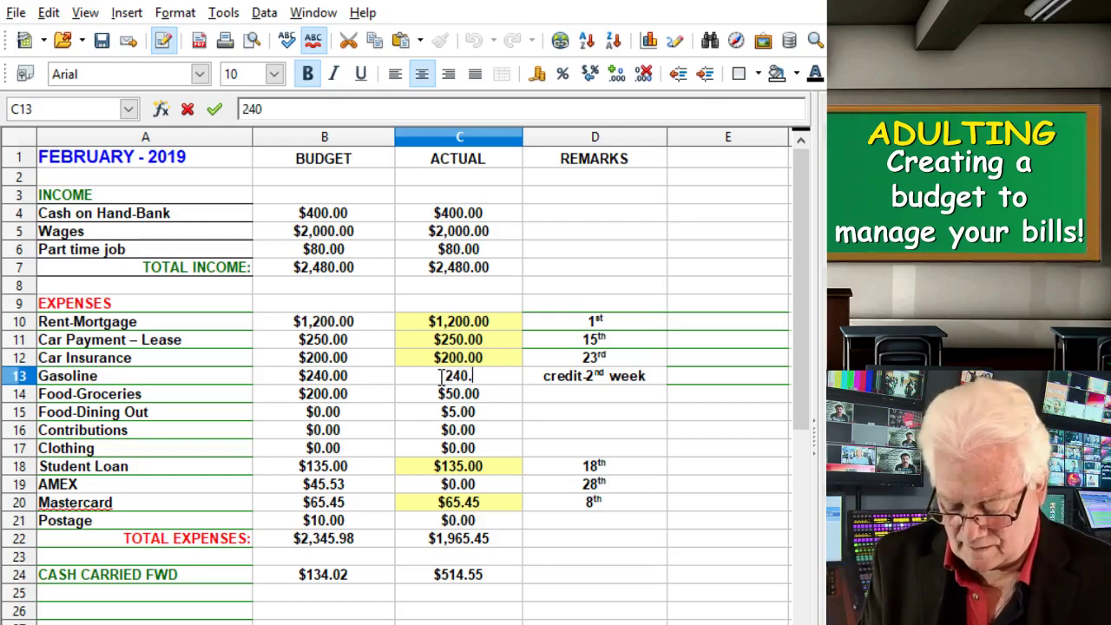
pyautogui.press('Return')
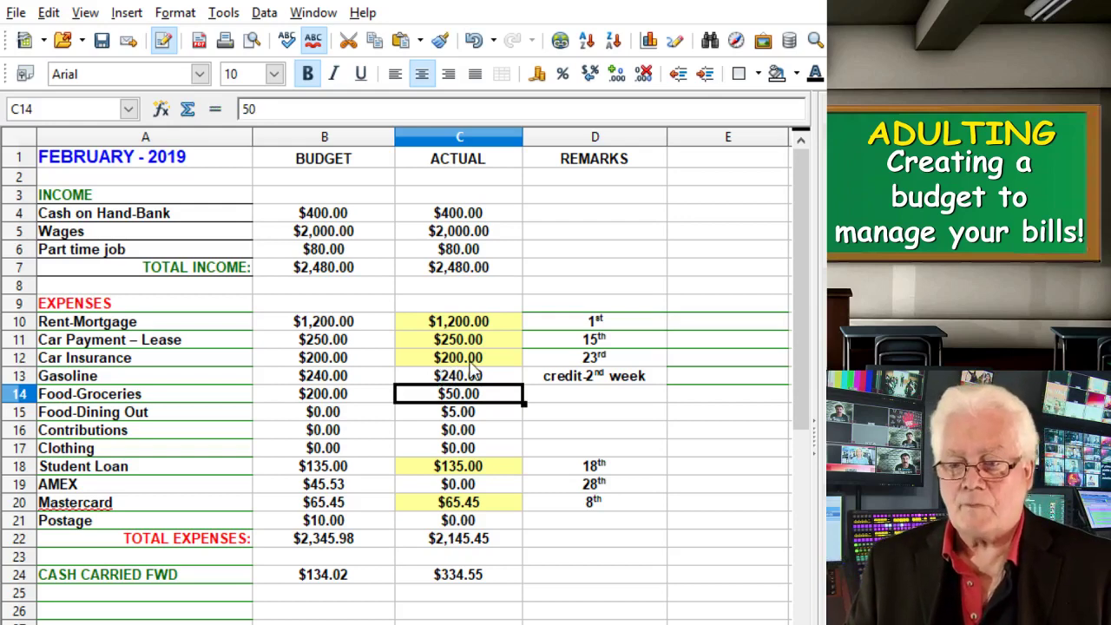
pyautogui.click(502, 382)
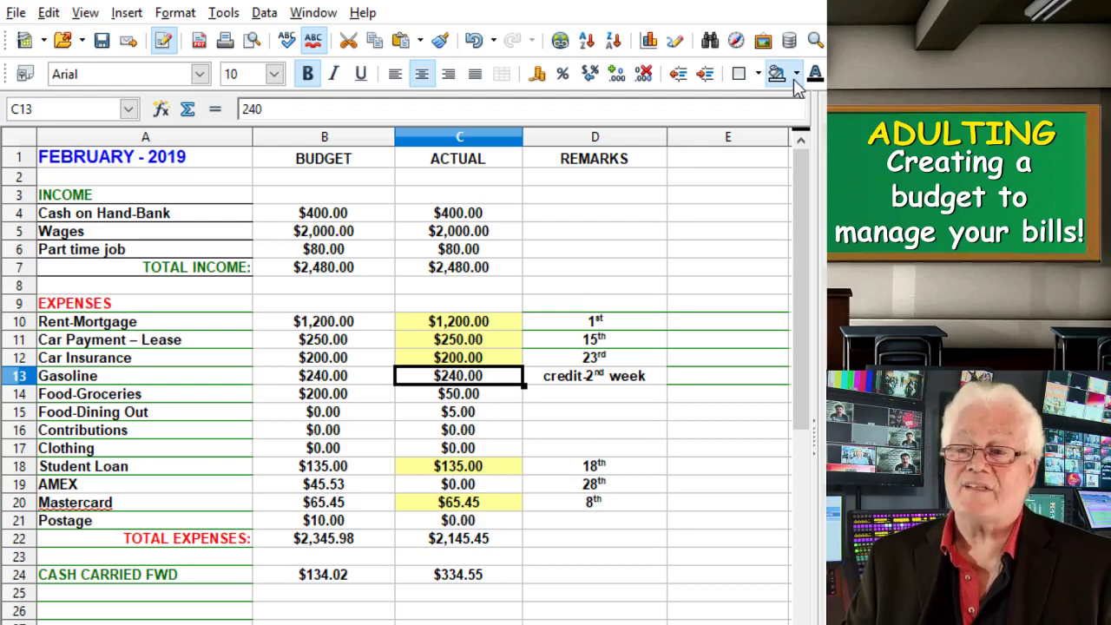
pyautogui.click(706, 382)
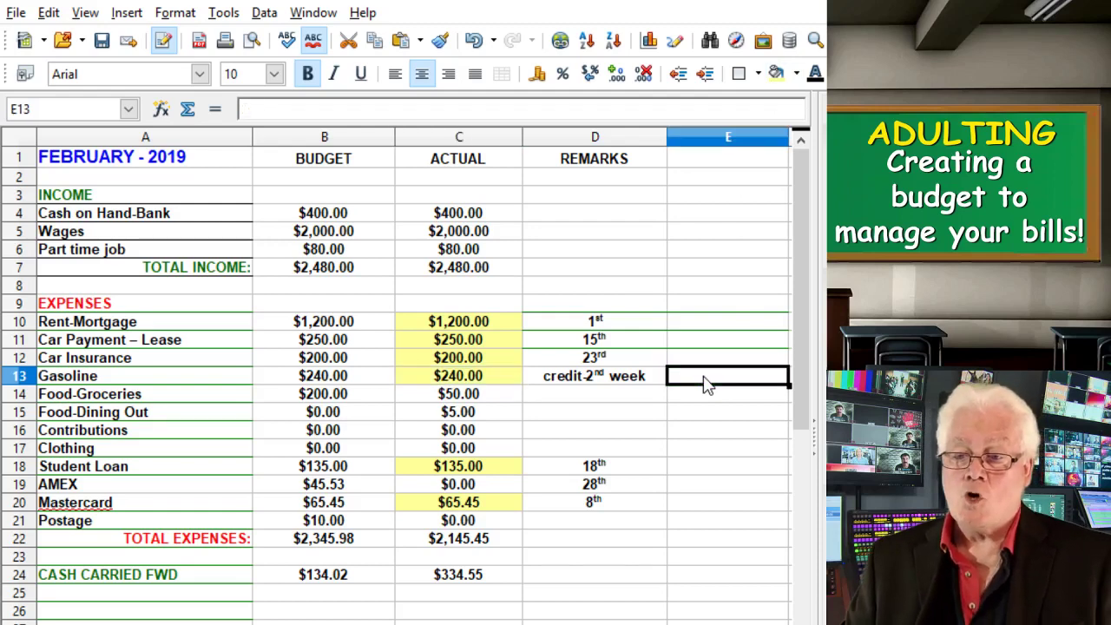
# Set the actual Food-Groceries amount in C14 to 200 and fill that cell with the light yellow used for paid bills
pyautogui.click(487, 395)
pyautogui.doubleClick(486, 395)
pyautogui.moveTo(487, 395); pyautogui.dragTo(422, 391)
pyautogui.write('200.')
pyautogui.press('Return')
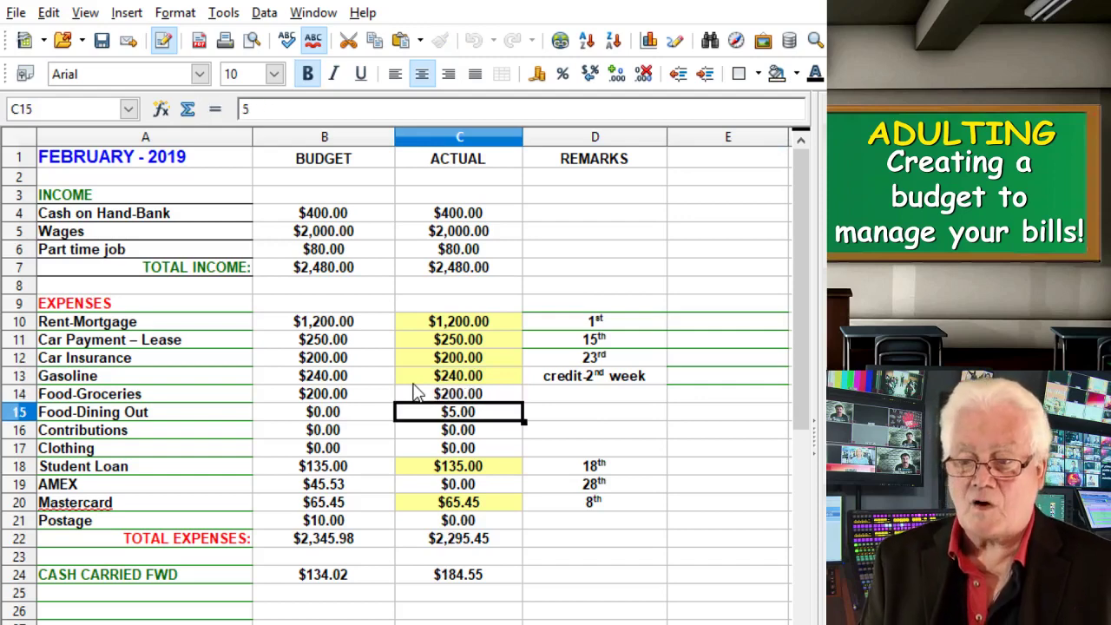
pyautogui.click(502, 399)
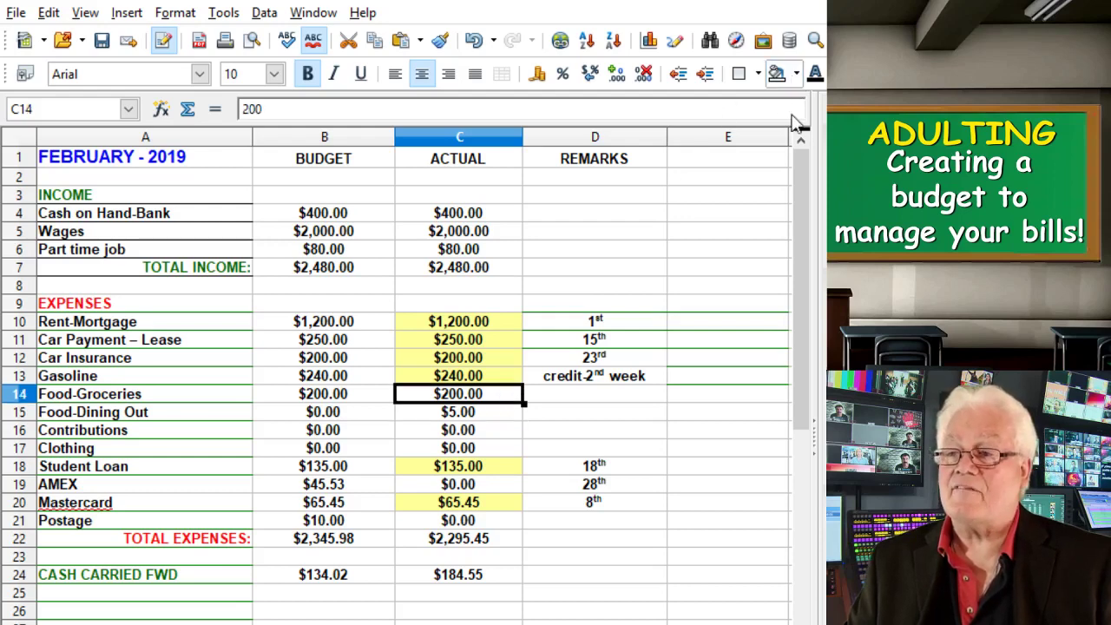
pyautogui.click(703, 401)
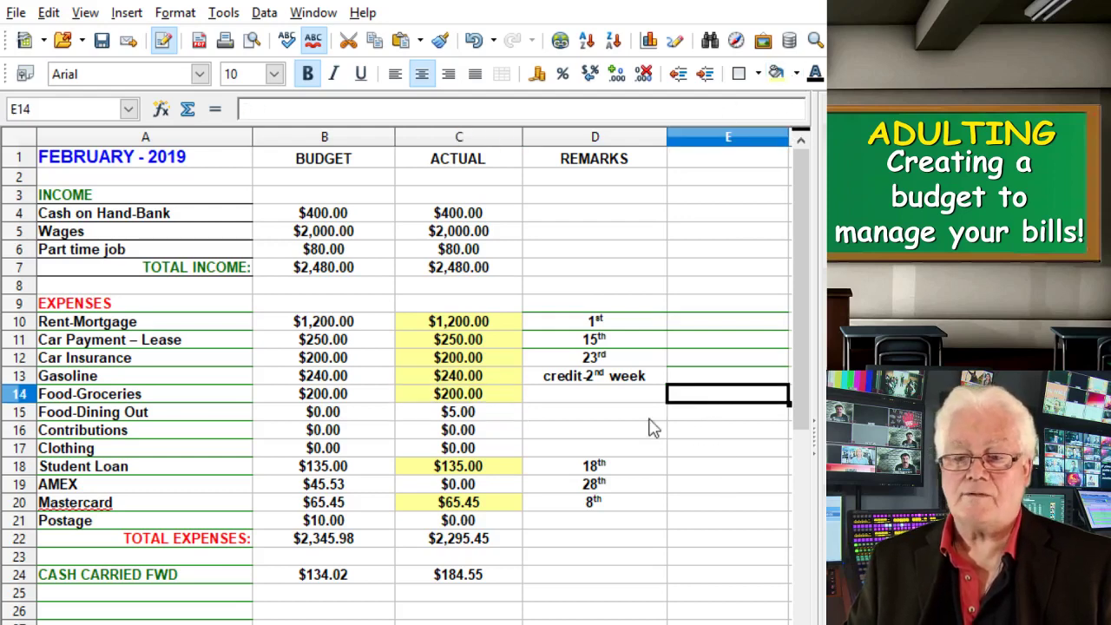
# Fill the actual Food-Dining Out, Contributions and Clothing cells C15 to C17 with the light yellow used for paid bills
pyautogui.click(484, 415)
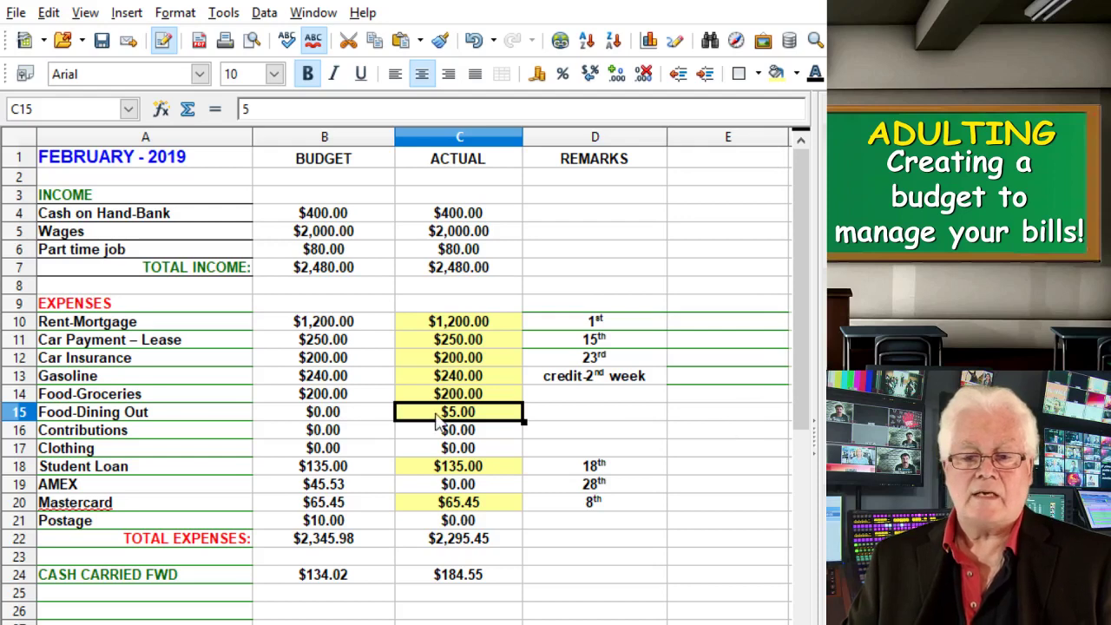
pyautogui.click(492, 436)
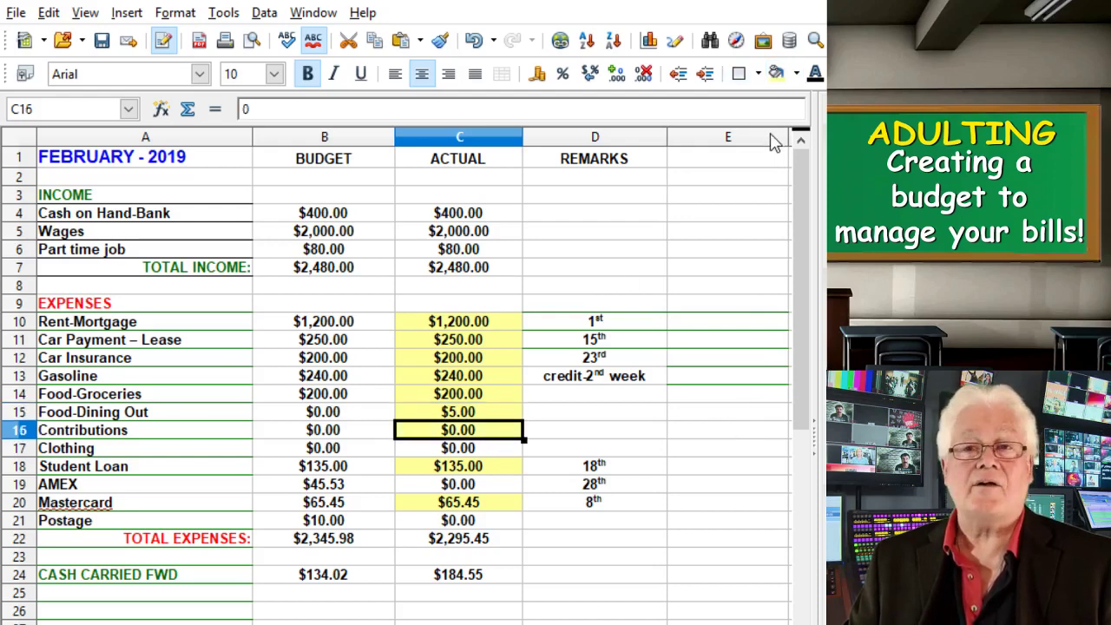
pyautogui.click(500, 453)
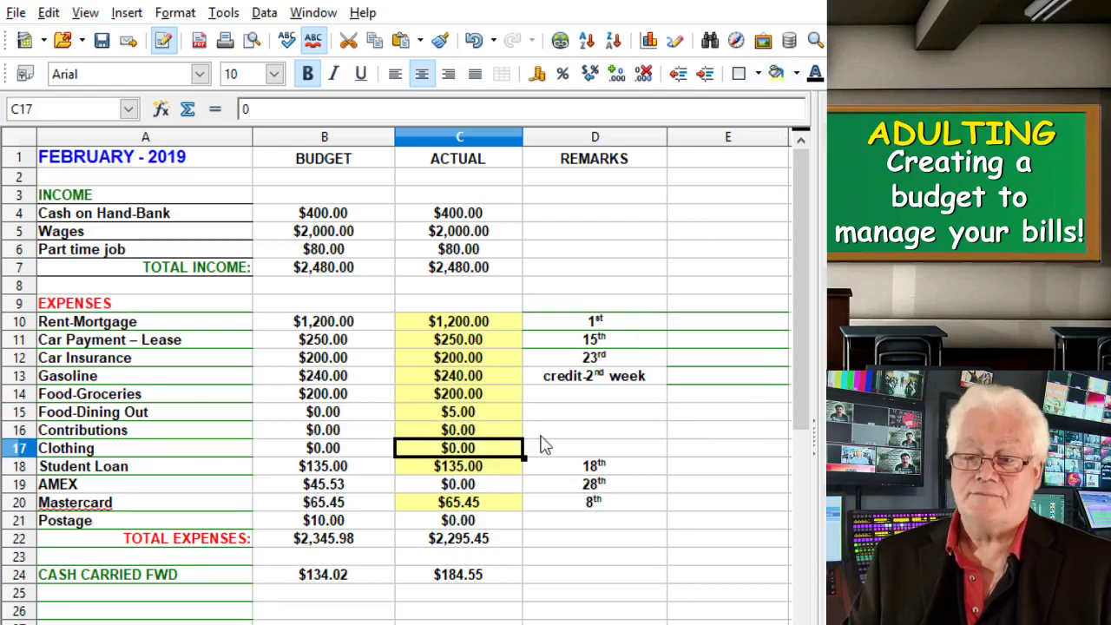
# Set the actual AMEX amount in C19 to 45.53
pyautogui.doubleClick(505, 485)
pyautogui.moveTo(504, 483); pyautogui.dragTo(437, 485)
pyautogui.write('45.')
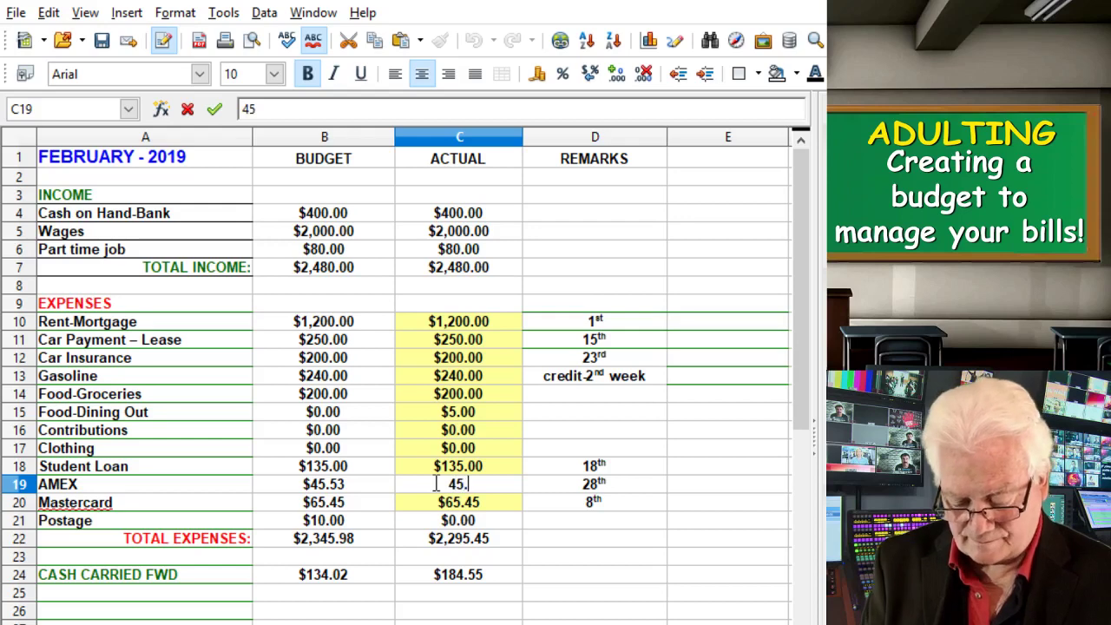
pyautogui.write('53')
pyautogui.press('Return')
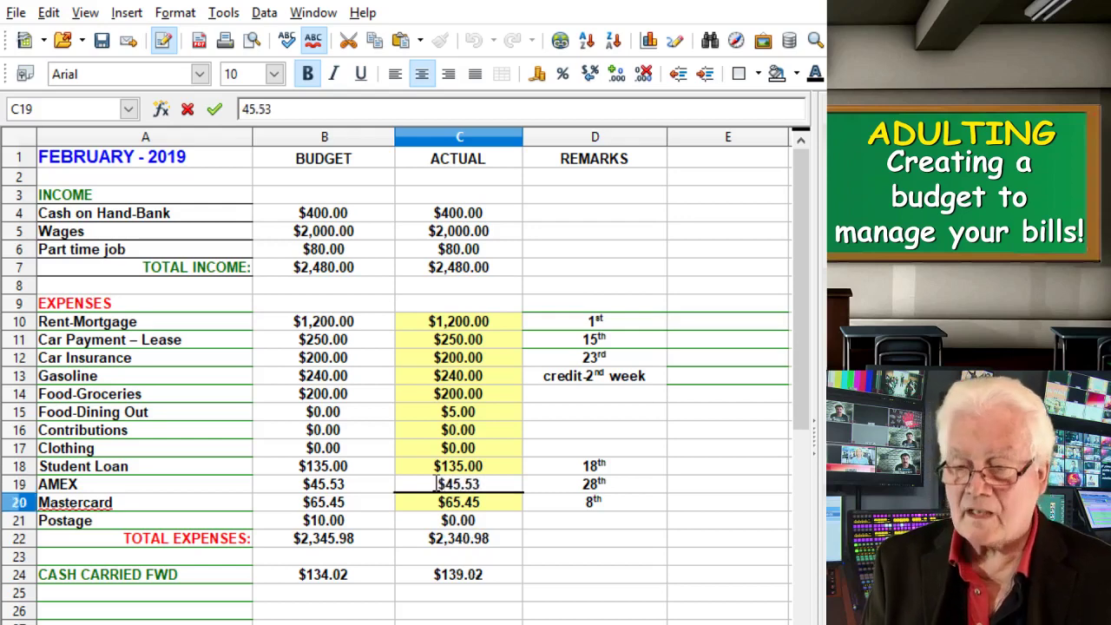
# Replace the Gasoline remark in D13 with "Paid- Credit $60."
pyautogui.doubleClick(647, 376)
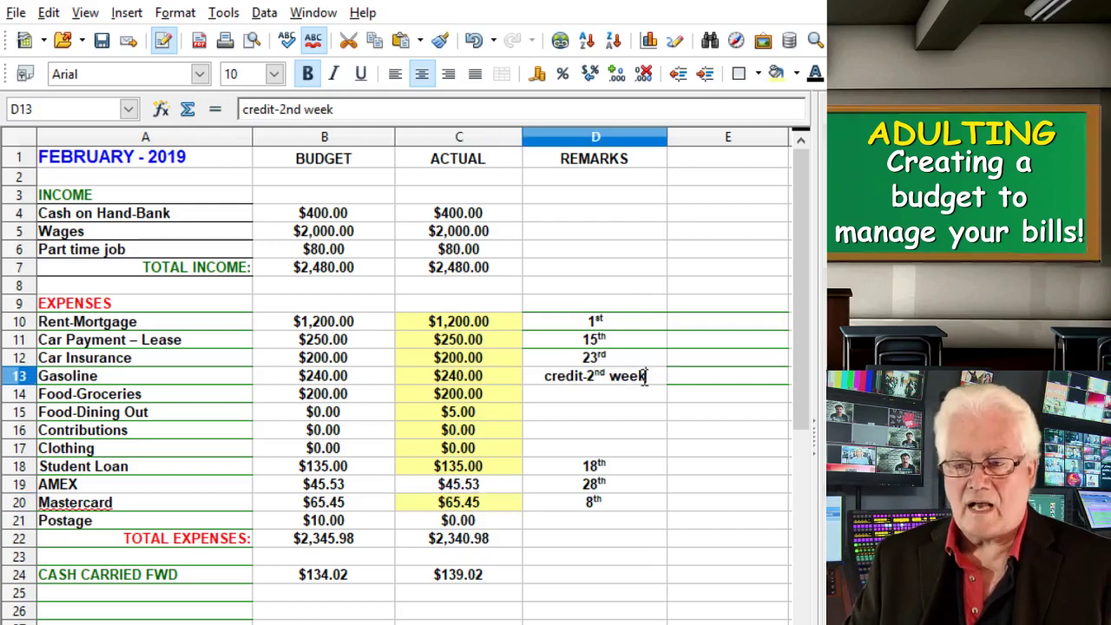
pyautogui.moveTo(651, 376); pyautogui.dragTo(508, 365)
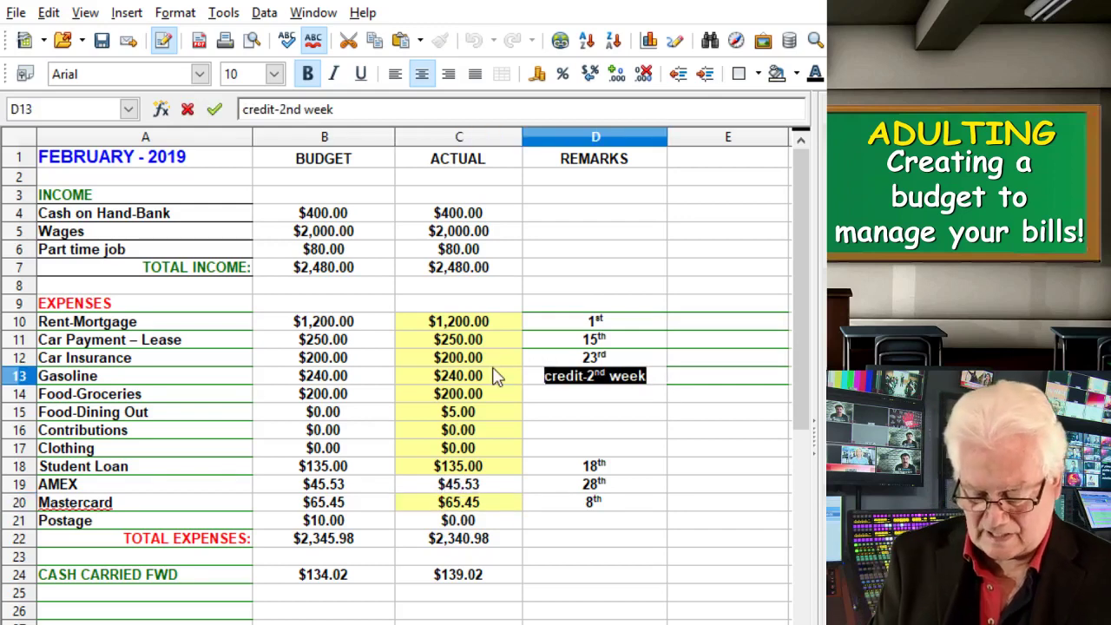
pyautogui.write('Padi C')
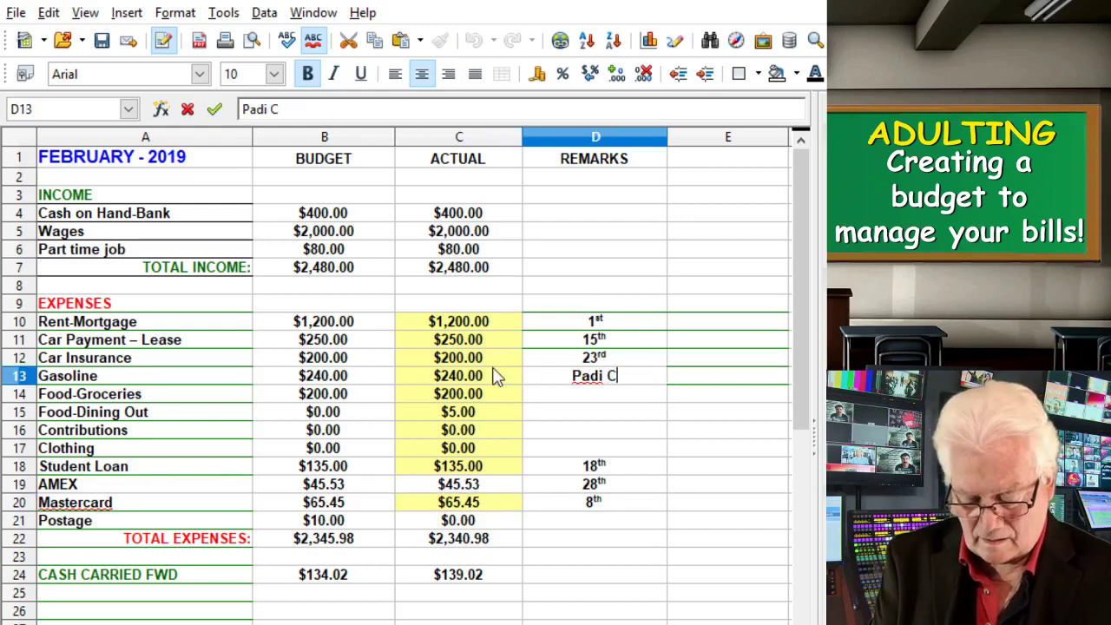
pyautogui.write('redit')
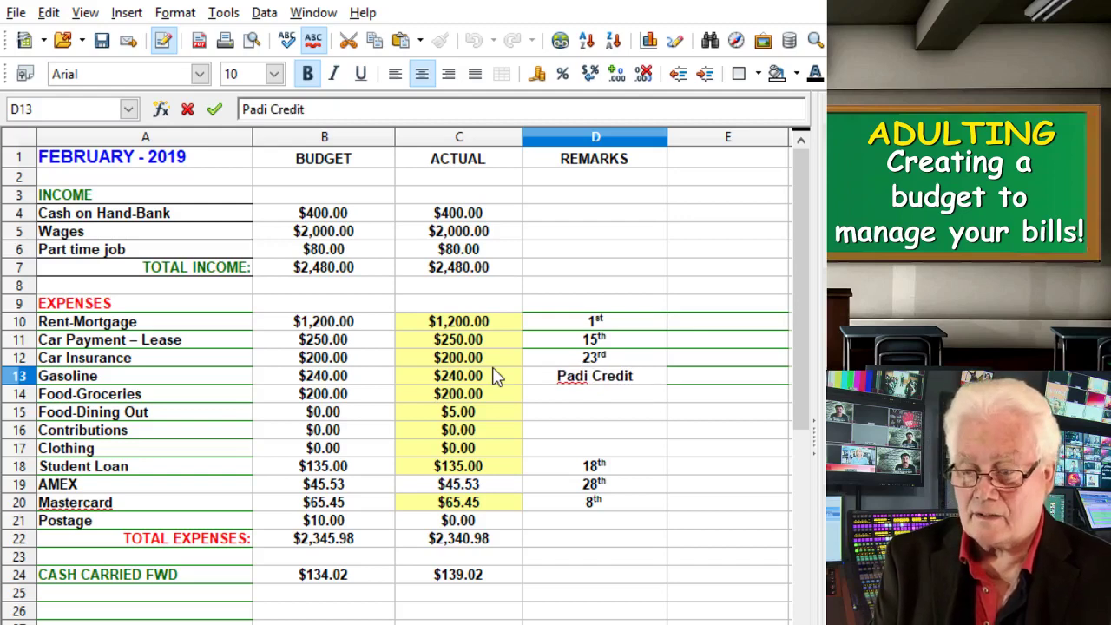
pyautogui.press('BackSpace')
pyautogui.press('BackSpace')
pyautogui.press('BackSpace')
pyautogui.press('BackSpace')
pyautogui.press('BackSpace')
pyautogui.press('BackSpace')
pyautogui.press('BackSpace')
pyautogui.press('BackSpace')
pyautogui.press('BackSpace')
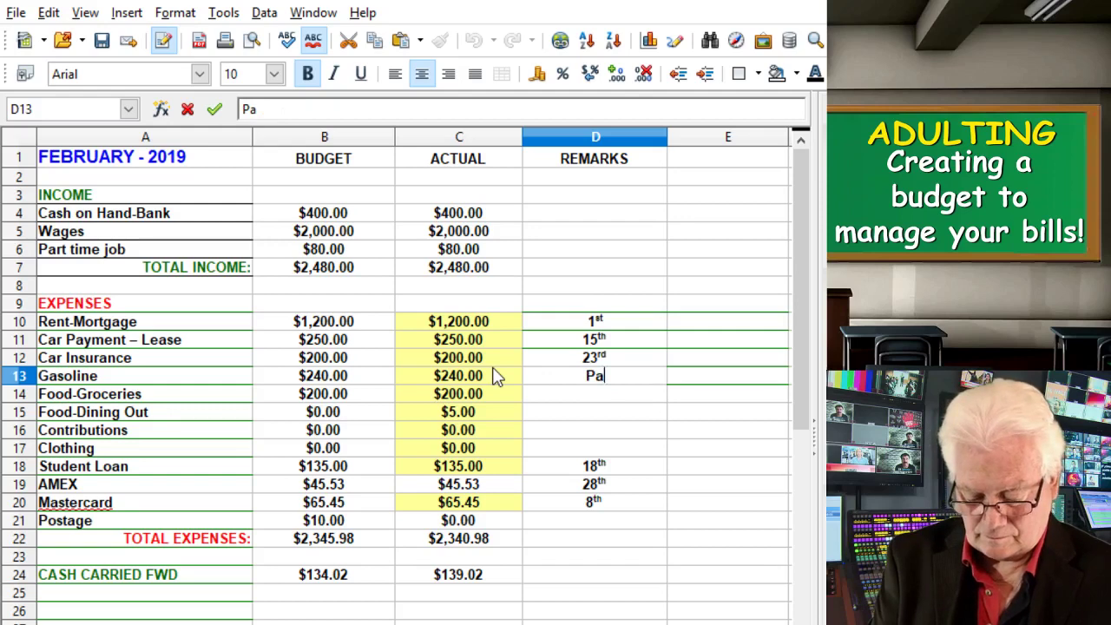
pyautogui.write('id- ')
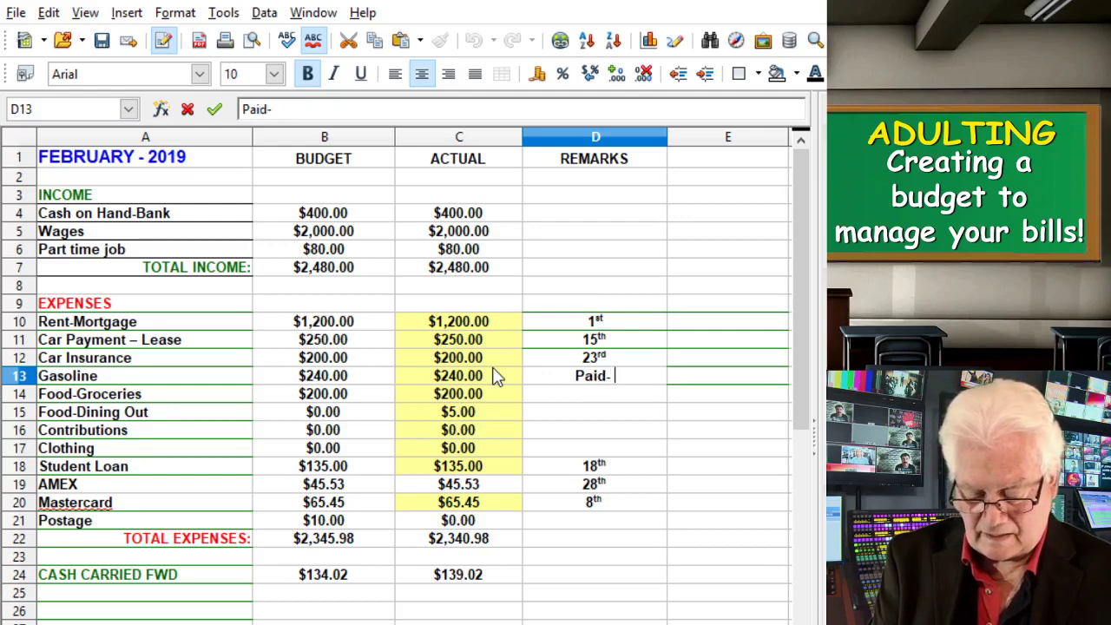
pyautogui.write('Credit ')
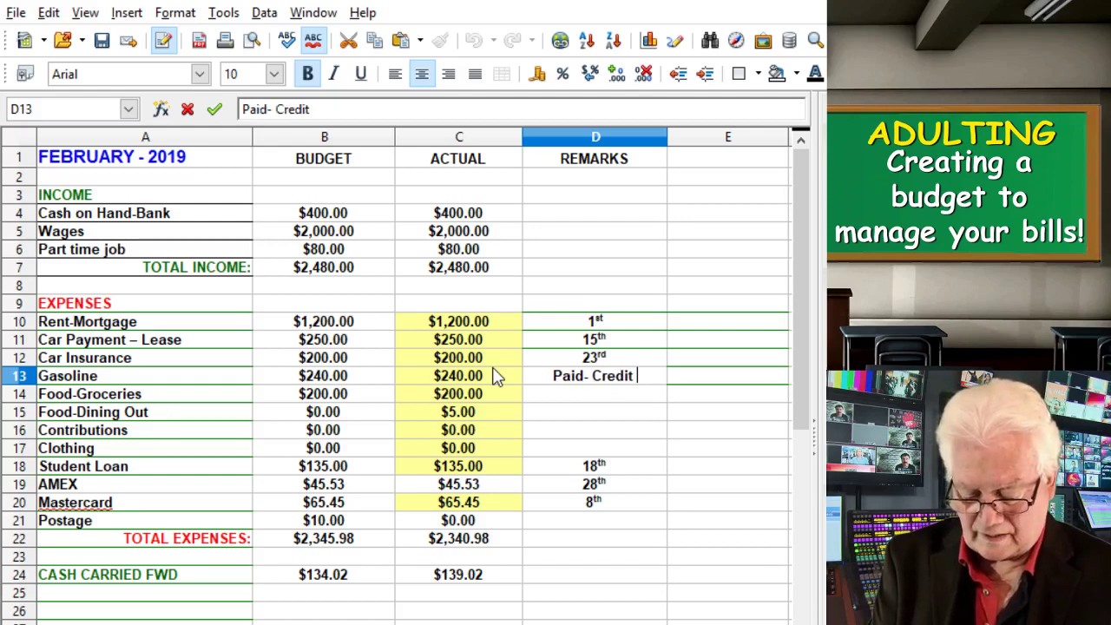
pyautogui.write('$60')
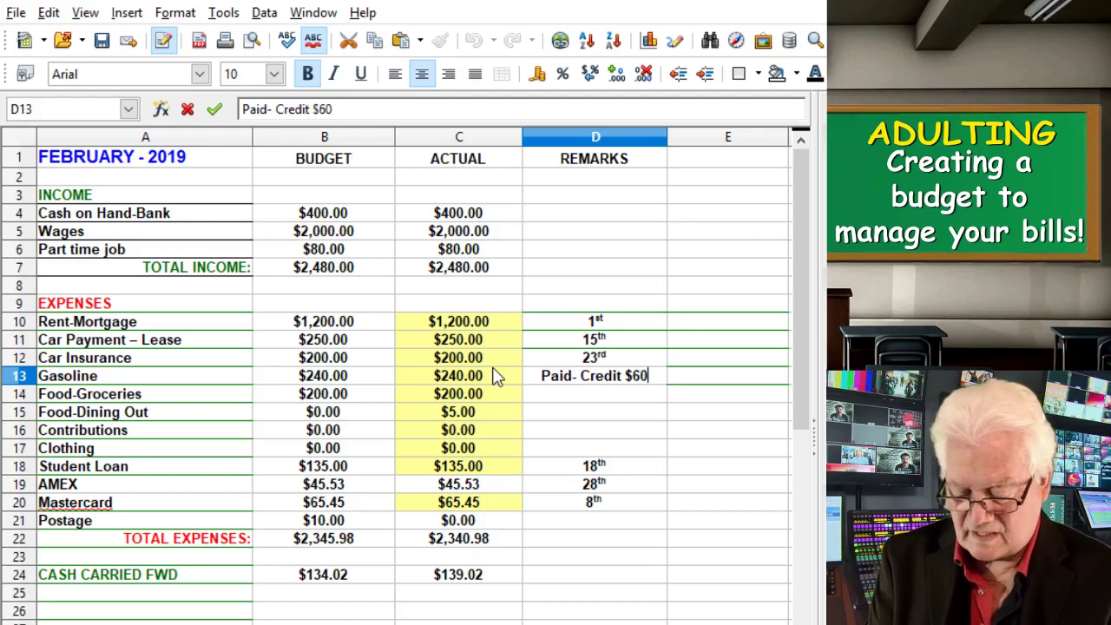
pyautogui.write('.')
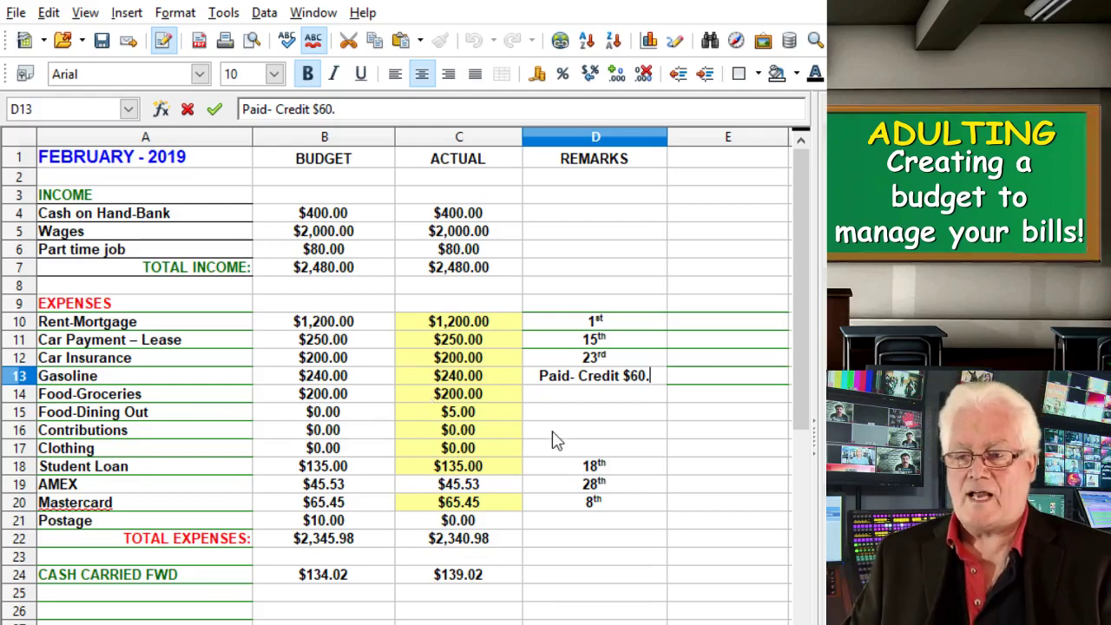
# Fill the actual AMEX cell C19 with the paid-bill light yellow and set the actual Postage amount in C21 to 10
pyautogui.click(520, 487)
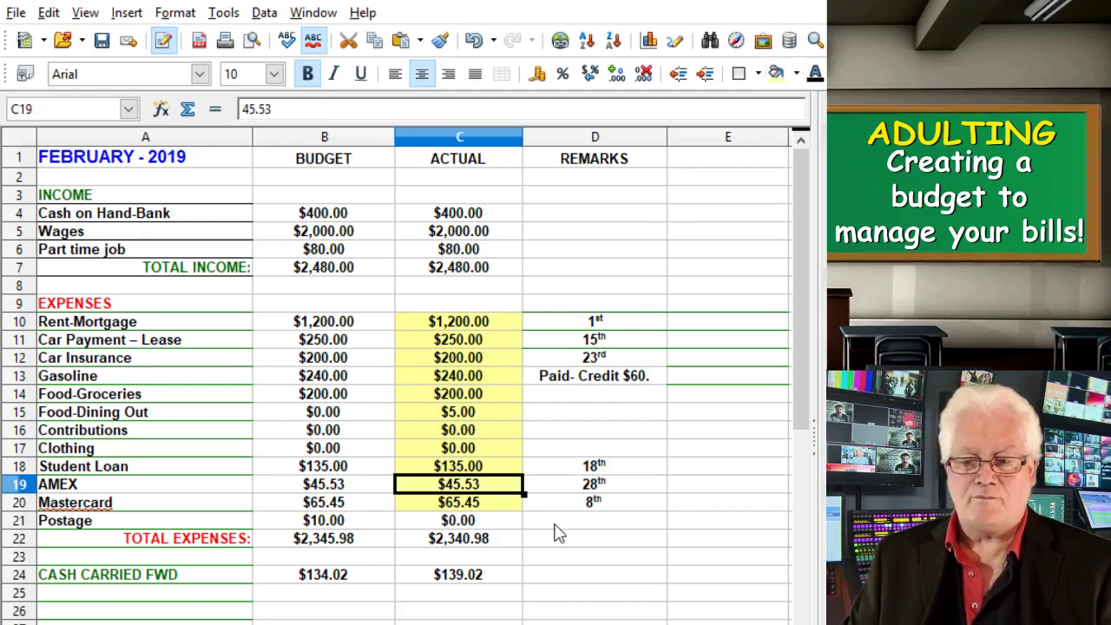
pyautogui.click(489, 520)
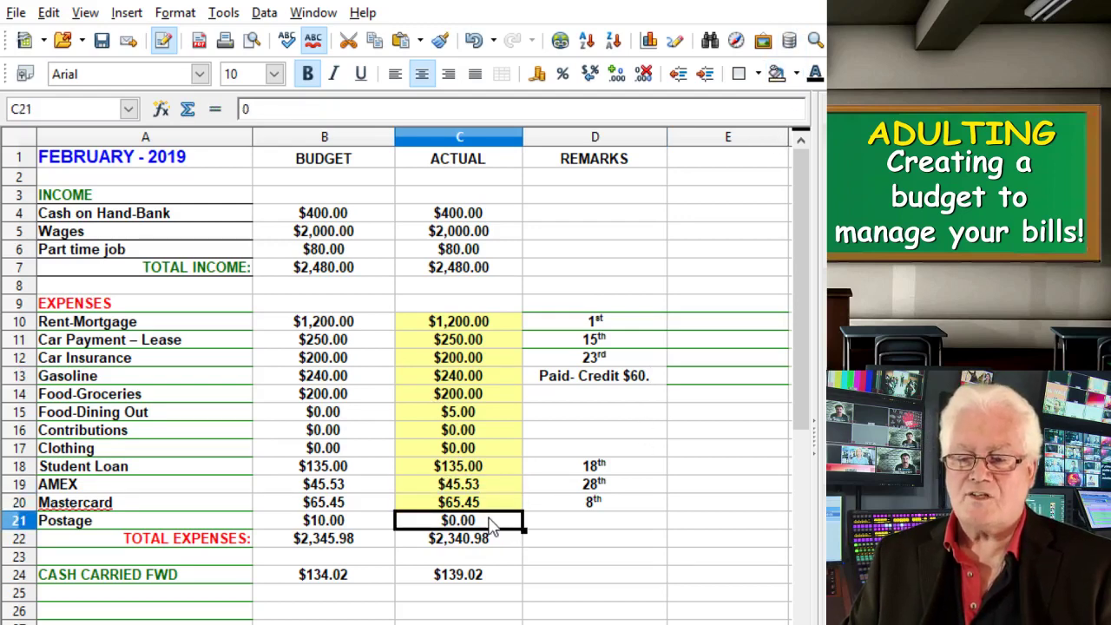
pyautogui.write('1')
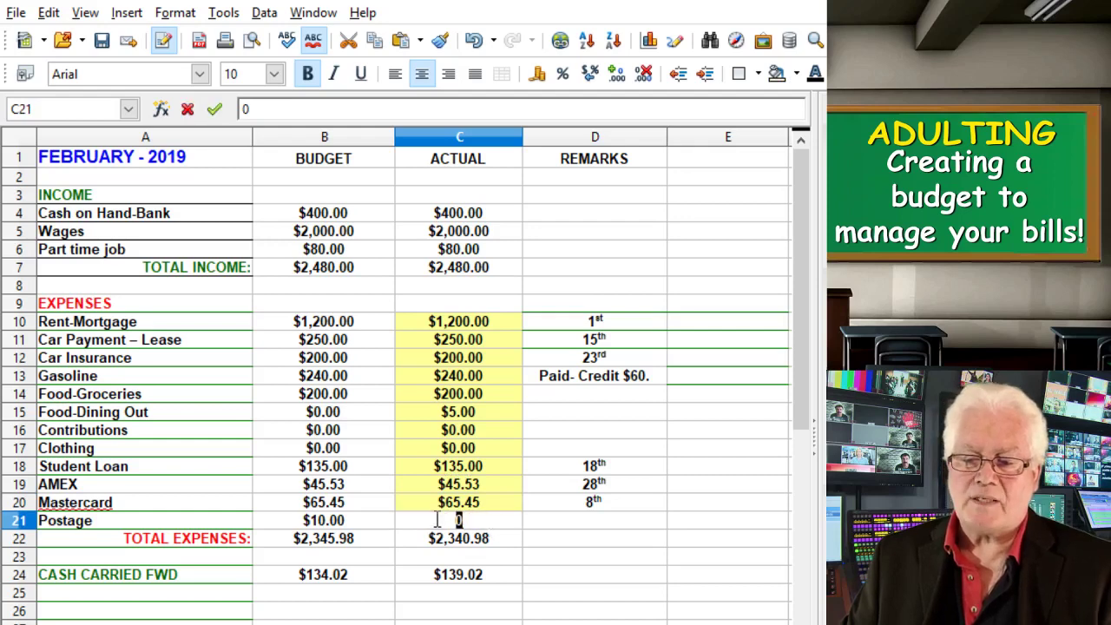
pyautogui.write('0')
pyautogui.press('Return')
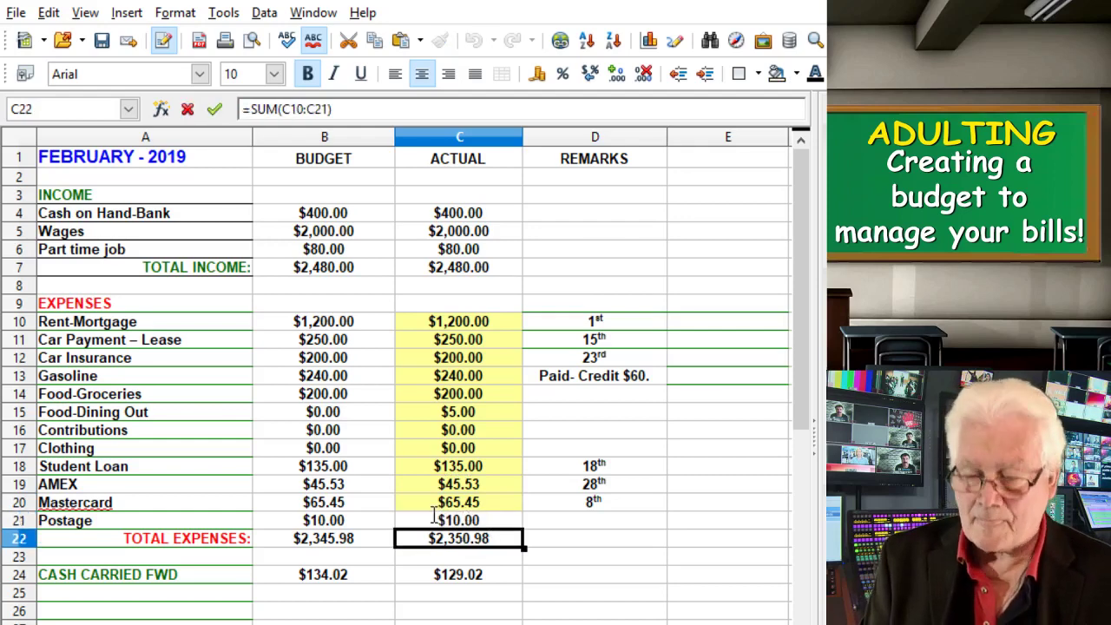
pyautogui.press('Return')
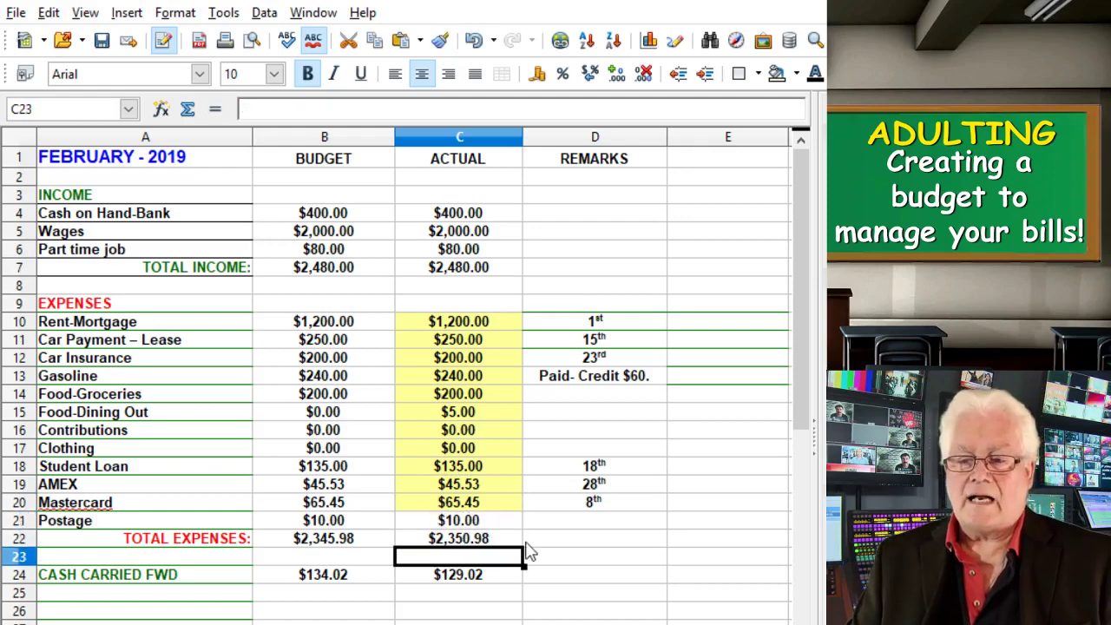
# Fill the actual Postage cell C21 with light yellow and select the actual Cash Carried Fwd cell C24
pyautogui.click(507, 523)
pyautogui.click(797, 78)
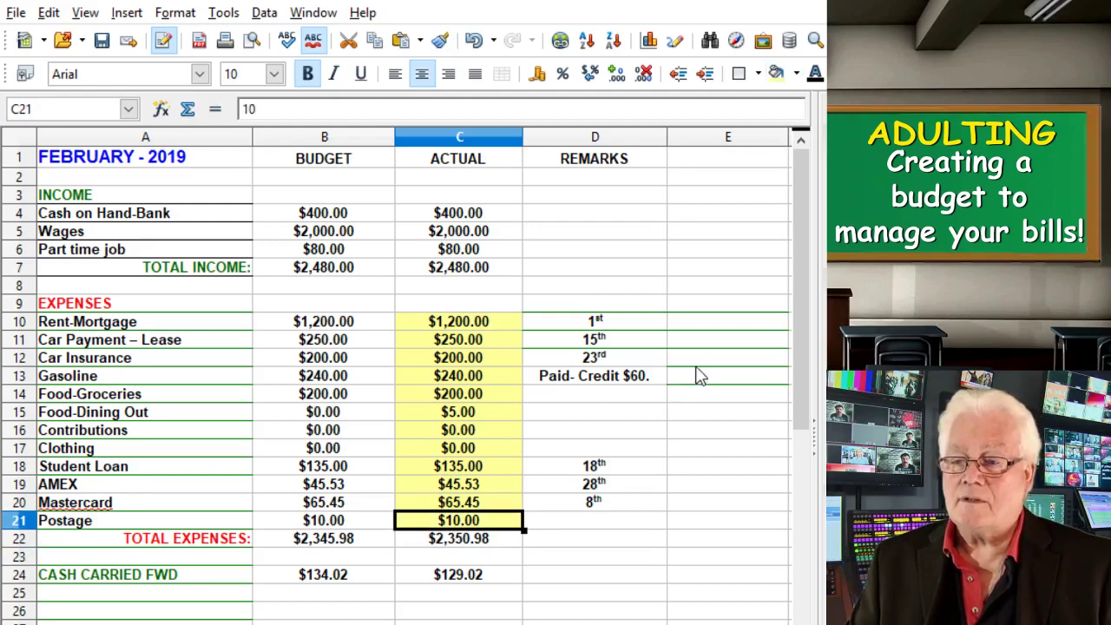
pyautogui.click(556, 511)
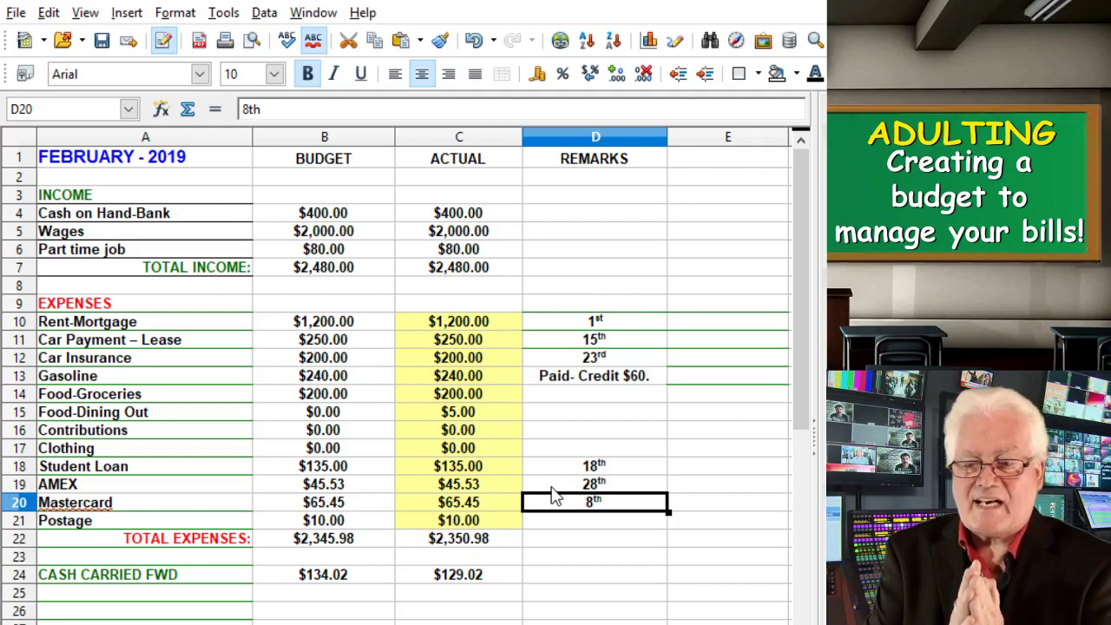
pyautogui.click(505, 582)
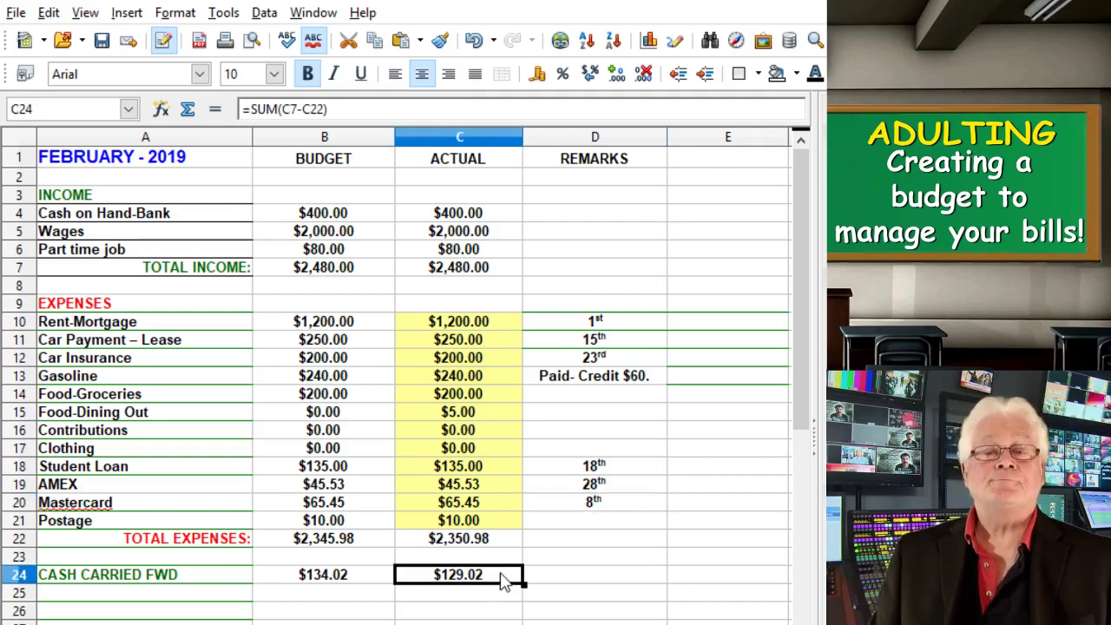
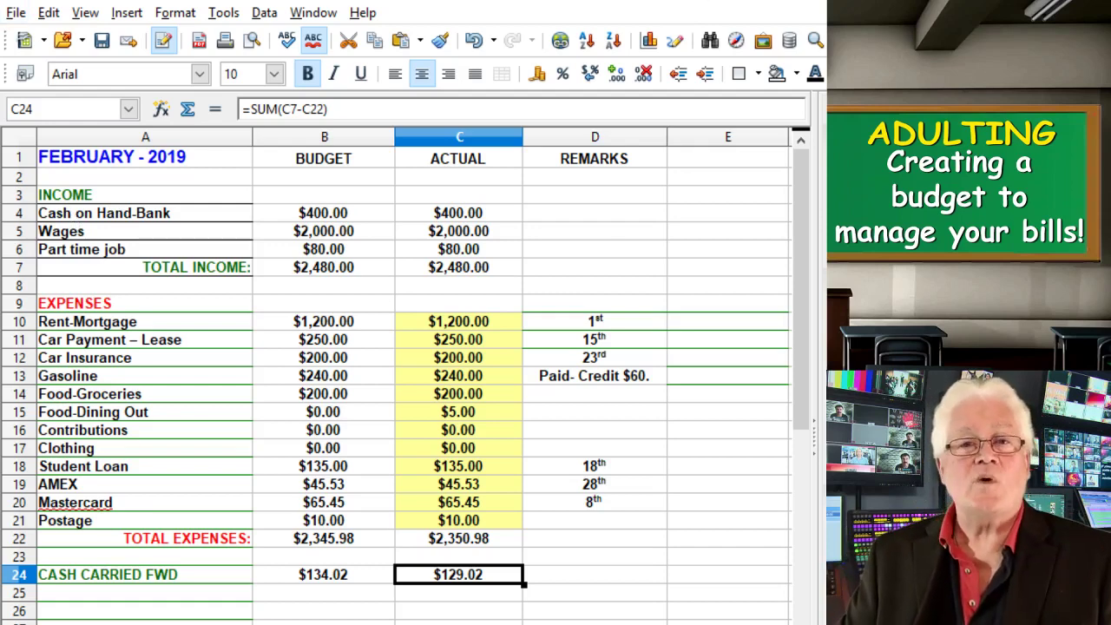
# Change the month in the sheet title in A1 so that it reads "MARCH - 2019"
pyautogui.click(142, 165)
pyautogui.doubleClick(141, 165)
pyautogui.moveTo(135, 158); pyautogui.dragTo(31, 141)
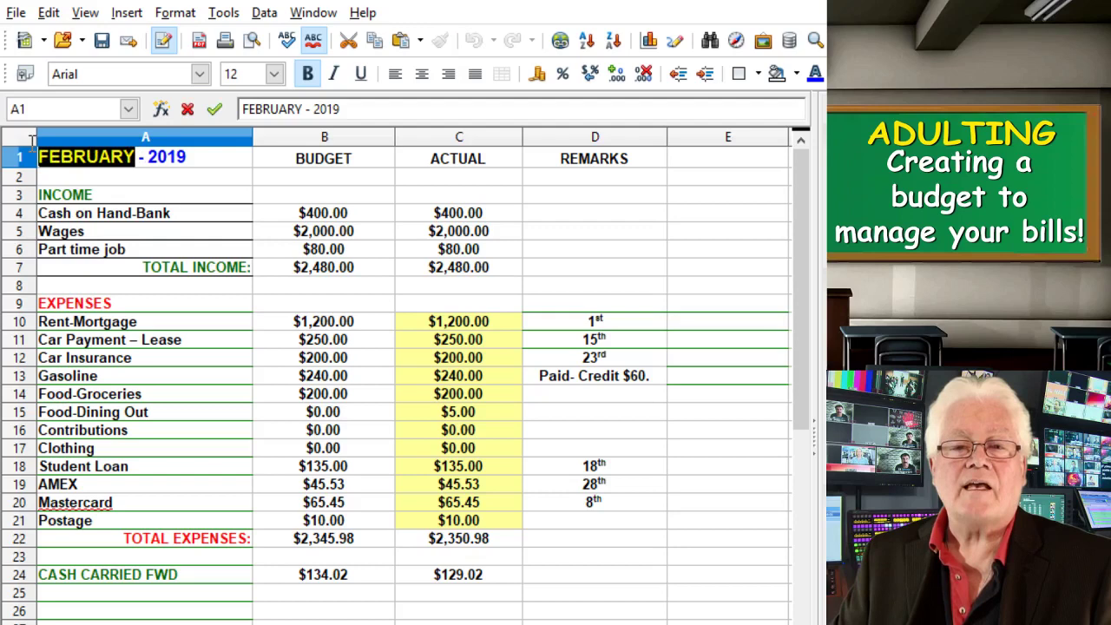
pyautogui.press('Delete')
pyautogui.write('MARCH')
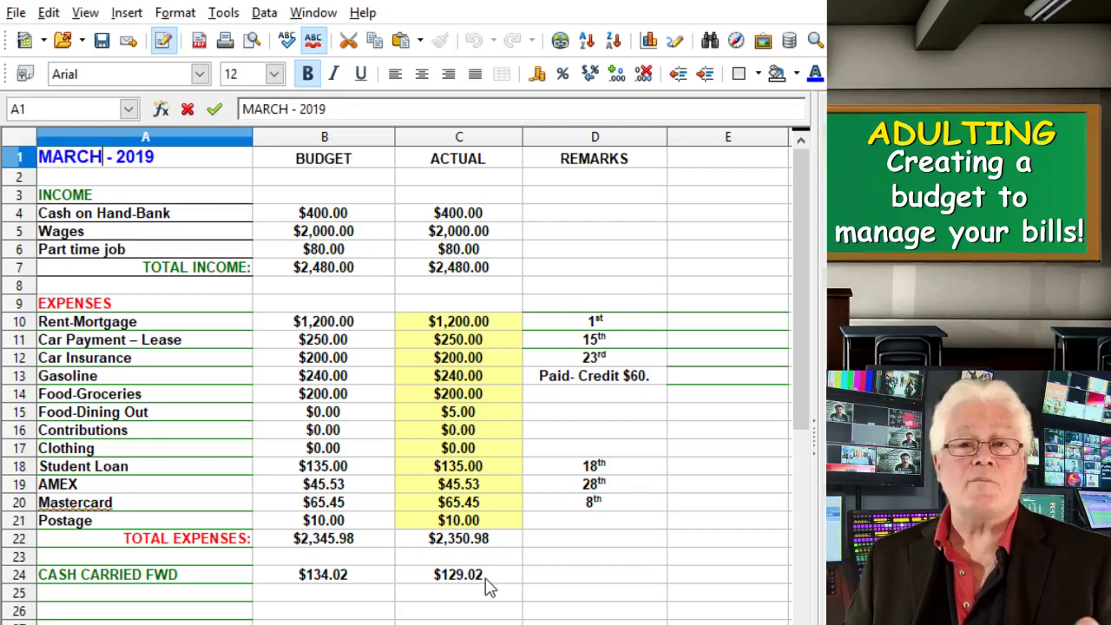
# Set the budgeted Cash on Hand-Bank amount in B4 to 129.02, the actual cash carried forward from February
pyautogui.click(367, 217)
pyautogui.doubleClick(287, 211)
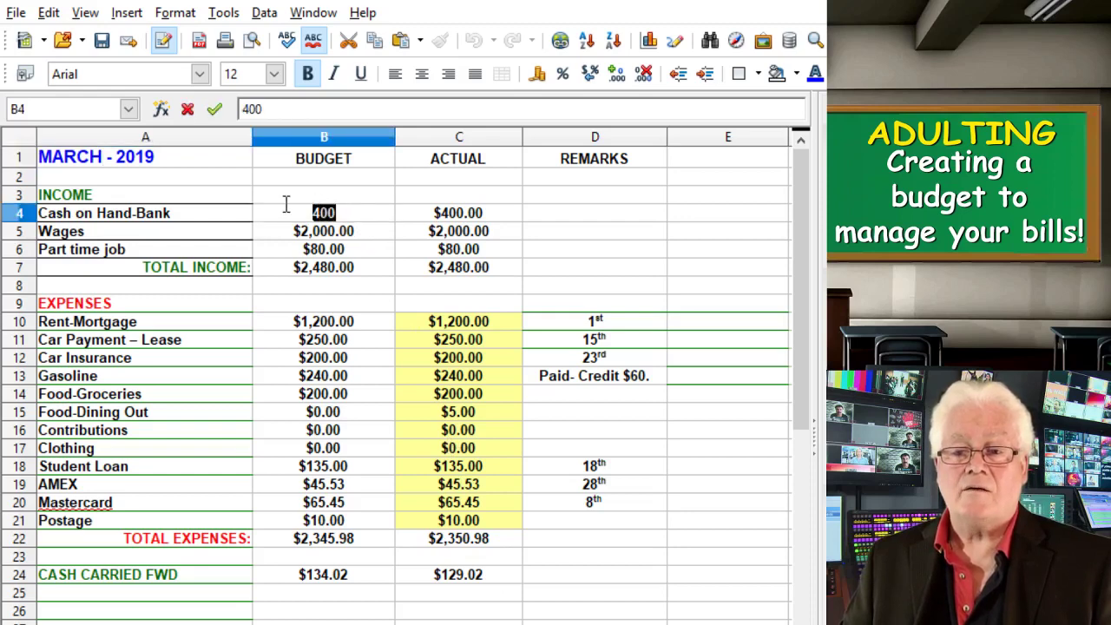
pyautogui.write('129')
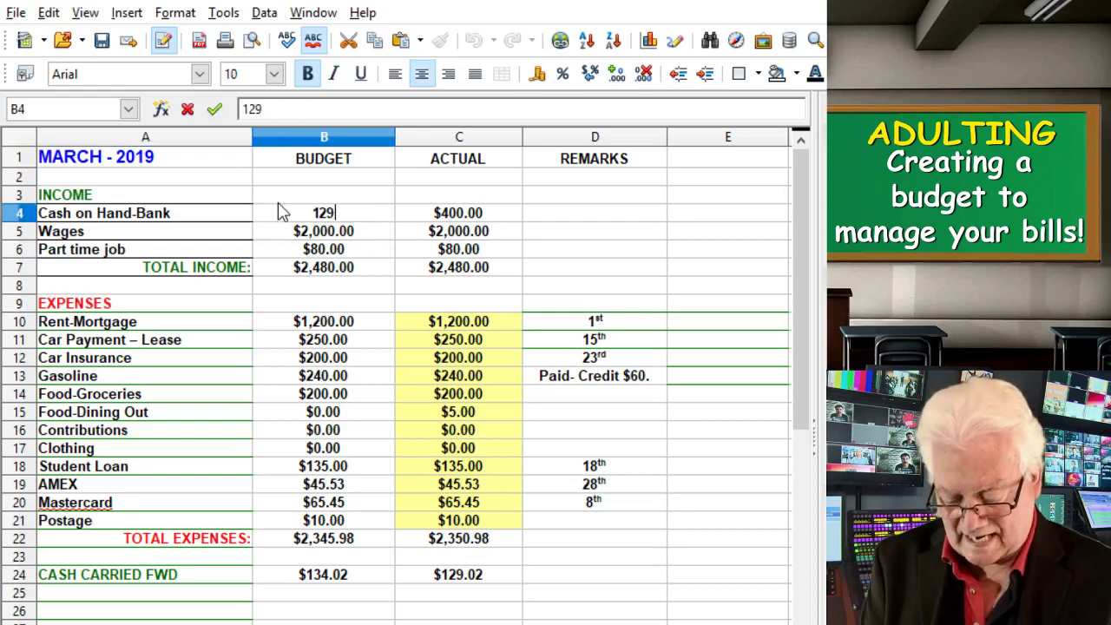
pyautogui.write('.02')
pyautogui.press('Return')
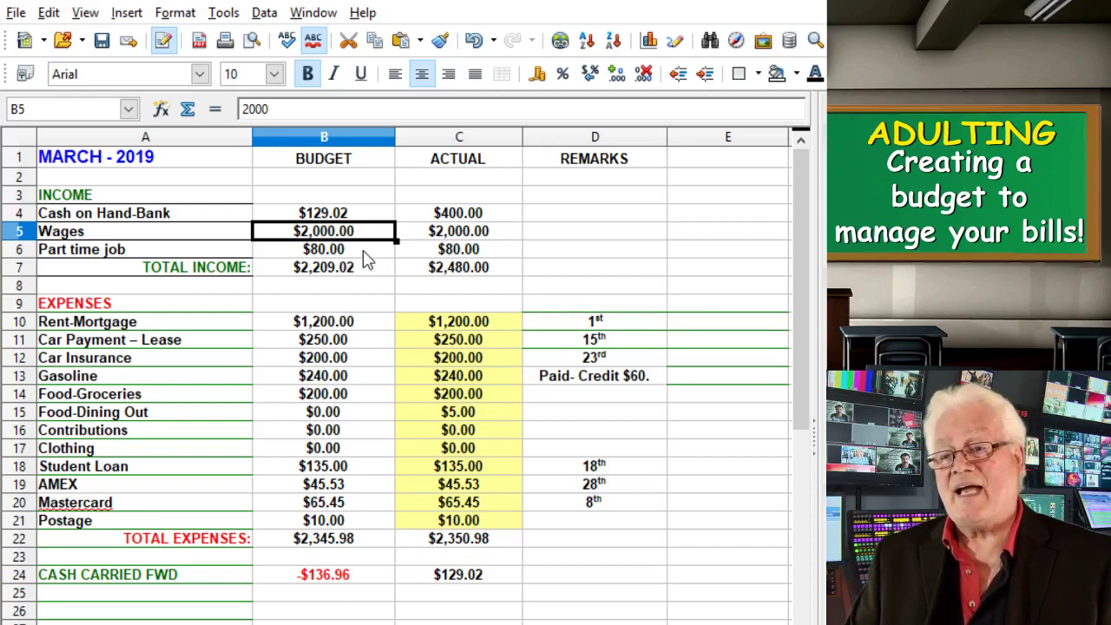
# Raise the budgeted Part time job income in B6 to 100
pyautogui.doubleClick(367, 250)
pyautogui.moveTo(368, 250); pyautogui.dragTo(300, 249)
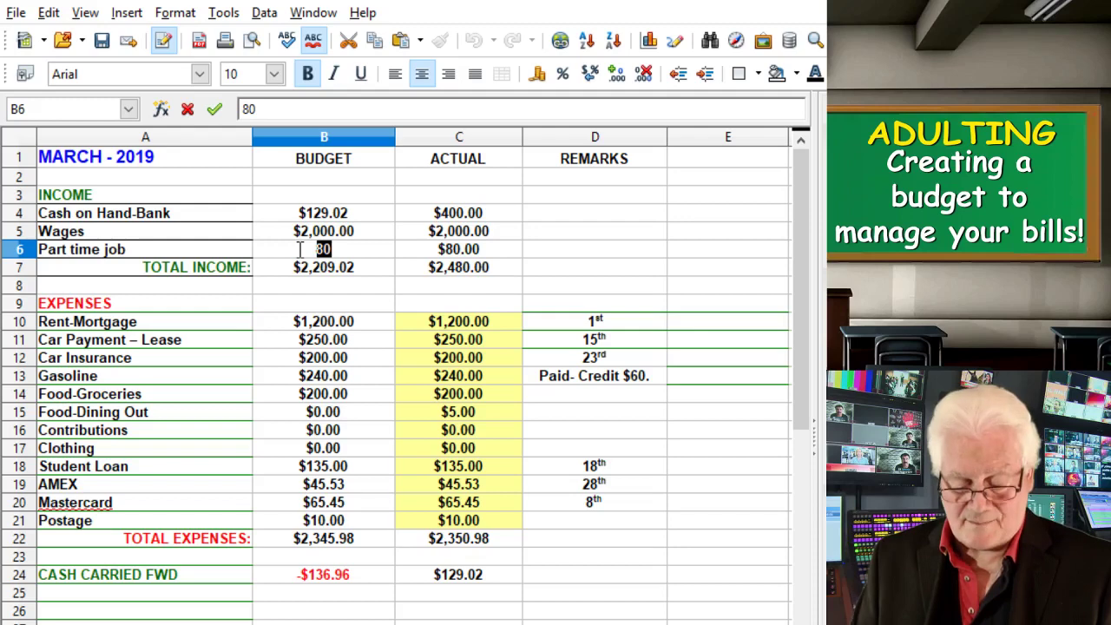
pyautogui.write('100.')
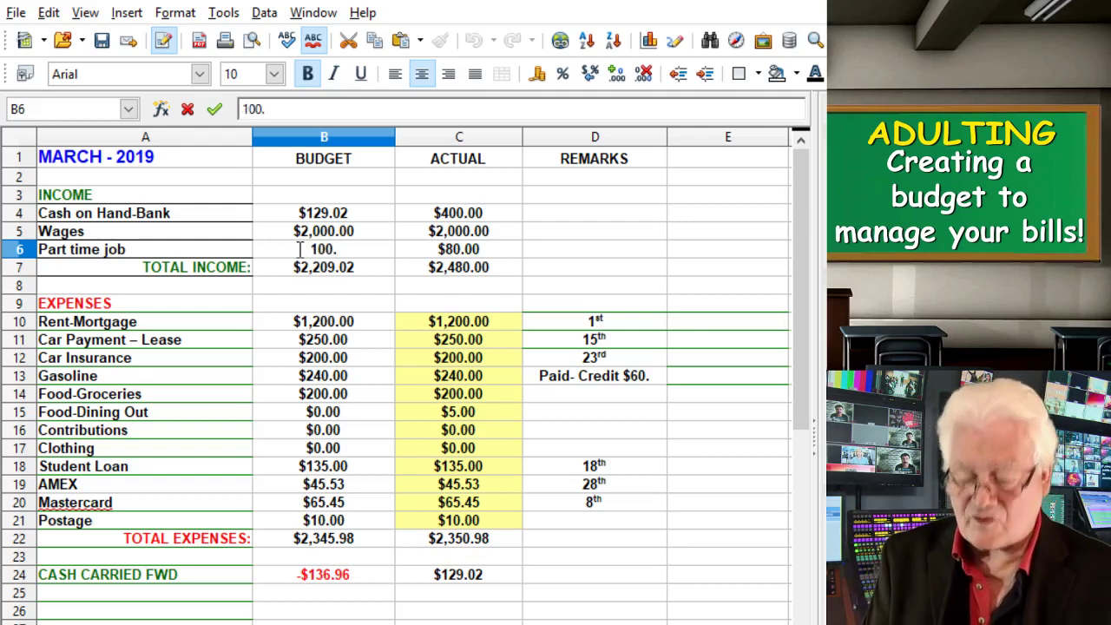
pyautogui.press('Return')
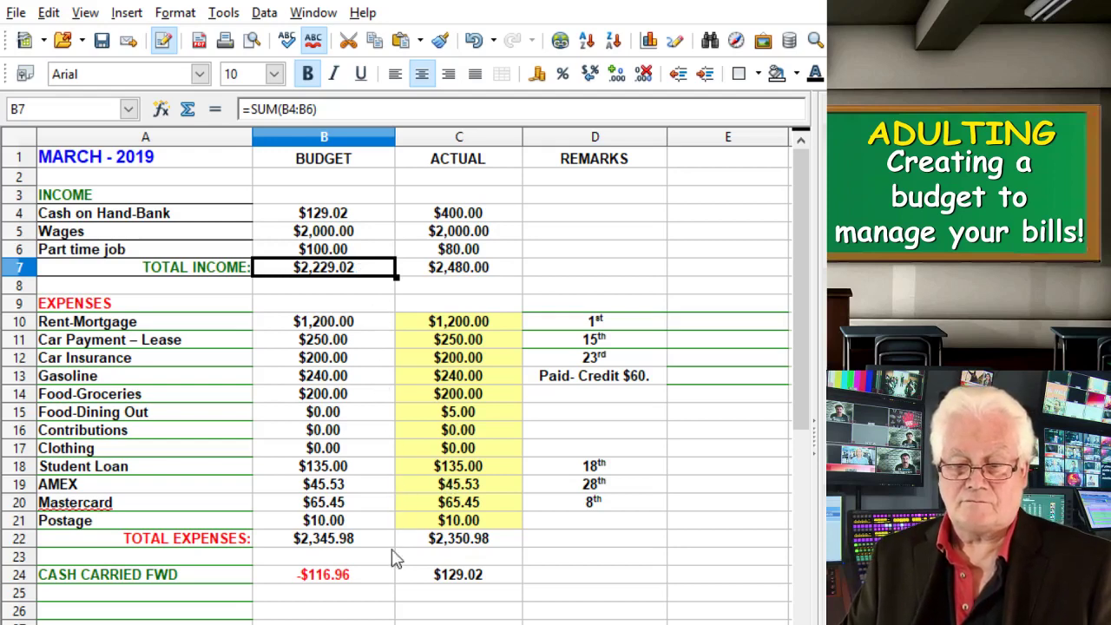
# Inspect the formula behind the budgeted Cash Carried Fwd amount in B24
pyautogui.click(360, 587)
pyautogui.doubleClick(360, 588)
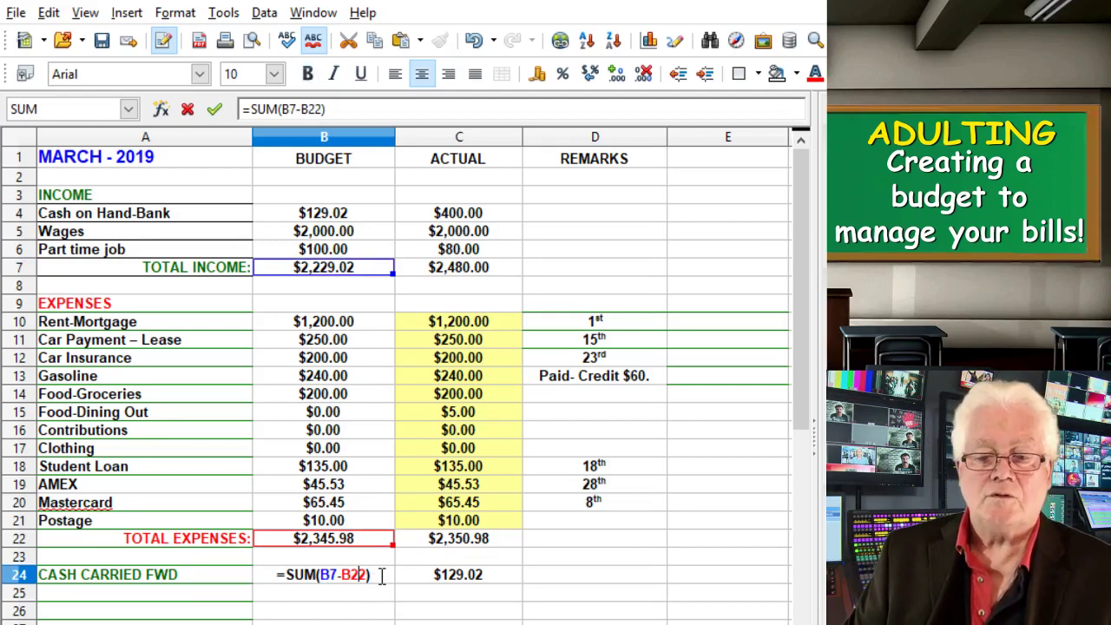
pyautogui.press('Return')
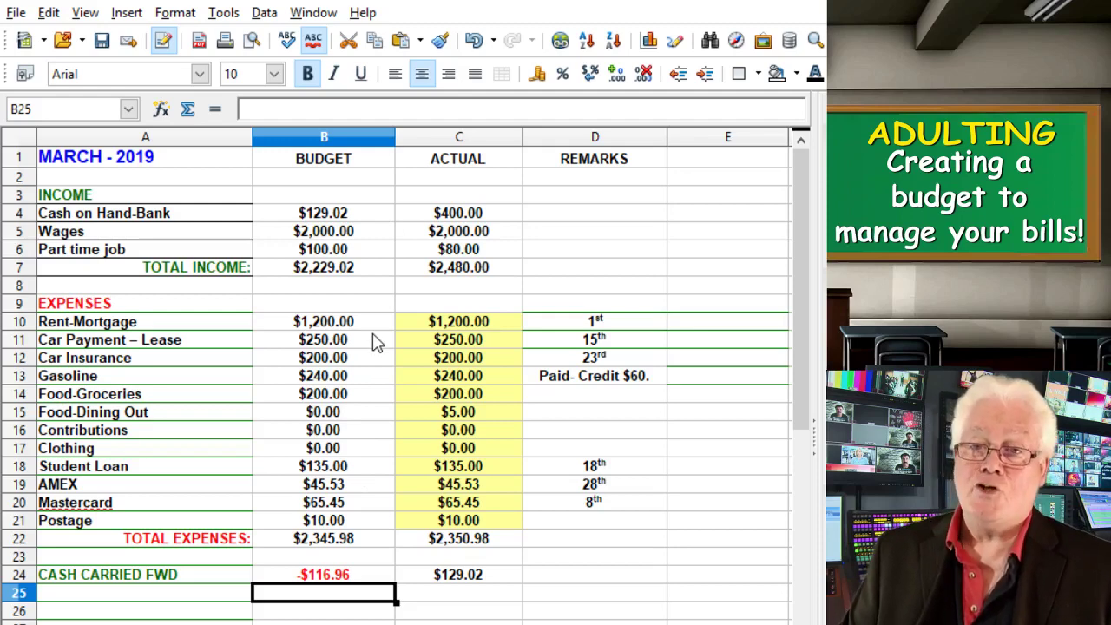
# Lower the budgeted Gasoline expense in B13 to 200
pyautogui.doubleClick(362, 379)
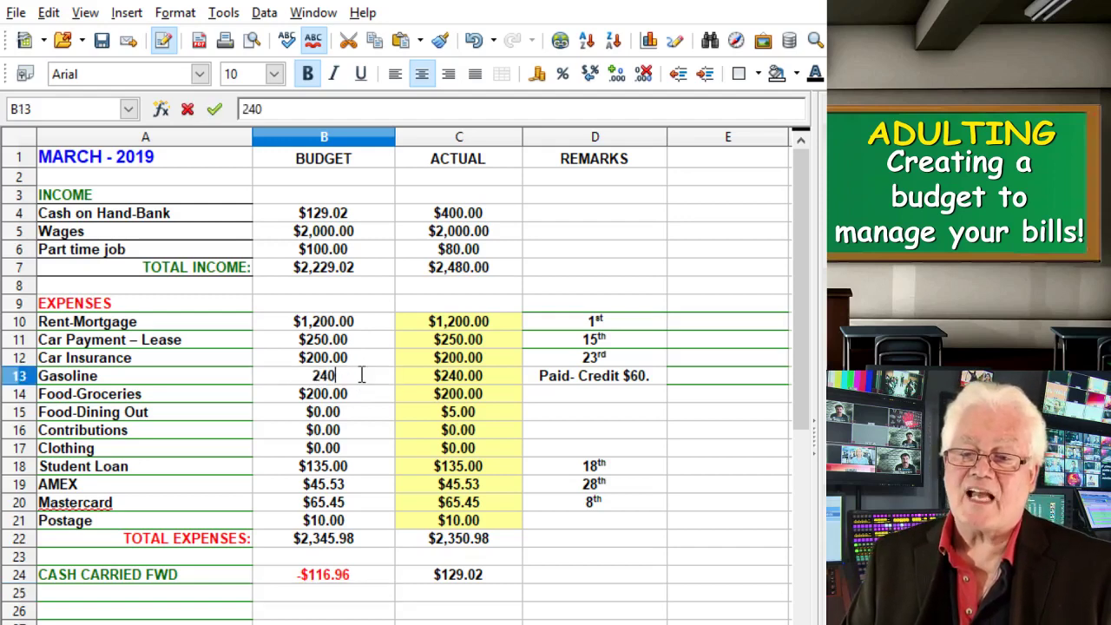
pyautogui.moveTo(362, 374); pyautogui.dragTo(300, 372)
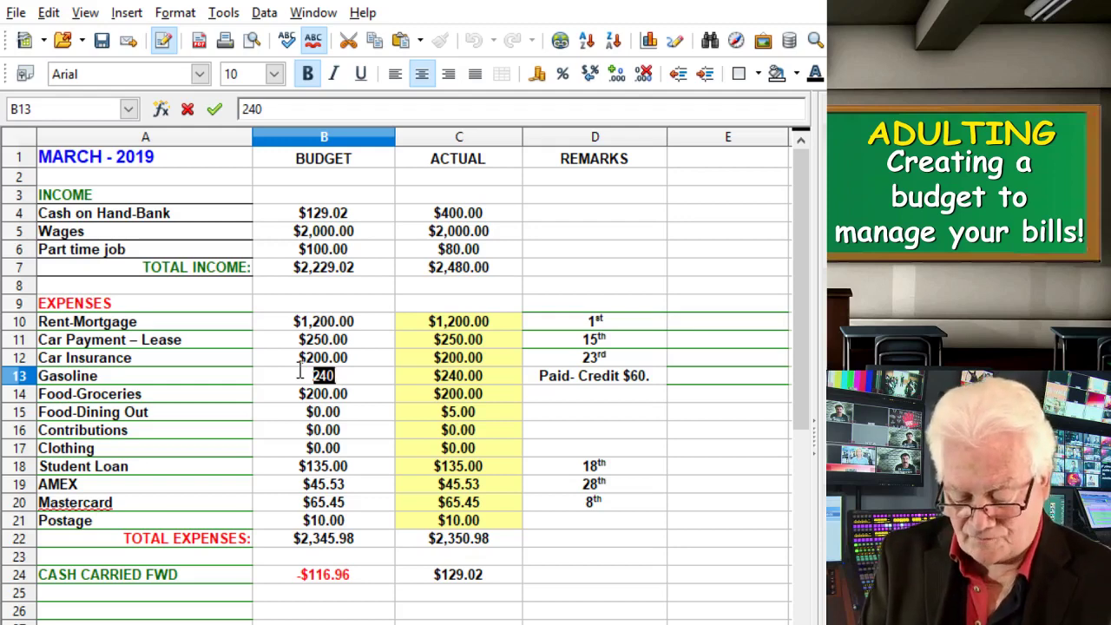
pyautogui.write('200.')
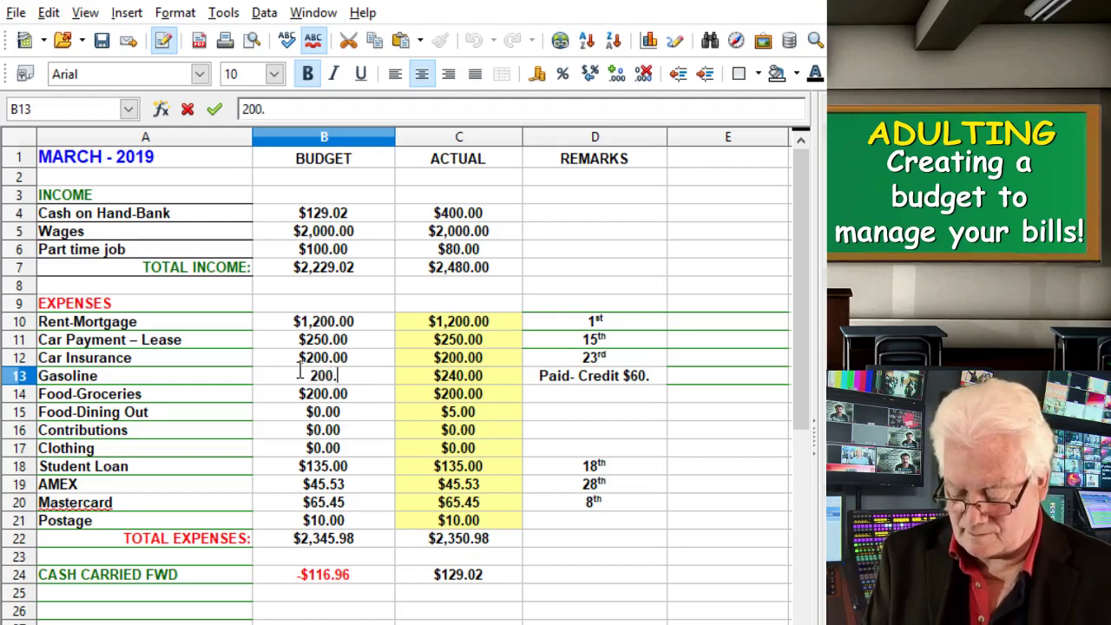
pyautogui.press('Return')
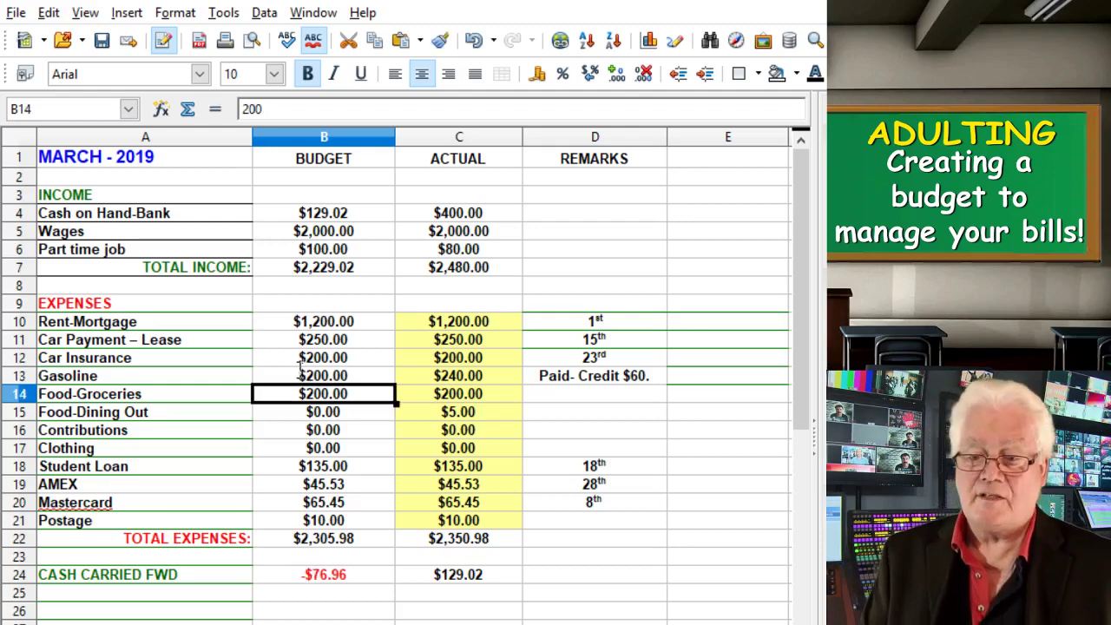
# Reduce the budgeted Food-Groceries expense in B14 to 150
pyautogui.doubleClick(363, 398)
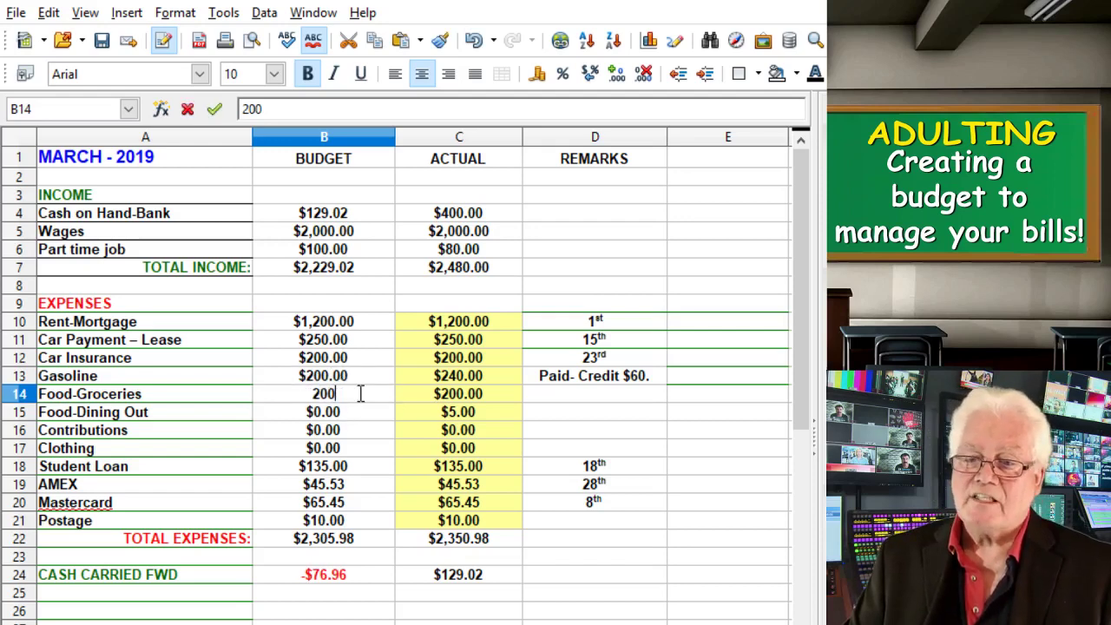
pyautogui.moveTo(360, 395); pyautogui.dragTo(315, 395)
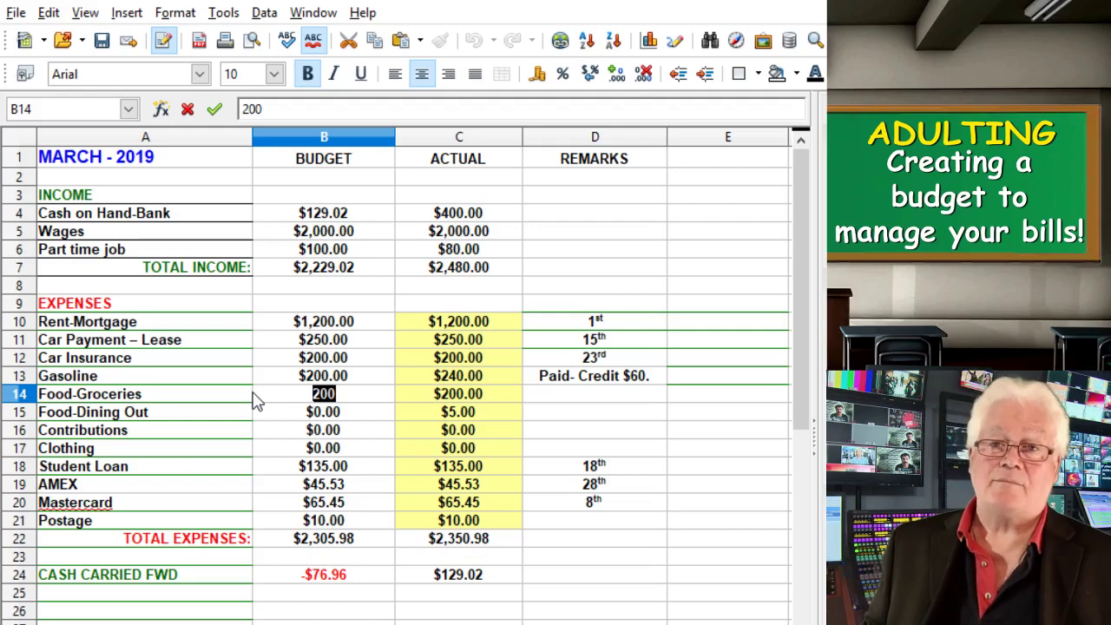
pyautogui.write('150.')
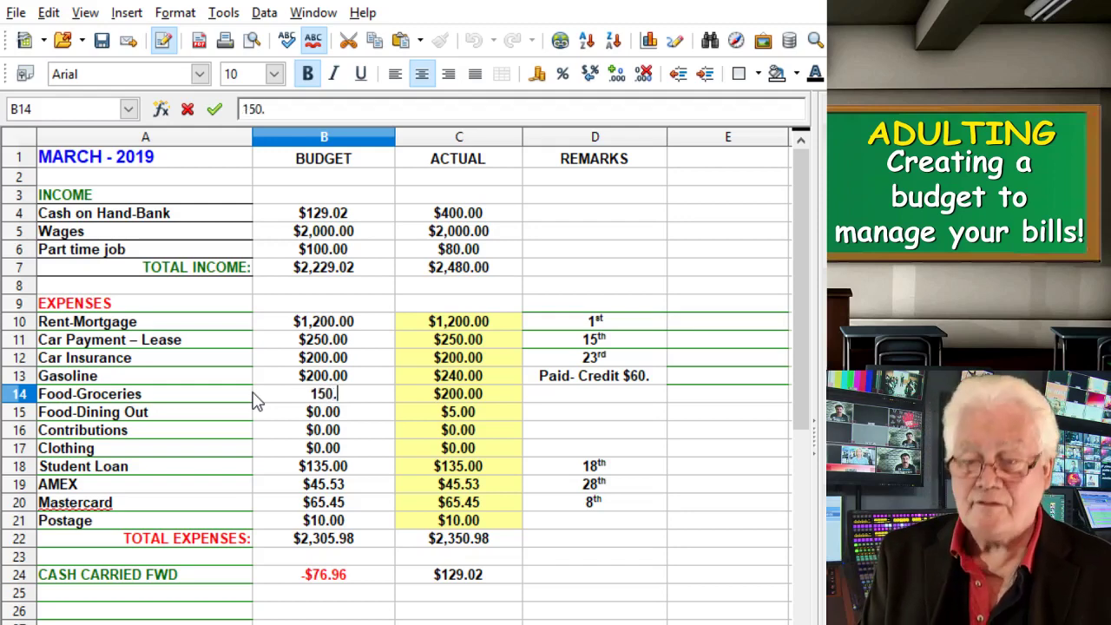
pyautogui.press('Return')
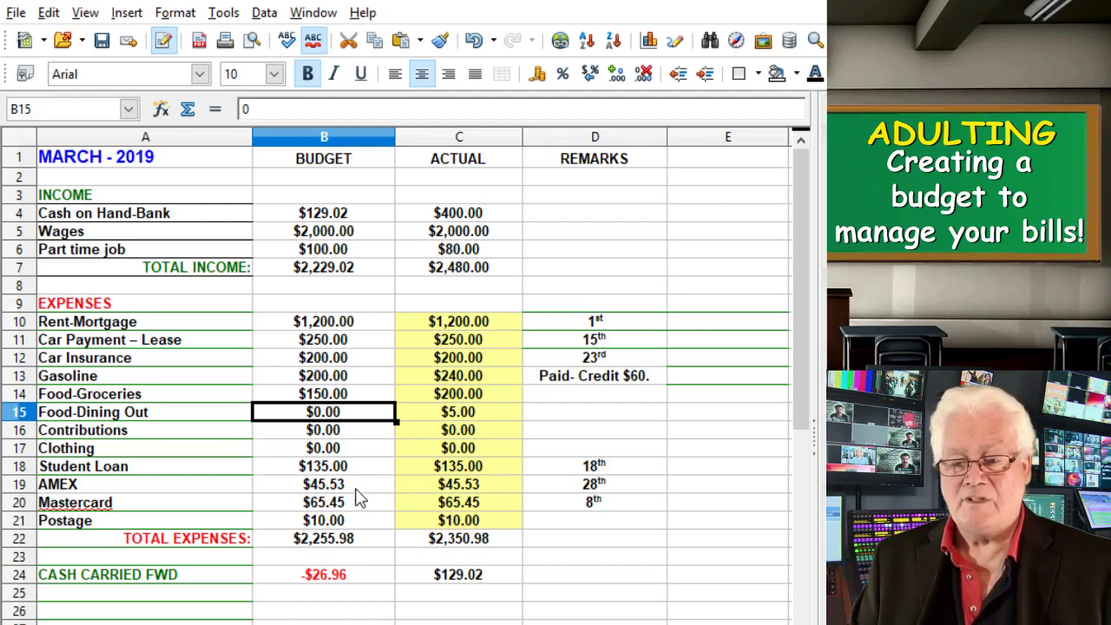
# Set the budgeted Postage expense in B21 to 0
pyautogui.doubleClick(359, 521)
pyautogui.moveTo(360, 521); pyautogui.dragTo(293, 518)
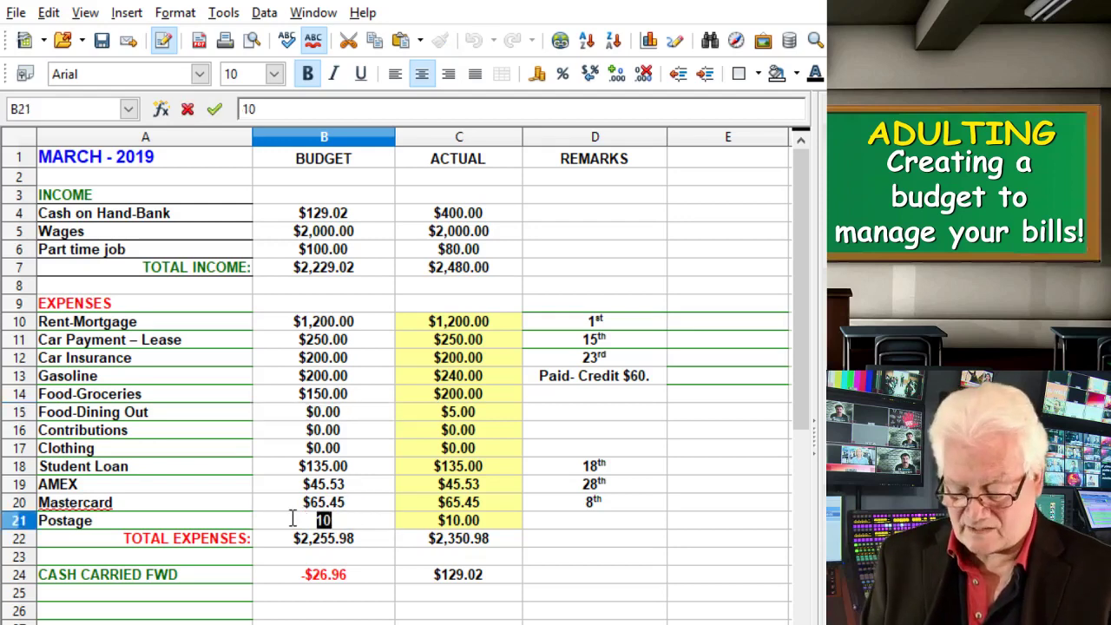
pyautogui.write('0')
pyautogui.press('Return')
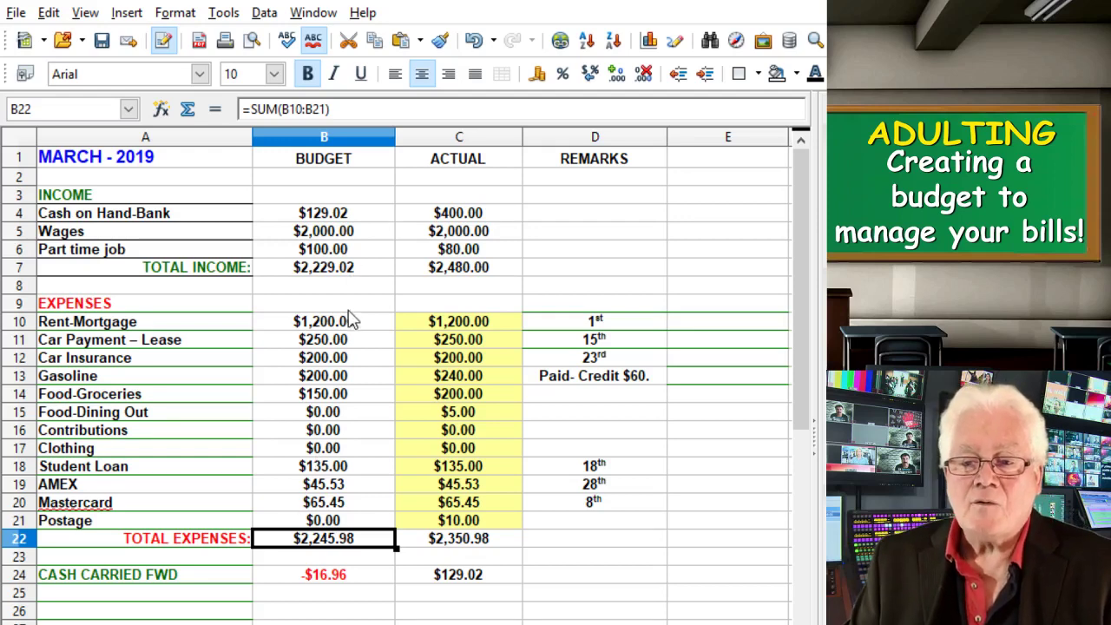
# Lower the budgeted Car Payment – Lease amount in B11 to 149
pyautogui.click(378, 327)
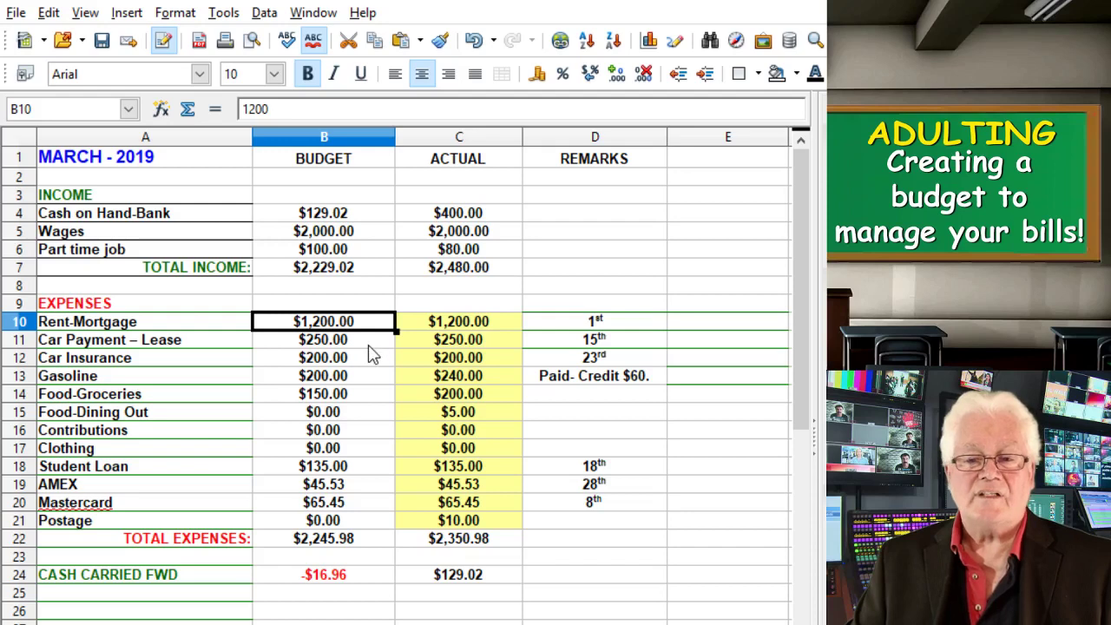
pyautogui.doubleClick(372, 340)
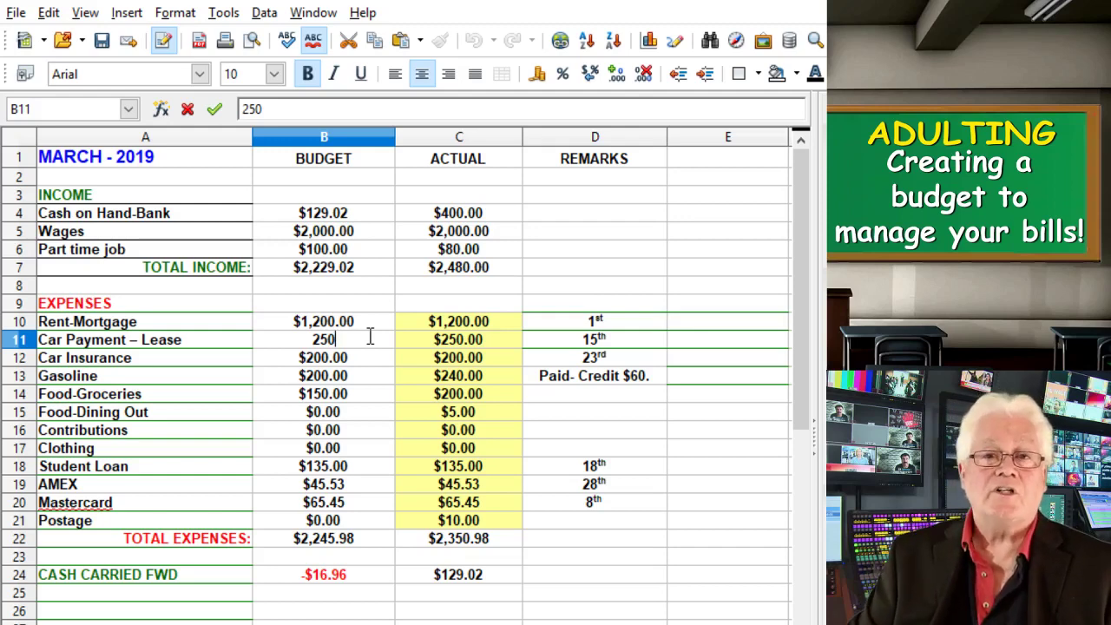
pyautogui.doubleClick(318, 339)
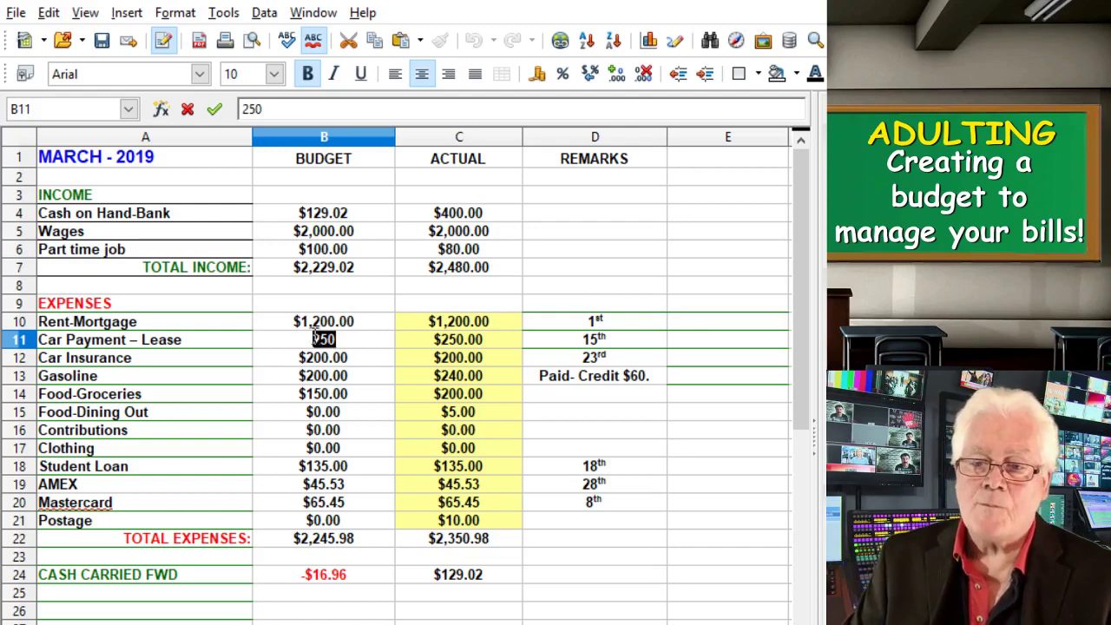
pyautogui.write('149.')
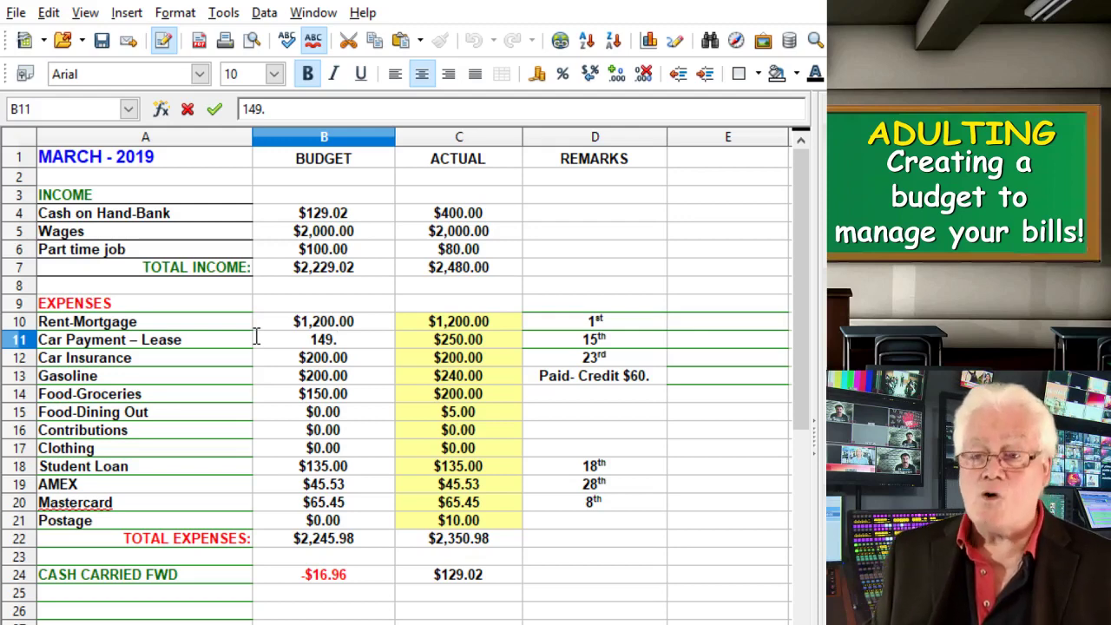
pyautogui.press('Return')
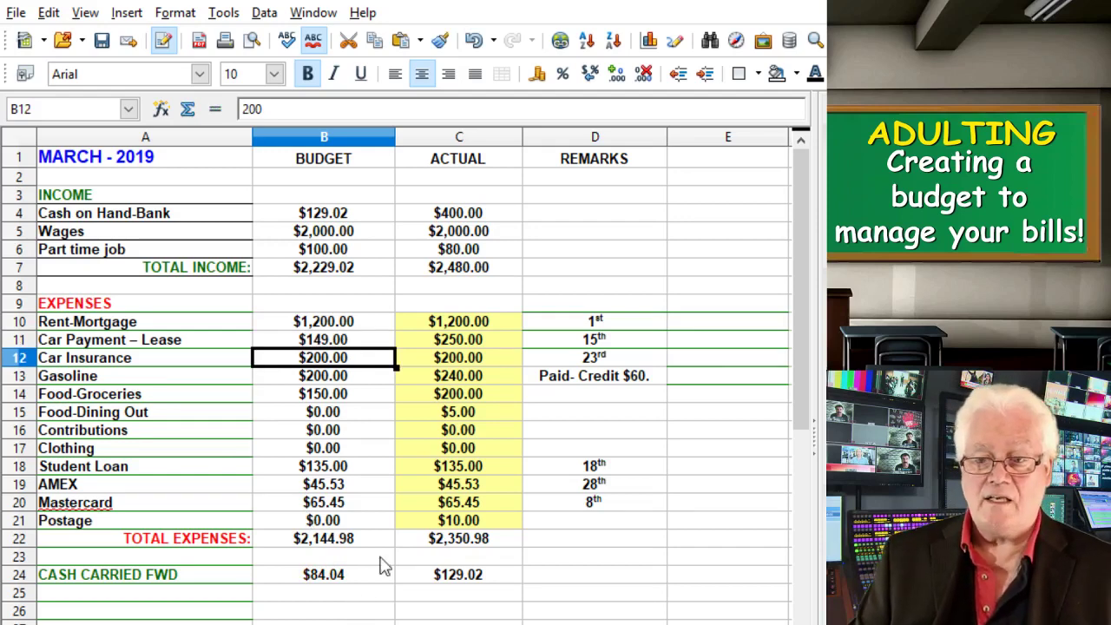
# Replace the budgeted Car Insurance amount in B12 with 167,45
pyautogui.doubleClick(351, 363)
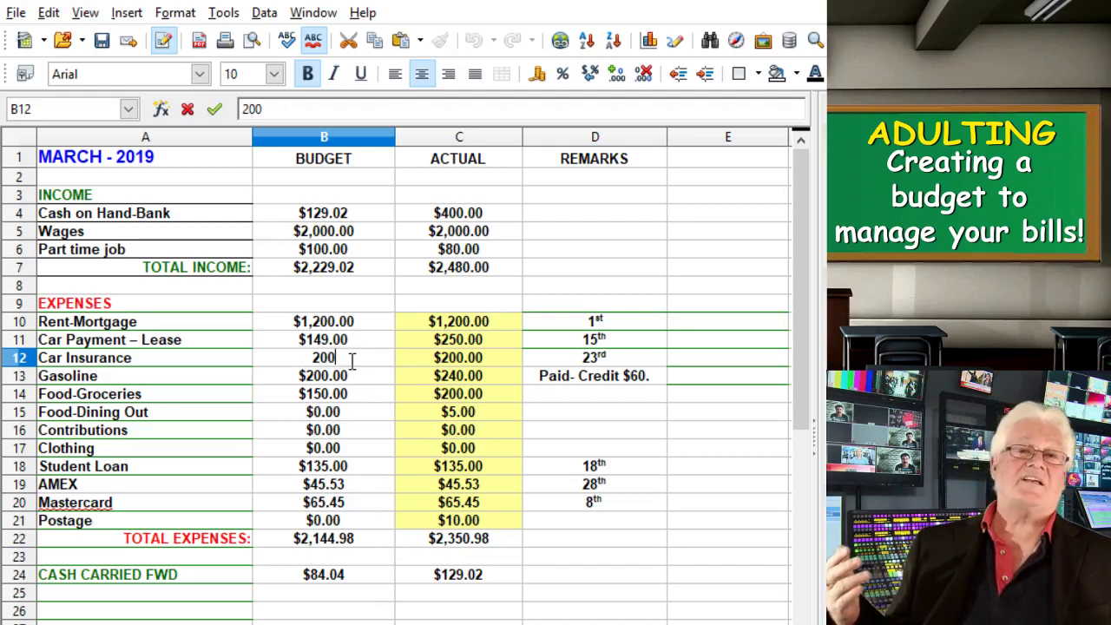
pyautogui.press('BackSpace')
pyautogui.press('BackSpace')
pyautogui.press('BackSpace')
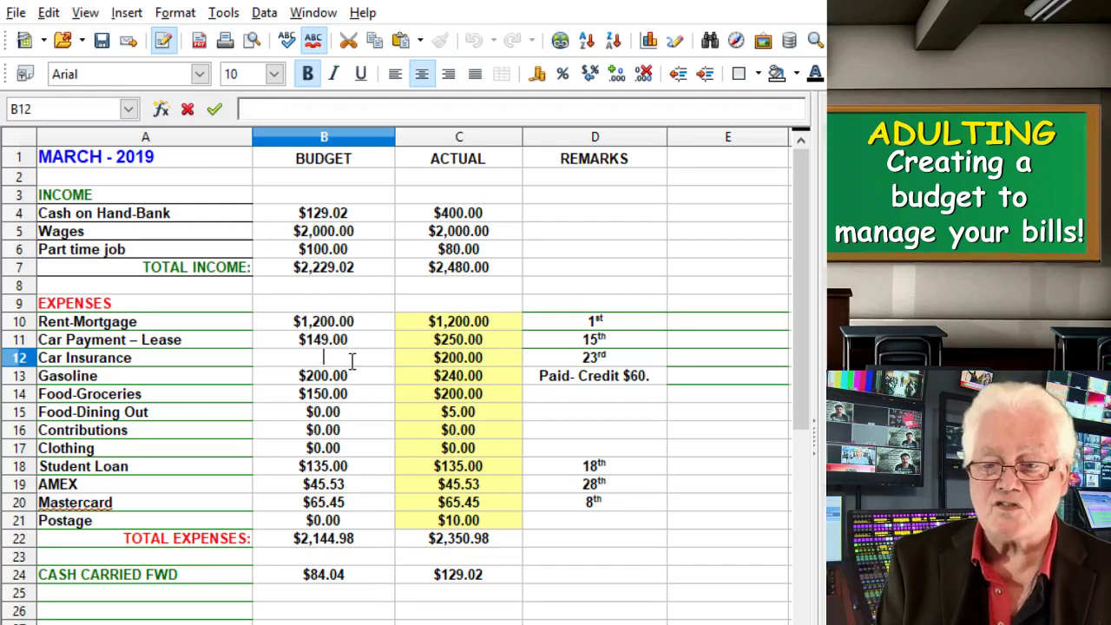
pyautogui.write('16')
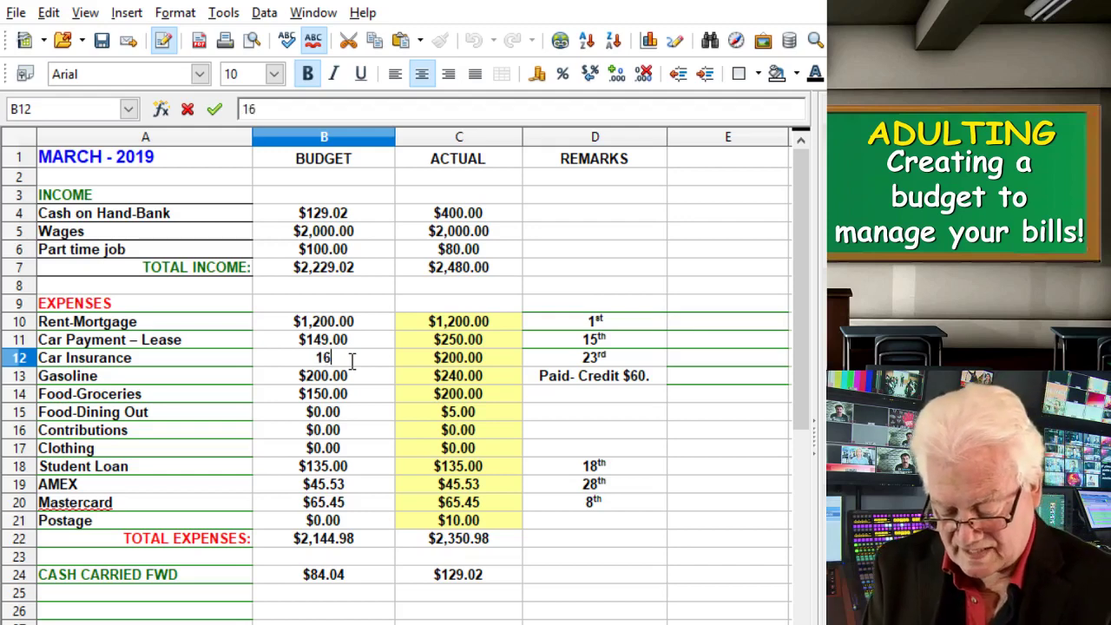
pyautogui.write('7.45')
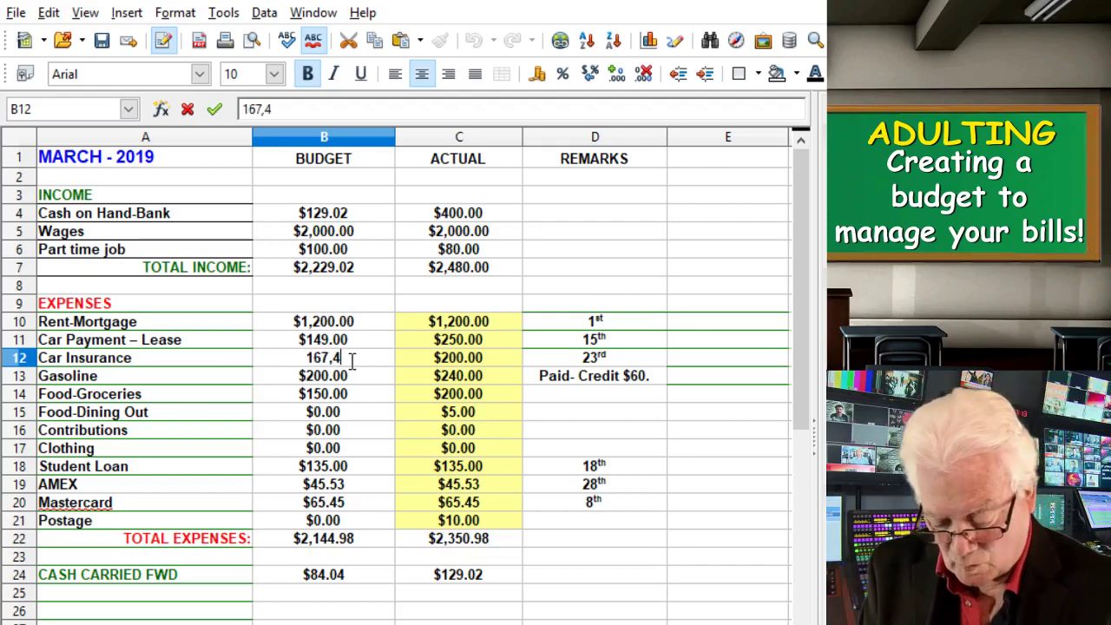
pyautogui.press('Return')
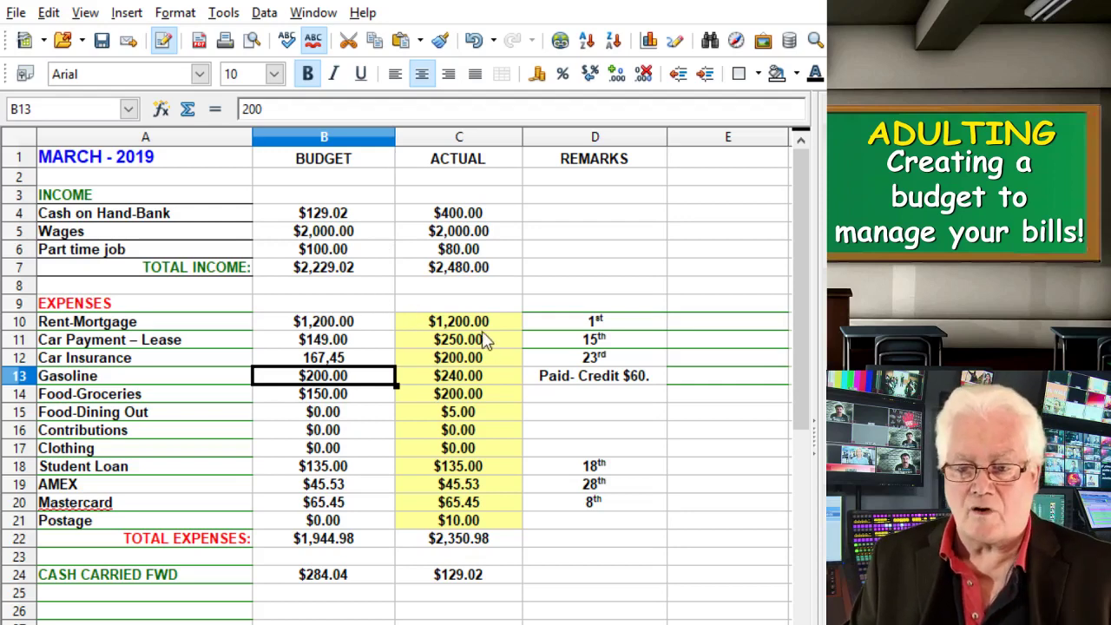
# Try a budgeted Student Loan payment of 0 in B18
pyautogui.click(367, 466)
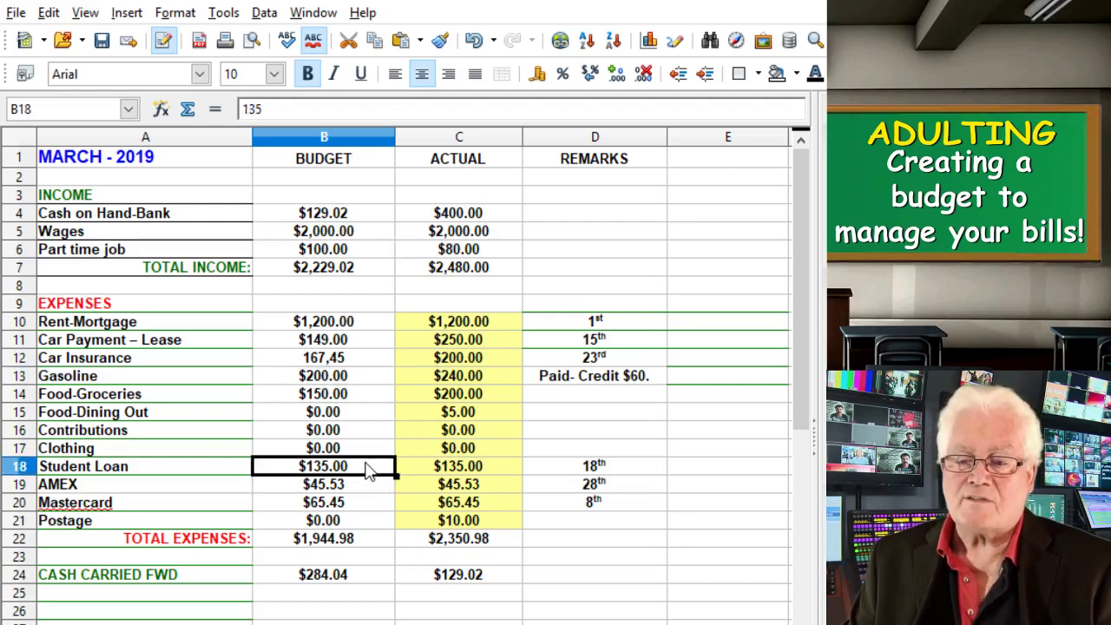
pyautogui.doubleClick(365, 464)
pyautogui.write('0')
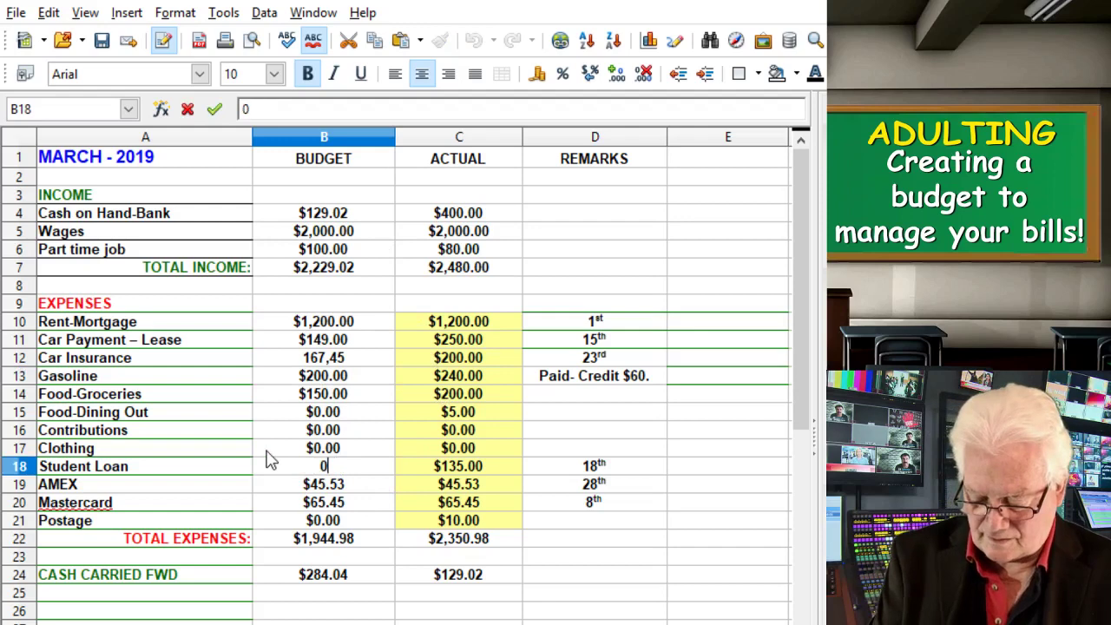
pyautogui.press('Return')
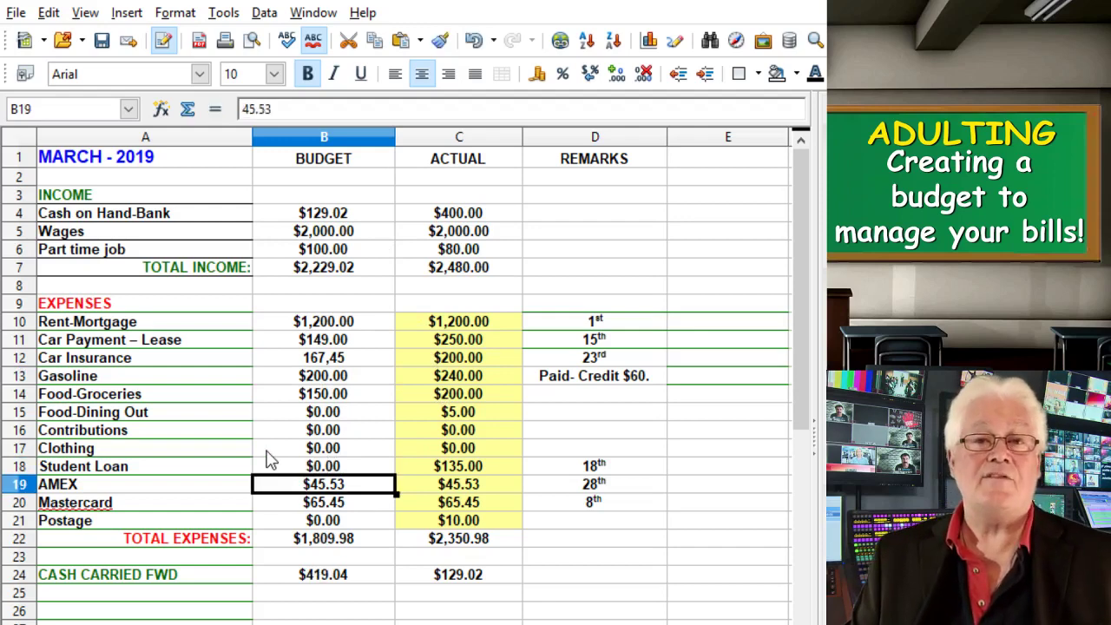
# Restore the budgeted Student Loan payment in B18 to 135
pyautogui.doubleClick(347, 466)
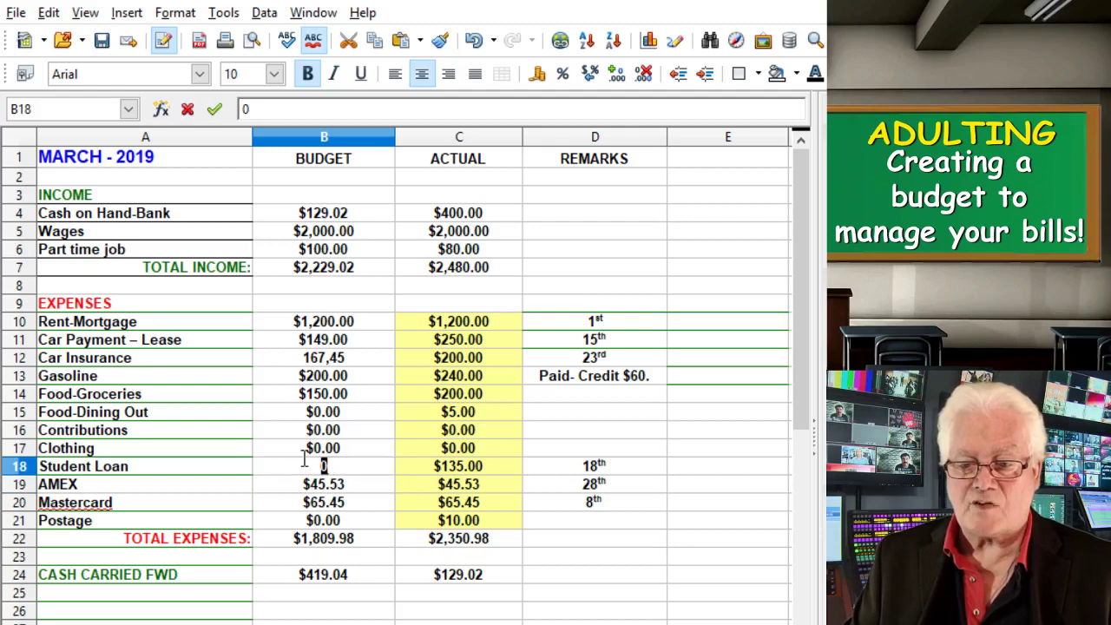
pyautogui.write('135.')
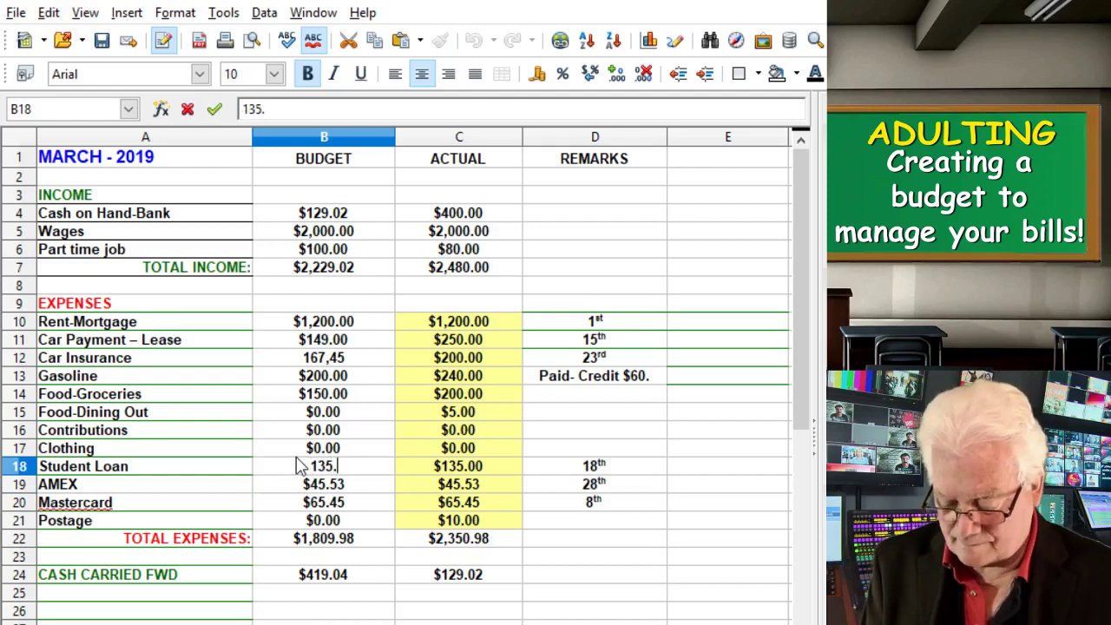
pyautogui.press('Return')
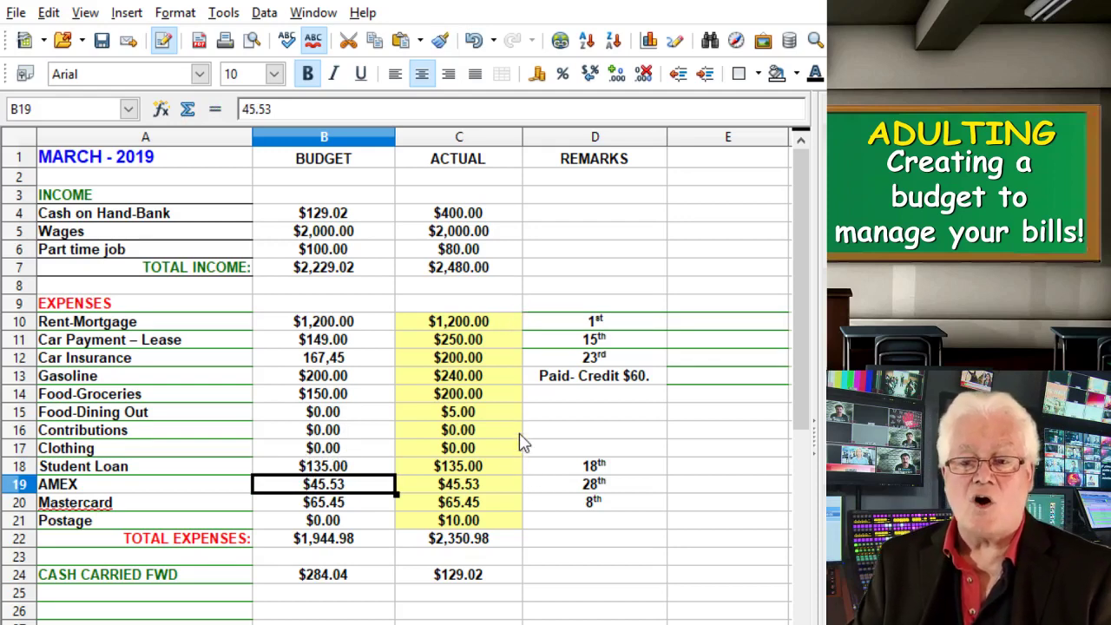
# Reset all actual expense amounts in C10:C21 to 0 and clear their yellow fill
pyautogui.click(359, 523)
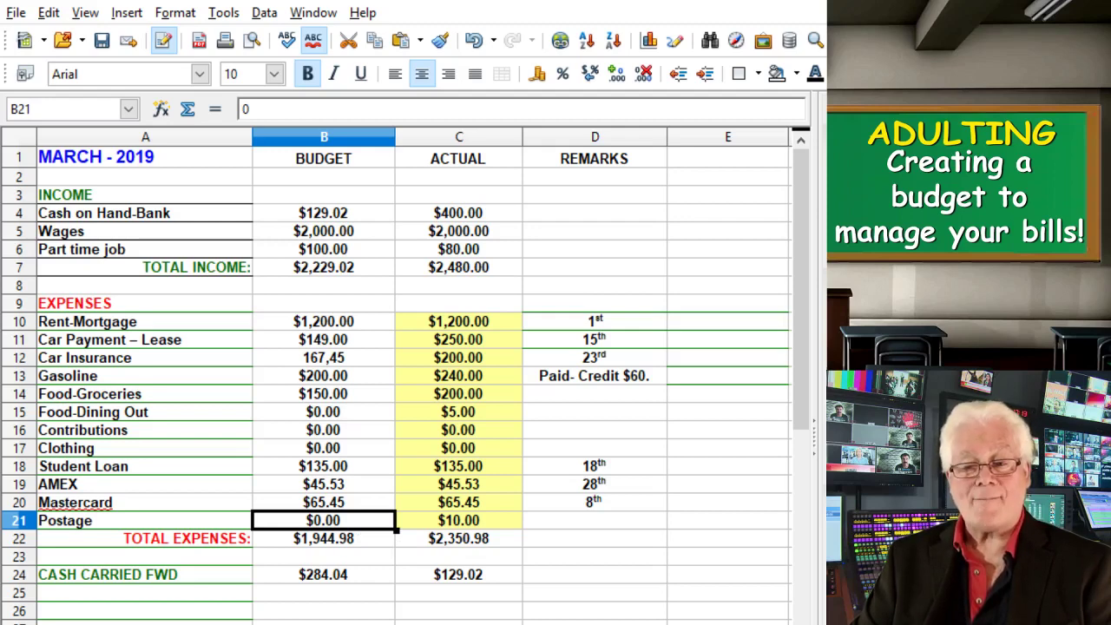
pyautogui.click(502, 323)
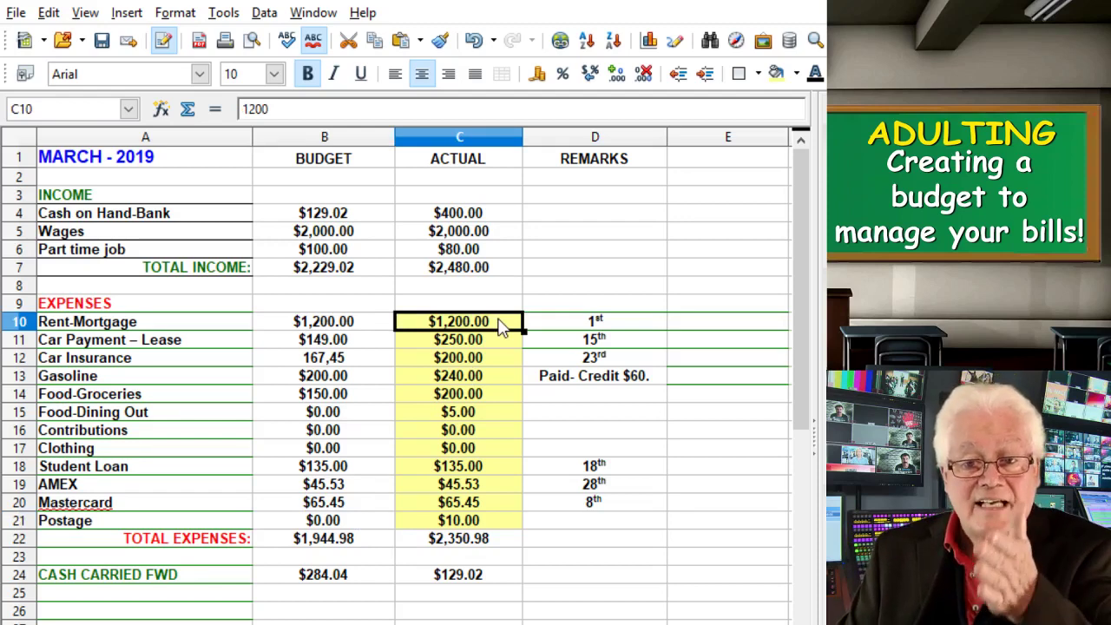
pyautogui.moveTo(511, 328); pyautogui.dragTo(512, 521)
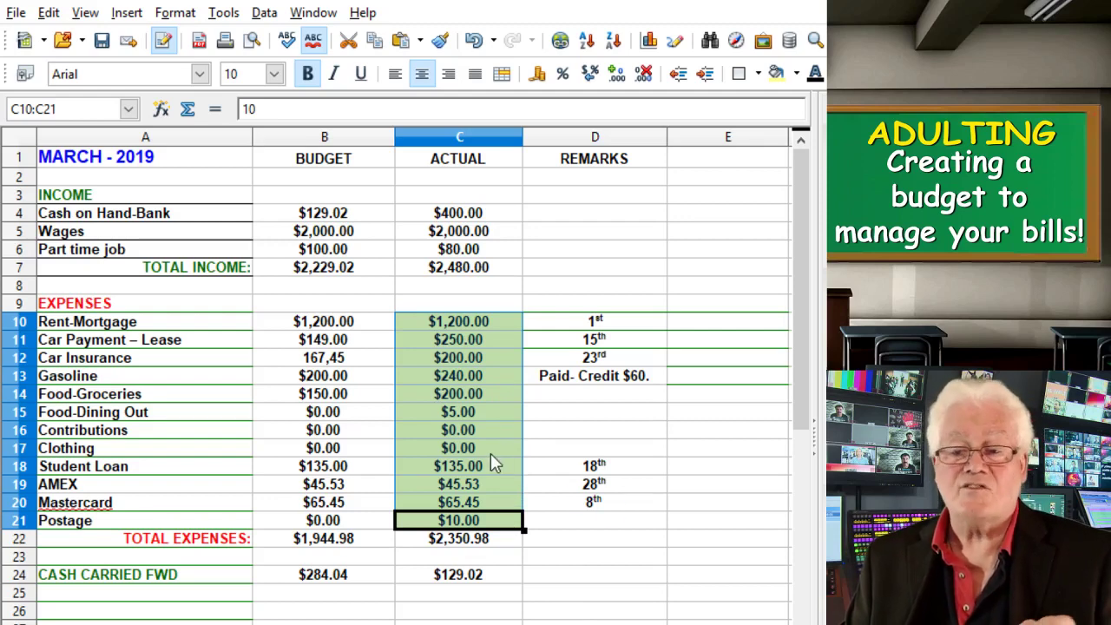
pyautogui.write('0')
pyautogui.hotkey('alt', 'Return')
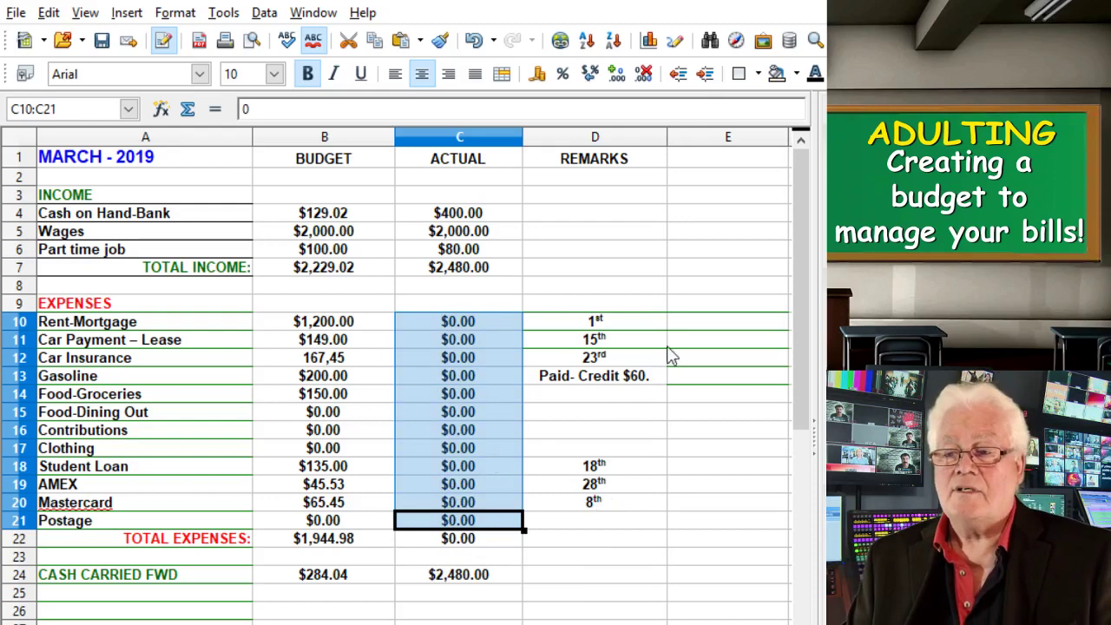
pyautogui.click(705, 322)
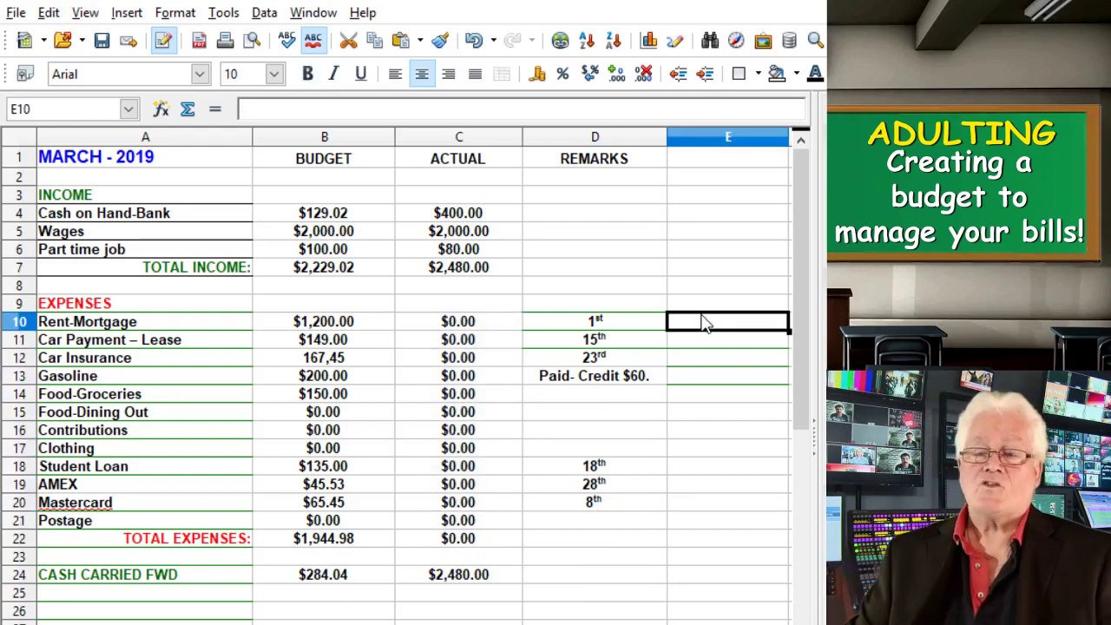
# Set the actual Cash on Hand-Bank amount in C4 to 129.02
pyautogui.click(497, 216)
pyautogui.doubleClick(499, 212)
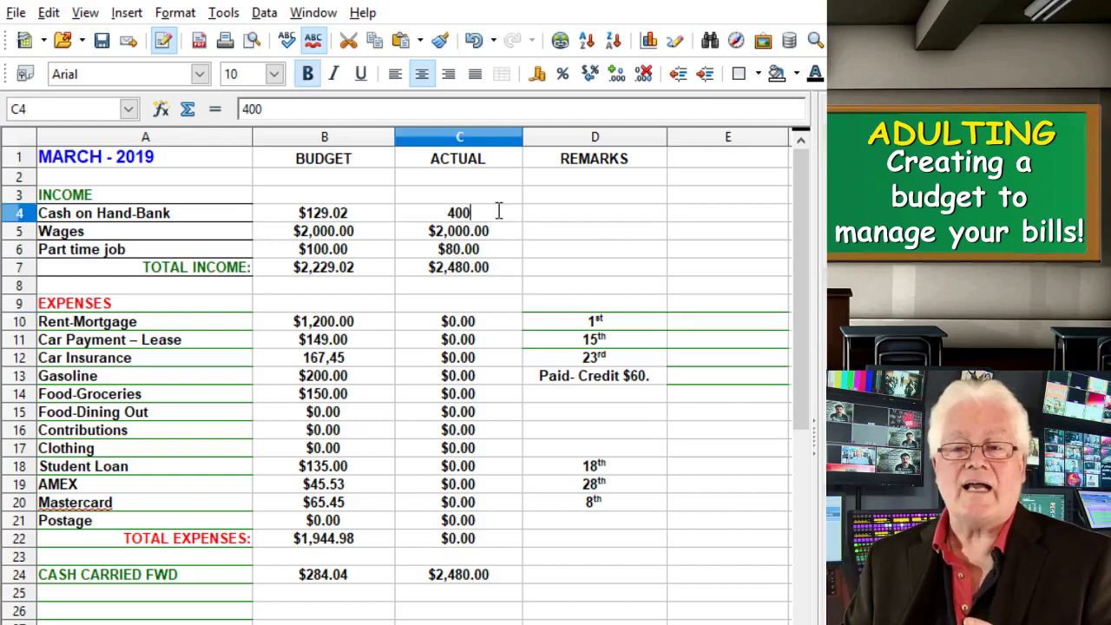
pyautogui.moveTo(499, 211); pyautogui.dragTo(422, 214)
pyautogui.write('129.0')
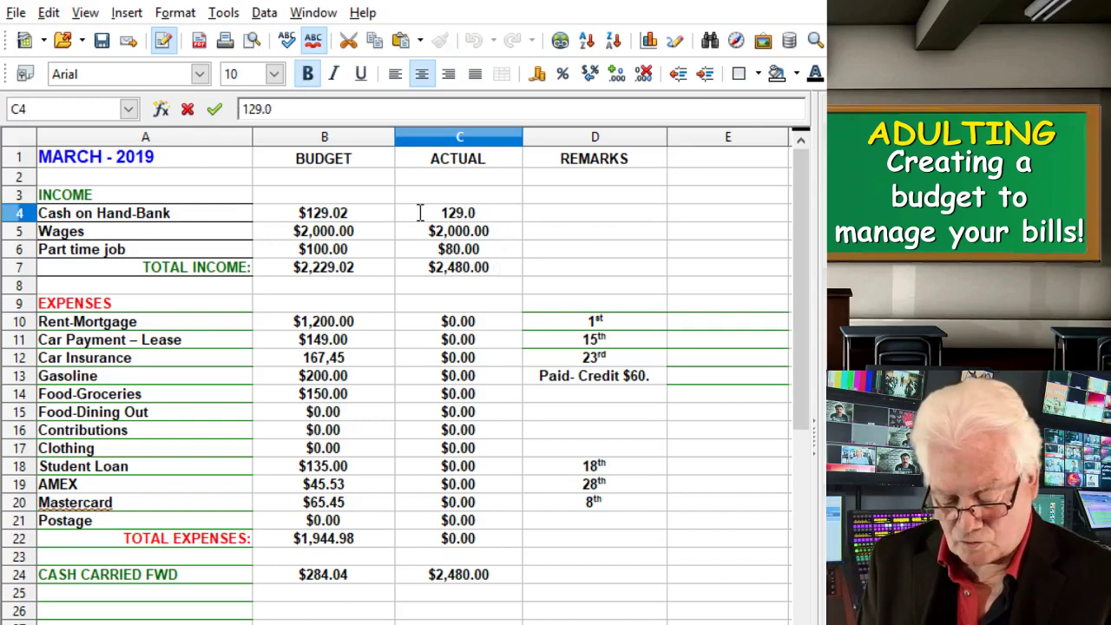
pyautogui.write('2')
pyautogui.press('Return')
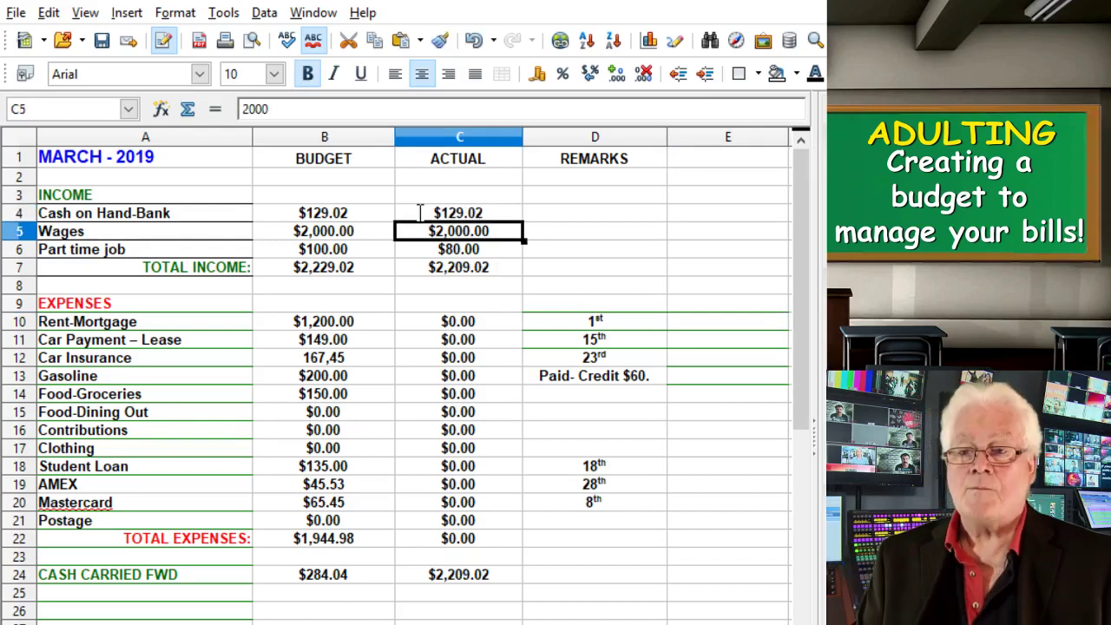
# Set the actual Part time job income in C6 to 100
pyautogui.doubleClick(504, 256)
pyautogui.moveTo(504, 251); pyautogui.dragTo(429, 252)
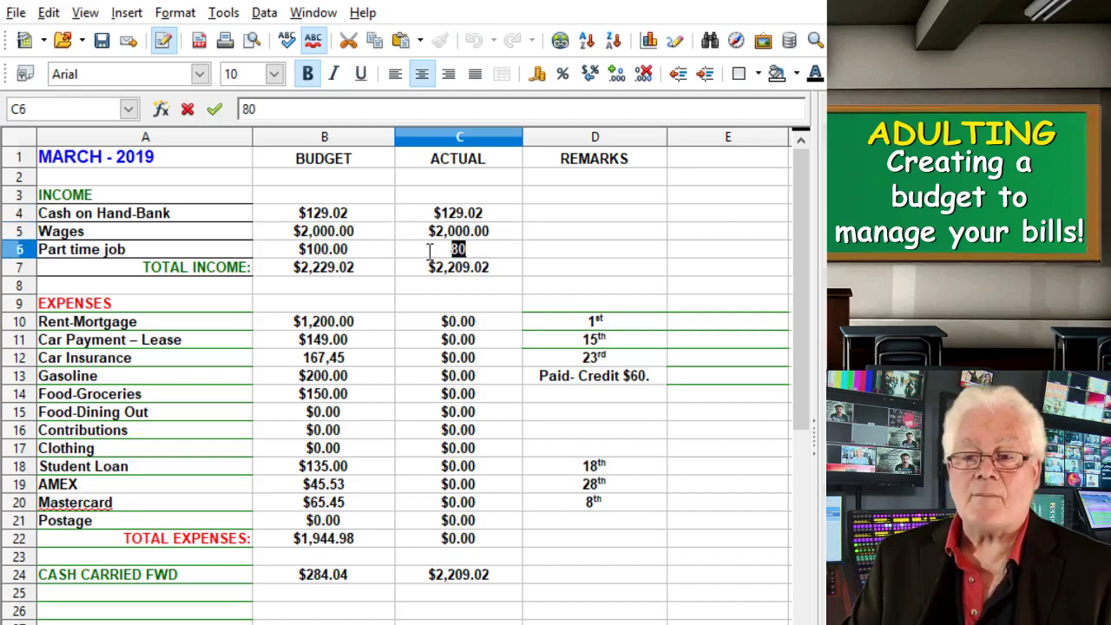
pyautogui.write('100.')
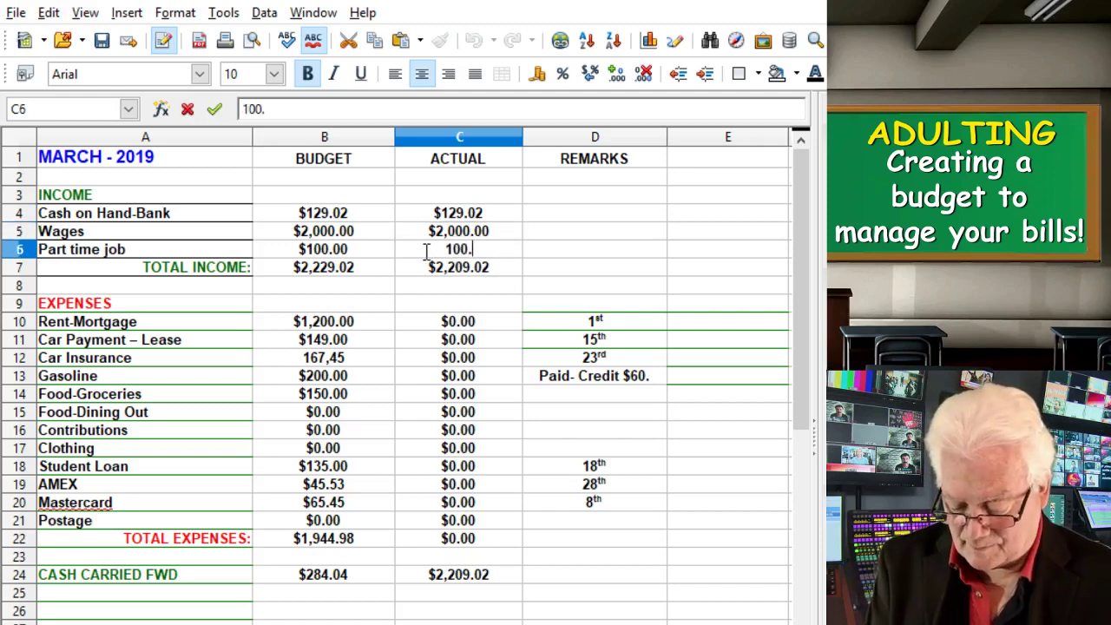
pyautogui.press('Return')
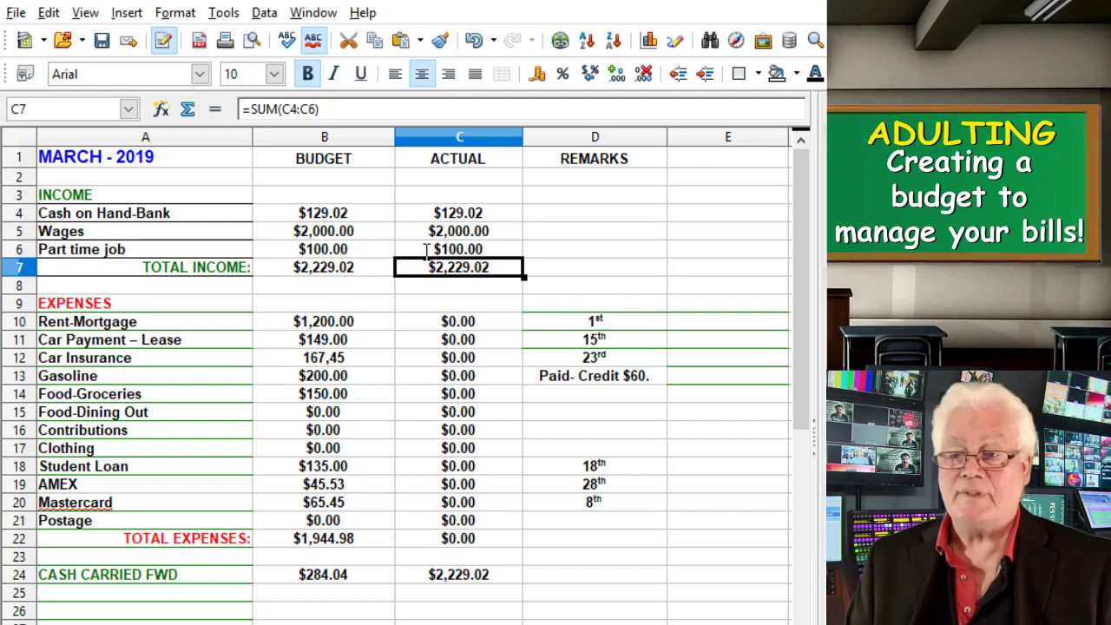
pyautogui.click(563, 271)
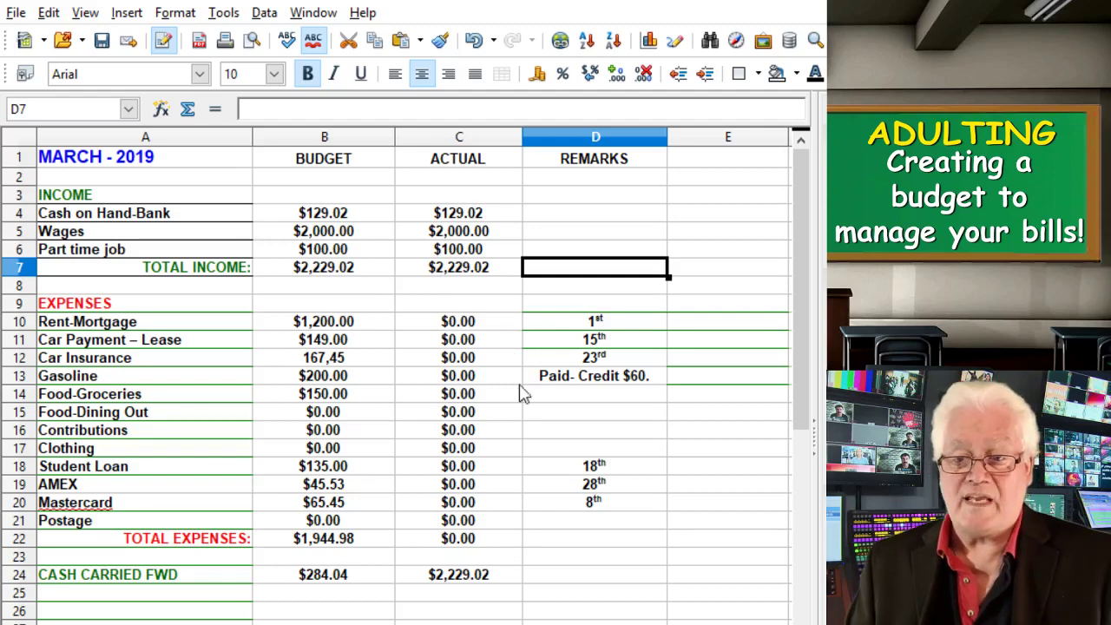
# Reduce the budgeted Rent-Mortgage amount in B10 to 800
pyautogui.click(365, 328)
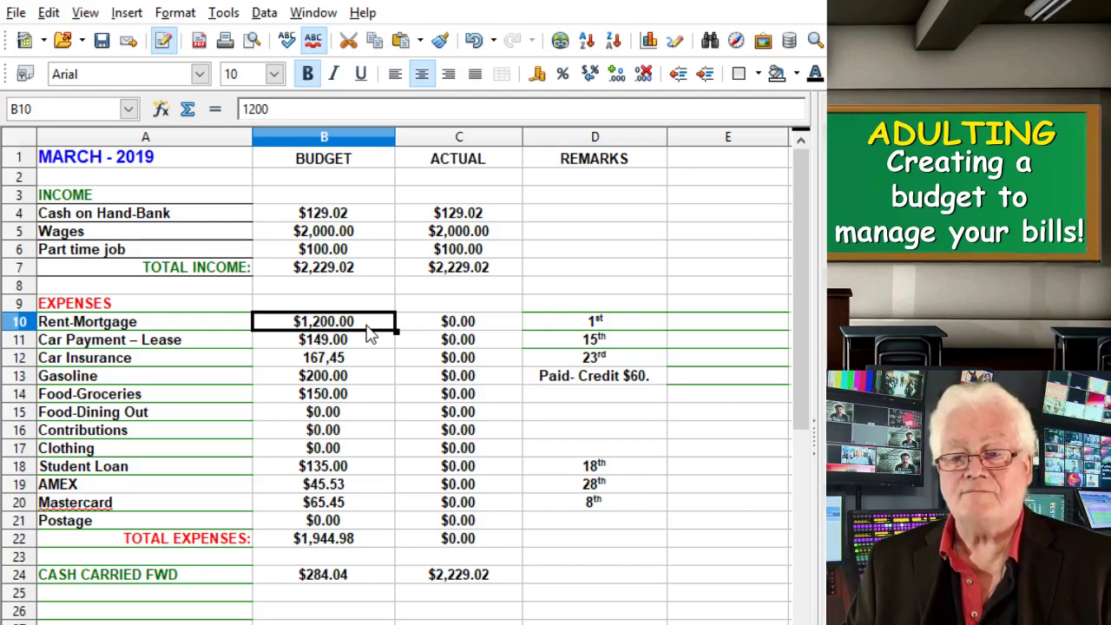
pyautogui.doubleClick(370, 322)
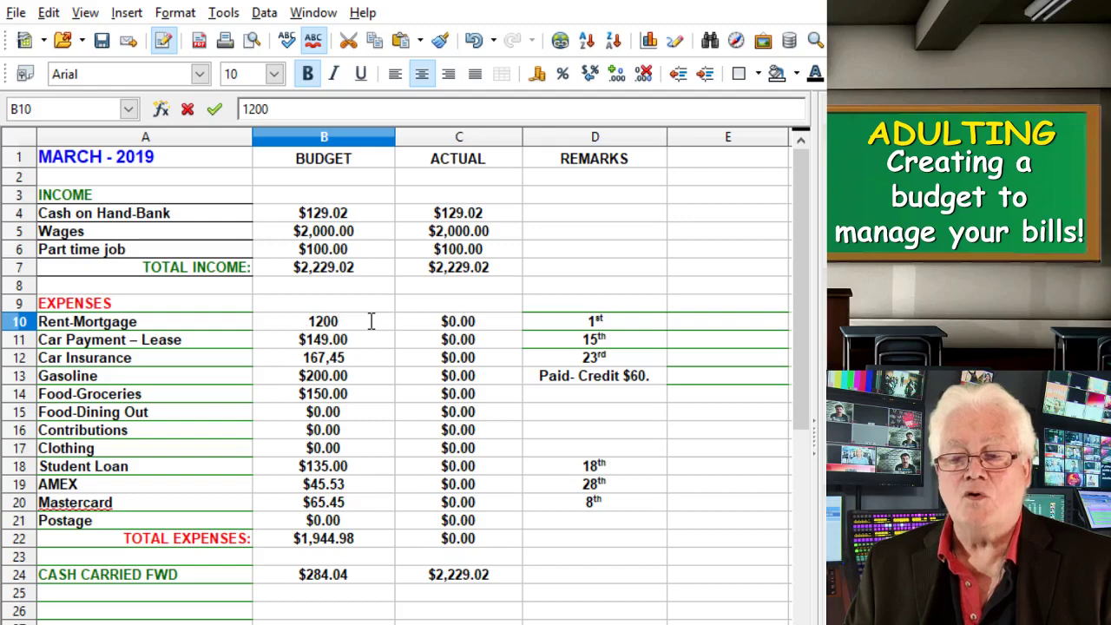
pyautogui.moveTo(370, 323); pyautogui.dragTo(286, 311)
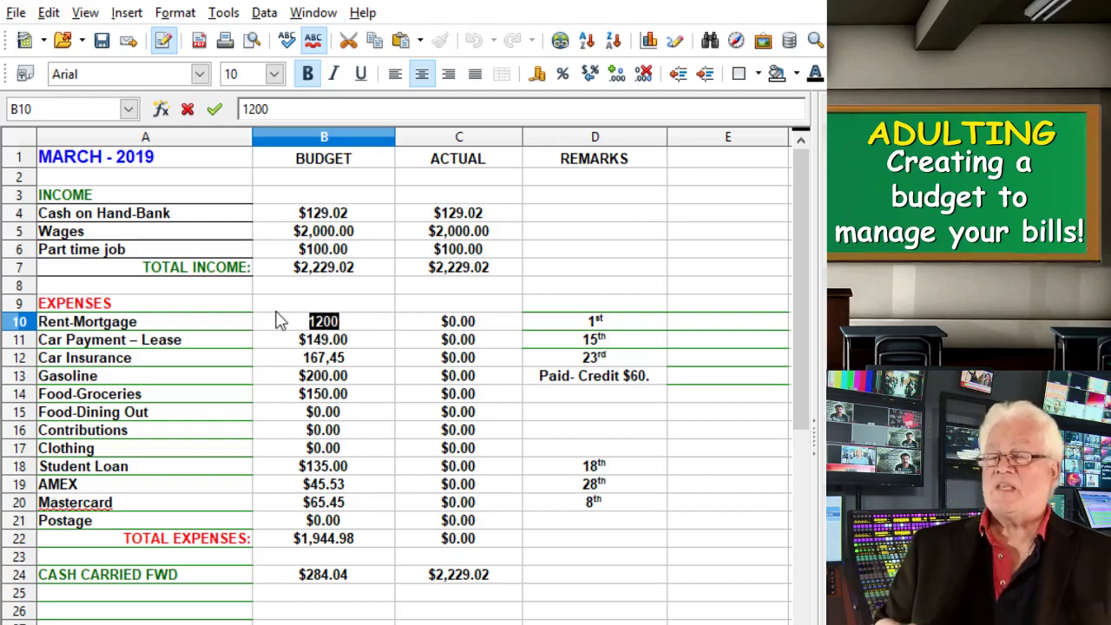
pyautogui.write('800.')
pyautogui.press('Return')
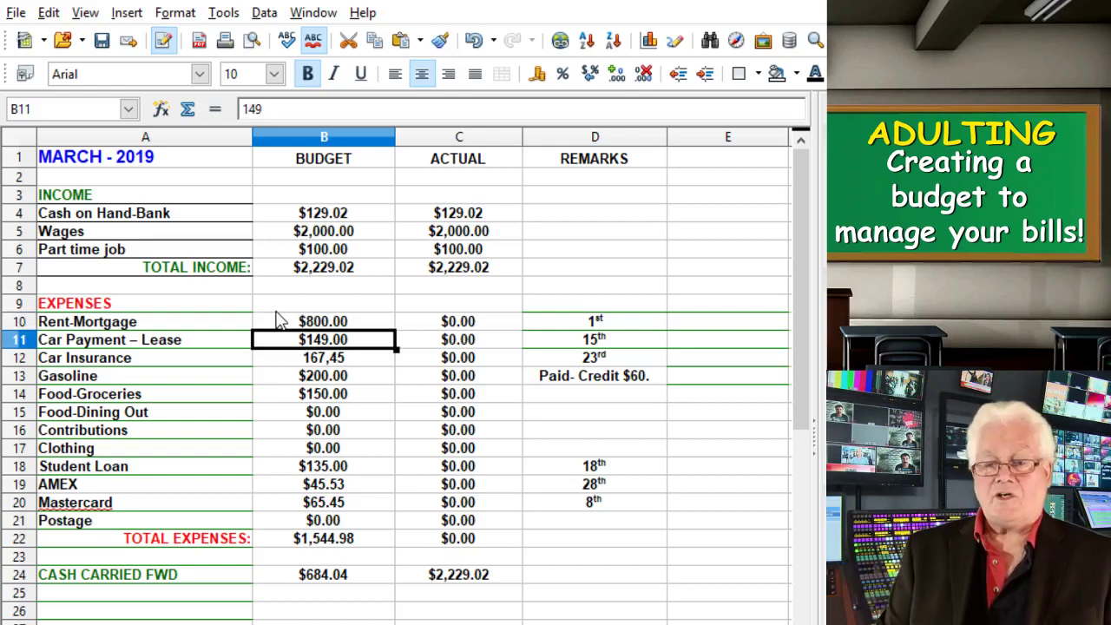
pyautogui.click(368, 584)
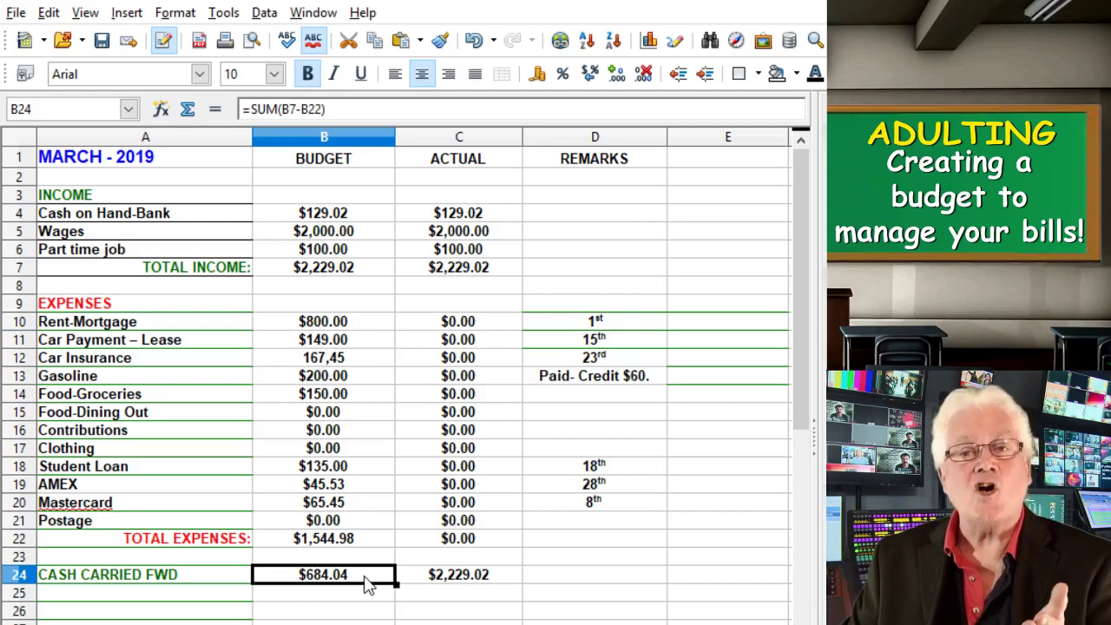
pyautogui.moveTo(374, 488); pyautogui.dragTo(375, 508)
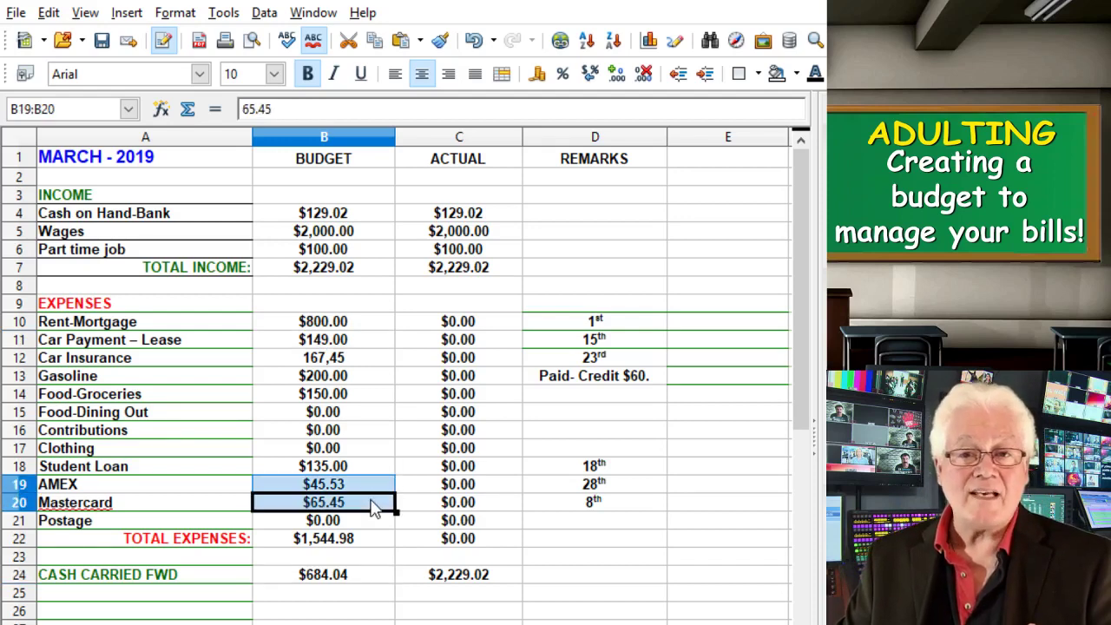
pyautogui.click(369, 600)
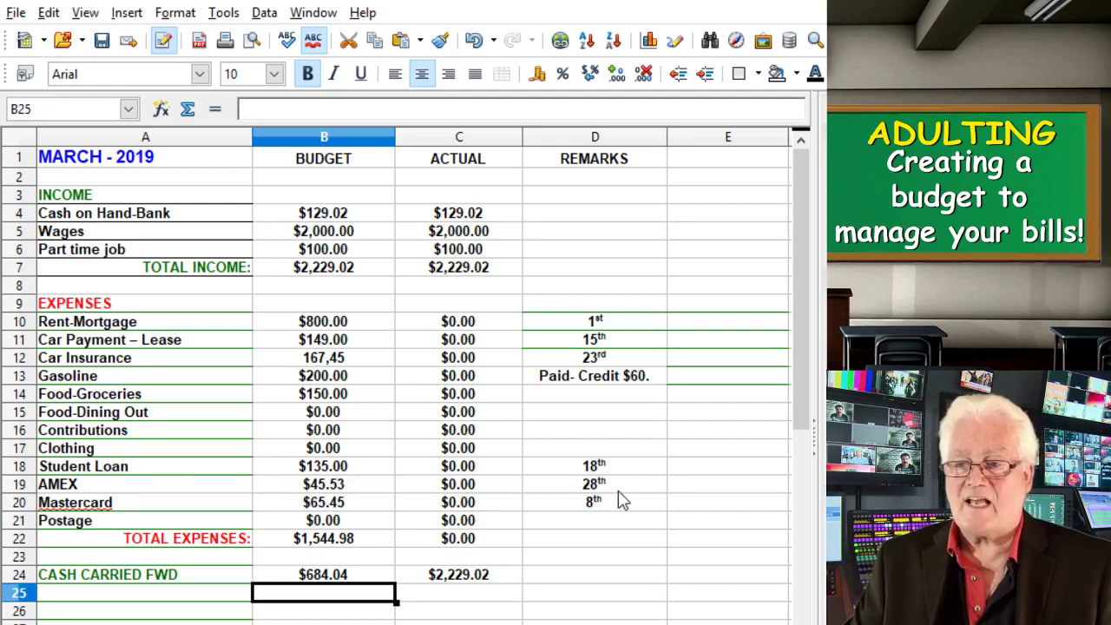
# Enter $789.50 in E19 for AMEX and 1256.67 in E20 for Mastercard, beside their remarks
pyautogui.doubleClick(721, 490)
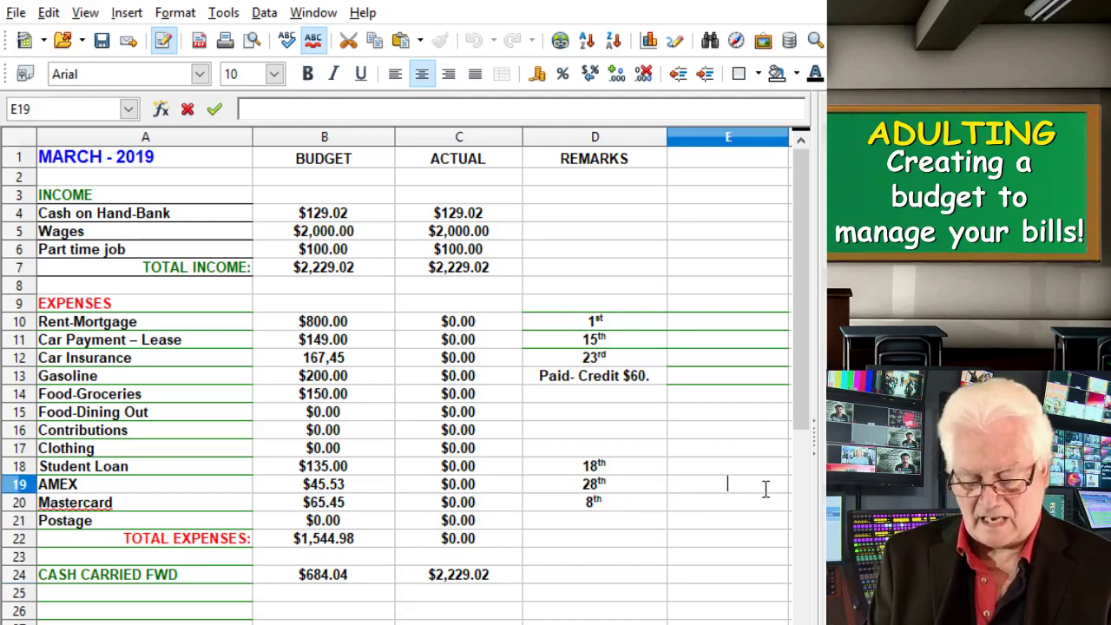
pyautogui.write('$789.50')
pyautogui.press('Return')
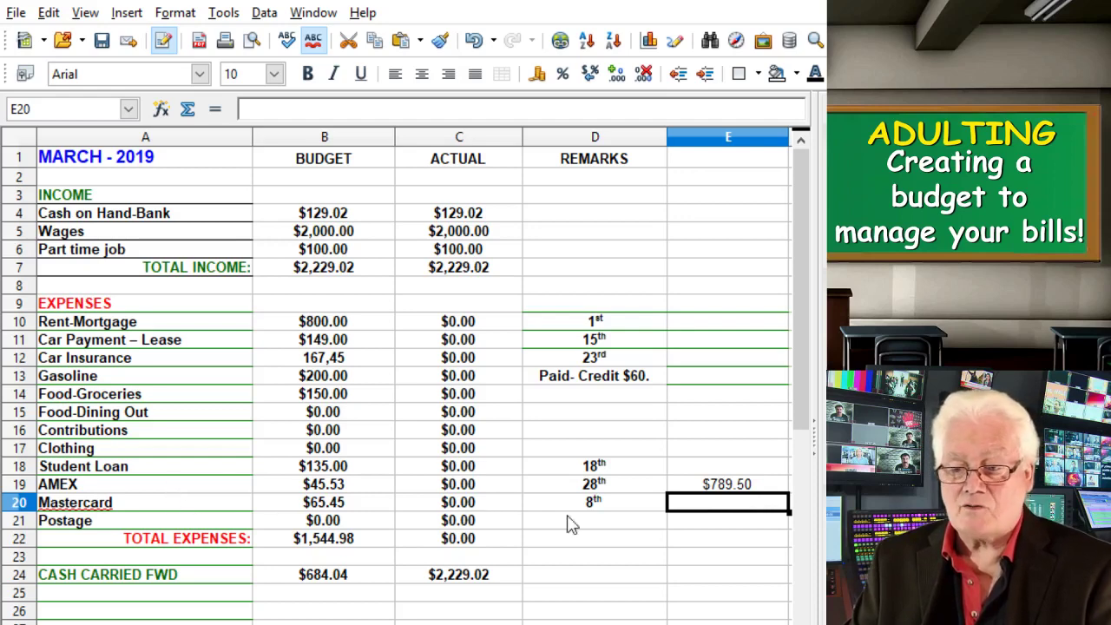
pyautogui.doubleClick(740, 508)
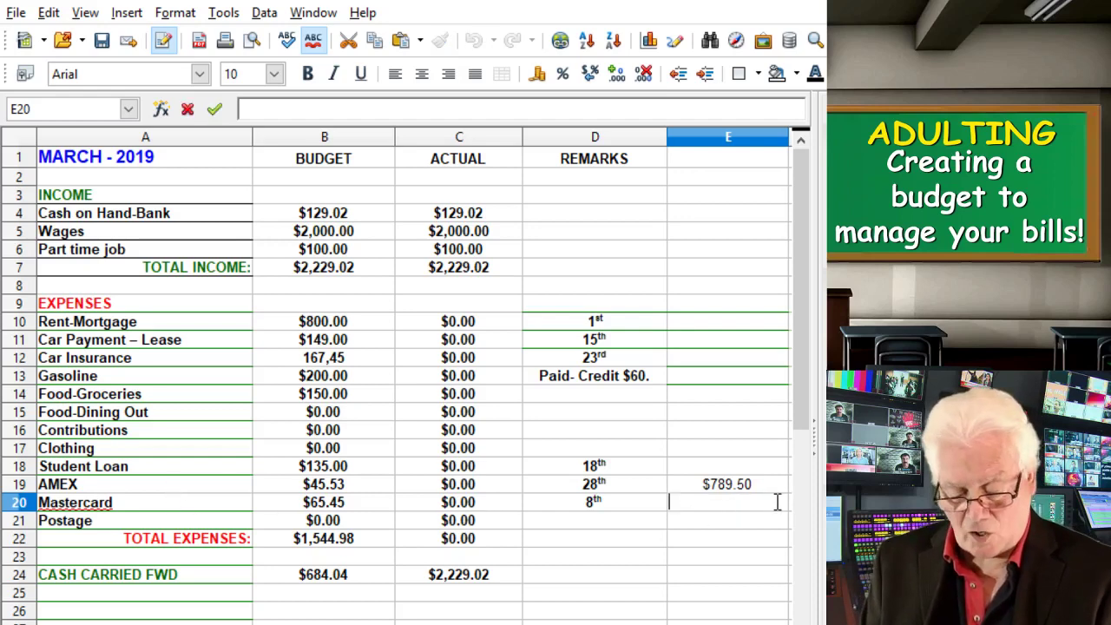
pyautogui.write('1256.67')
pyautogui.press('Return')
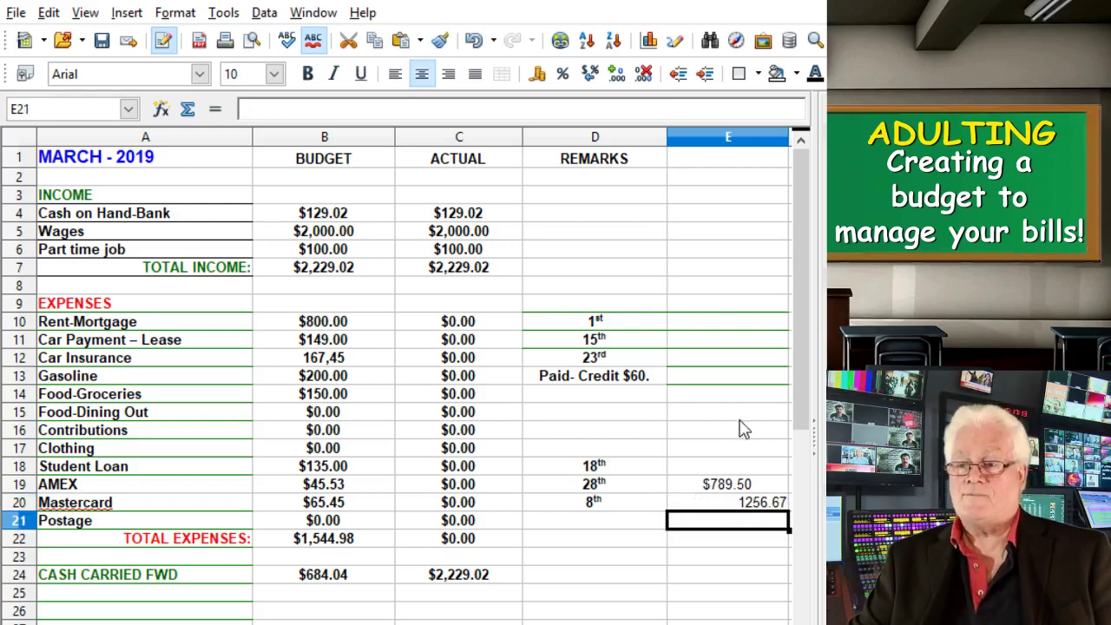
# Make the cells E16:E24 bold and centre their contents horizontally
pyautogui.moveTo(723, 436); pyautogui.dragTo(728, 575)
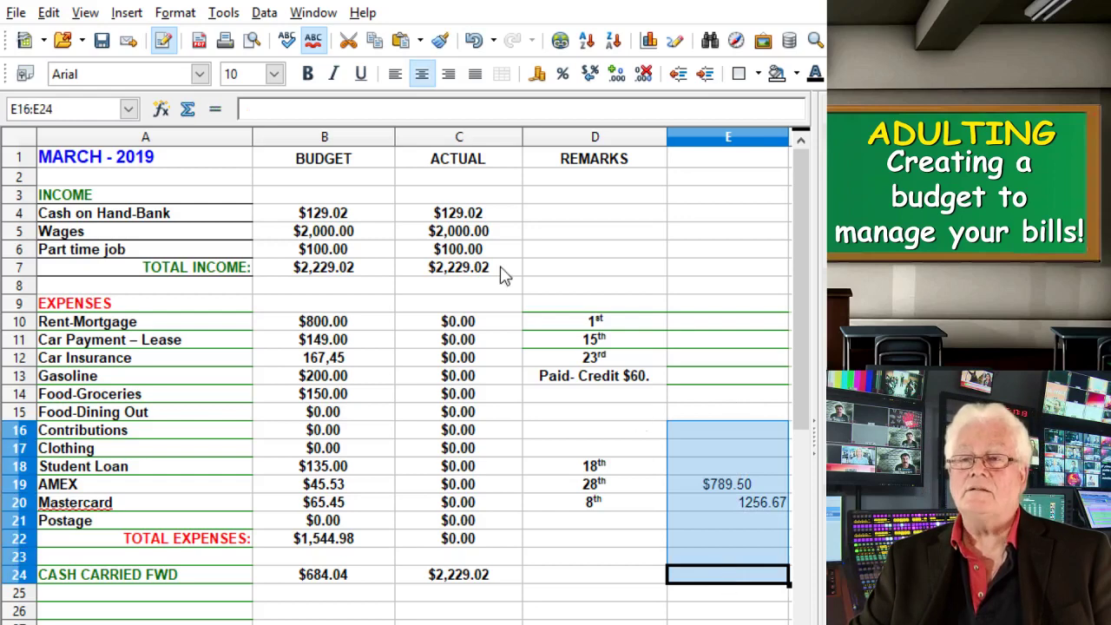
pyautogui.click(308, 75)
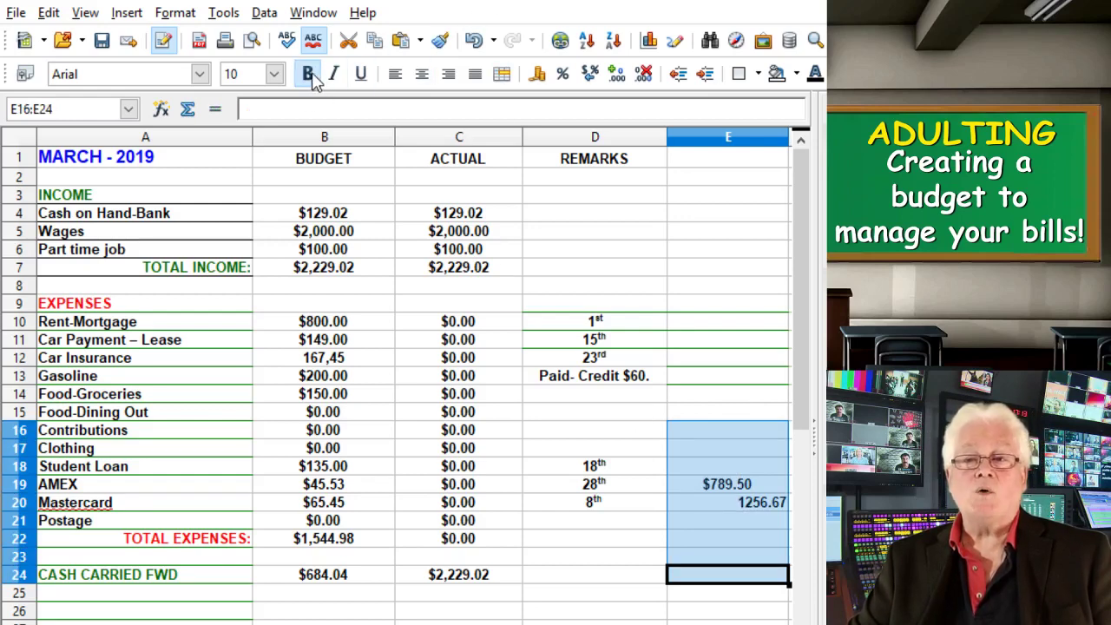
pyautogui.click(422, 75)
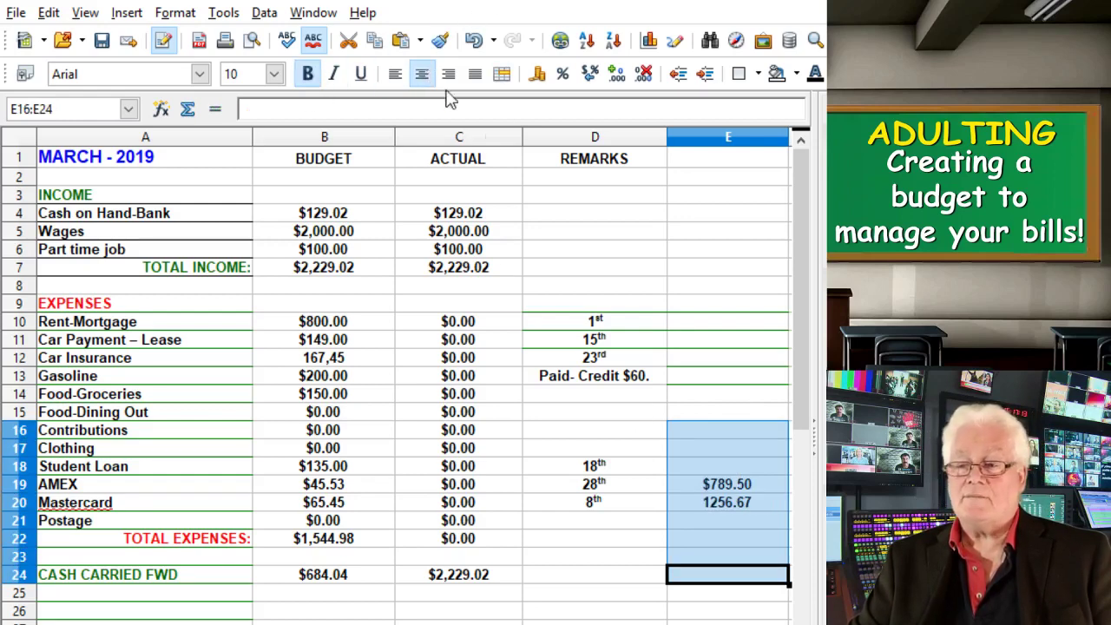
pyautogui.click(735, 356)
pyautogui.click(573, 614)
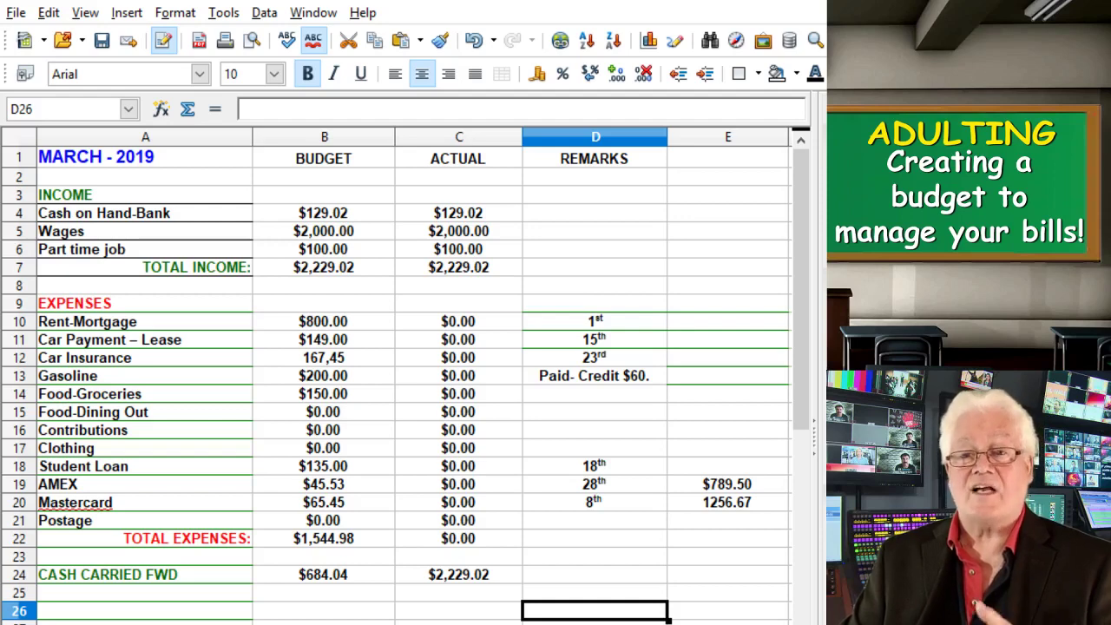
# Change the sheet heading in A1 to APRIL- 2019
pyautogui.doubleClick(108, 165)
pyautogui.moveTo(107, 165); pyautogui.dragTo(41, 169)
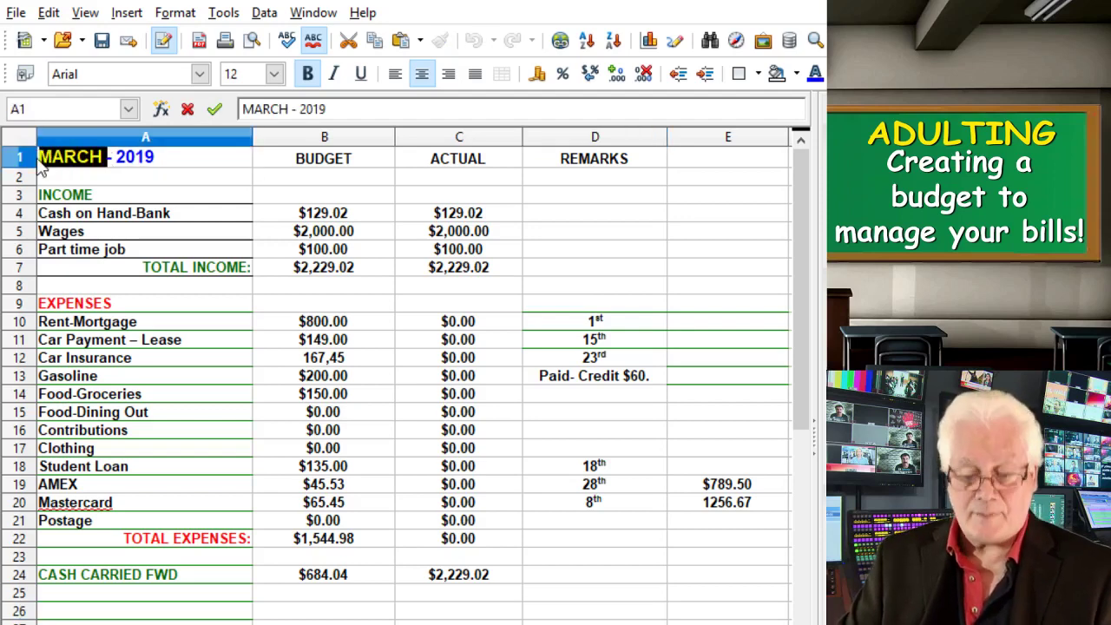
pyautogui.write('APRIL')
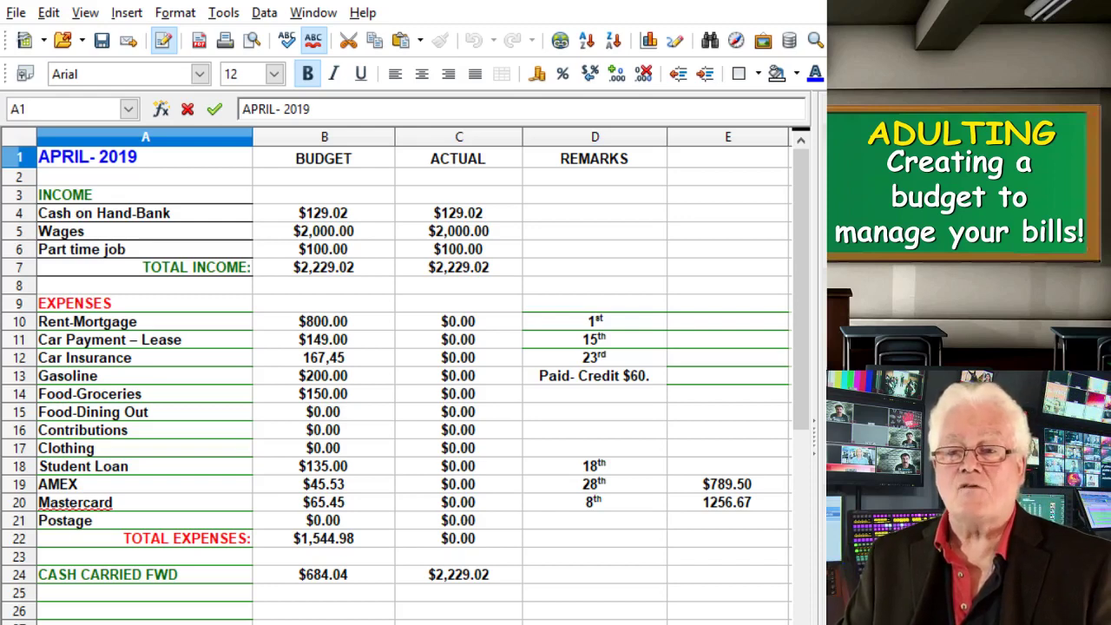
# Set the budgeted Cash on Hand-Bank amount in B4 to 684.04
pyautogui.doubleClick(362, 213)
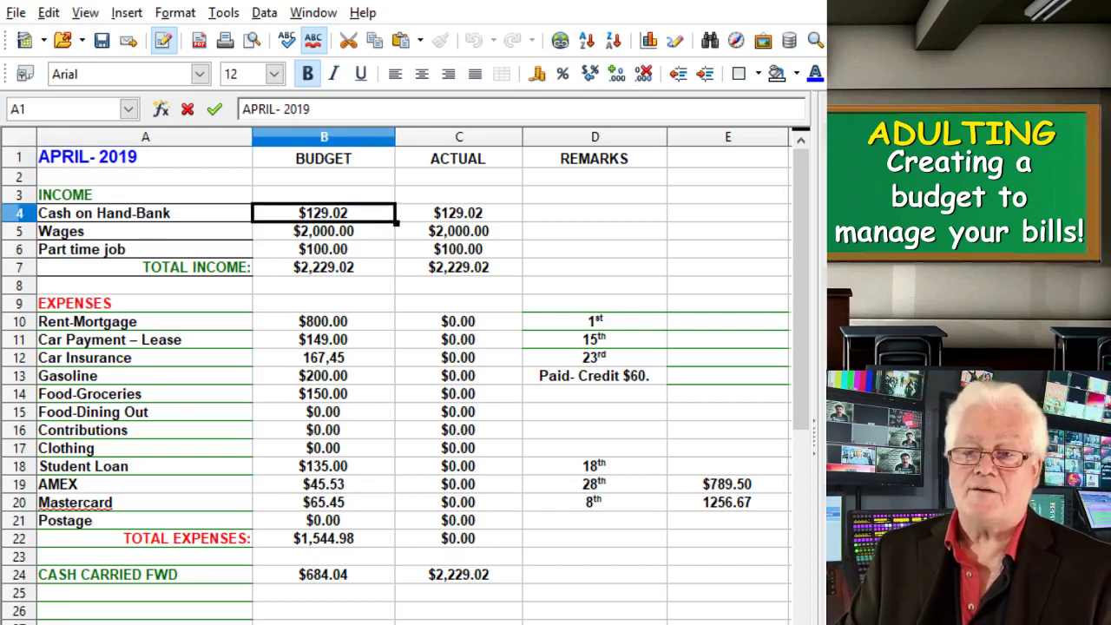
pyautogui.moveTo(362, 213); pyautogui.dragTo(295, 213)
pyautogui.write('6')
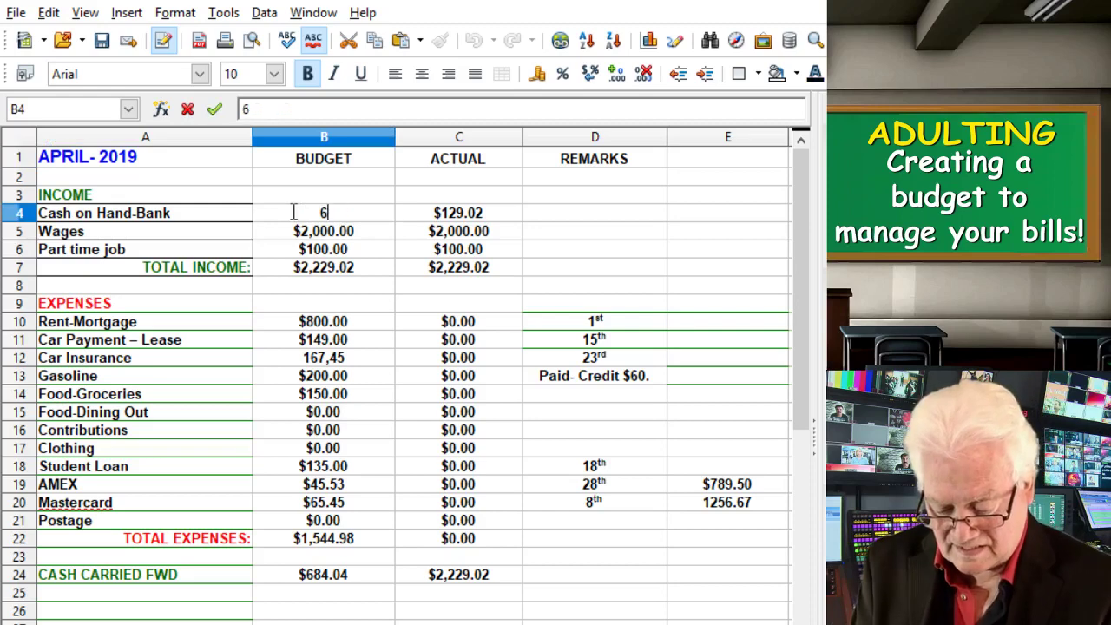
pyautogui.write('84.04')
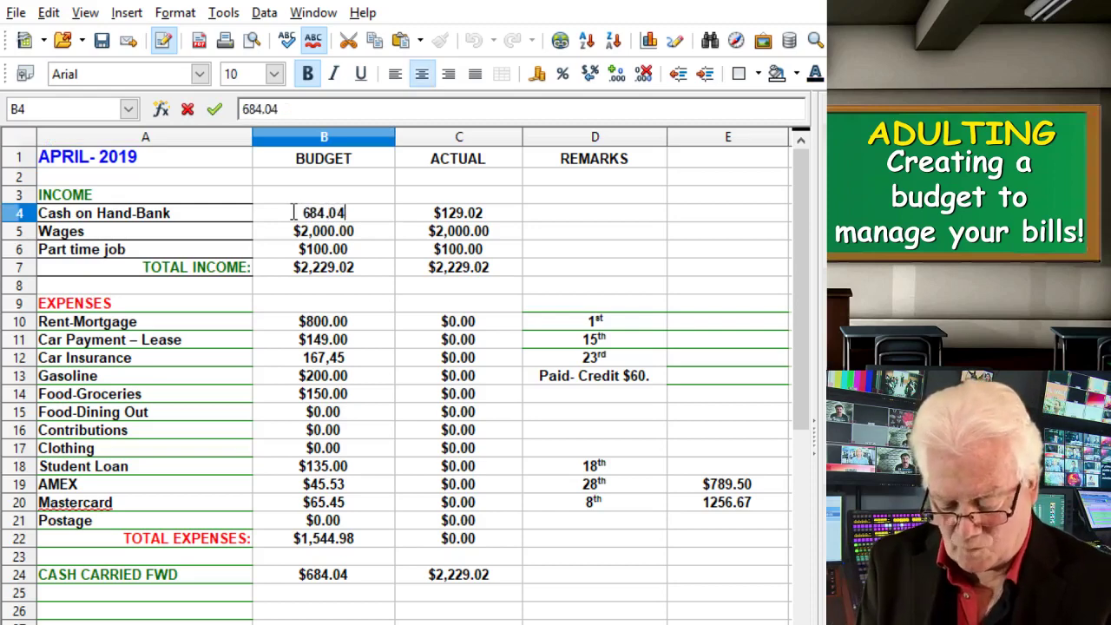
pyautogui.press('Return')
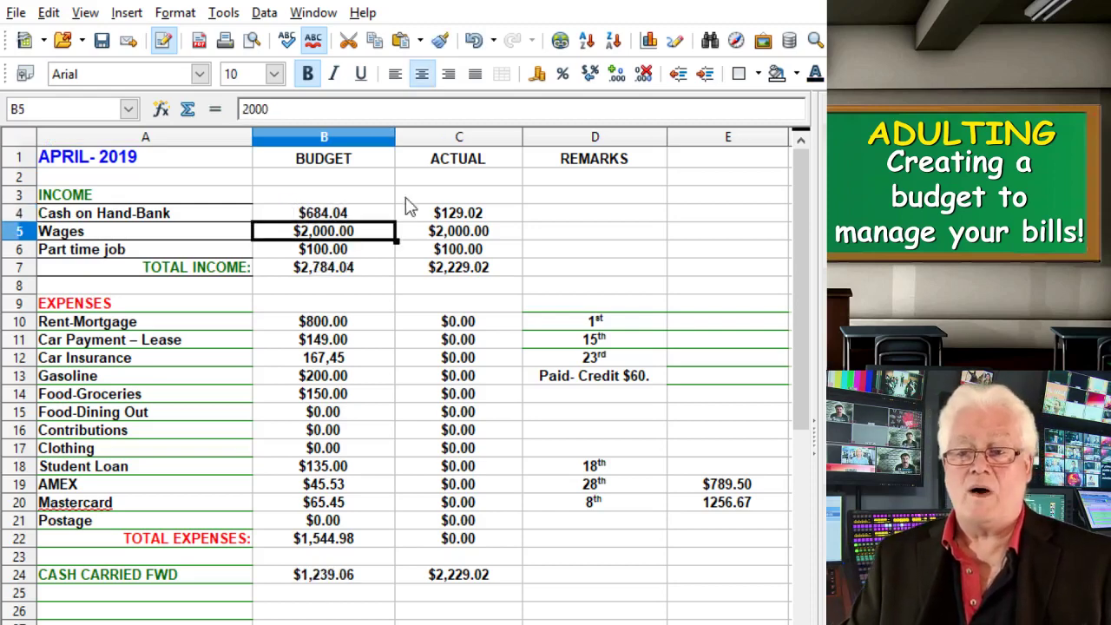
# Set the actual Cash on Hand-Bank amount in C4 to 684.04
pyautogui.click(502, 219)
pyautogui.doubleClick(501, 219)
pyautogui.moveTo(501, 219); pyautogui.dragTo(370, 217)
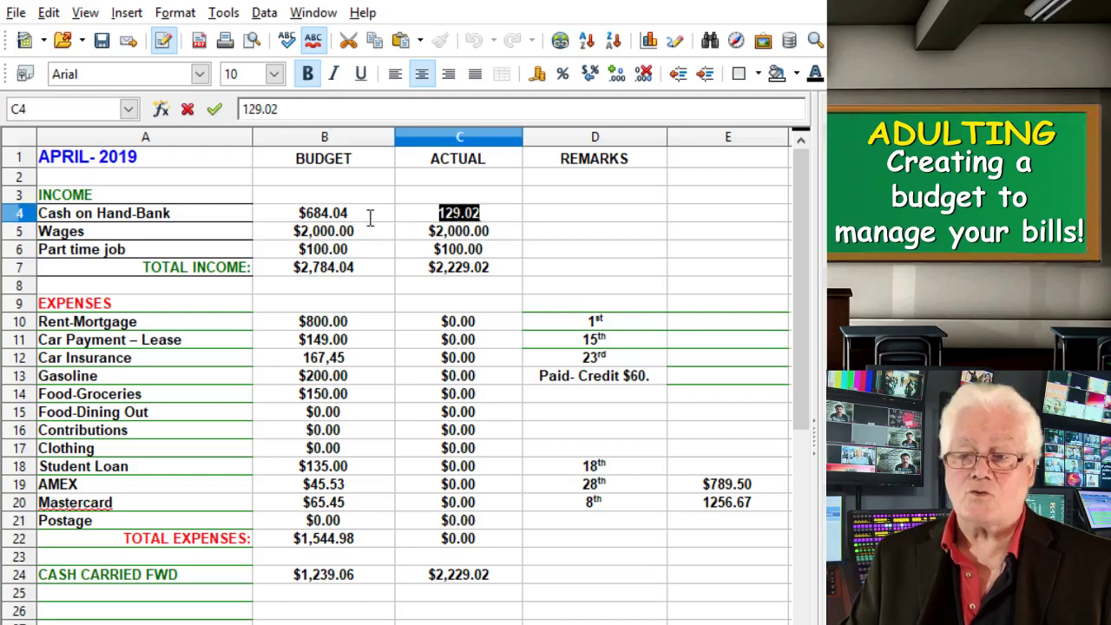
pyautogui.write('68')
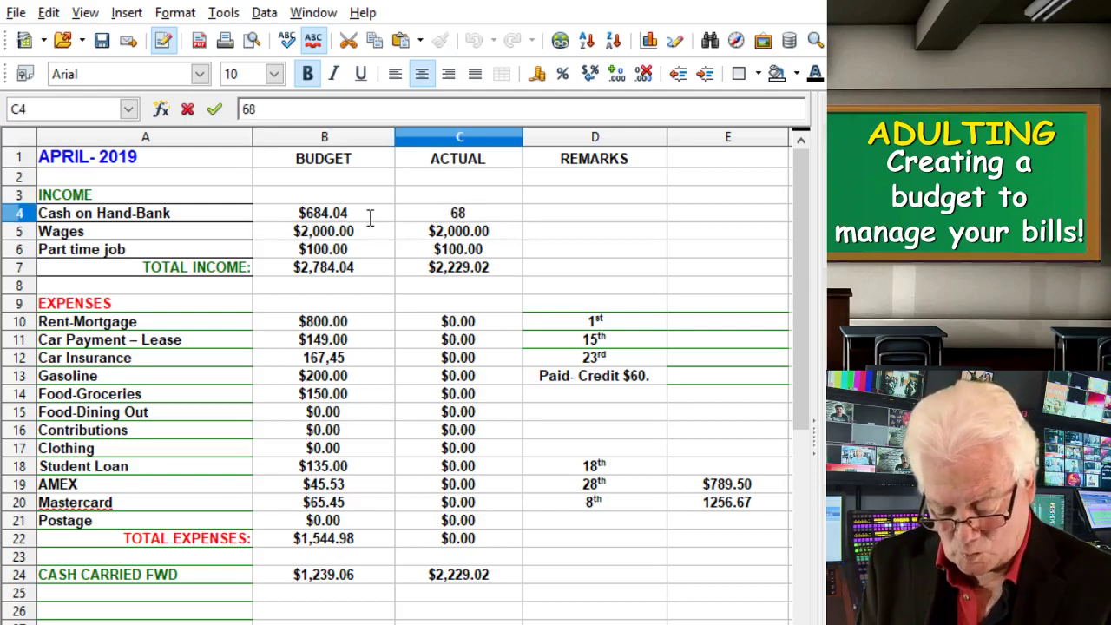
pyautogui.write('4.04')
pyautogui.press('Return')
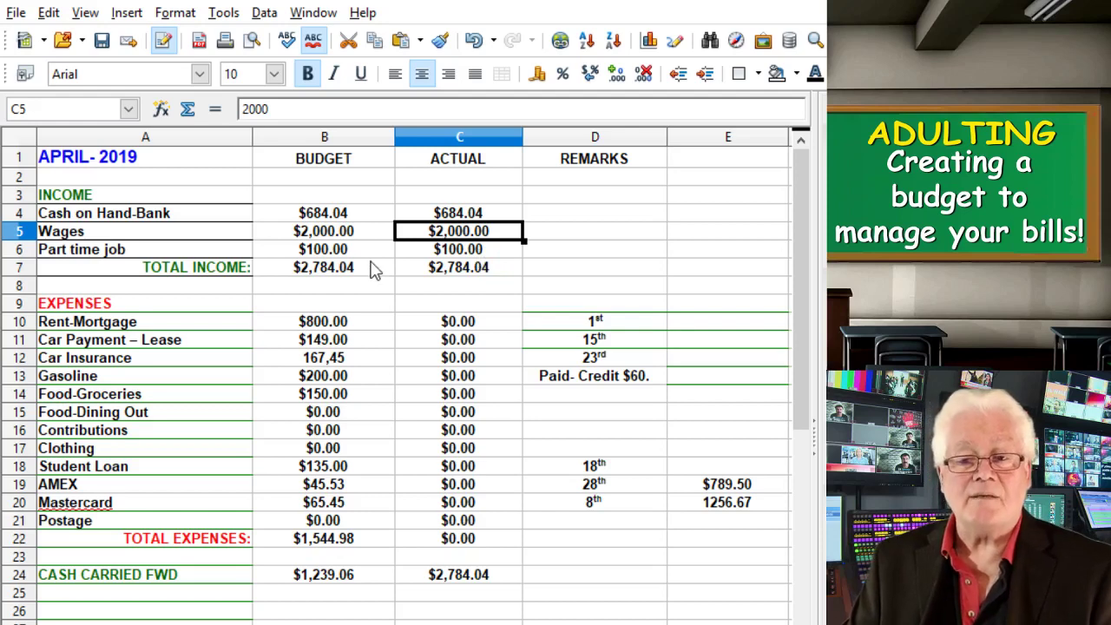
pyautogui.moveTo(496, 278); pyautogui.dragTo(378, 276)
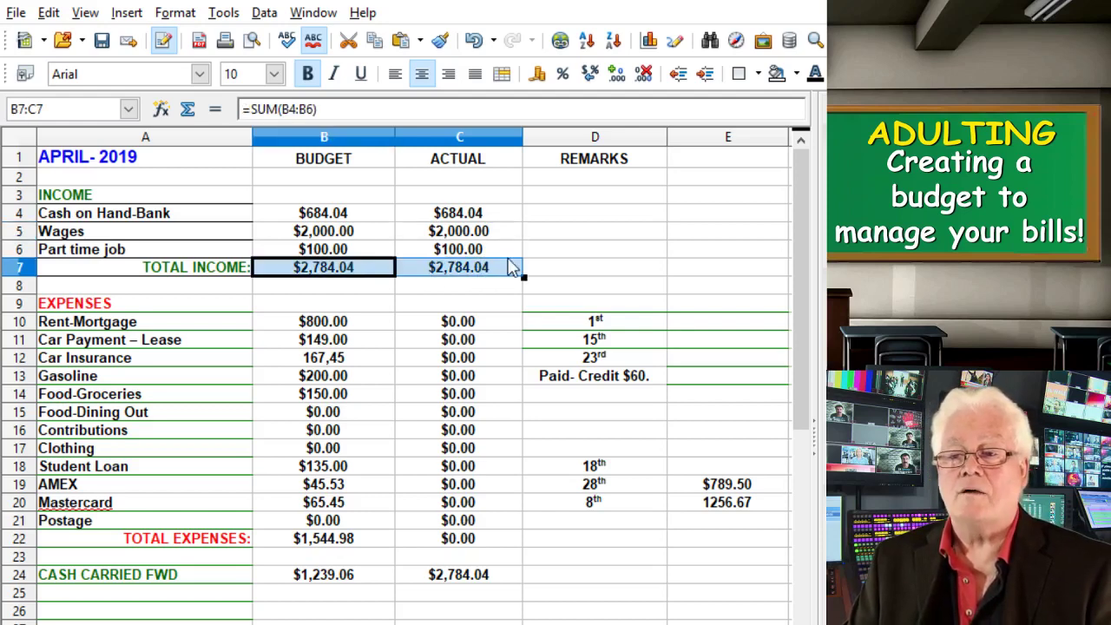
pyautogui.click(582, 275)
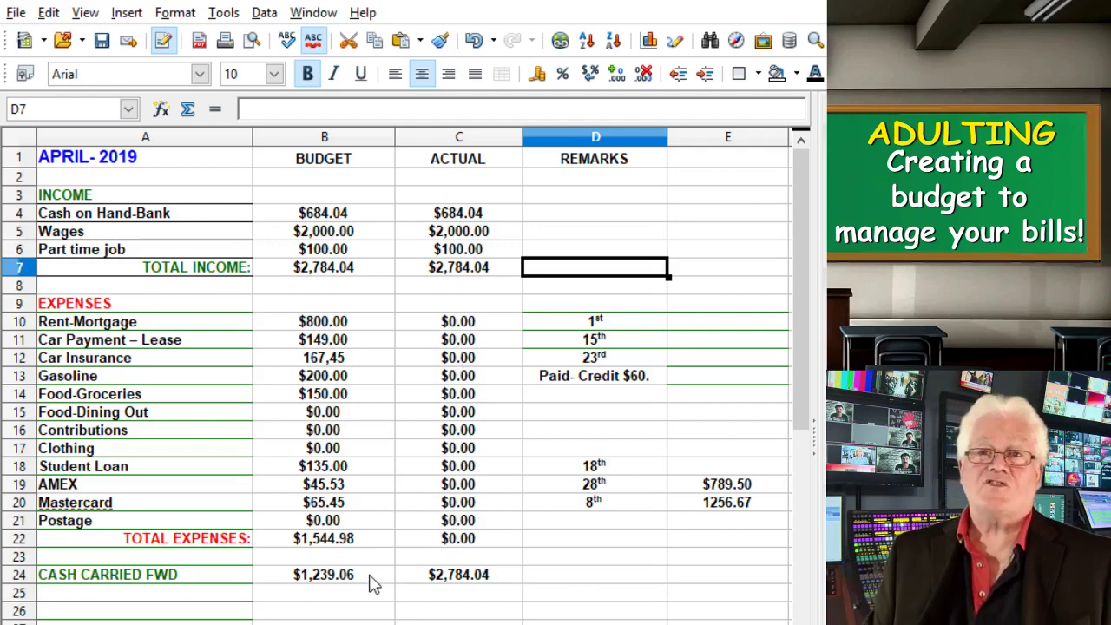
pyautogui.click(771, 483)
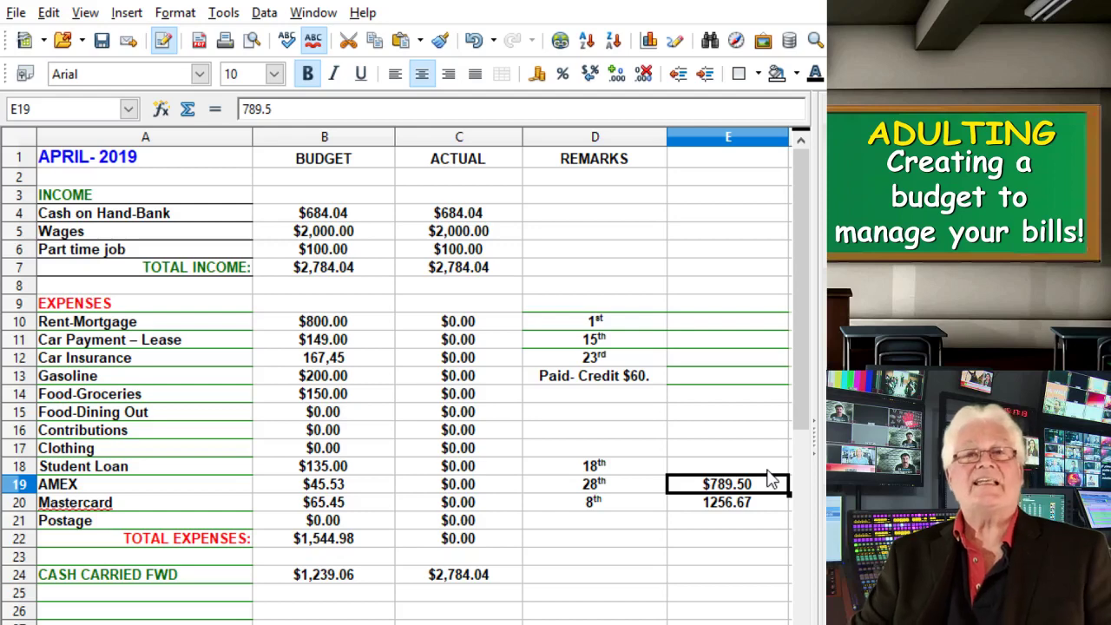